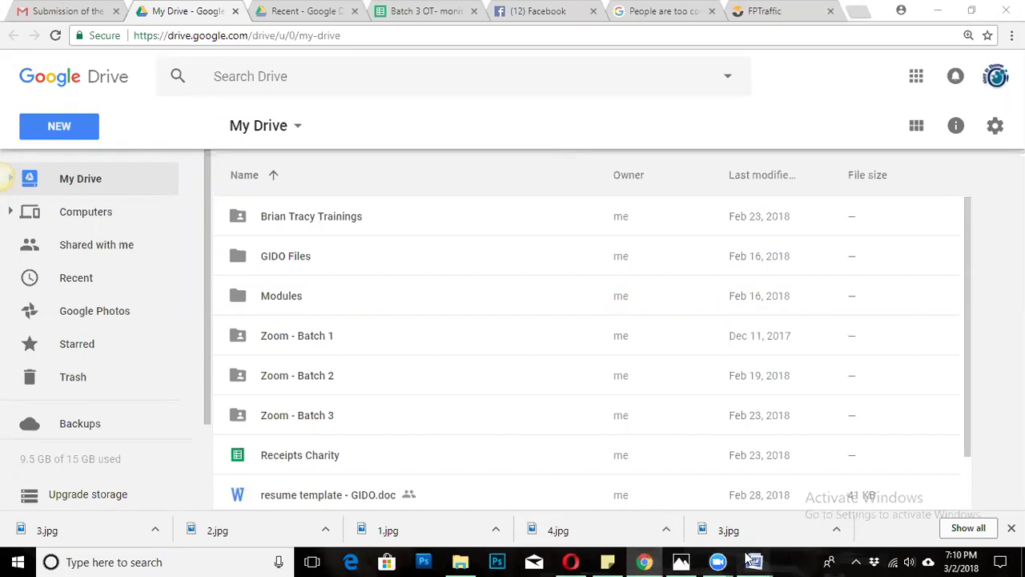
# Switch to the Word tutorial 'Online Research using Google Docs' using its taskbar preview.
pyautogui.moveTo(747, 558)
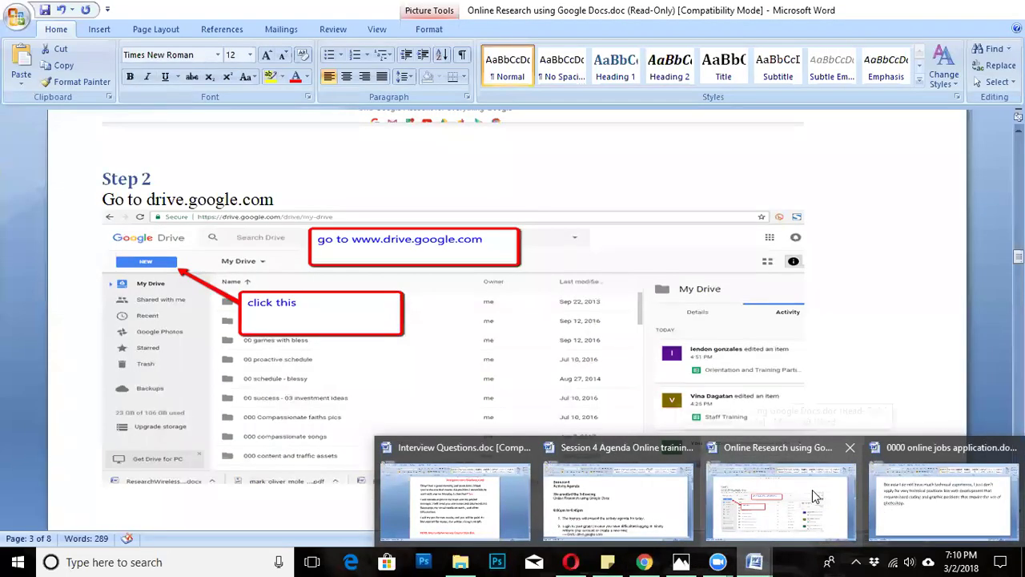
pyautogui.click(814, 497)
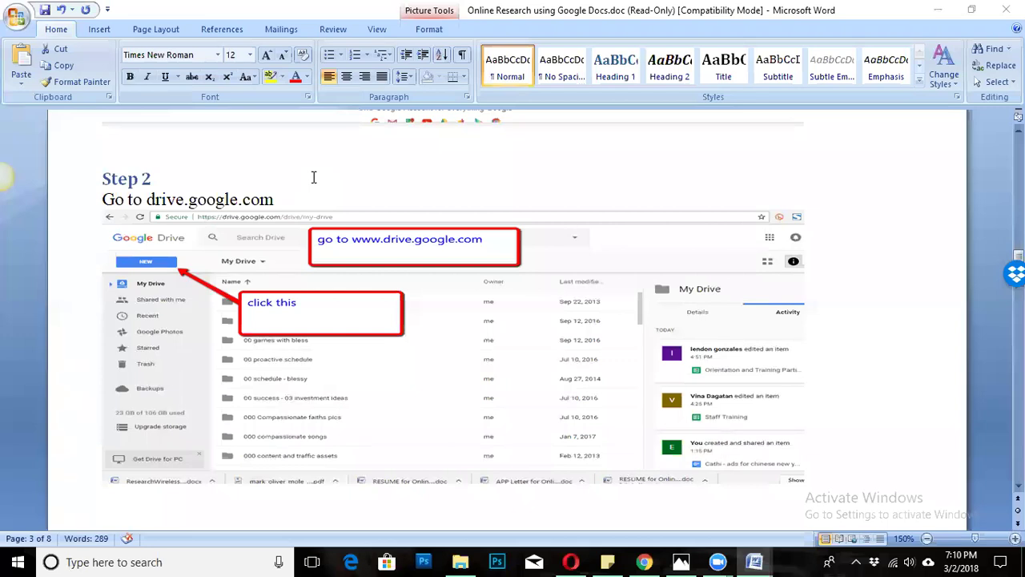
# Review the tutorial's Step 1 heading and the Step 2 Google Drive screenshot.
pyautogui.click(738, 471)
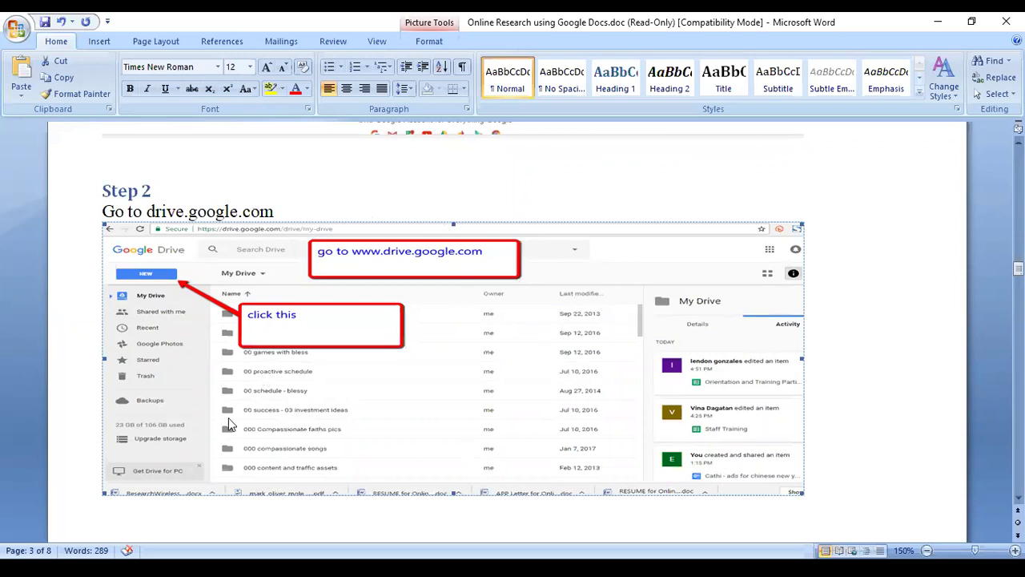
pyautogui.scroll(3, 244, 243)
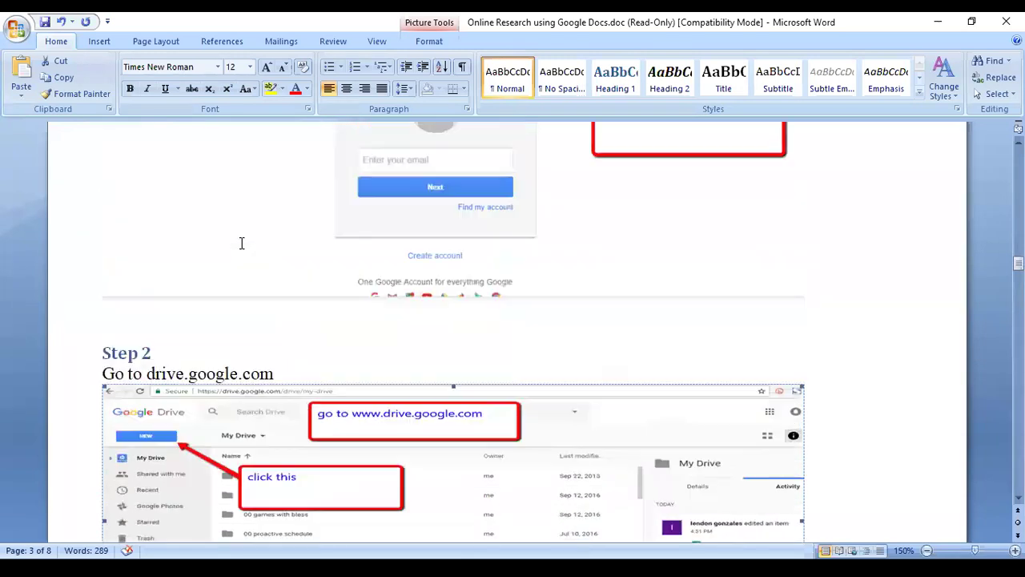
pyautogui.scroll(6, 241, 242)
pyautogui.tripleClick(161, 244)
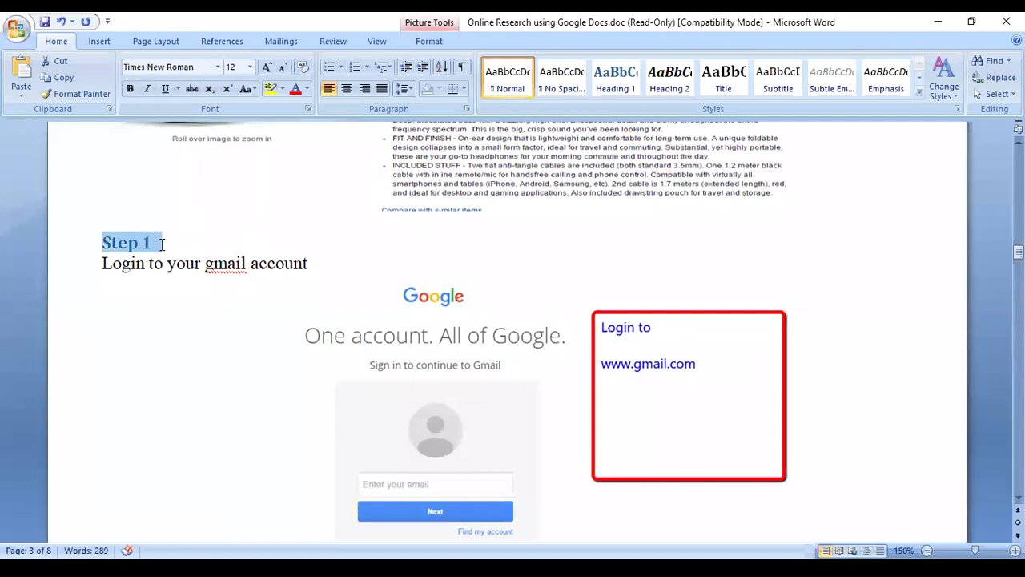
pyautogui.scroll(-7, 160, 244)
pyautogui.moveTo(169, 298); pyautogui.dragTo(97, 298)
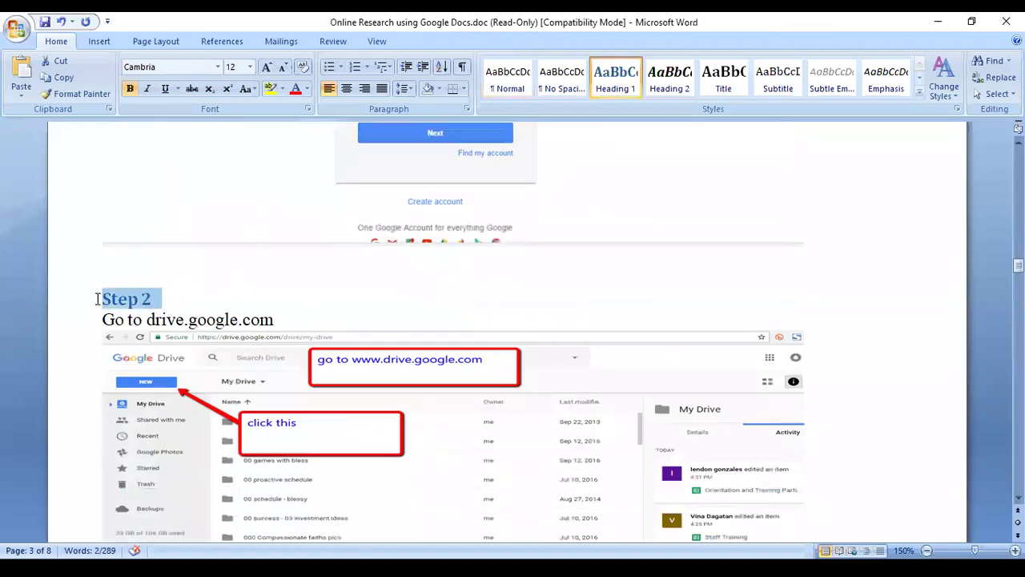
pyautogui.click(596, 408)
pyautogui.moveTo(172, 302); pyautogui.dragTo(96, 293)
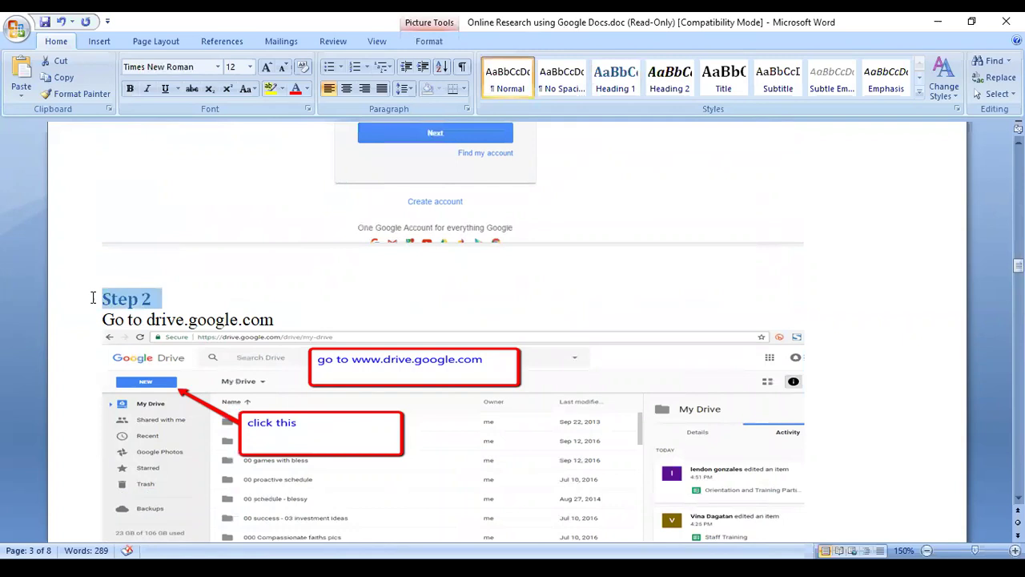
pyautogui.scroll(-2, 565, 405)
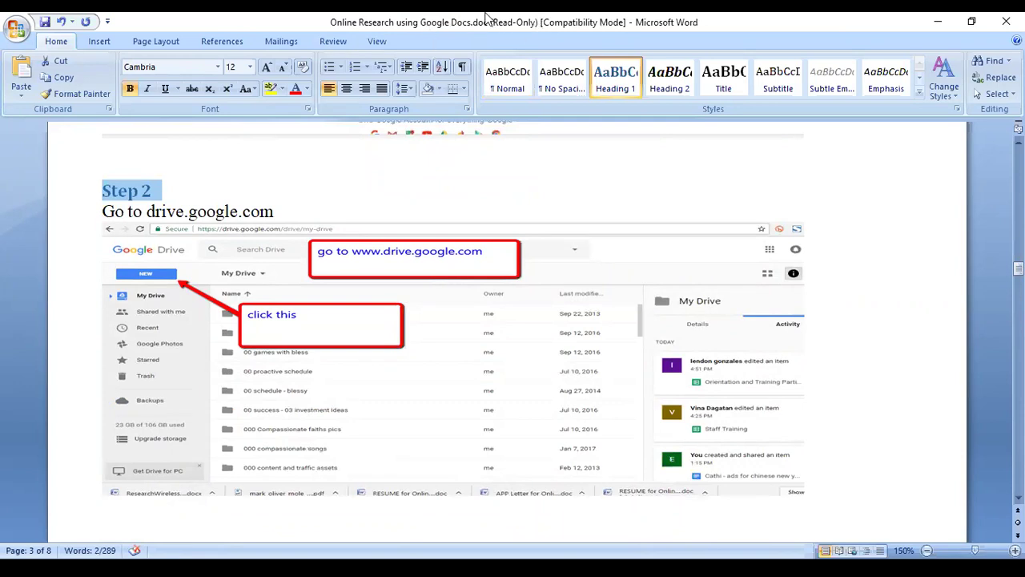
pyautogui.click(418, 350)
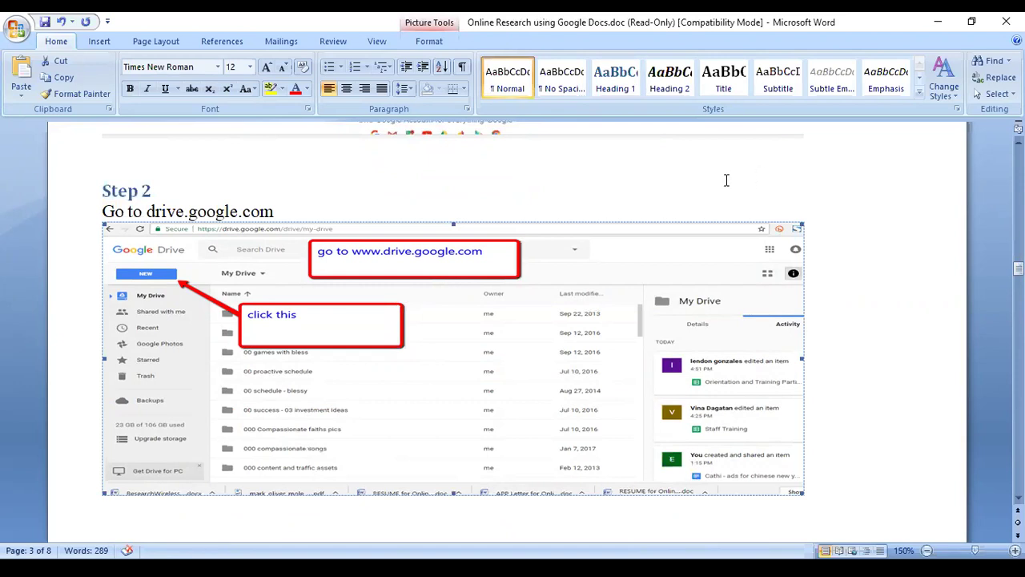
pyautogui.scroll(8, 535, 277)
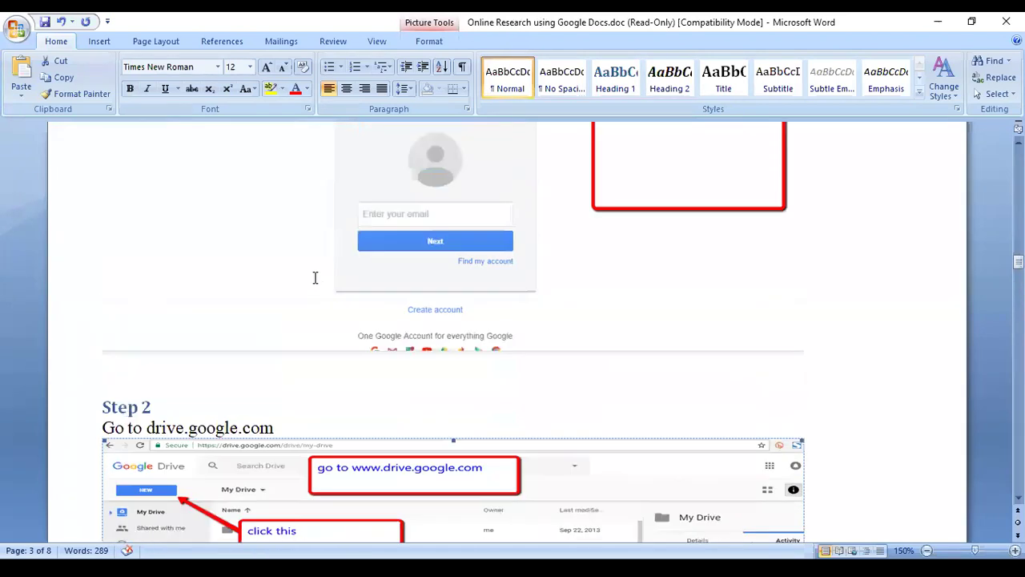
# Look over the Google sign-in and Google Drive screenshots in Steps 1 and 2.
pyautogui.click(425, 408)
pyautogui.click(507, 280)
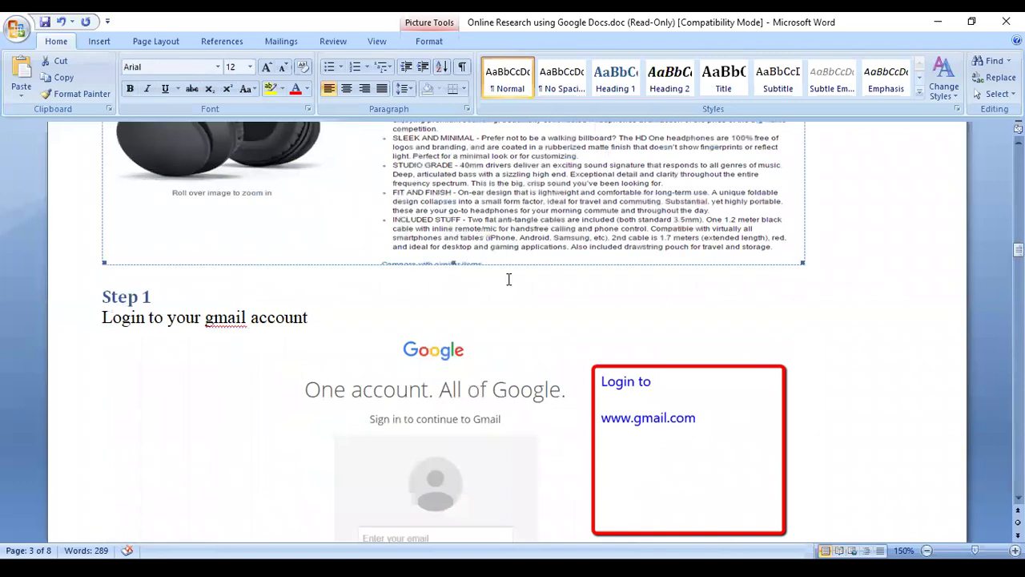
pyautogui.scroll(-3, 507, 279)
pyautogui.click(444, 323)
pyautogui.scroll(-9, 444, 322)
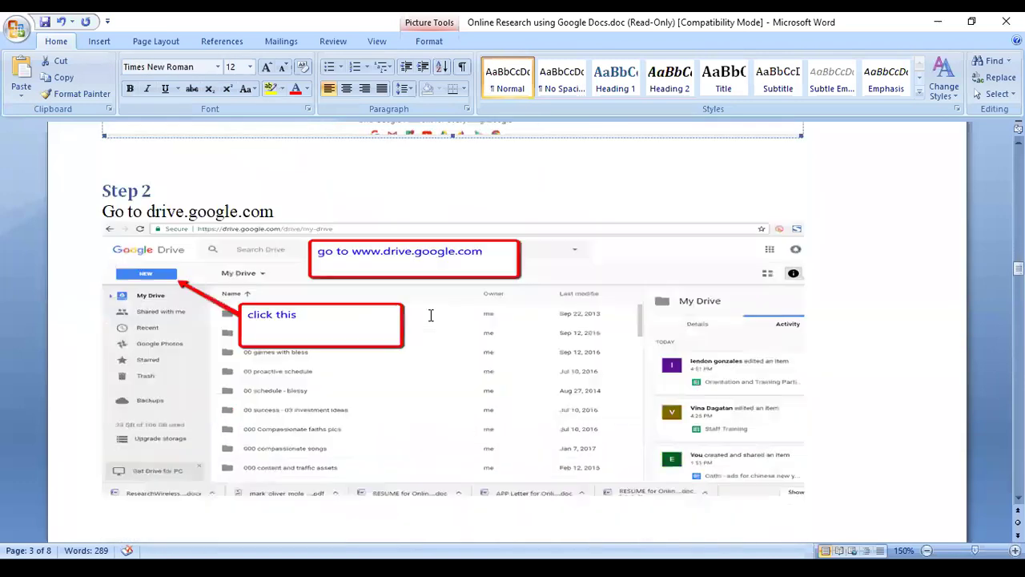
pyautogui.scroll(-9, 450, 327)
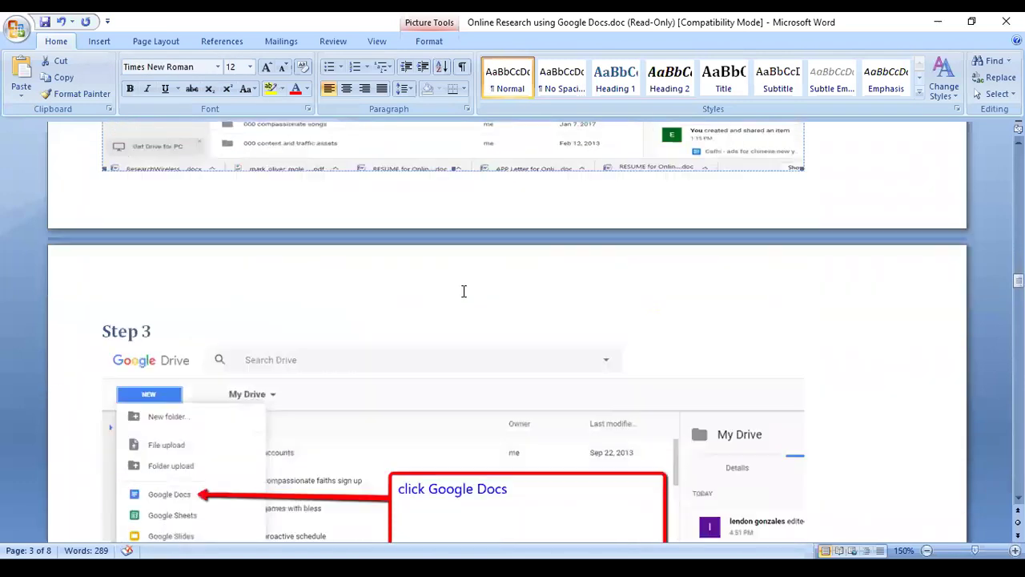
pyautogui.scroll(8, 461, 291)
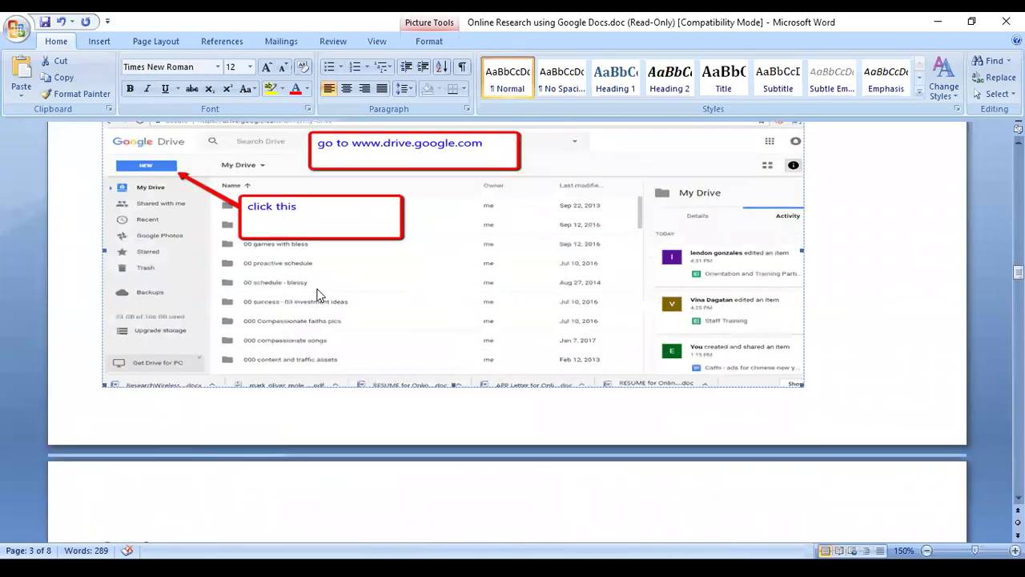
pyautogui.scroll(3, 317, 295)
pyautogui.click(222, 224)
pyautogui.scroll(-2, 382, 257)
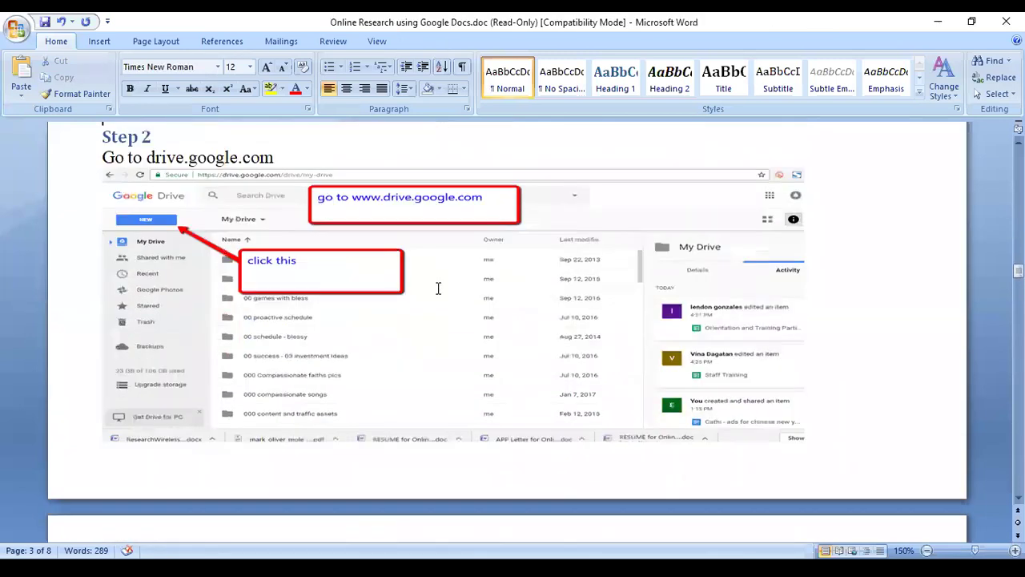
pyautogui.click(438, 288)
pyautogui.scroll(7, 873, 332)
pyautogui.click(398, 294)
pyautogui.scroll(-6, 394, 296)
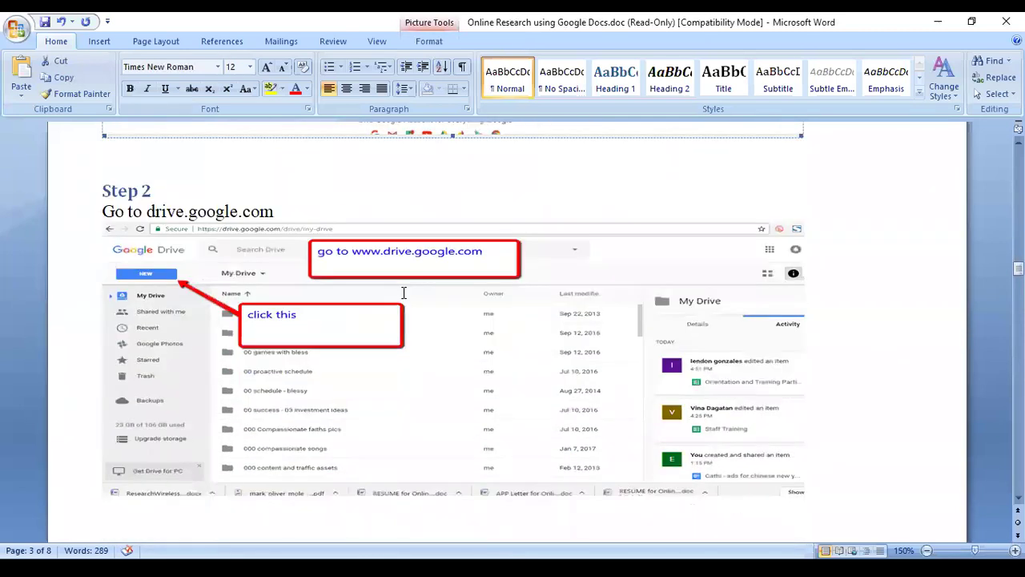
pyautogui.click(414, 353)
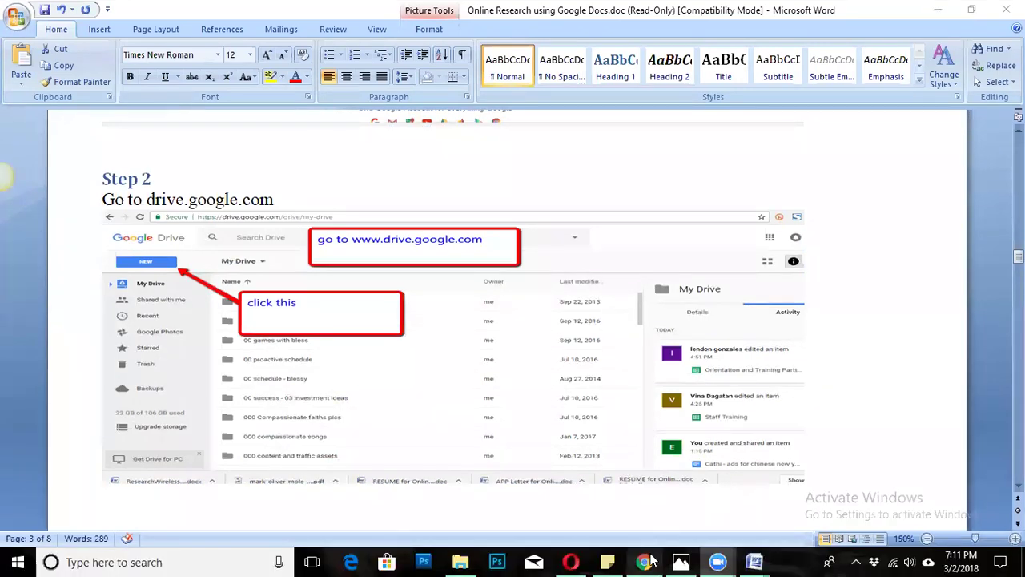
# Back in Google Drive, create a new Google Docs document from the NEW menu.
pyautogui.click(645, 561)
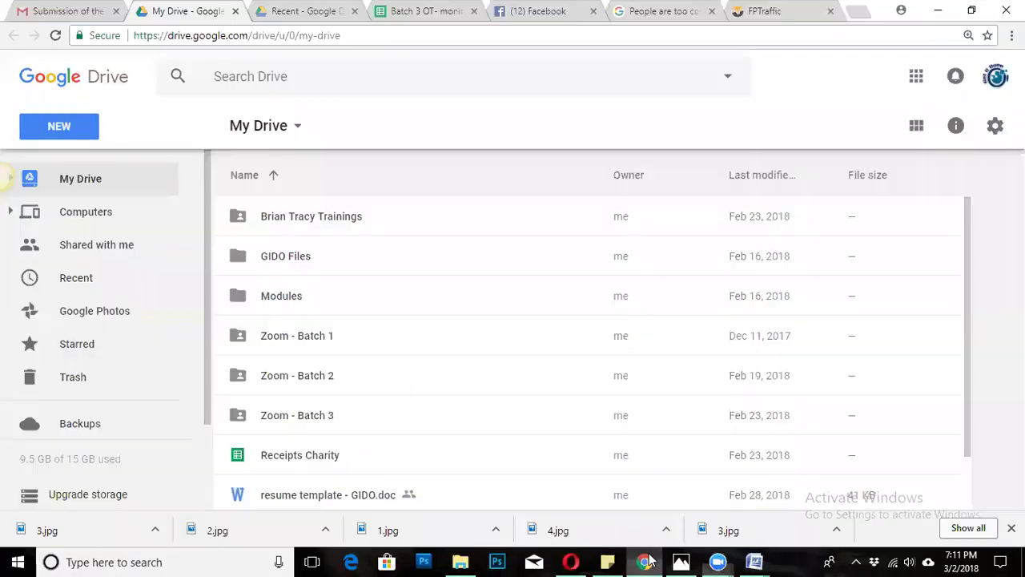
pyautogui.click(60, 133)
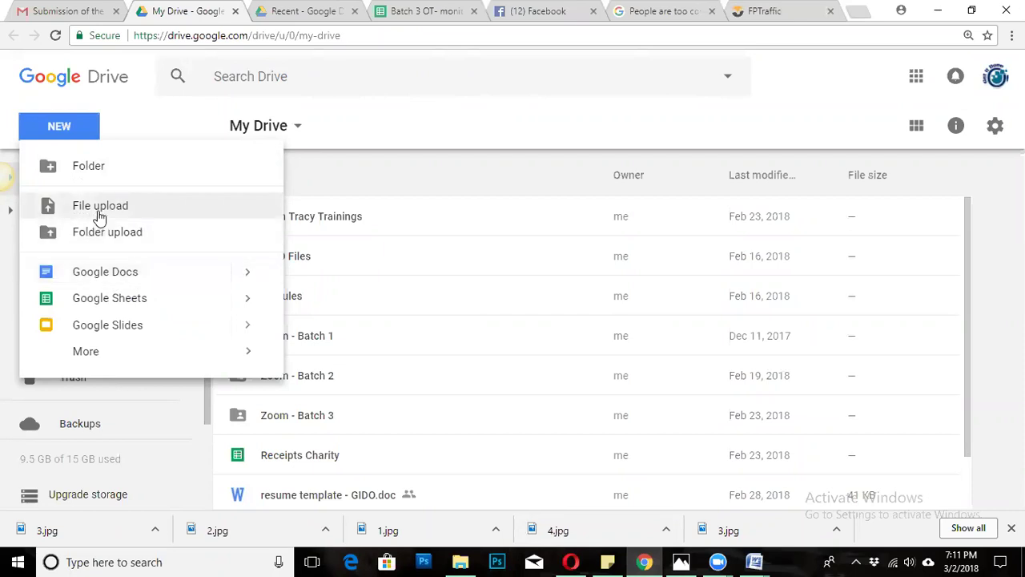
pyautogui.click(107, 276)
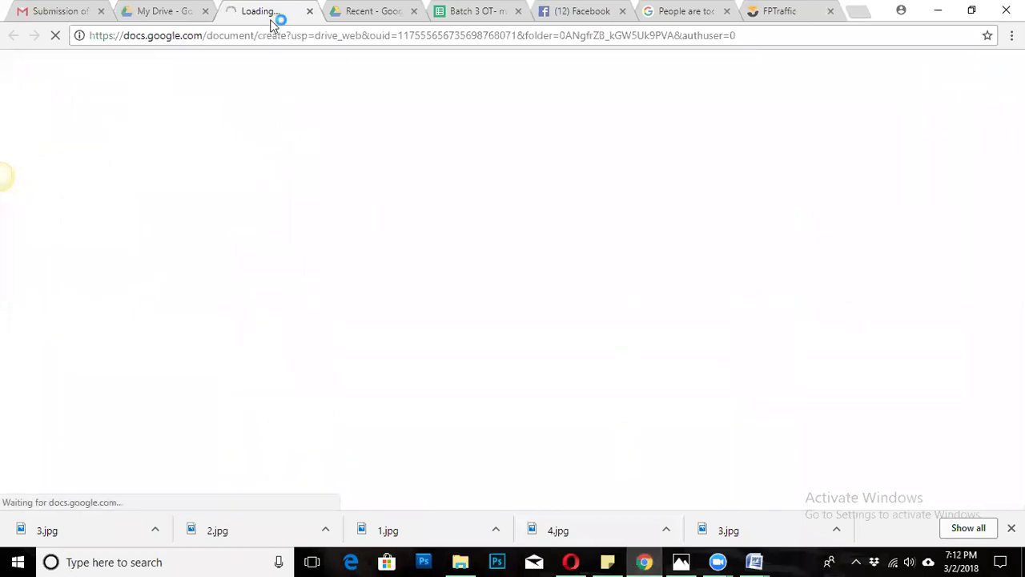
# Close the Recent, Batch 3 and Google search tabs, then return to the Untitled document.
pyautogui.click(414, 12)
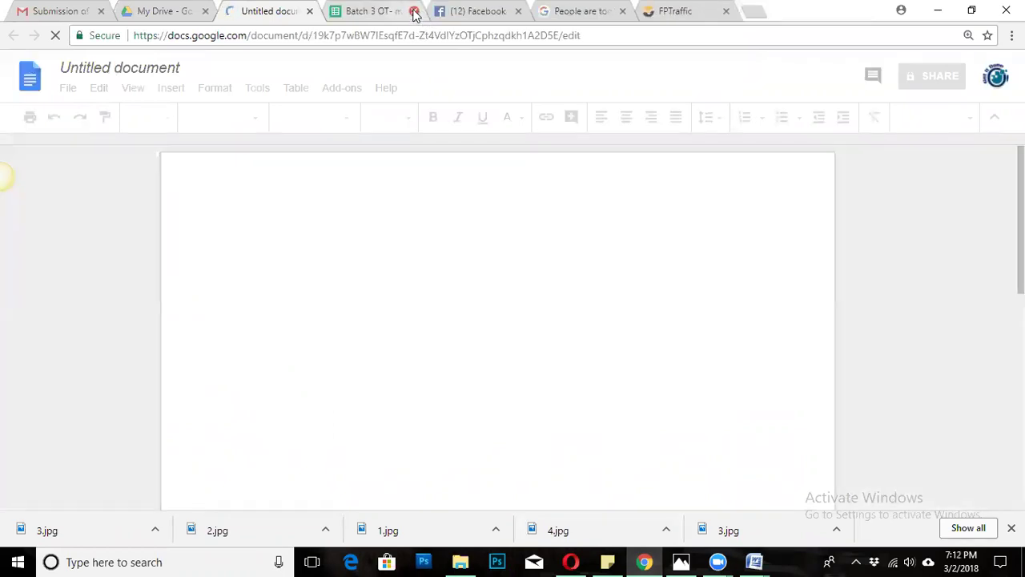
pyautogui.click(414, 11)
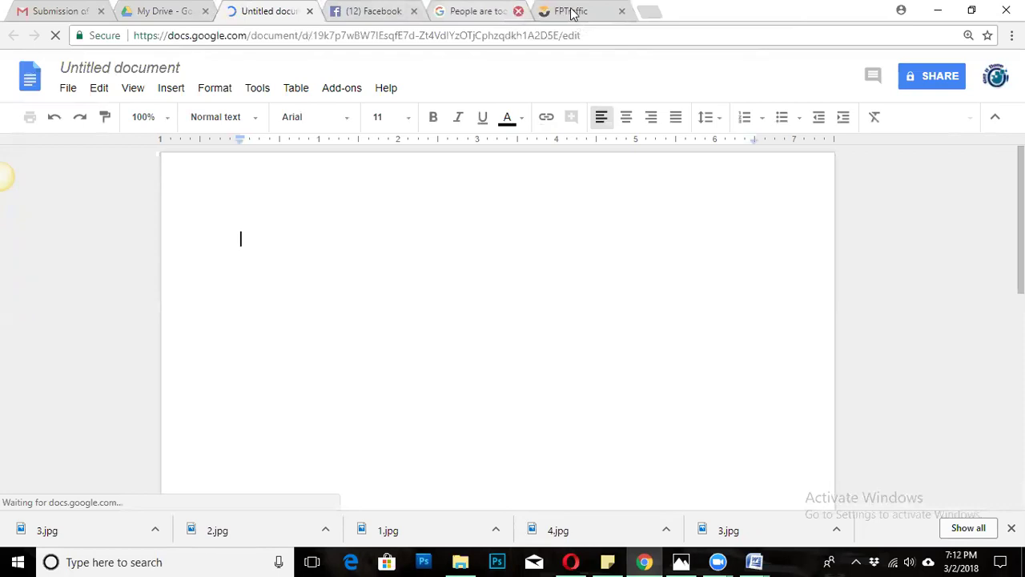
pyautogui.click(518, 11)
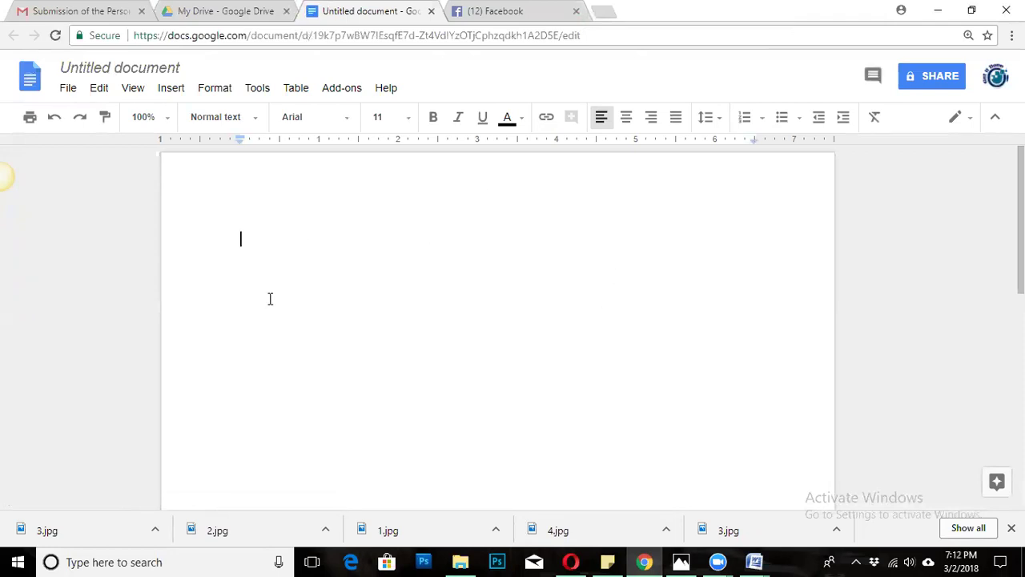
pyautogui.scroll(-3, 325, 258)
pyautogui.scroll(3, 325, 258)
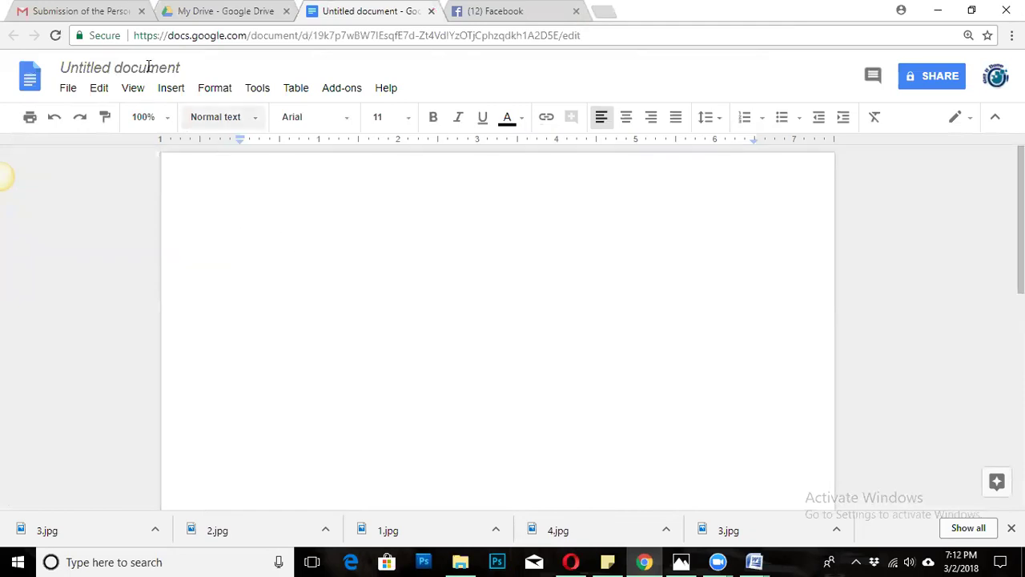
pyautogui.click(241, 11)
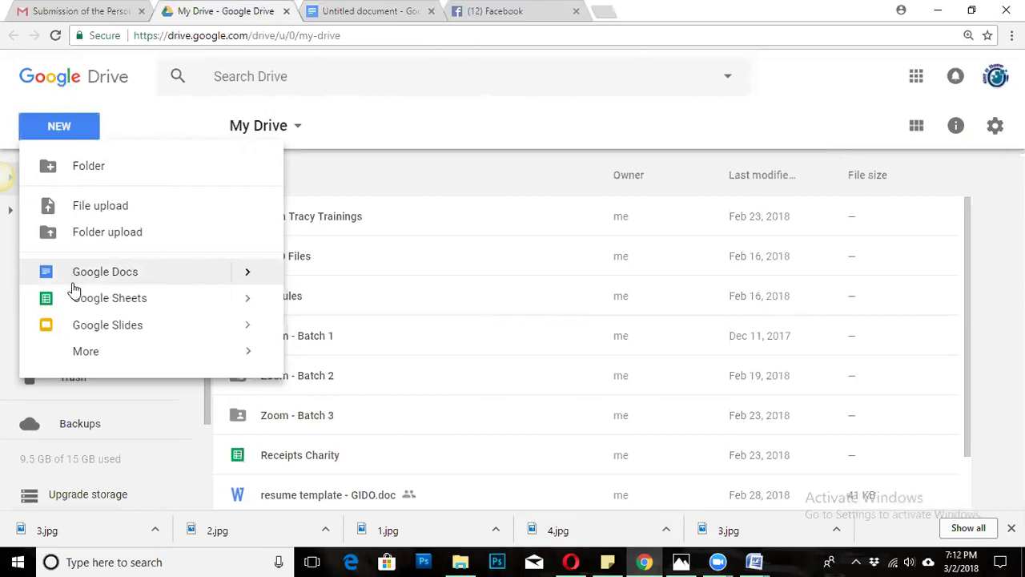
pyautogui.click(359, 10)
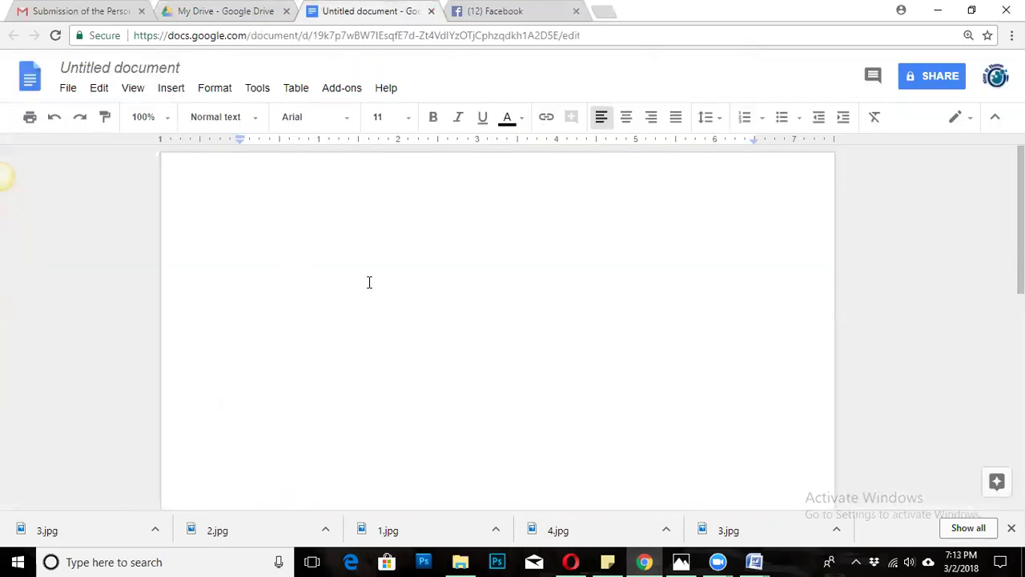
pyautogui.hotkey('ctrl', 'a')
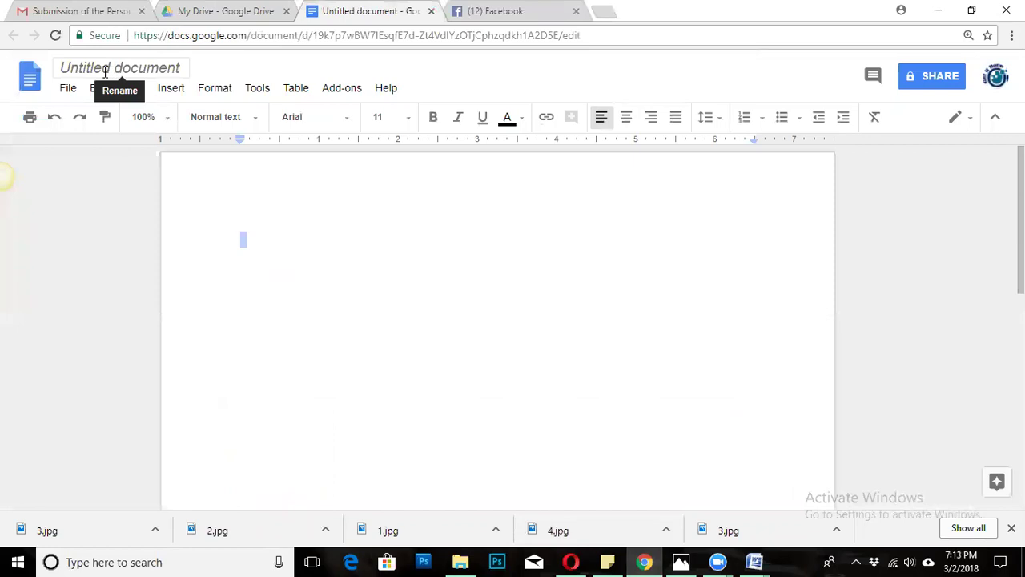
# Bring the Word tutorial forward and scroll past the Step 3 screenshot to Step 4.
pyautogui.moveTo(650, 561)
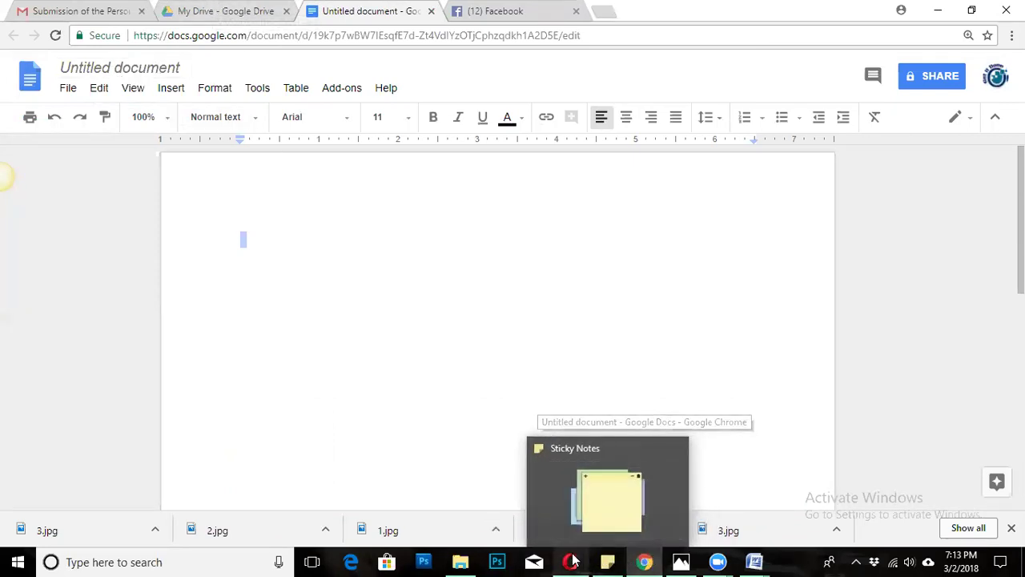
pyautogui.moveTo(573, 561)
pyautogui.moveTo(754, 561)
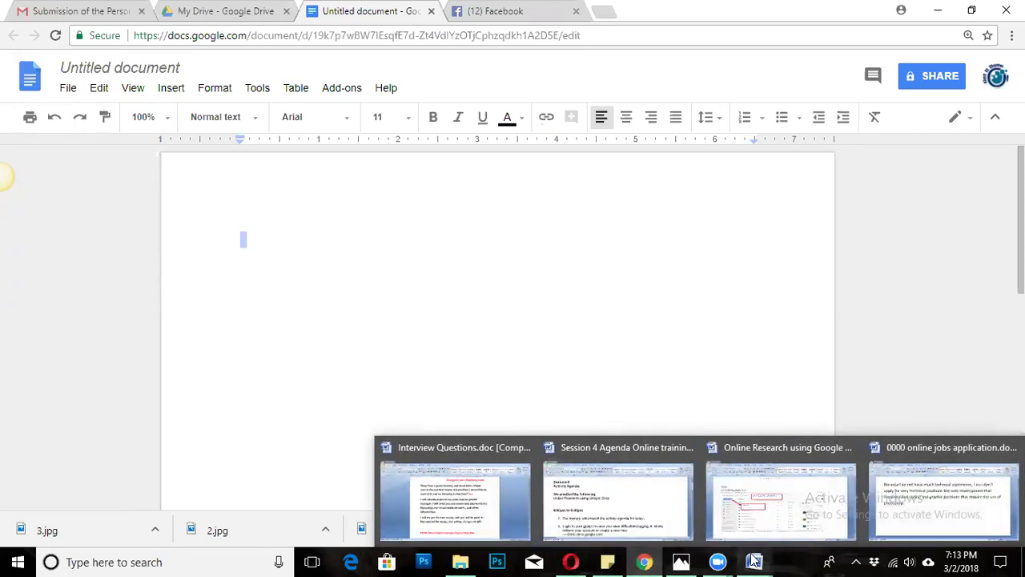
pyautogui.click(759, 524)
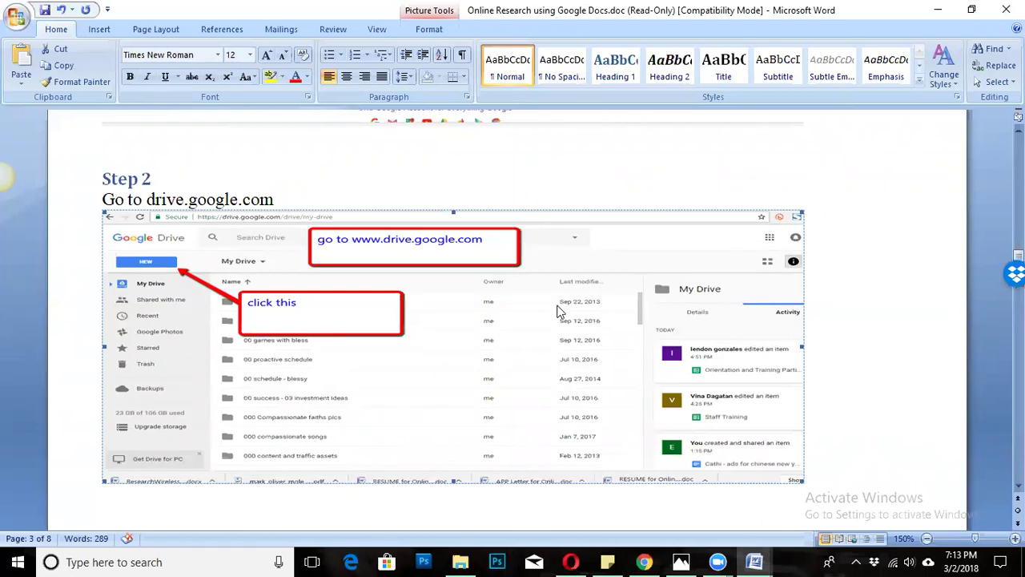
pyautogui.scroll(-10, 400, 323)
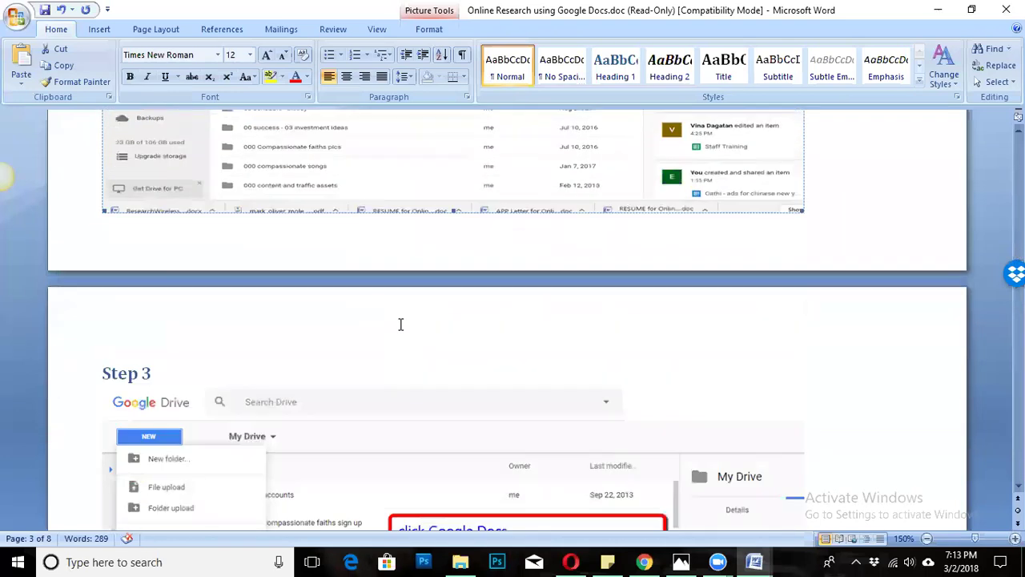
pyautogui.press('Home')
pyautogui.hotkey('shift', 'Down')
pyautogui.click(346, 350)
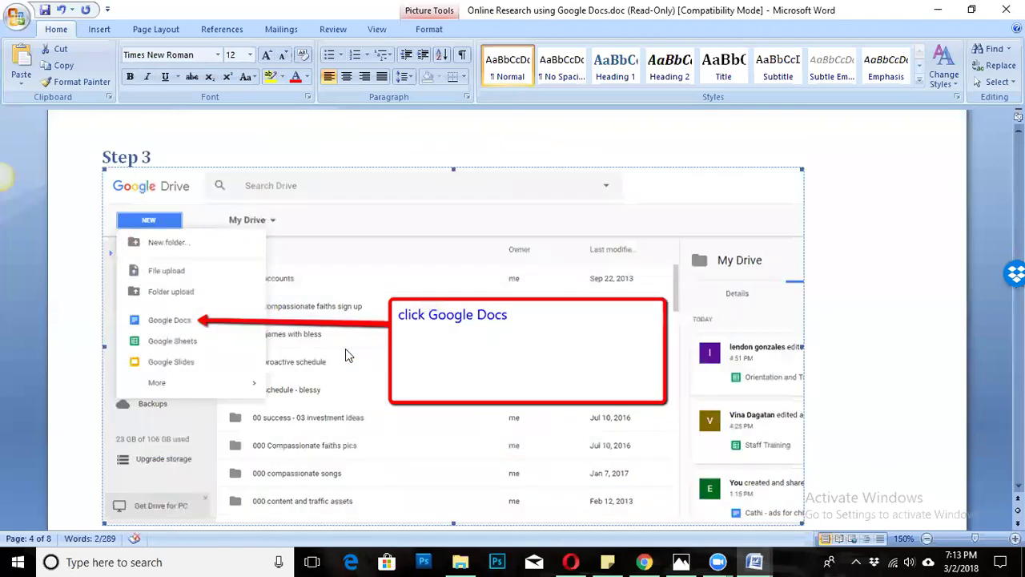
pyautogui.scroll(-3, 339, 306)
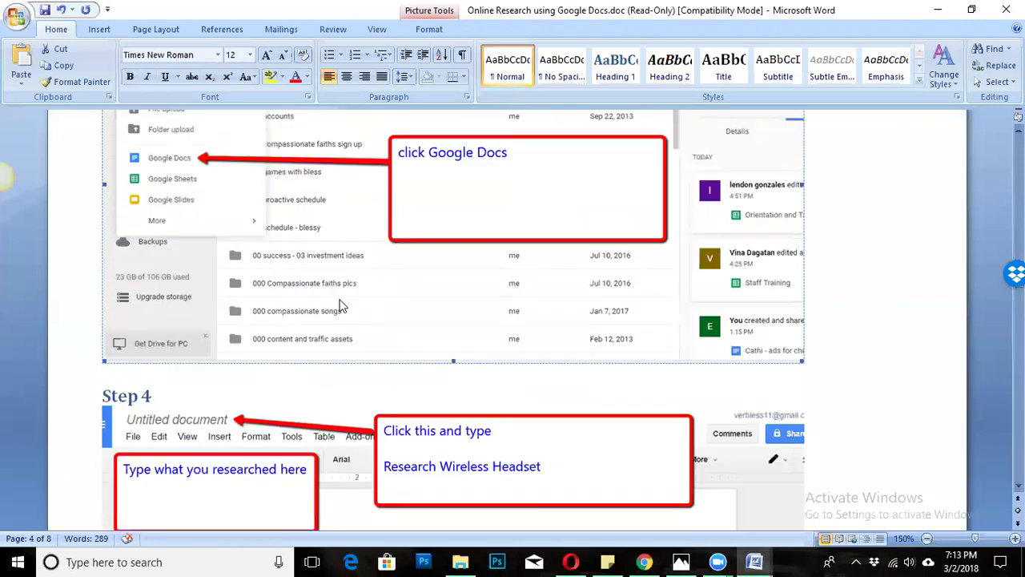
pyautogui.scroll(-4, 339, 306)
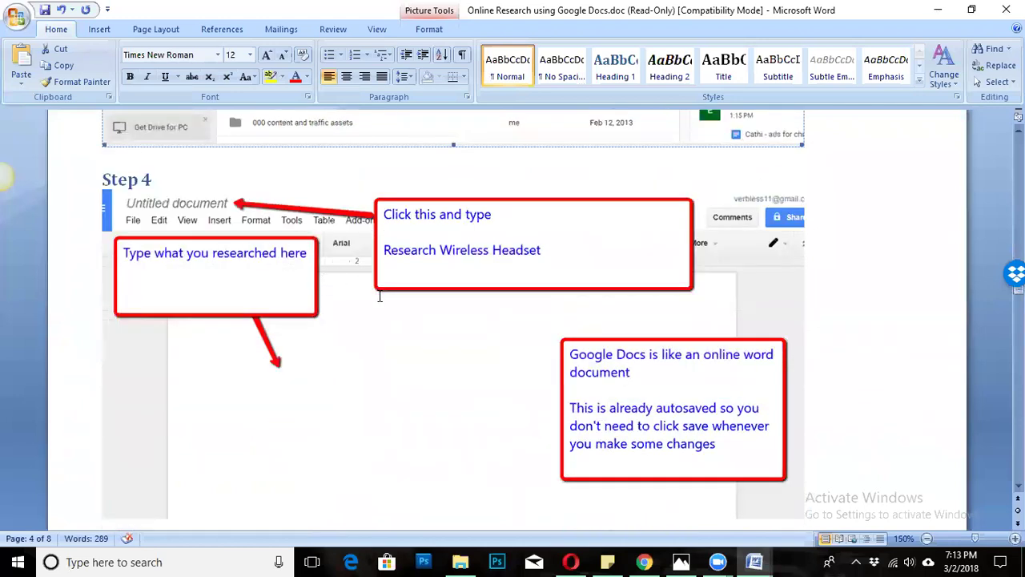
pyautogui.scroll(-1, 376, 296)
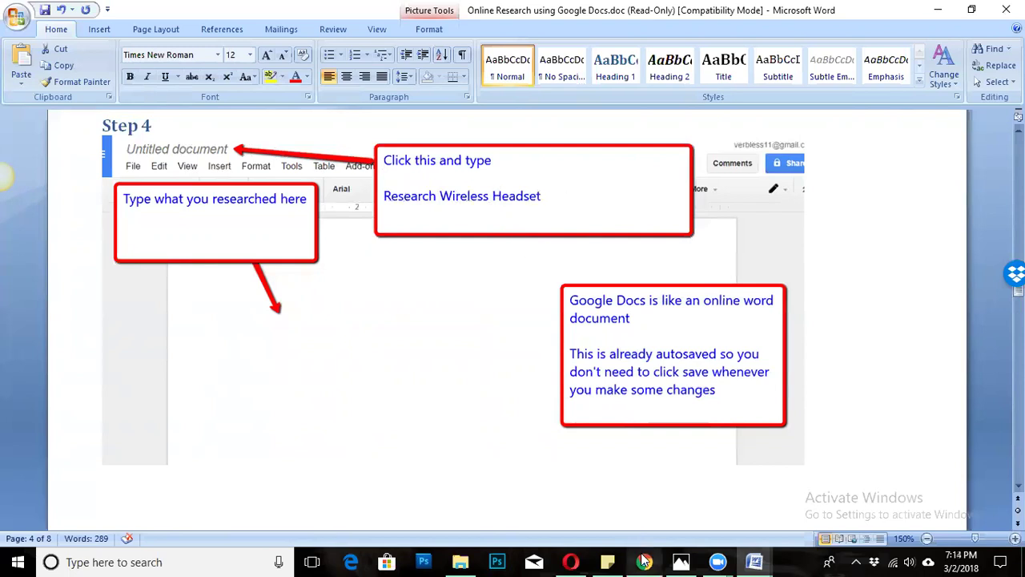
# Rename the untitled Google Doc to 'Research Wireless Headset'.
pyautogui.moveTo(644, 561)
pyautogui.click(620, 523)
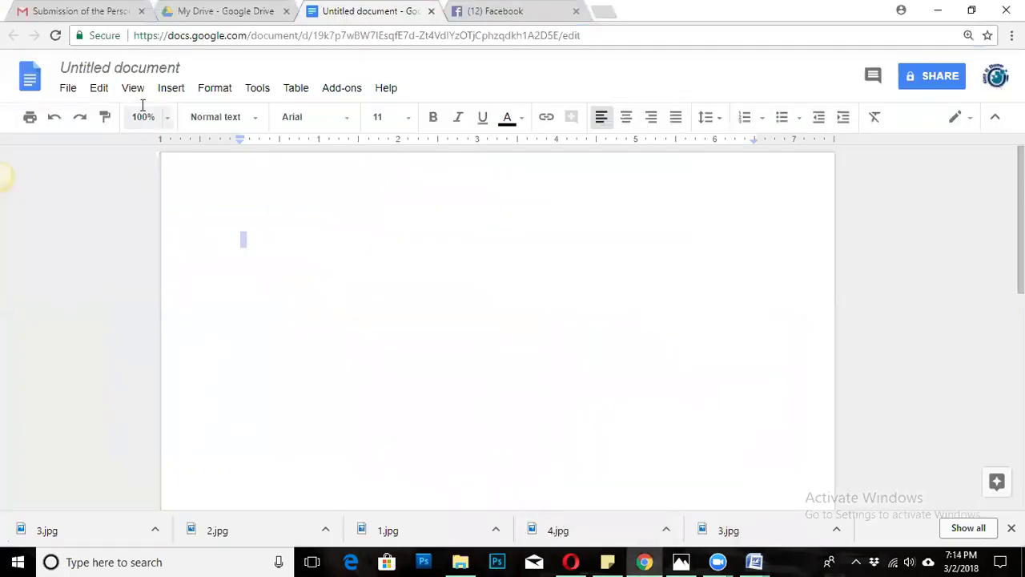
pyautogui.click(184, 67)
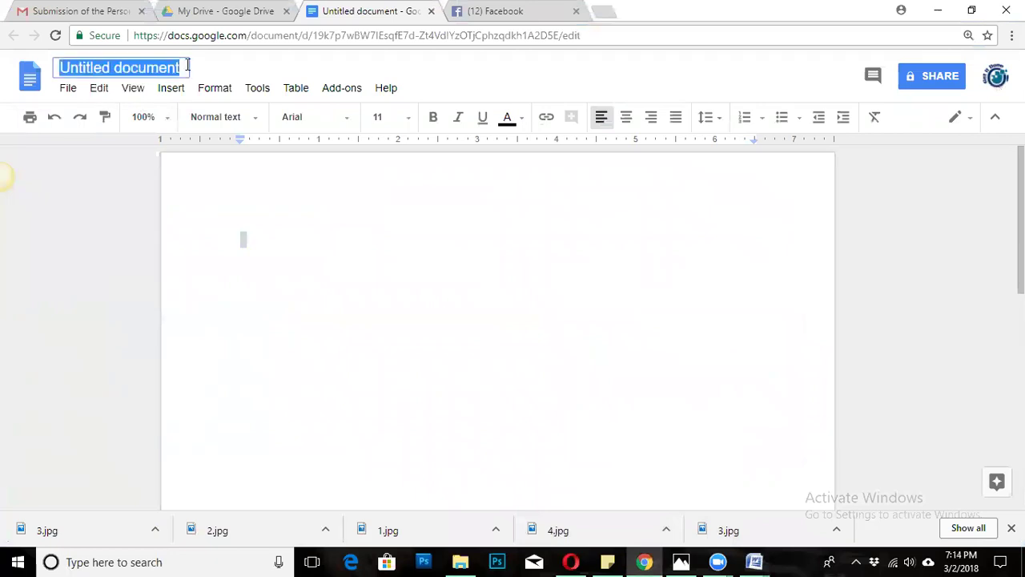
pyautogui.write('RE')
pyautogui.press('BackSpace')
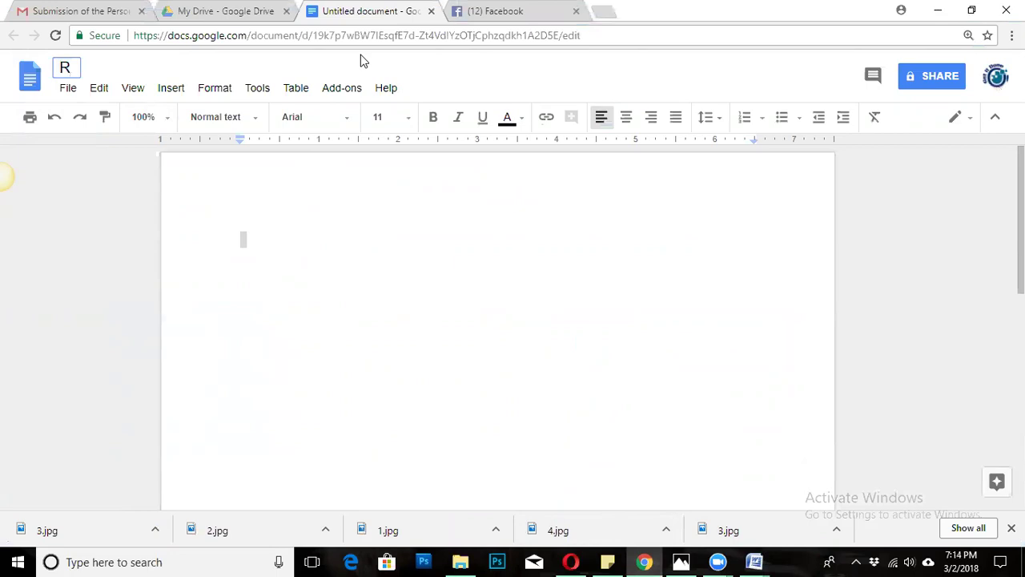
pyautogui.press('Return')
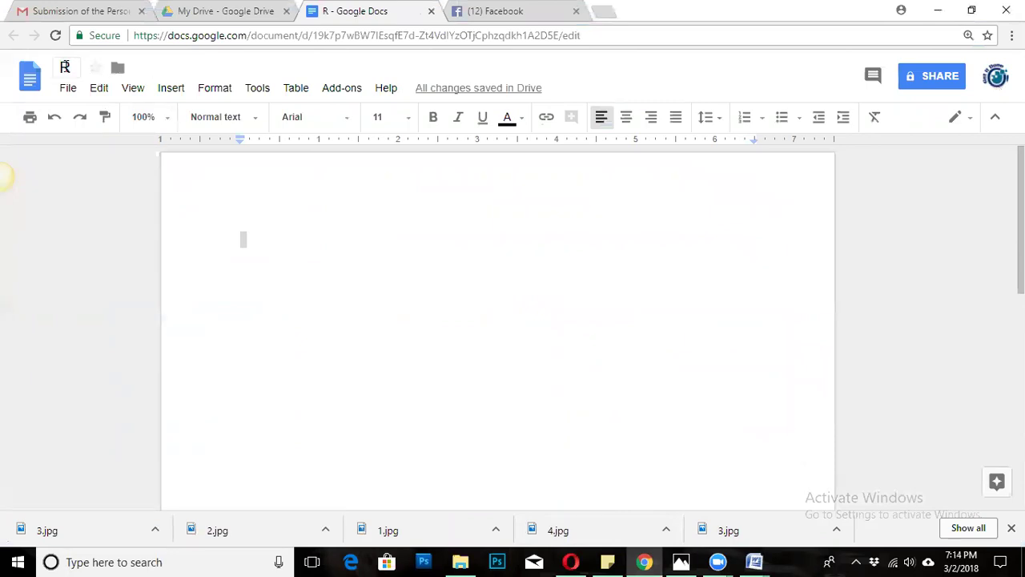
pyautogui.click(67, 67)
pyautogui.write('es')
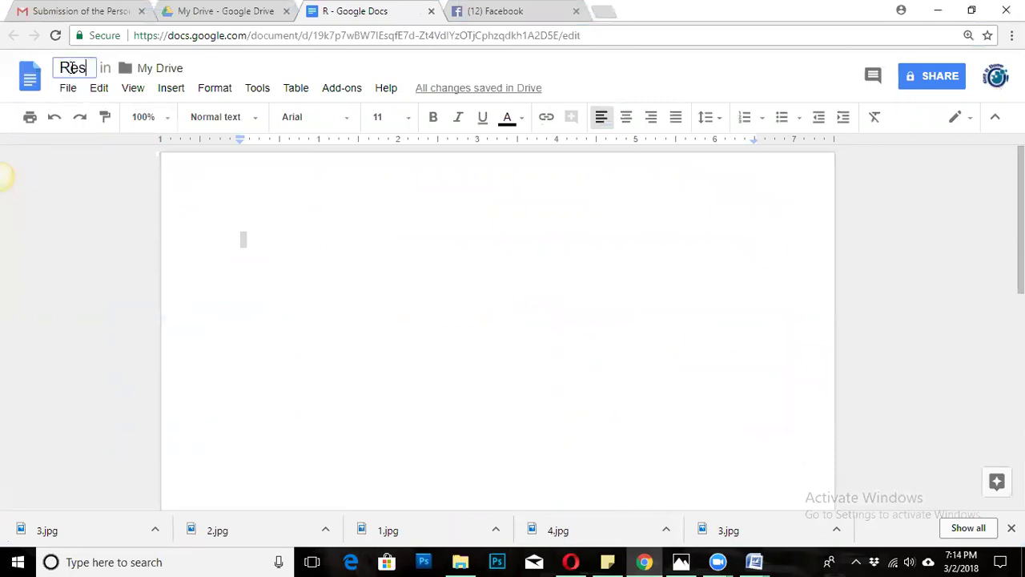
pyautogui.write('earch')
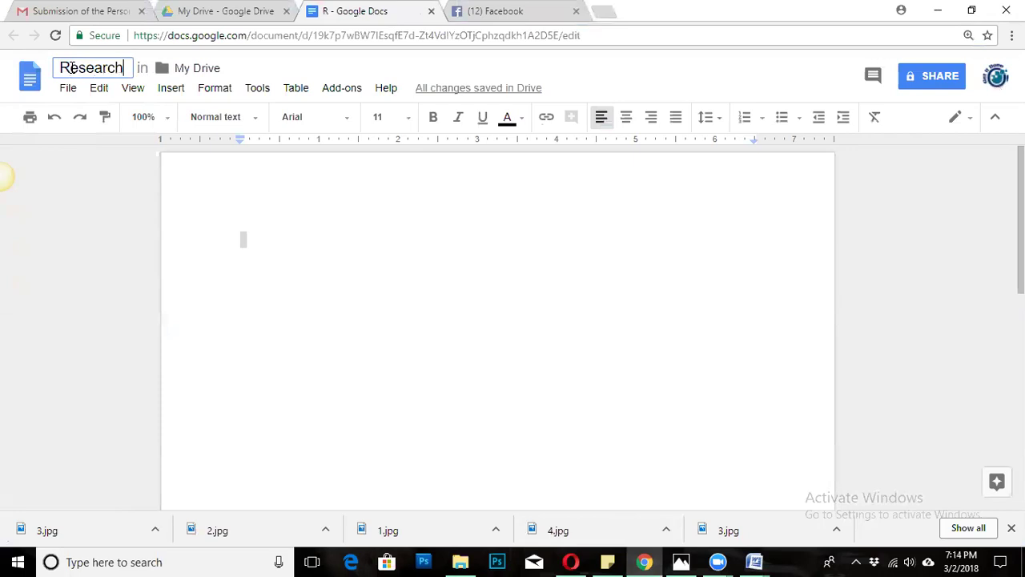
pyautogui.write(' Wire')
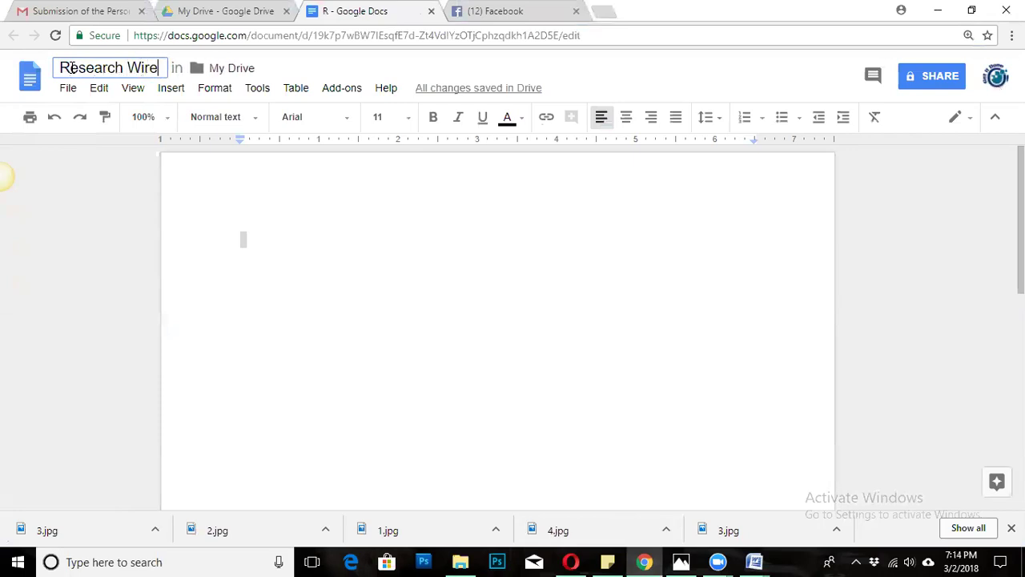
pyautogui.write('less ')
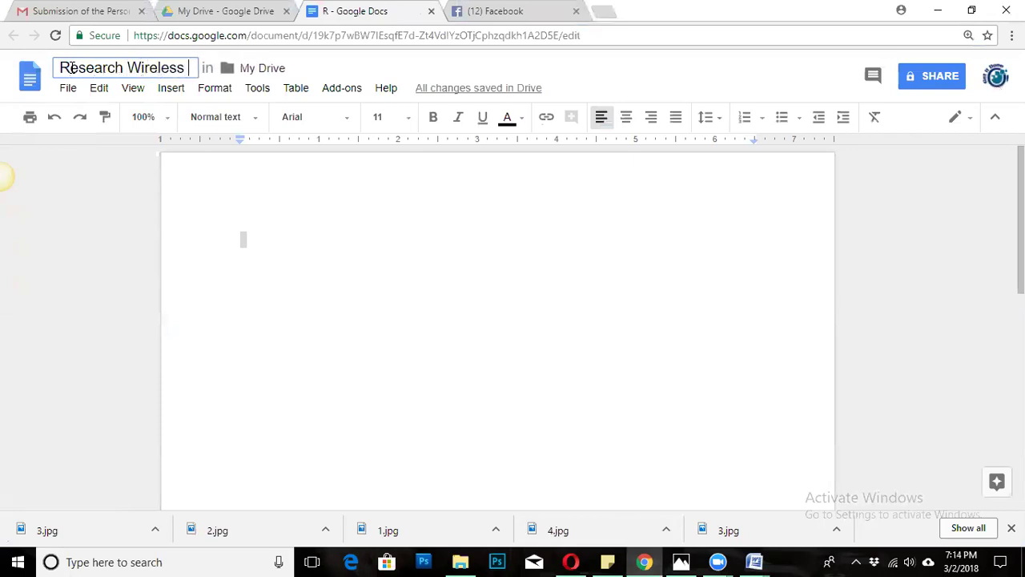
pyautogui.write('HE')
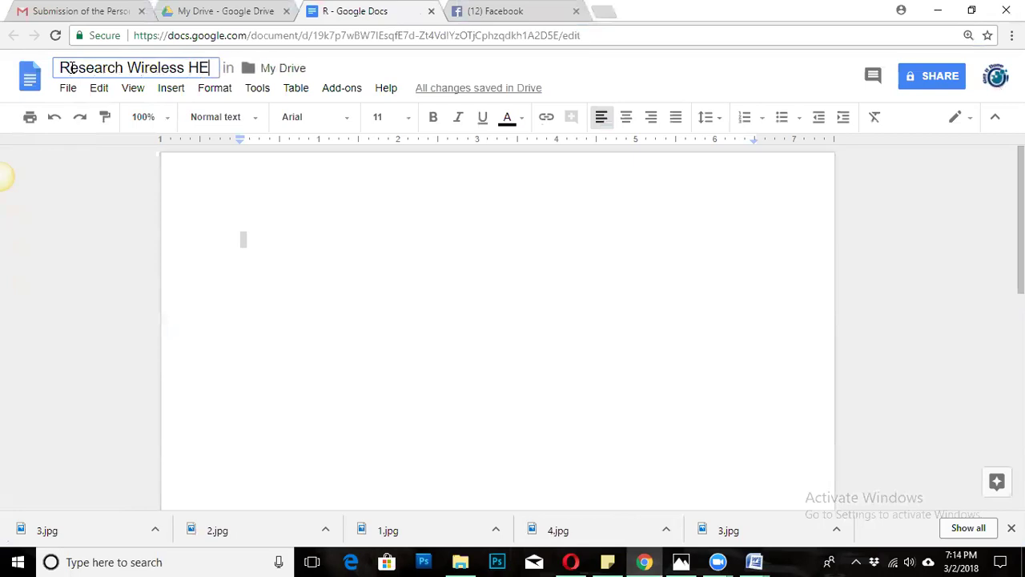
pyautogui.press('BackSpace')
pyautogui.press('BackSpace')
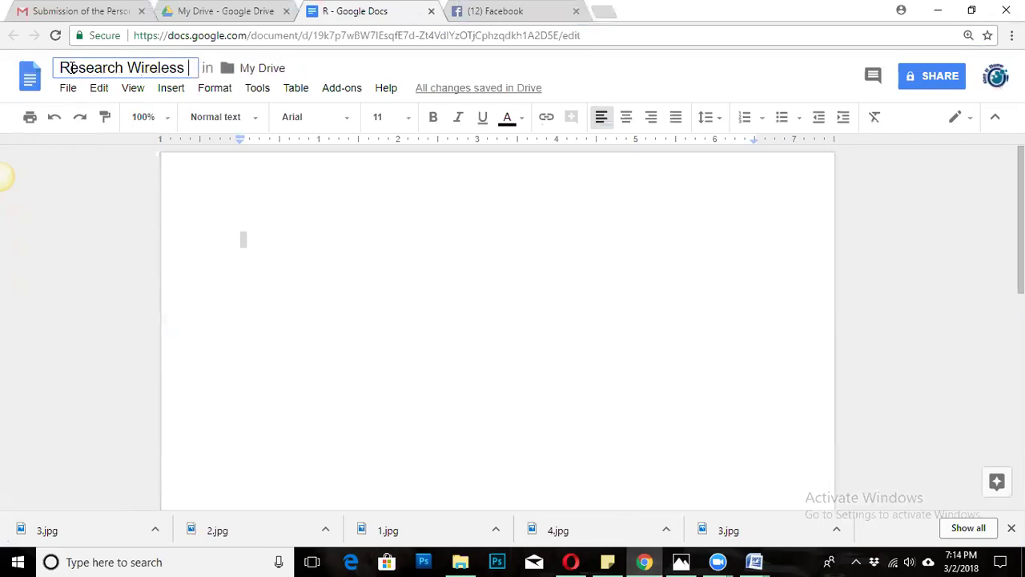
pyautogui.write('H')
pyautogui.press('BackSpace')
pyautogui.write('H')
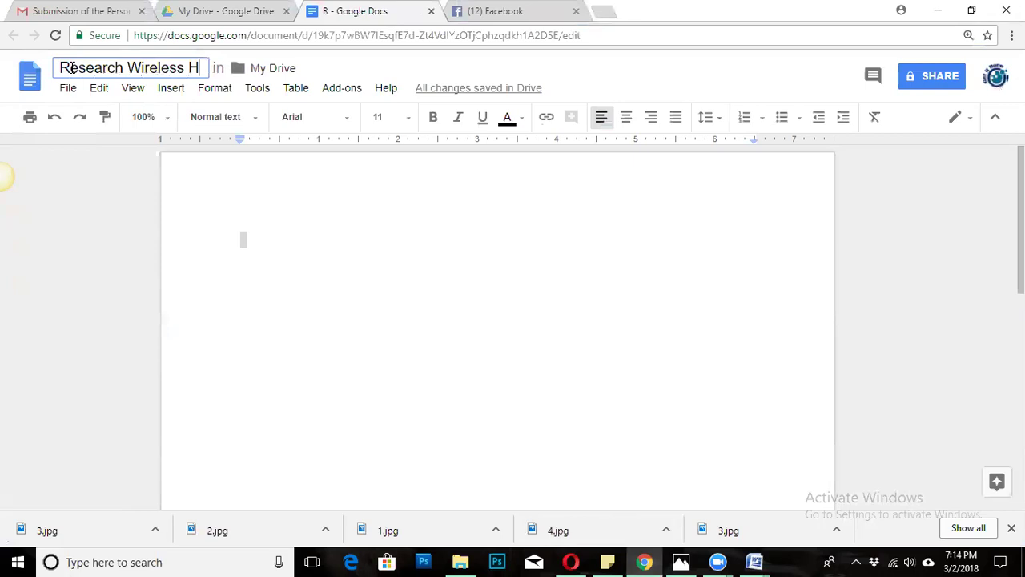
pyautogui.write('eadset')
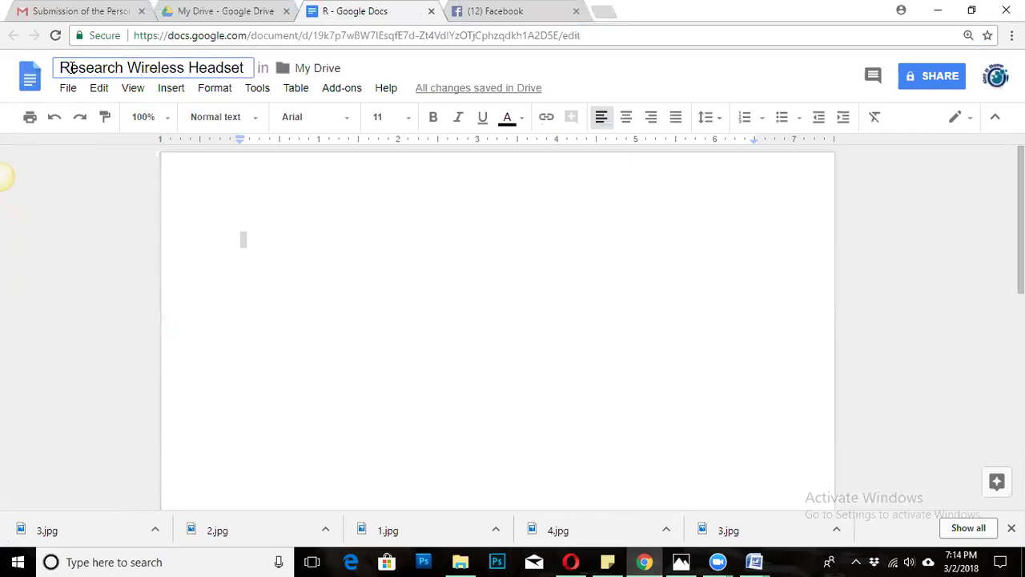
pyautogui.click(302, 277)
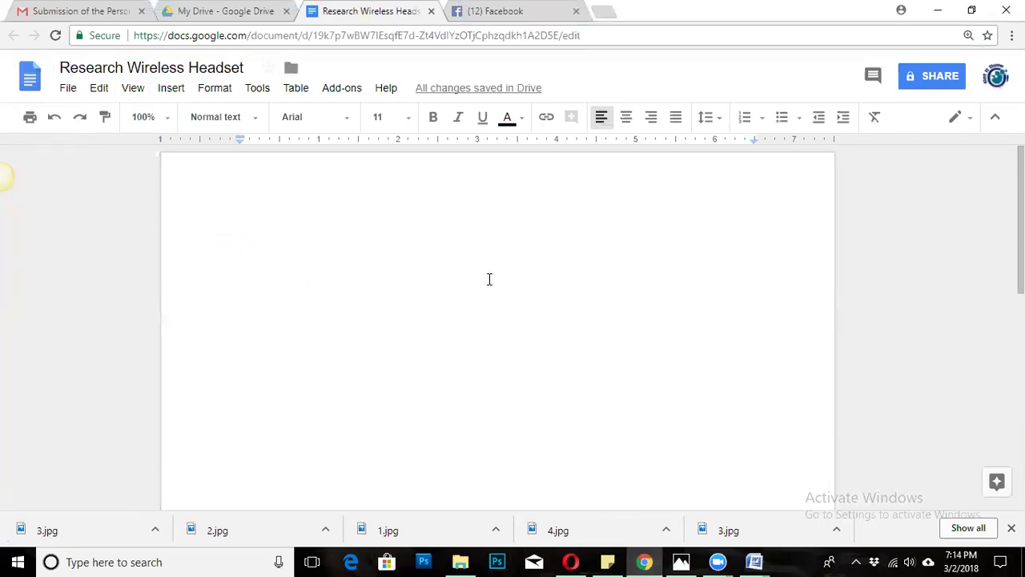
# Click into the empty document page, then switch to the My Drive file list.
pyautogui.hotkey('ctrl', 'a')
pyautogui.click(351, 311)
pyautogui.hotkey('ctrl', 'a')
pyautogui.click(224, 11)
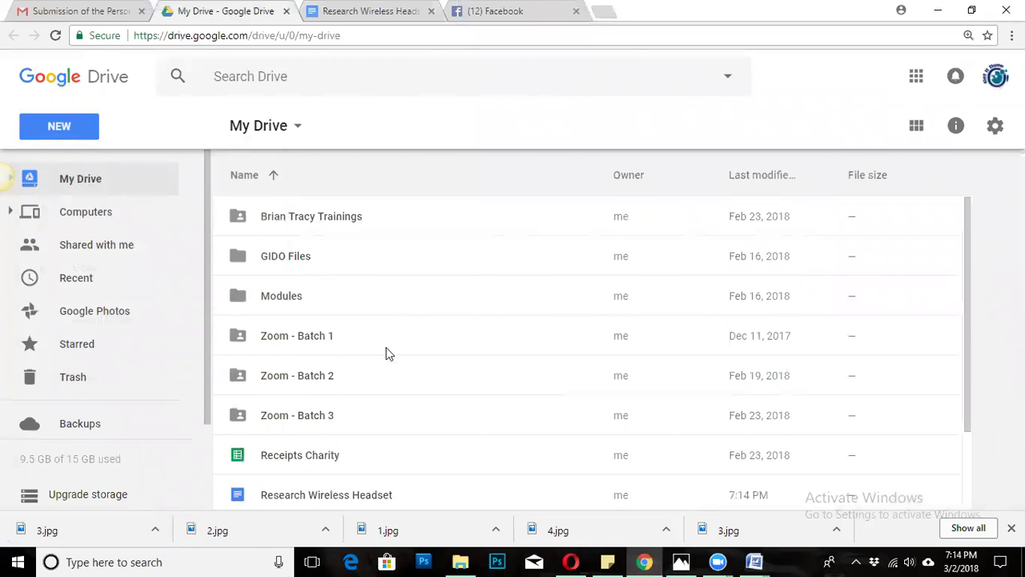
pyautogui.scroll(-2, 389, 355)
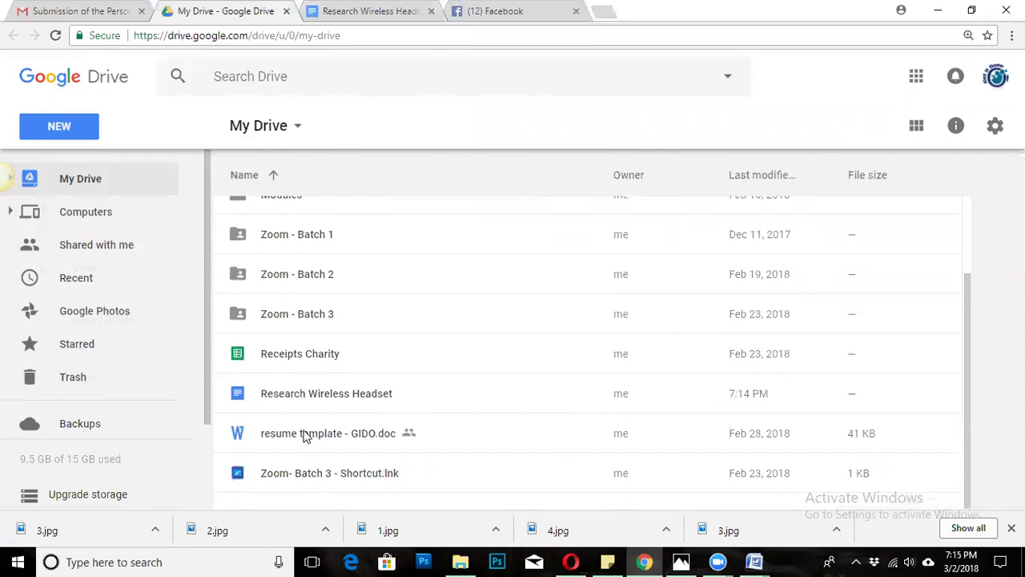
pyautogui.click(295, 398)
pyautogui.click(310, 356)
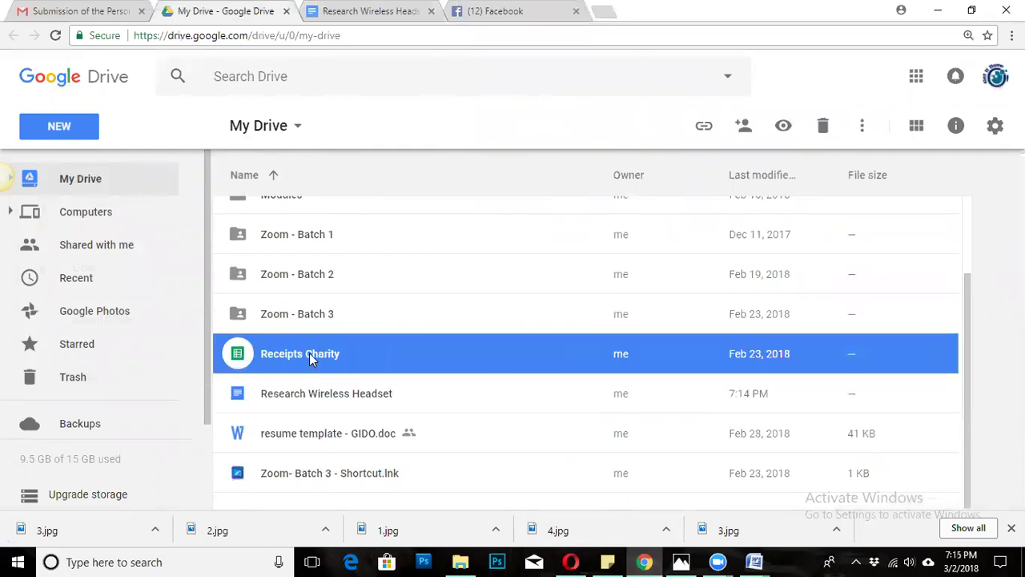
pyautogui.click(348, 312)
pyautogui.click(383, 274)
pyautogui.click(382, 239)
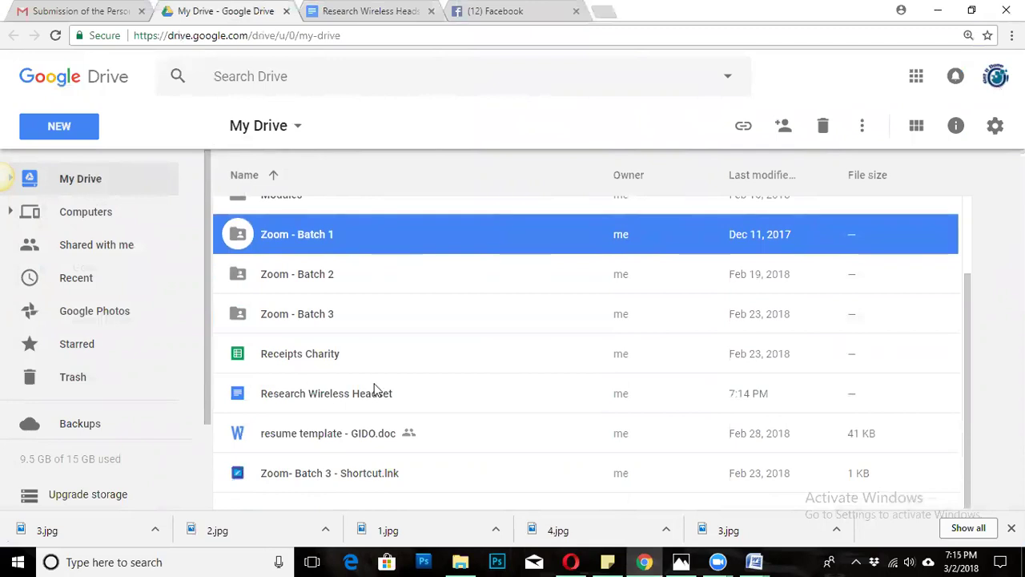
pyautogui.click(362, 396)
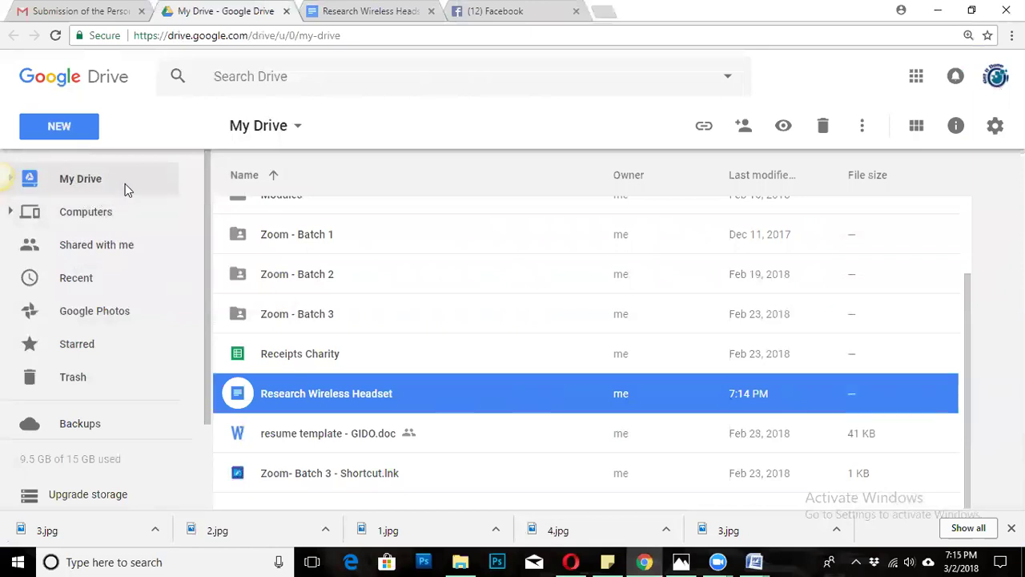
pyautogui.click(332, 433)
pyautogui.click(396, 395)
pyautogui.click(545, 448)
pyautogui.click(454, 398)
pyautogui.click(373, 432)
pyautogui.click(353, 399)
pyautogui.click(380, 441)
pyautogui.click(343, 394)
pyautogui.click(222, 35)
pyautogui.click(359, 431)
pyautogui.click(358, 401)
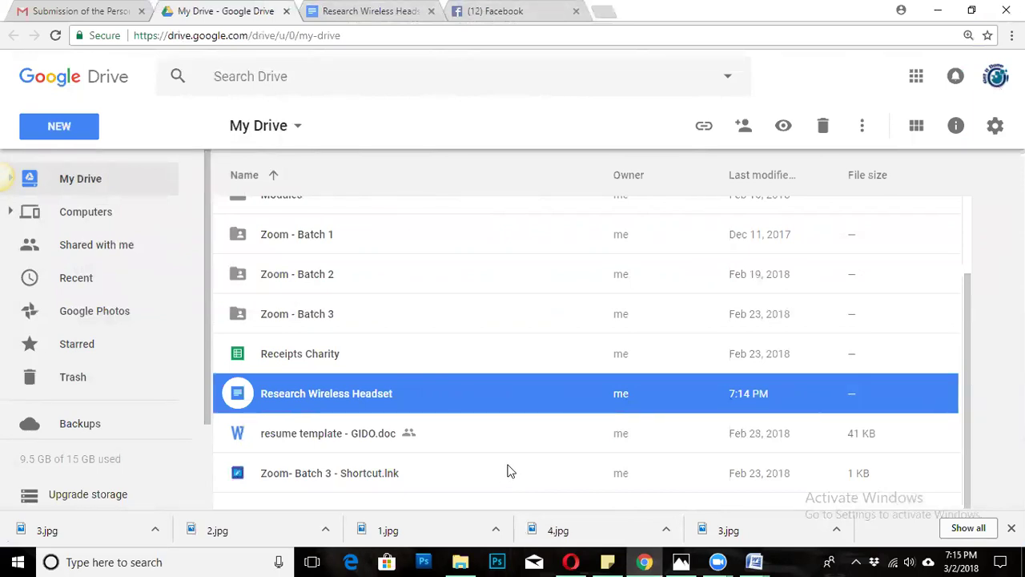
pyautogui.click(409, 446)
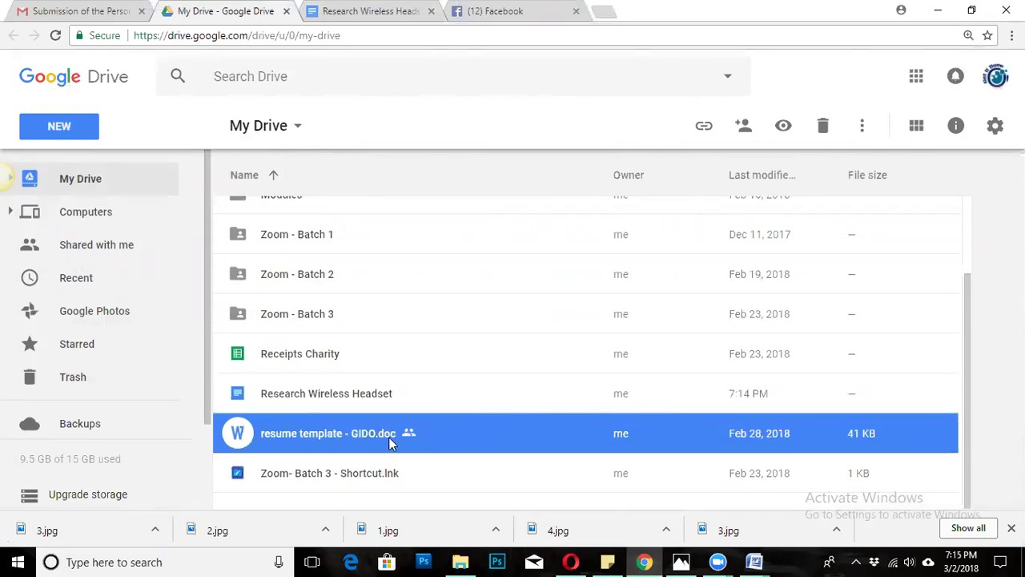
pyautogui.click(345, 398)
pyautogui.click(349, 356)
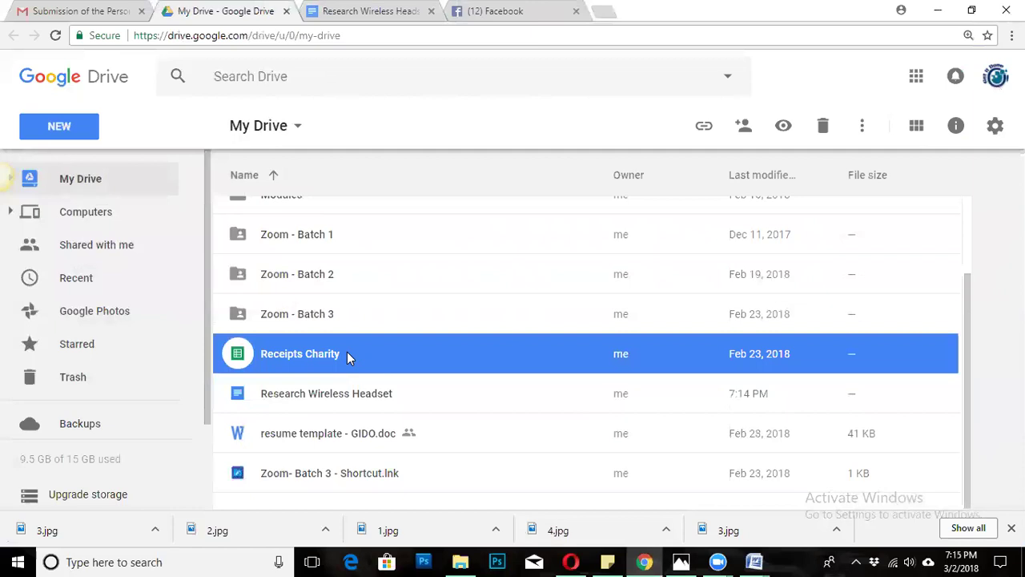
pyautogui.click(75, 137)
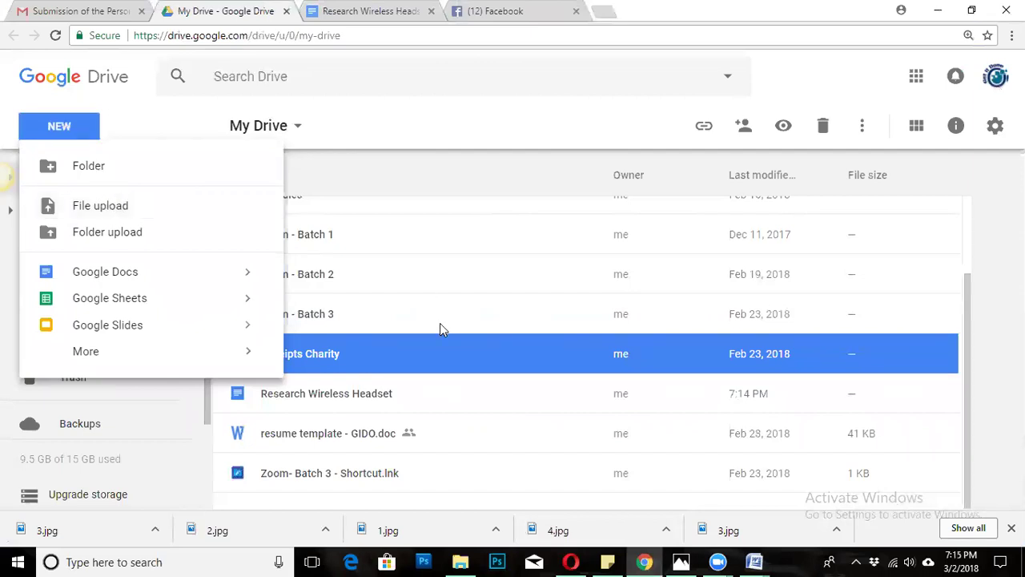
pyautogui.click(464, 268)
pyautogui.click(79, 125)
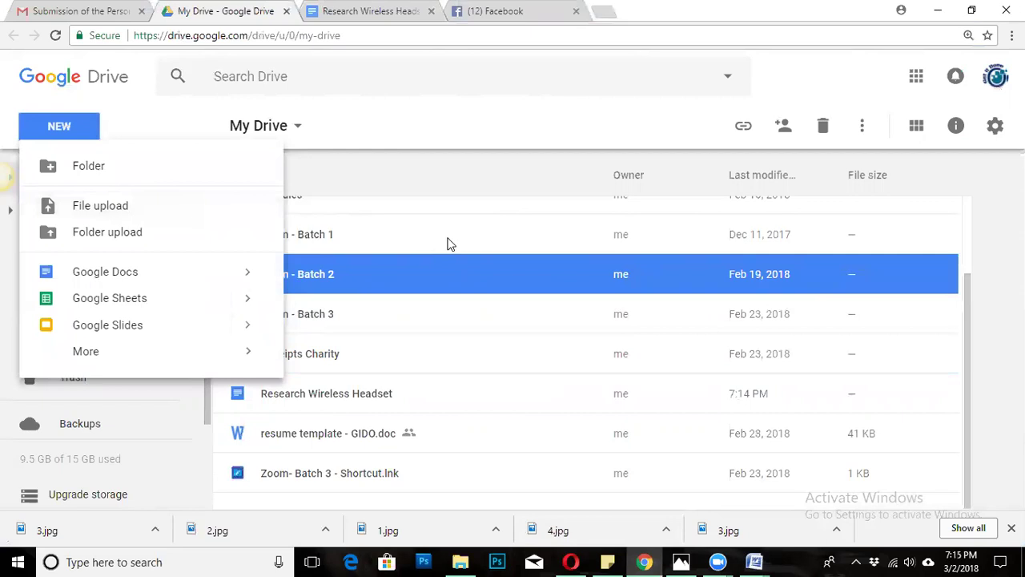
pyautogui.click(448, 243)
pyautogui.click(492, 302)
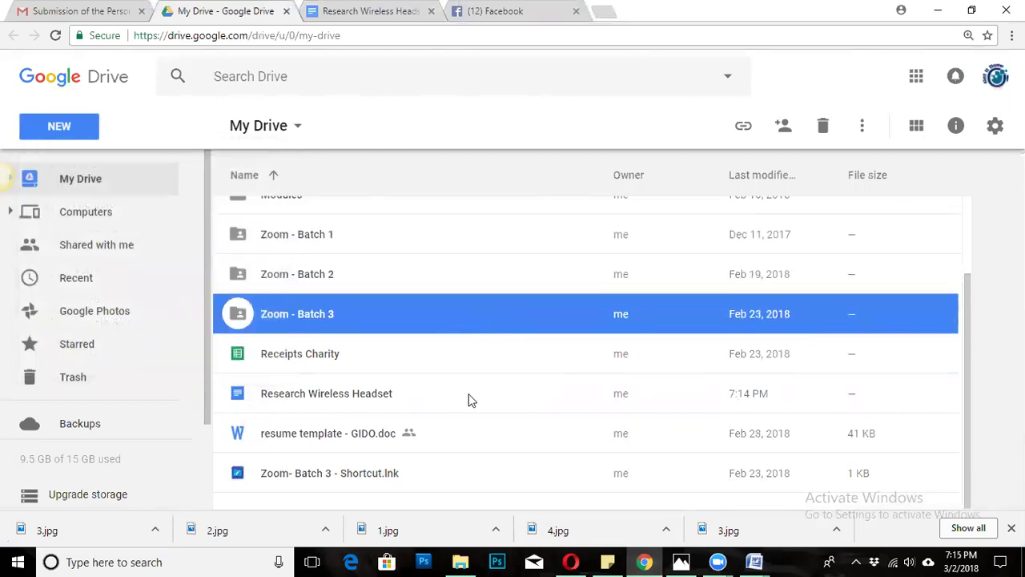
pyautogui.click(471, 401)
pyautogui.click(448, 364)
pyautogui.click(474, 410)
pyautogui.click(471, 437)
pyautogui.click(469, 472)
pyautogui.click(445, 396)
pyautogui.click(428, 362)
pyautogui.click(415, 318)
pyautogui.click(412, 282)
pyautogui.click(420, 226)
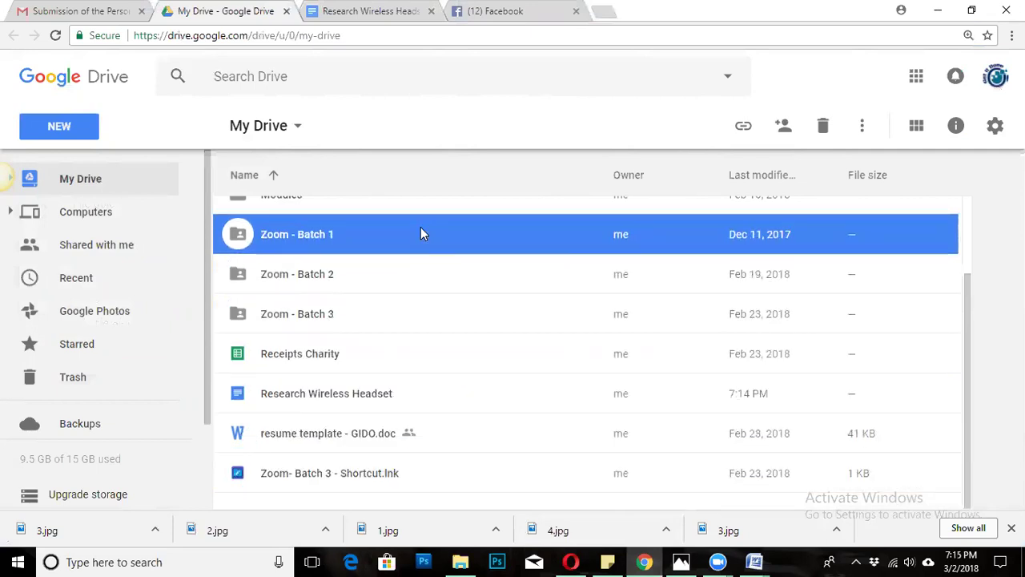
pyautogui.scroll(2, 434, 294)
pyautogui.click(434, 293)
pyautogui.click(432, 258)
pyautogui.click(443, 220)
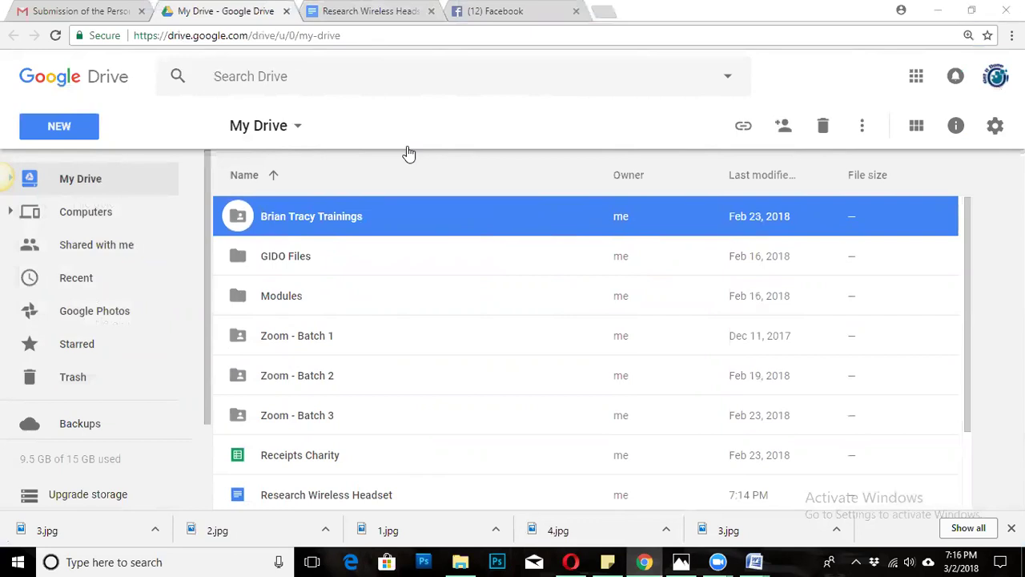
pyautogui.click(364, 14)
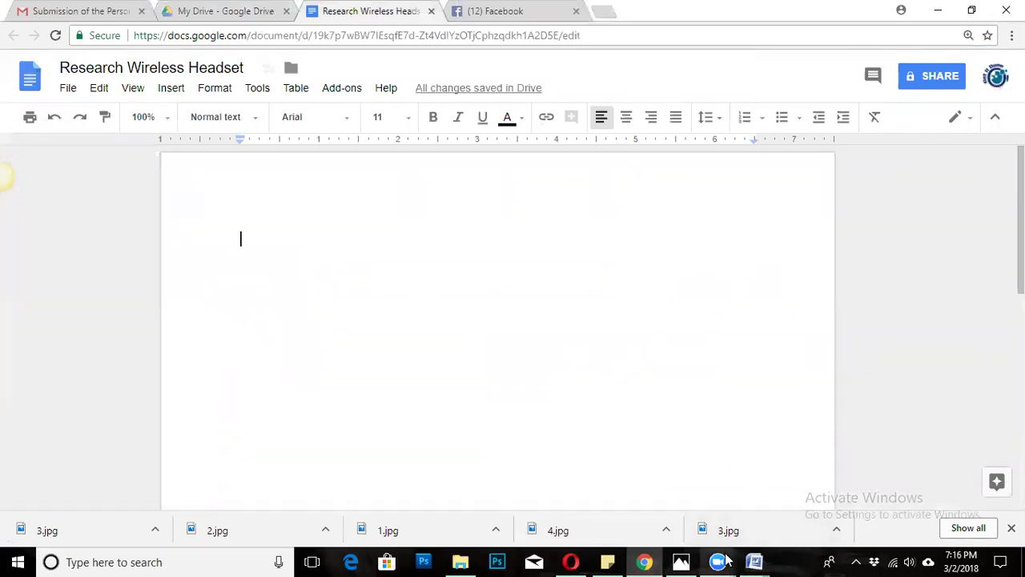
# Bring the Word tutorial forward and select text in its Step 4 autosave note.
pyautogui.moveTo(726, 561)
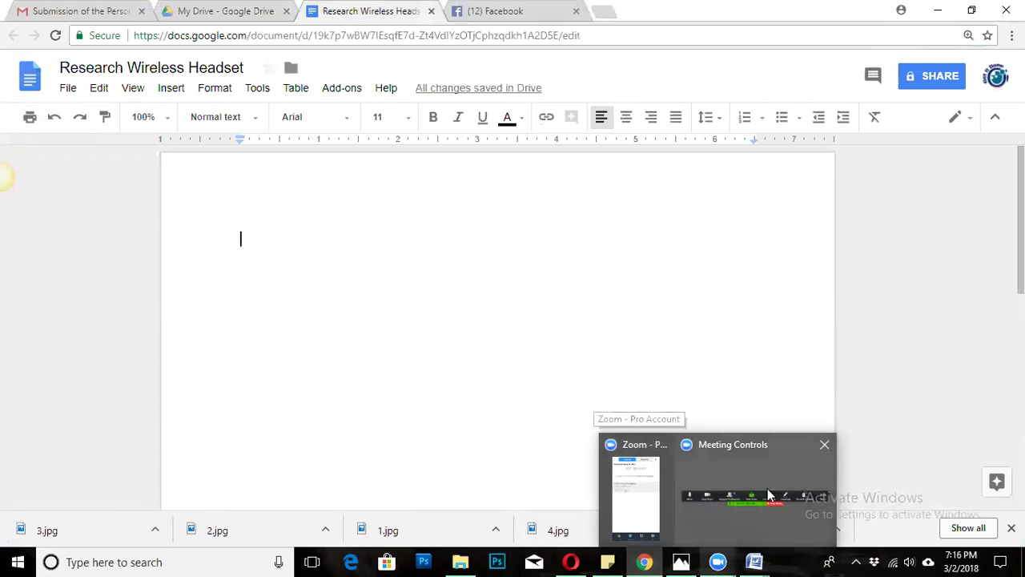
pyautogui.moveTo(352, 345); pyautogui.dragTo(355, 305)
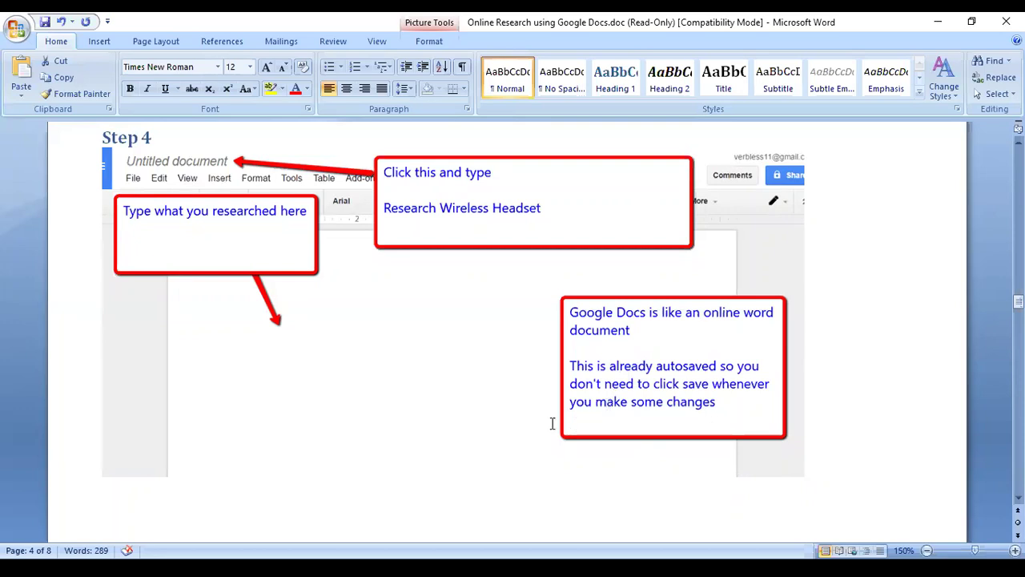
pyautogui.scroll(-10, 393, 358)
pyautogui.scroll(-5, 393, 359)
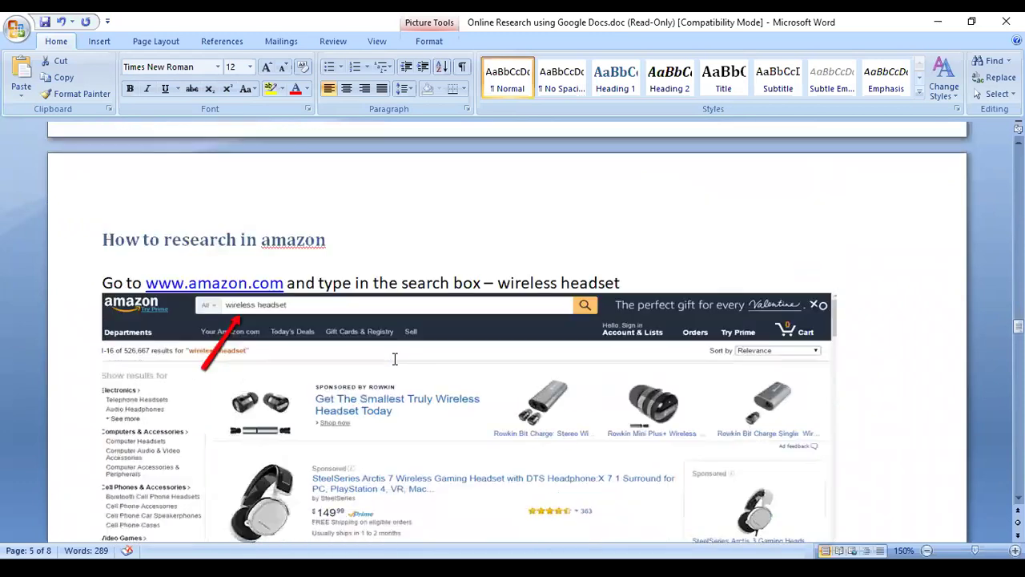
pyautogui.scroll(-2, 394, 359)
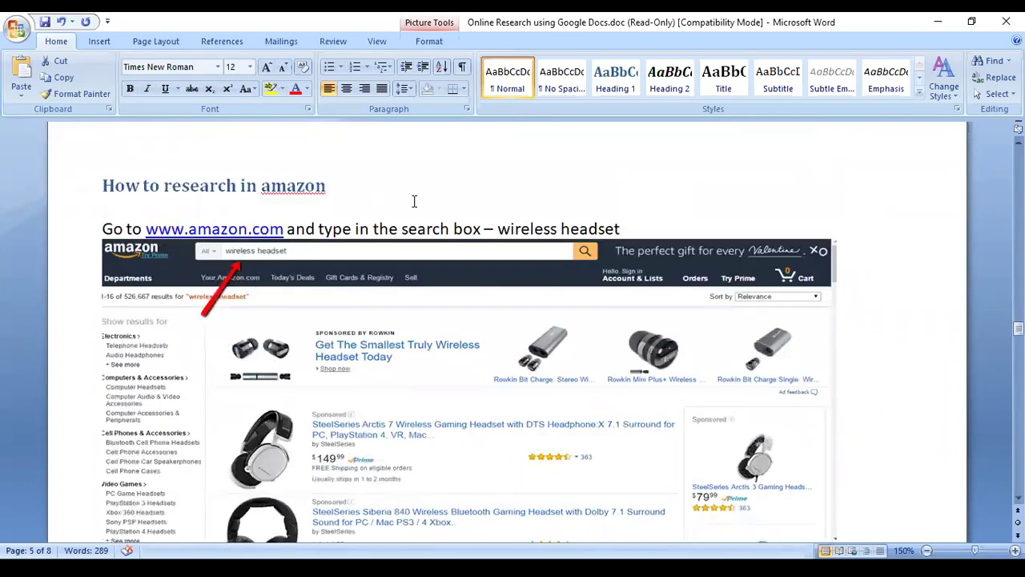
pyautogui.click(181, 202)
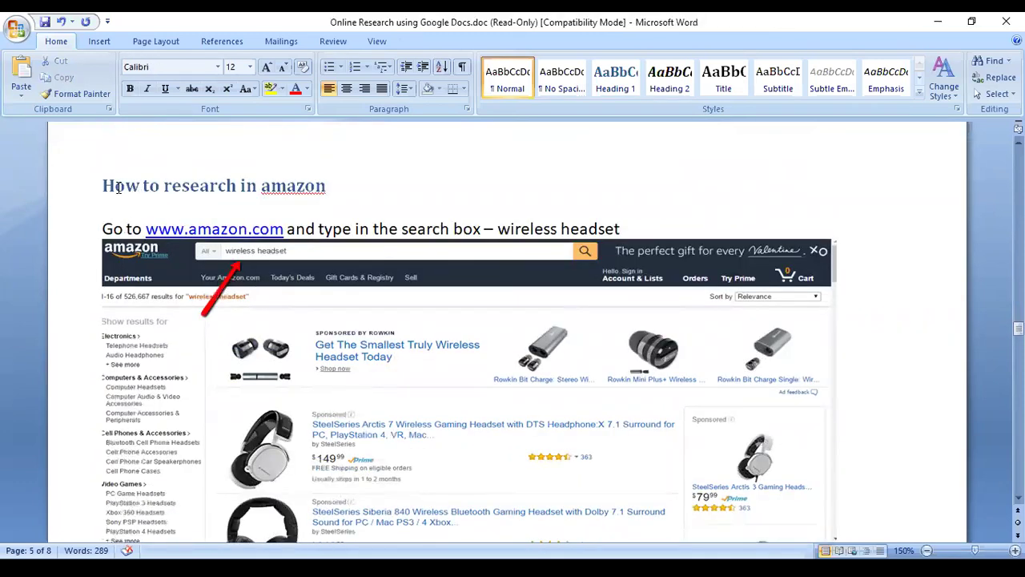
pyautogui.moveTo(146, 229); pyautogui.dragTo(283, 219)
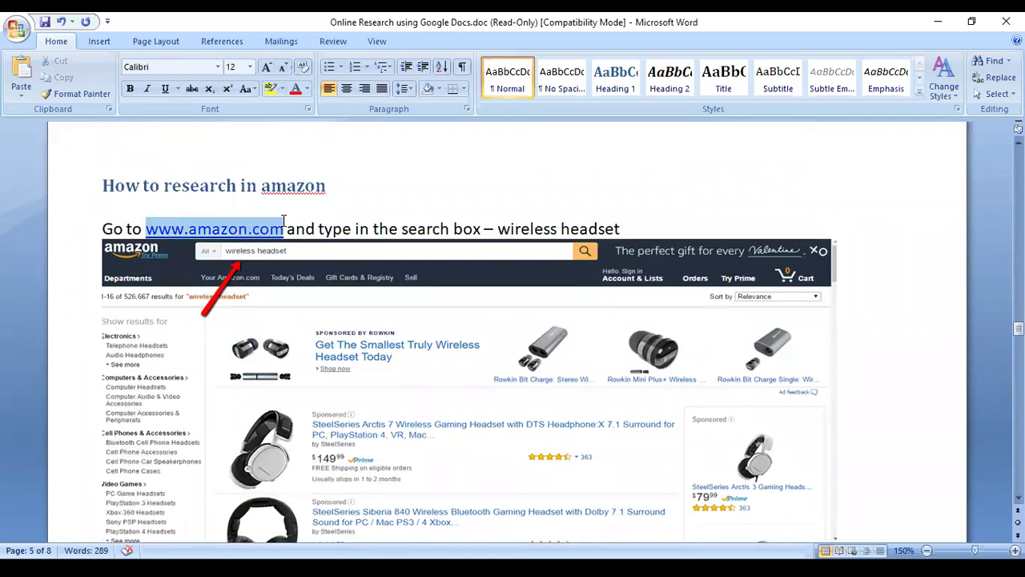
pyautogui.click(513, 227)
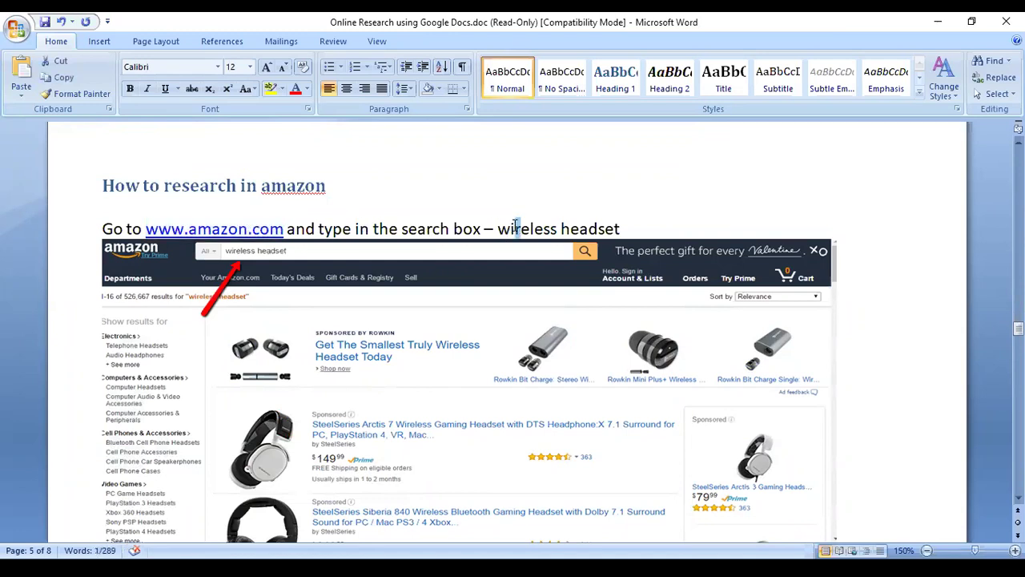
pyautogui.moveTo(499, 227); pyautogui.dragTo(619, 224)
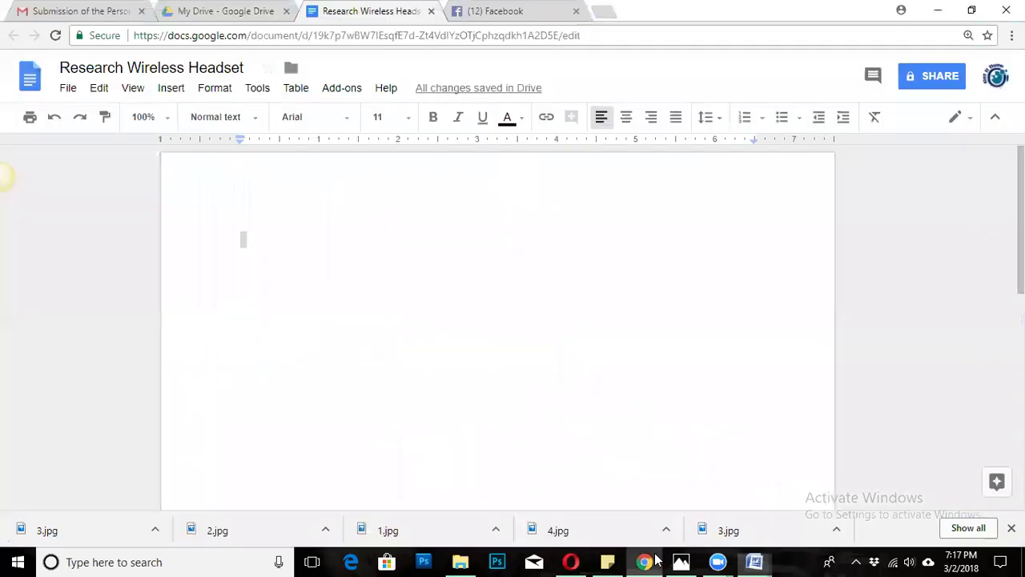
pyautogui.click(644, 561)
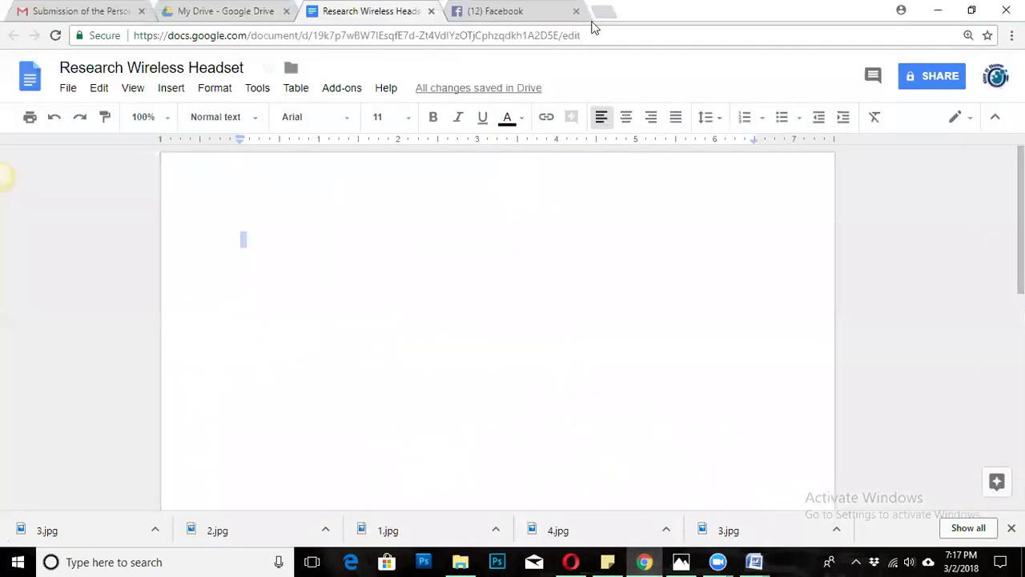
pyautogui.click(614, 12)
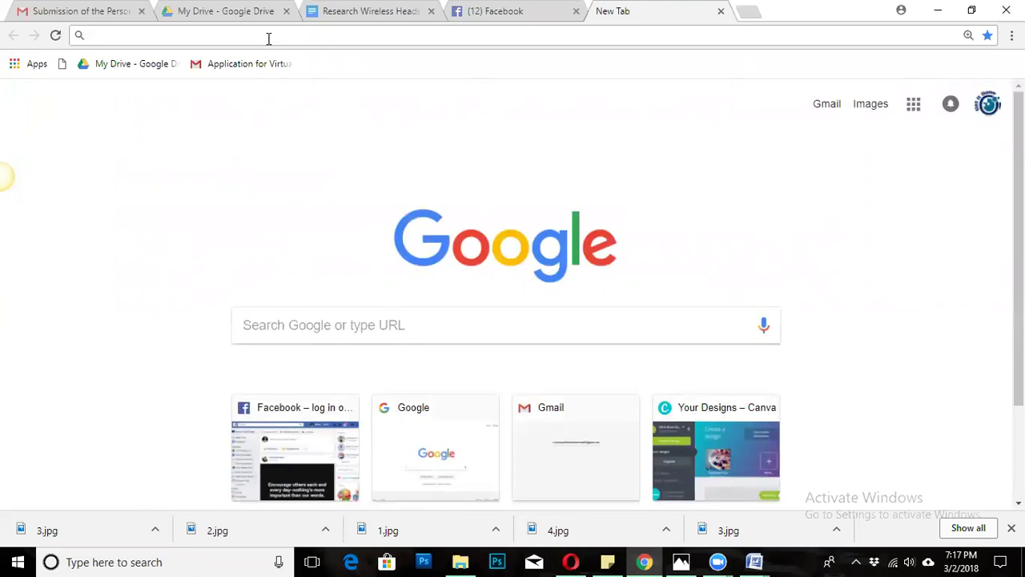
pyautogui.write('www.')
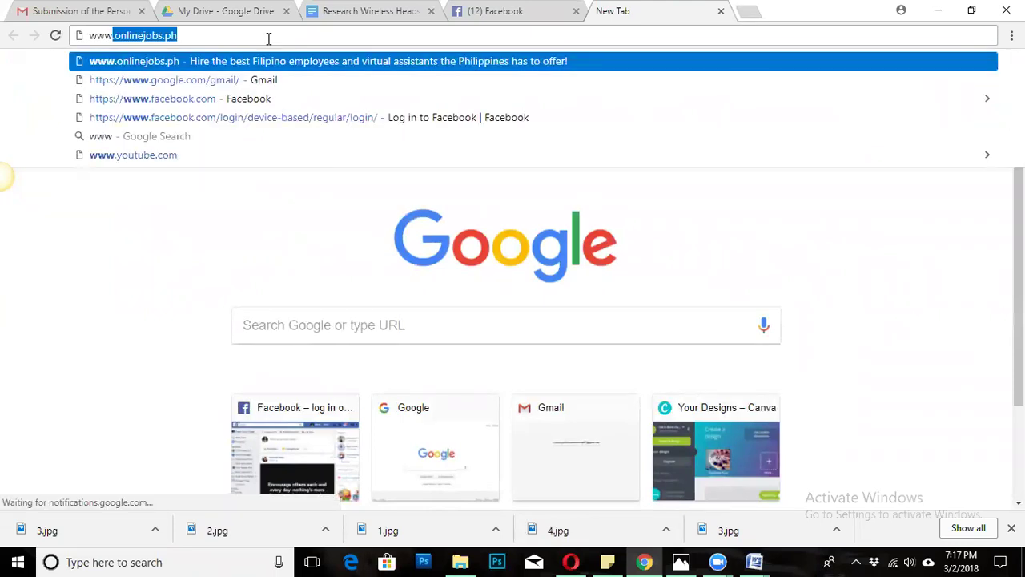
pyautogui.write('ama')
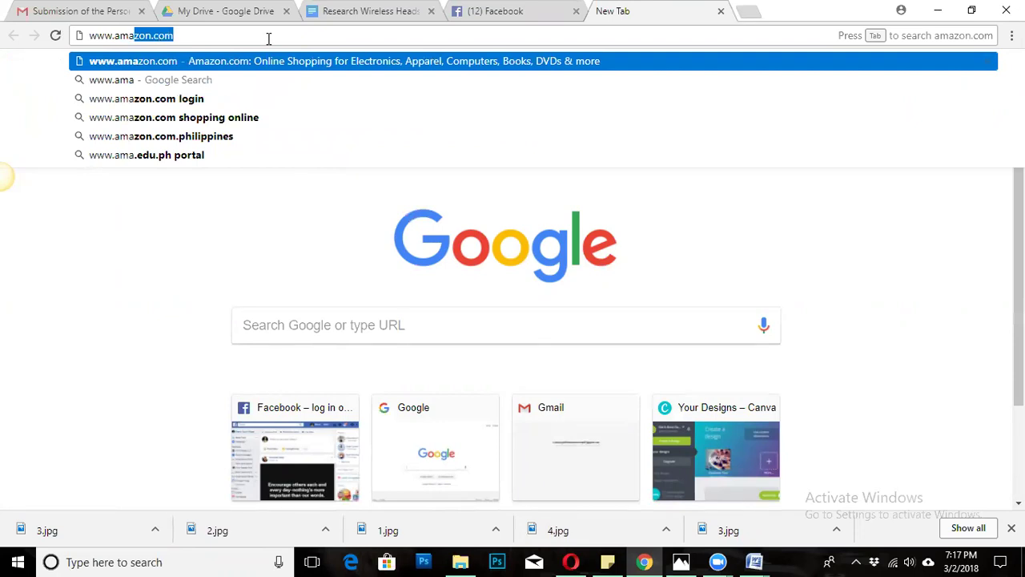
pyautogui.press('Return')
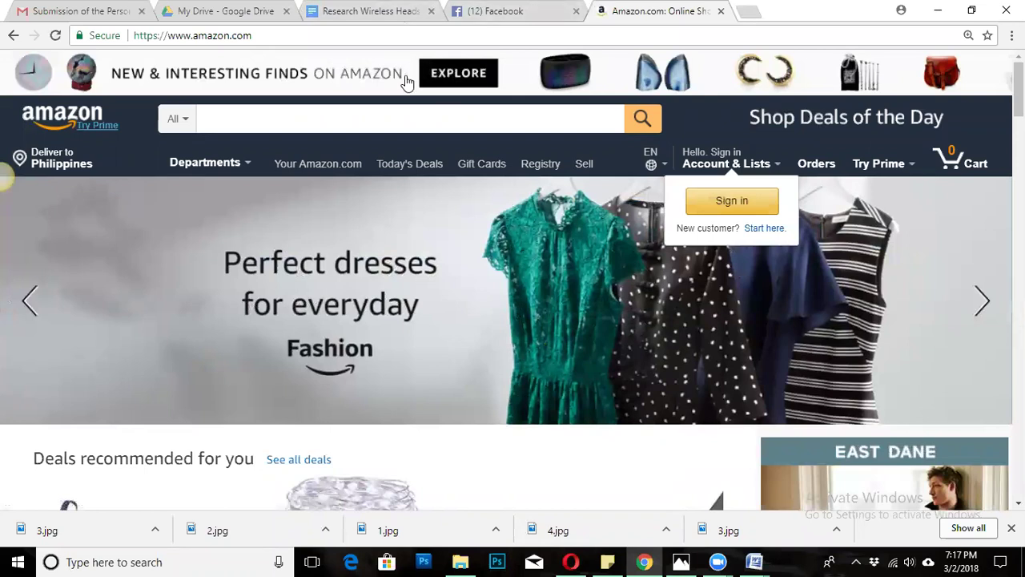
# Enter 'wireless headset' in Amazon's search box and run the search.
pyautogui.click(343, 118)
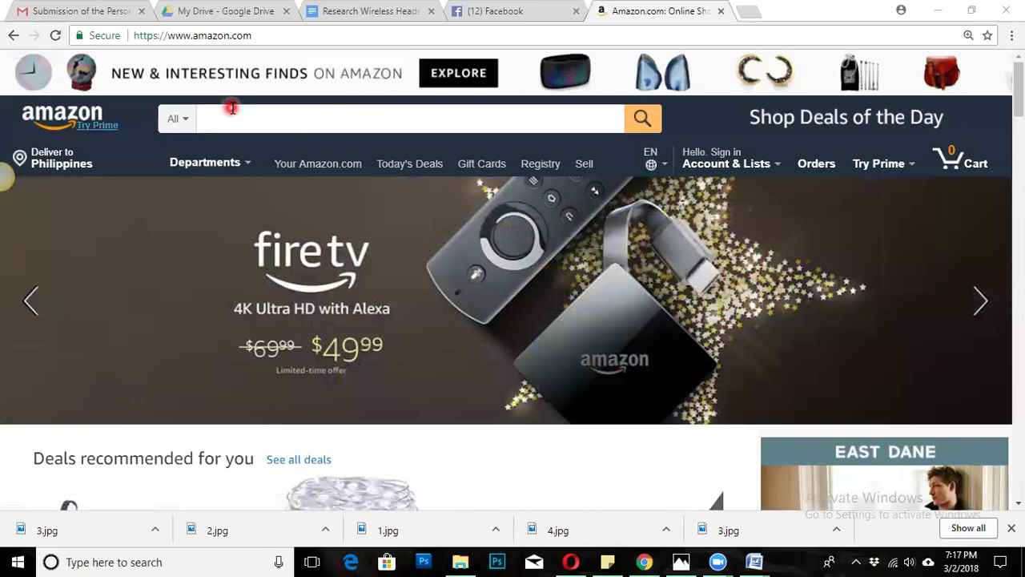
pyautogui.click(221, 116)
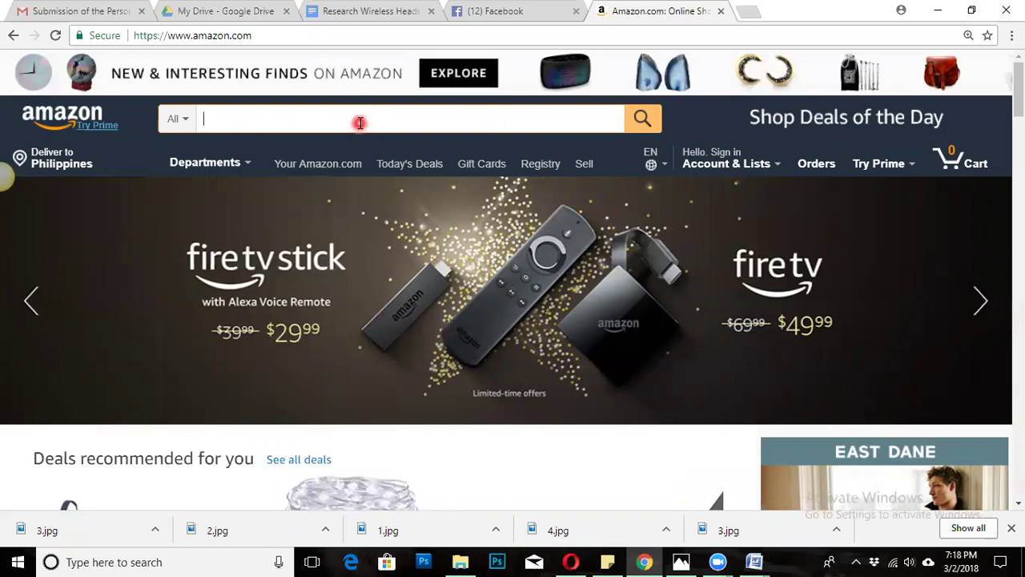
pyautogui.write('wireless heads')
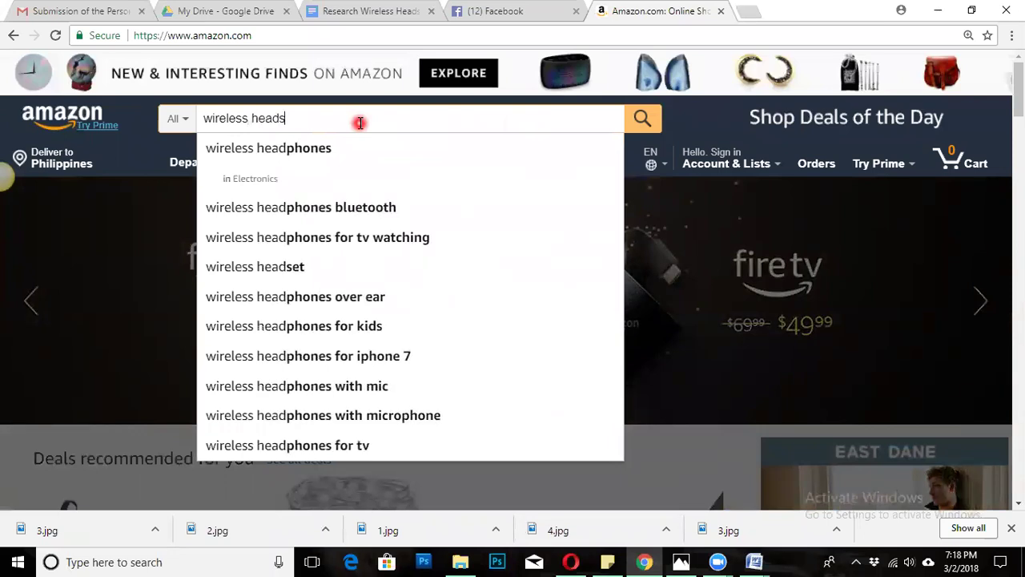
pyautogui.write('et')
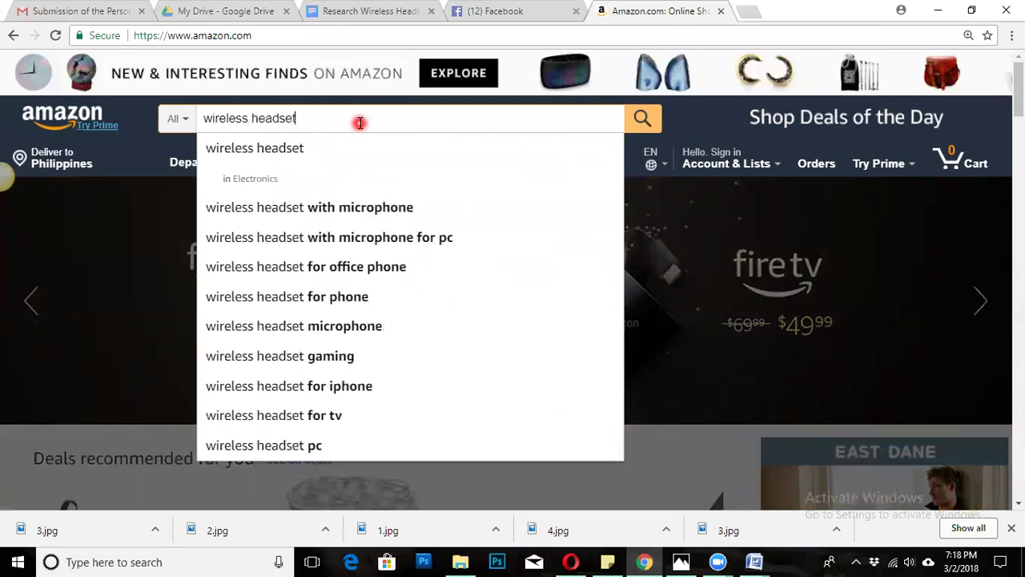
pyautogui.moveTo(313, 117); pyautogui.dragTo(187, 118)
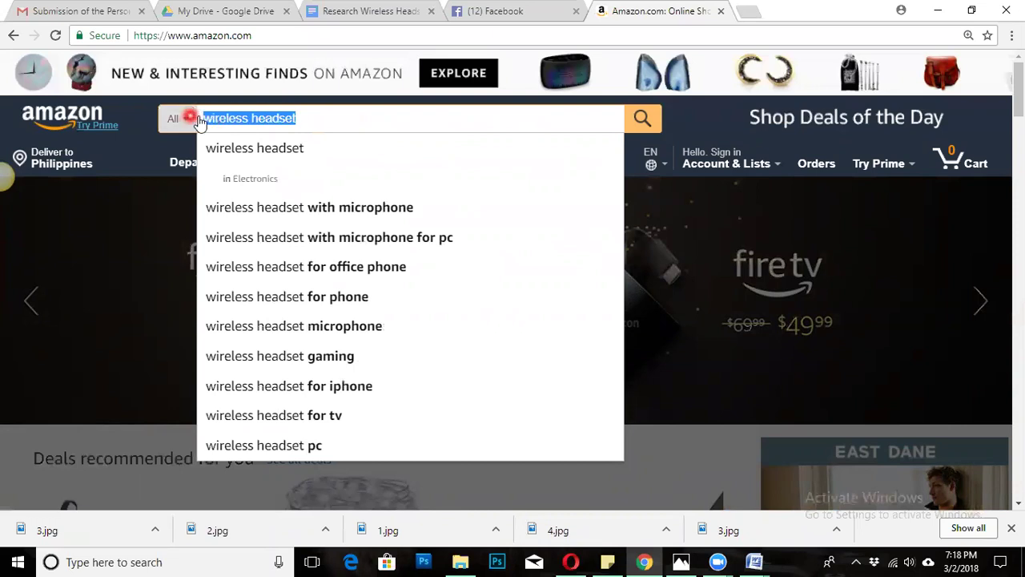
pyautogui.click(336, 117)
pyautogui.click(641, 121)
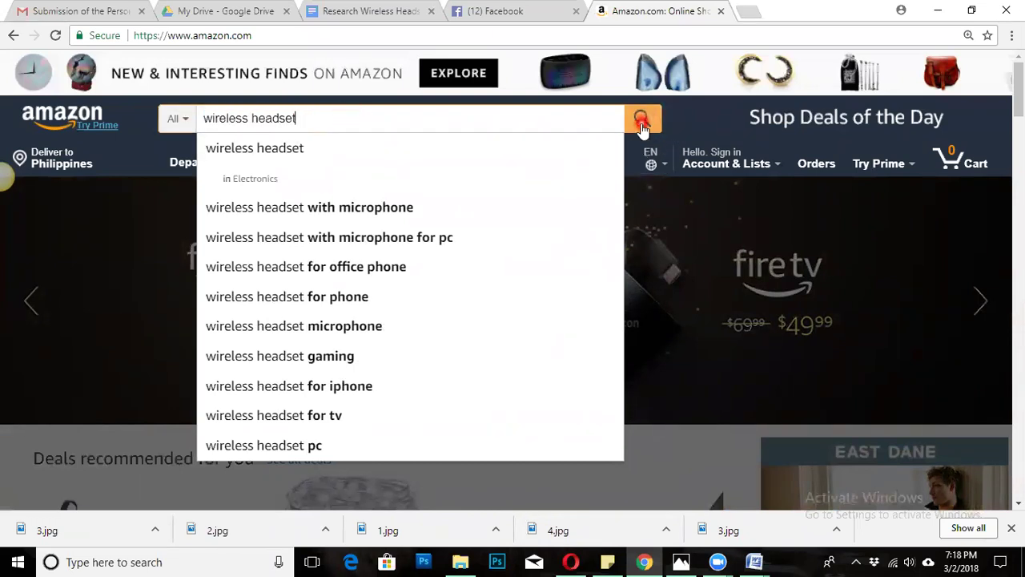
pyautogui.moveTo(309, 117); pyautogui.dragTo(165, 118)
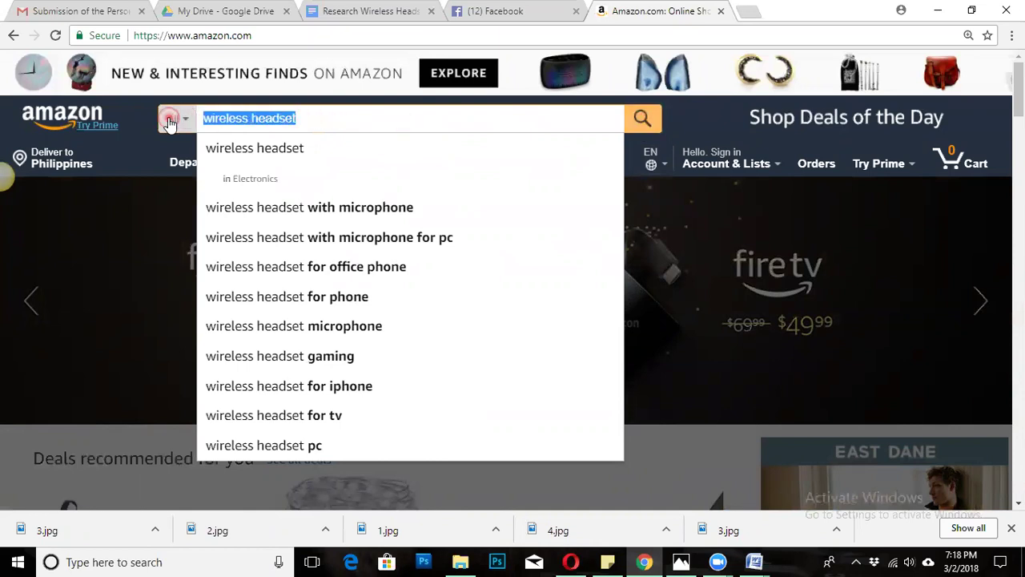
pyautogui.click(638, 121)
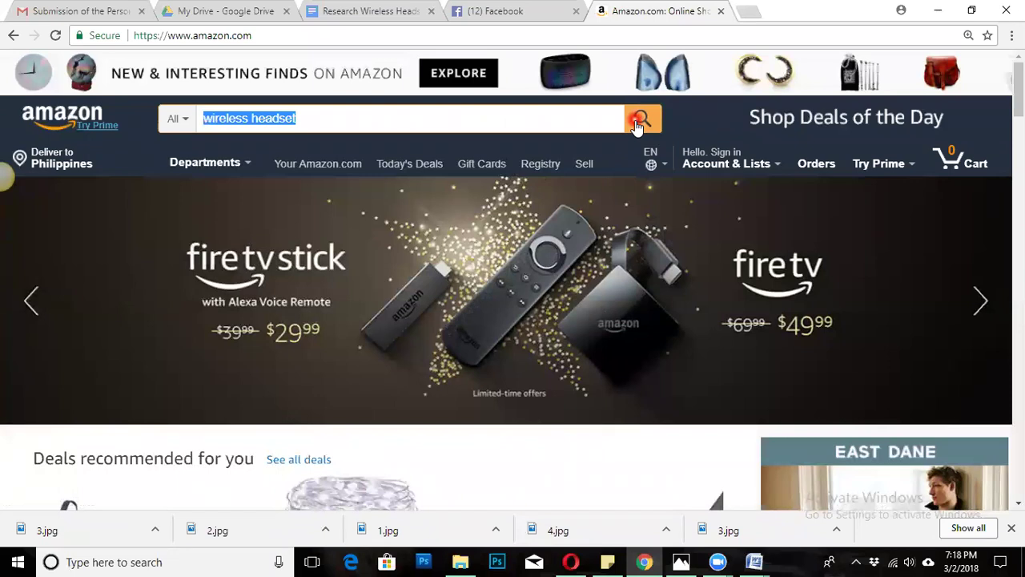
pyautogui.click(638, 124)
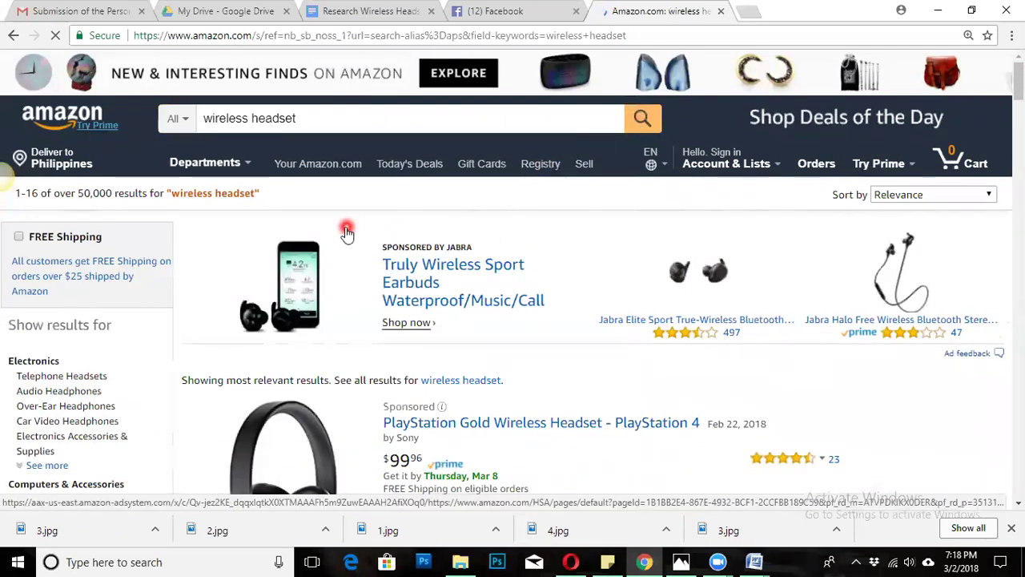
# Tick the Wireless option under Headphone Feature to filter the wireless headset results.
pyautogui.scroll(-2, 345, 232)
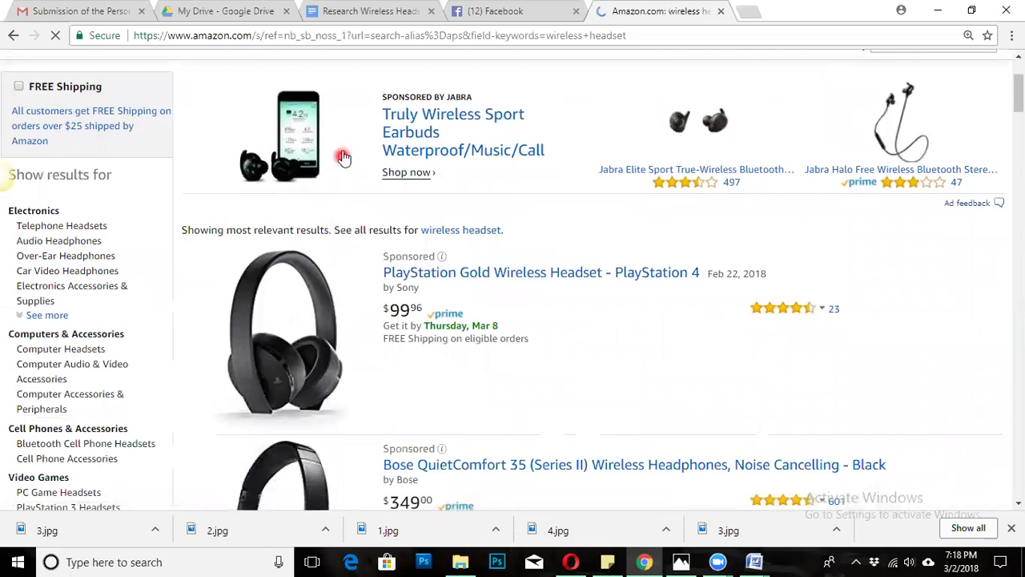
pyautogui.scroll(-2, 341, 272)
pyautogui.scroll(-14, 341, 272)
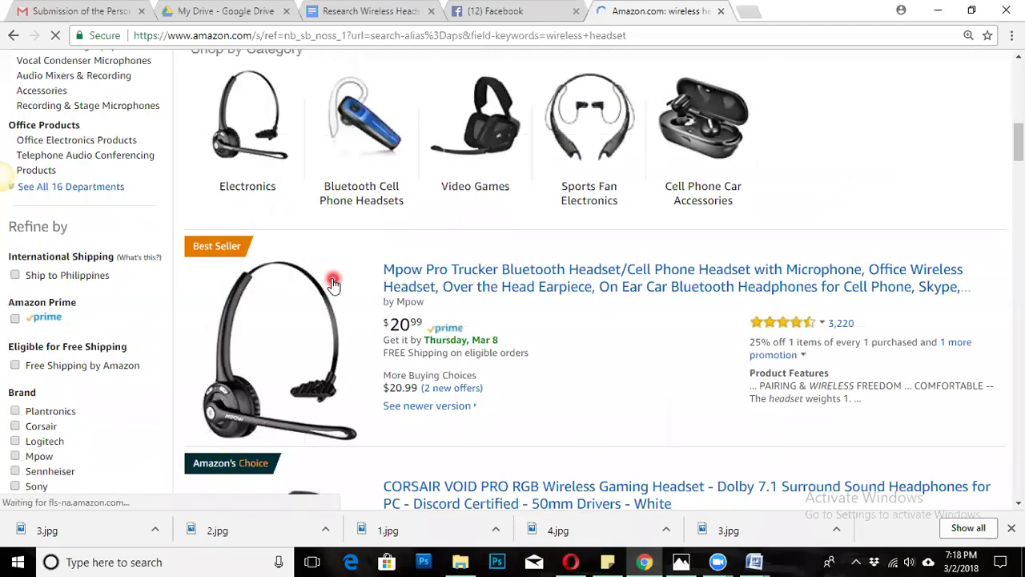
pyautogui.scroll(-3, 325, 276)
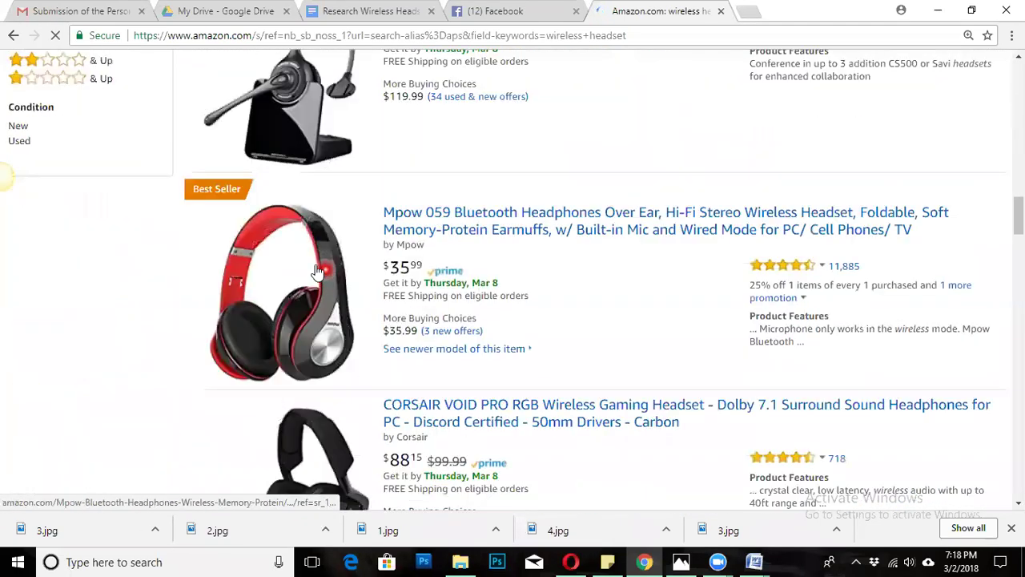
pyautogui.scroll(2, 156, 218)
pyautogui.scroll(3, 144, 217)
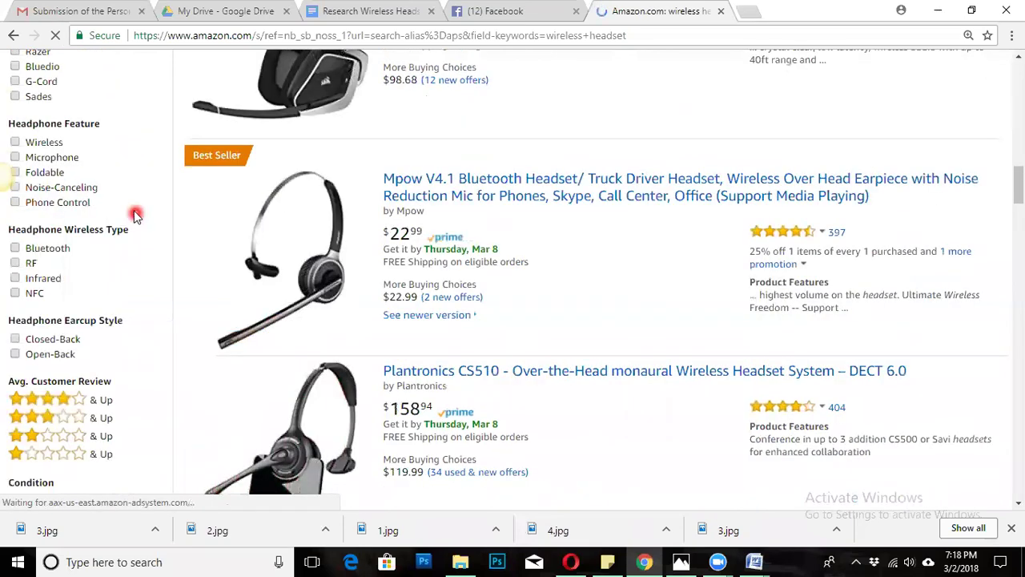
pyautogui.scroll(1, 134, 211)
pyautogui.scroll(3, 133, 208)
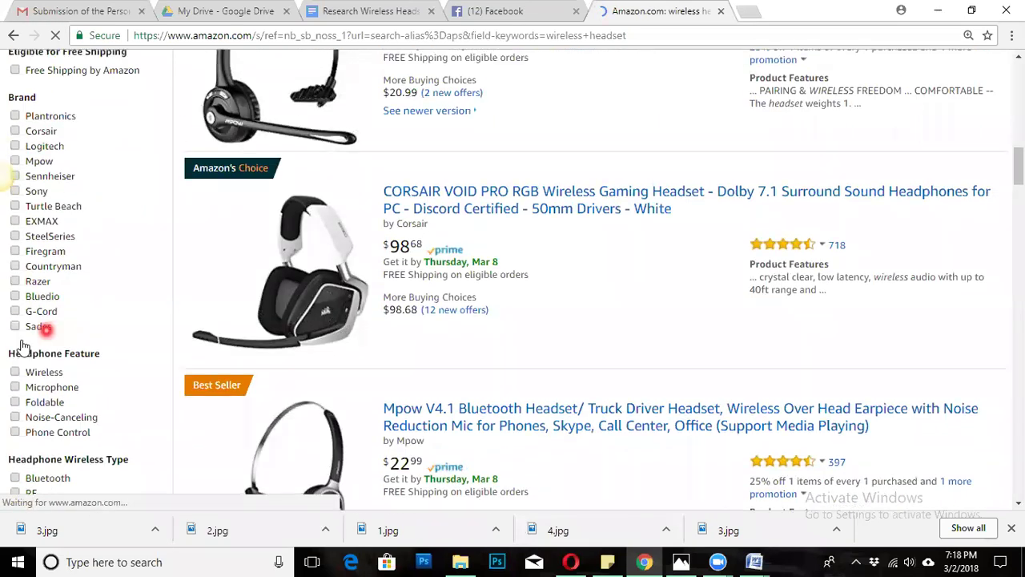
pyautogui.scroll(-2, 8, 368)
pyautogui.click(15, 294)
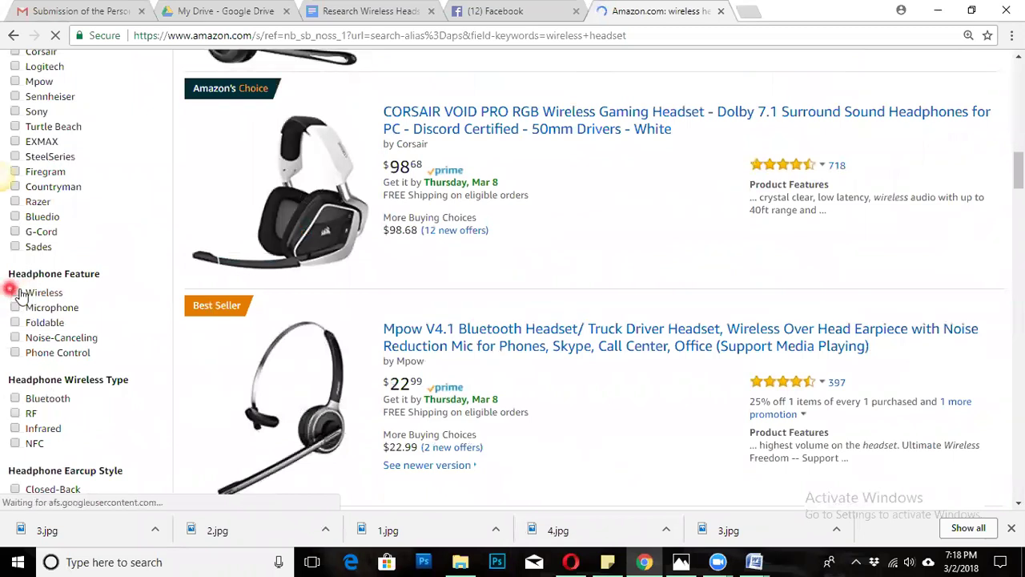
pyautogui.click(15, 293)
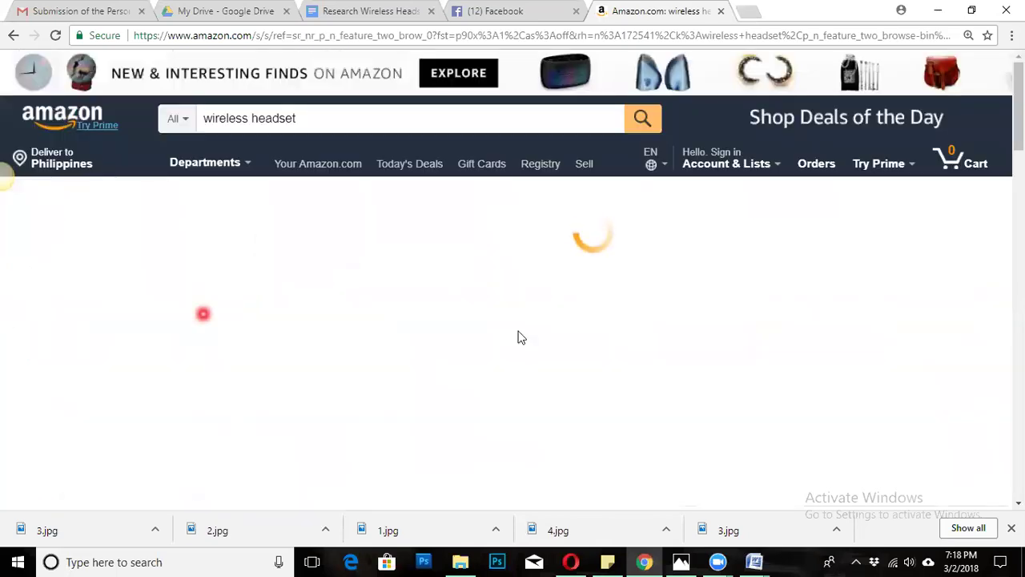
# Scroll through the 1-18 of over 1,000 wireless-filtered headphone results.
pyautogui.scroll(-8, 490, 312)
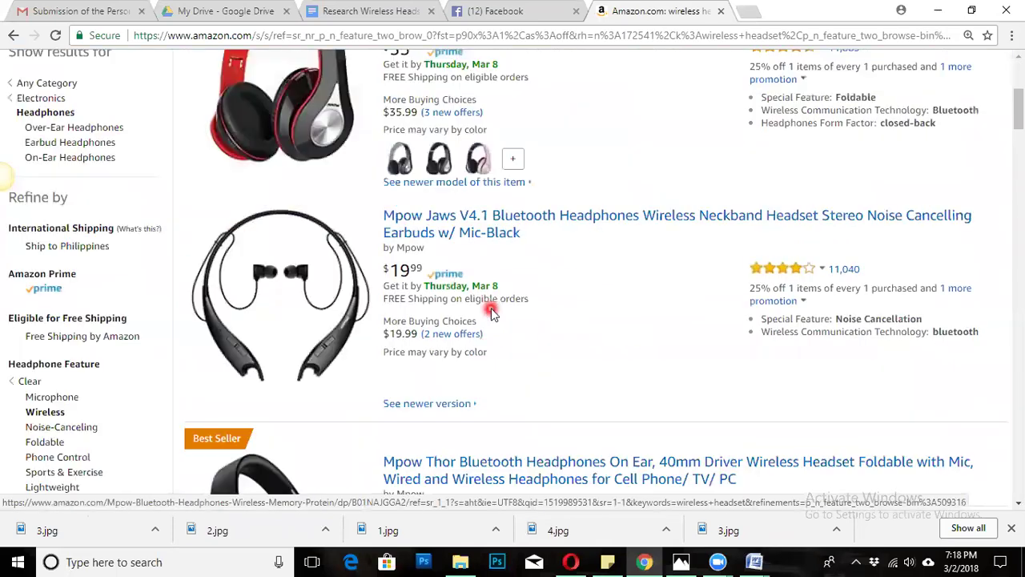
pyautogui.scroll(-3, 490, 312)
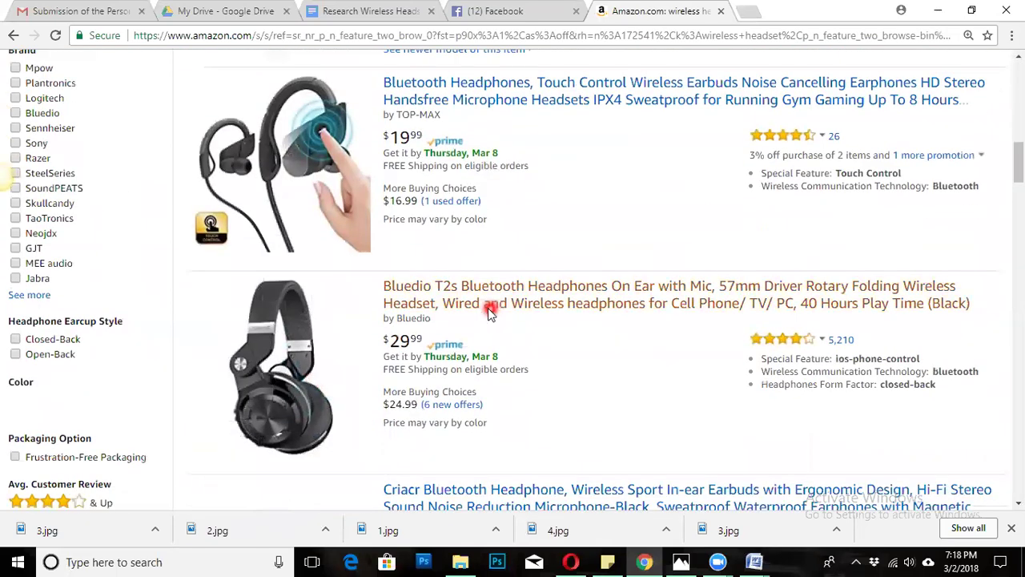
pyautogui.scroll(3, 488, 309)
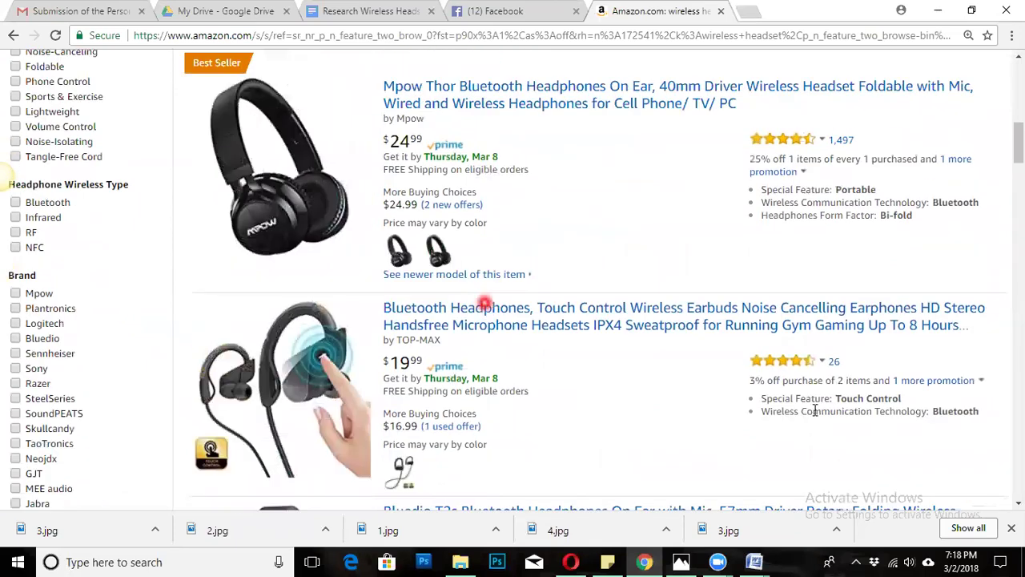
pyautogui.scroll(-13, 457, 344)
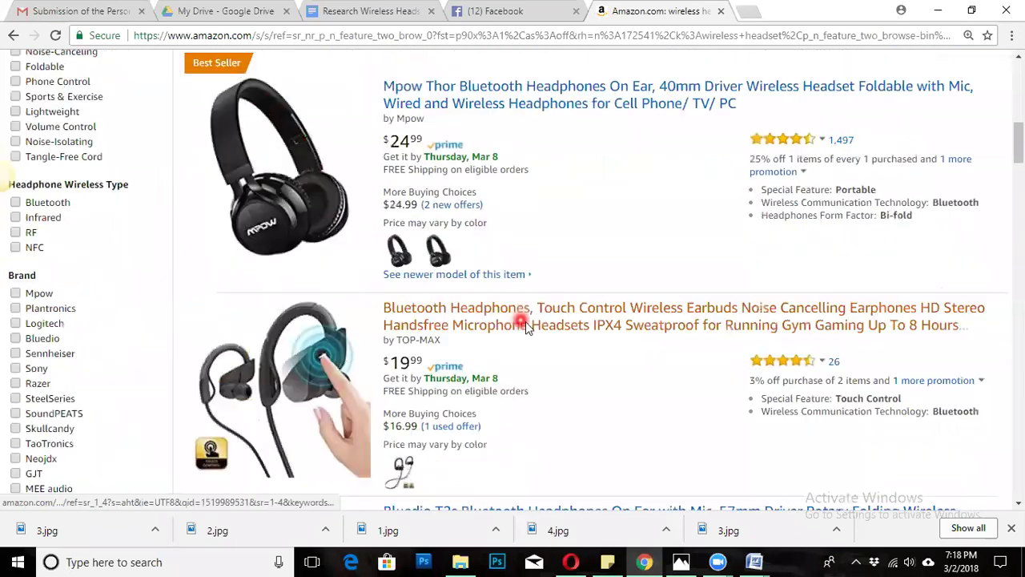
pyautogui.scroll(-18, 502, 310)
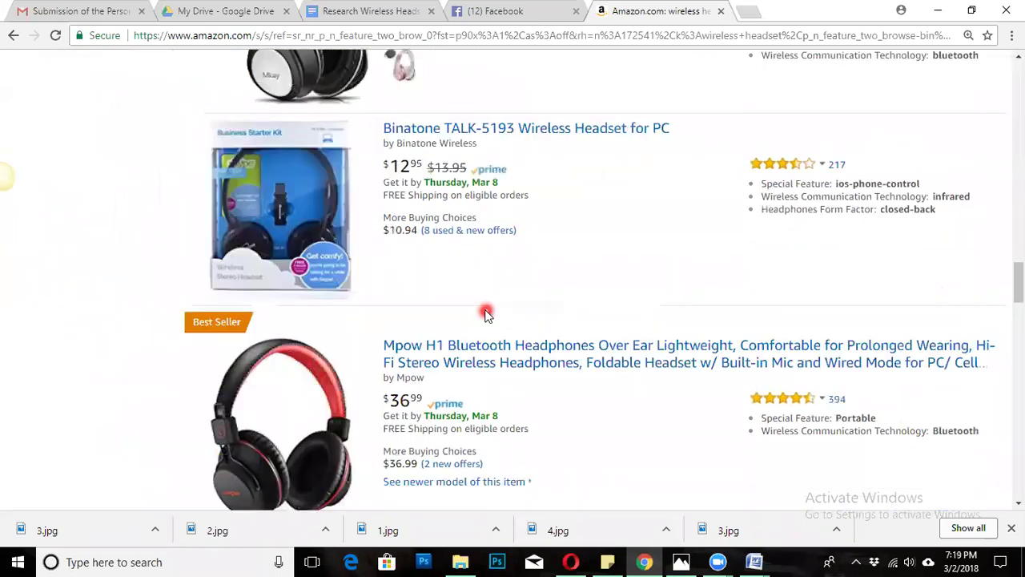
pyautogui.scroll(-20, 481, 303)
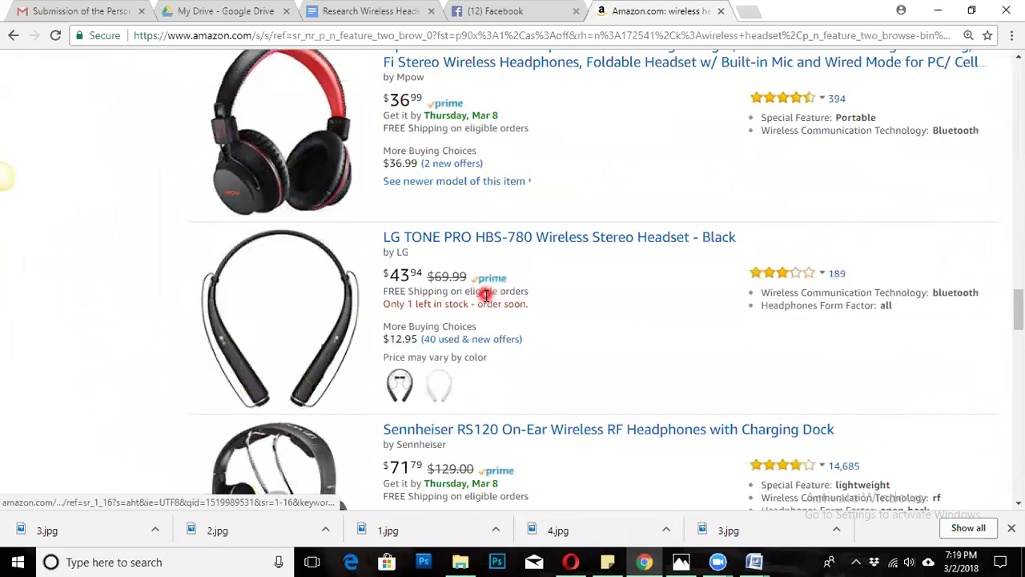
pyautogui.scroll(20, 486, 295)
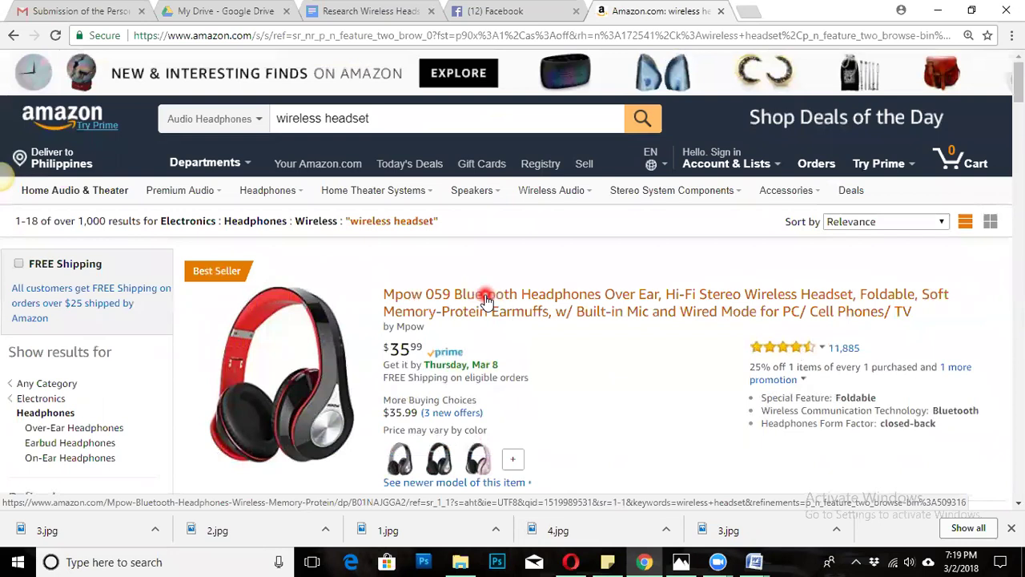
pyautogui.scroll(-2, 485, 298)
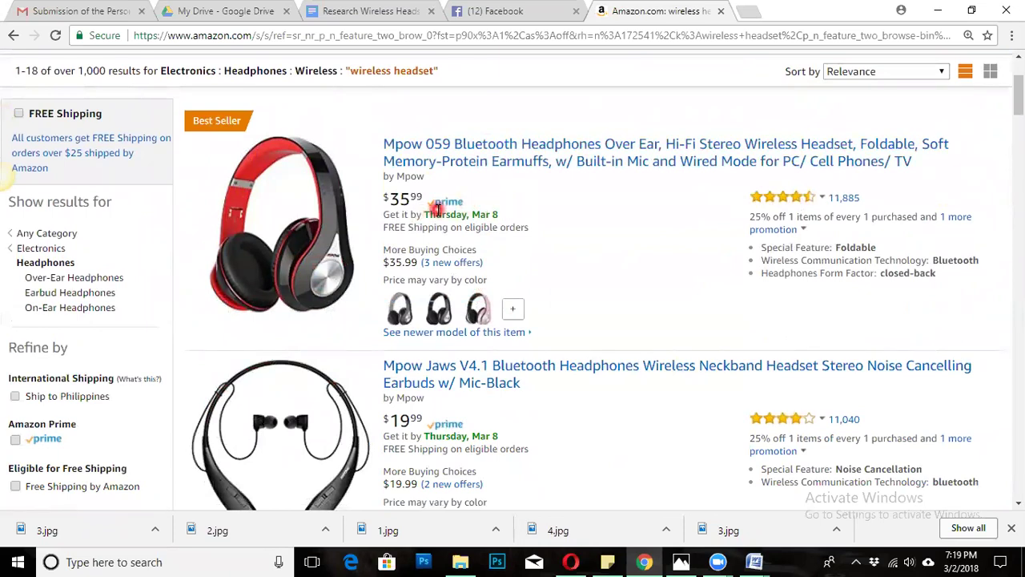
pyautogui.scroll(-1, 449, 216)
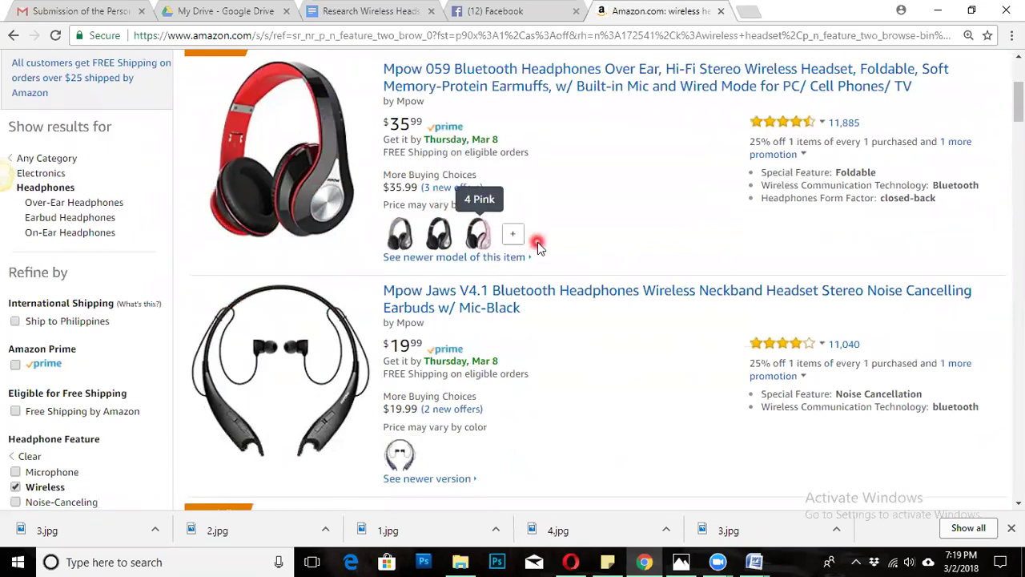
pyautogui.scroll(3, 538, 242)
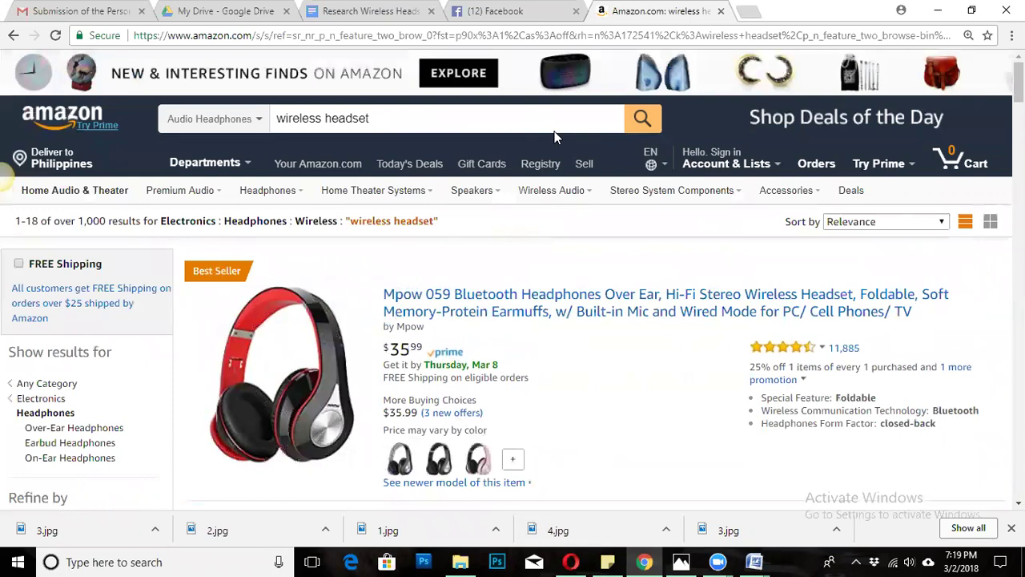
pyautogui.scroll(-1, 504, 381)
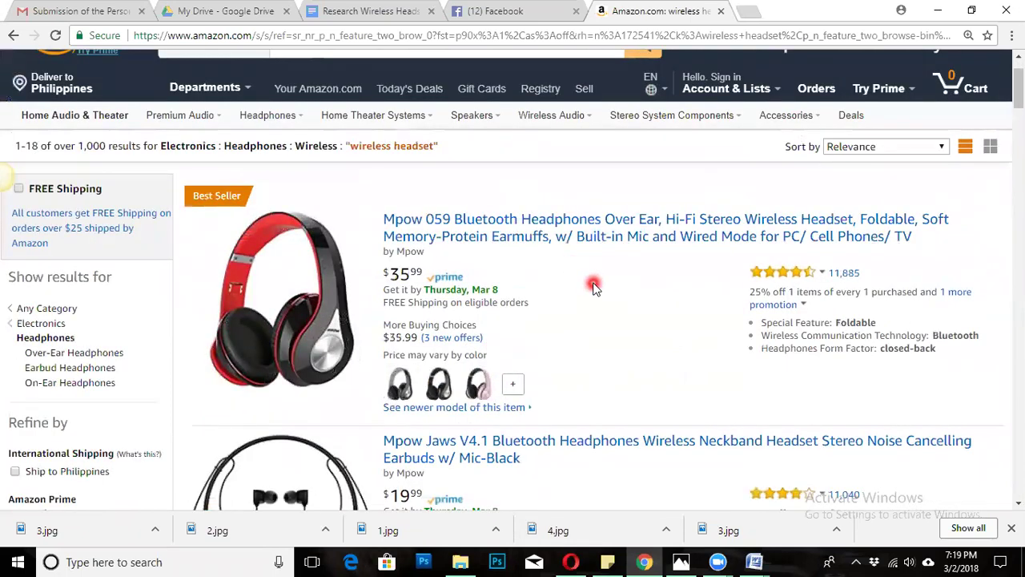
pyautogui.scroll(-2, 601, 288)
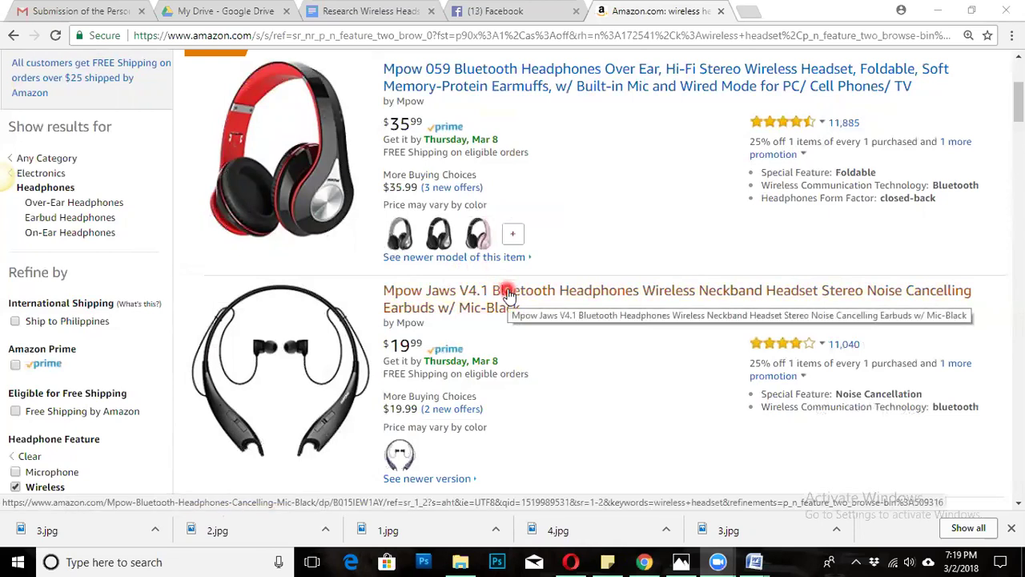
pyautogui.scroll(3, 534, 313)
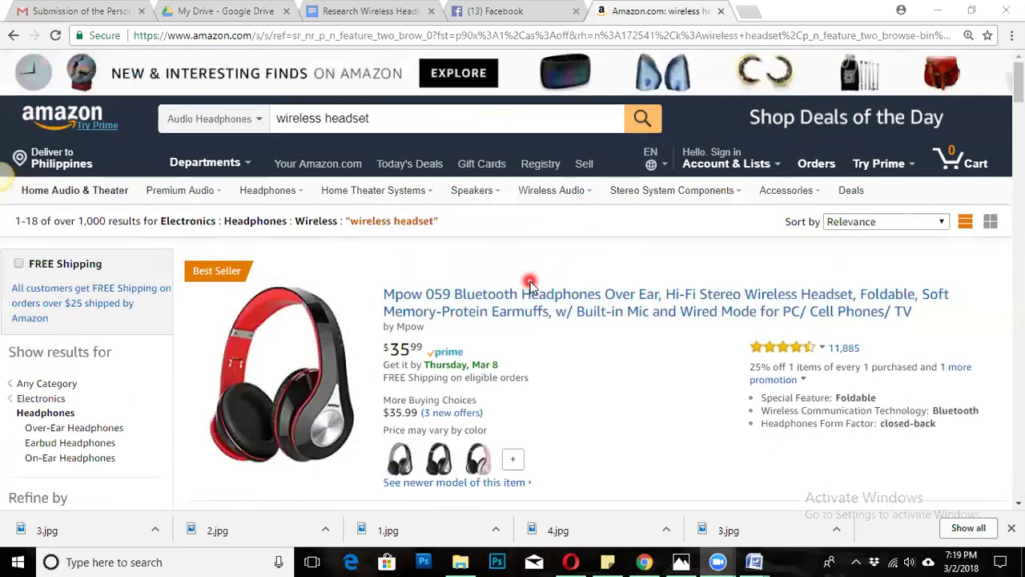
# Open the Mpow 059 listing in a new tab, glance at it, and return to the results.
pyautogui.rightClick(503, 298)
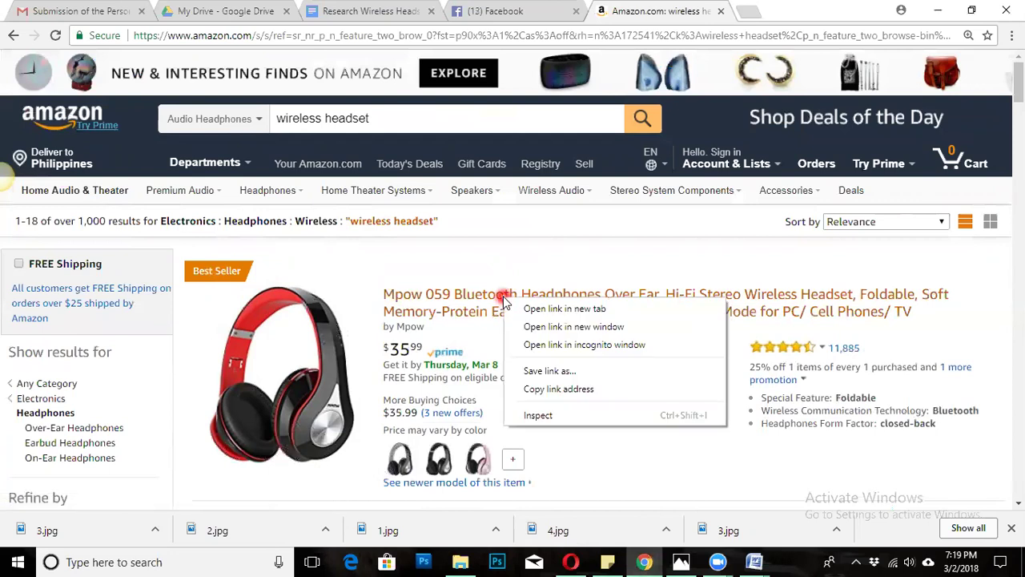
pyautogui.click(465, 257)
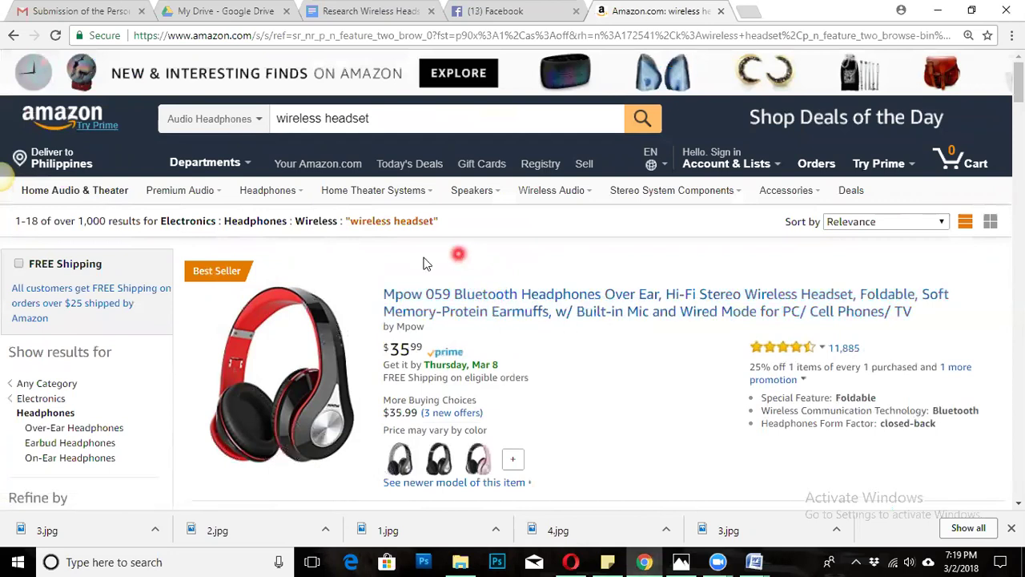
pyautogui.scroll(-1, 355, 262)
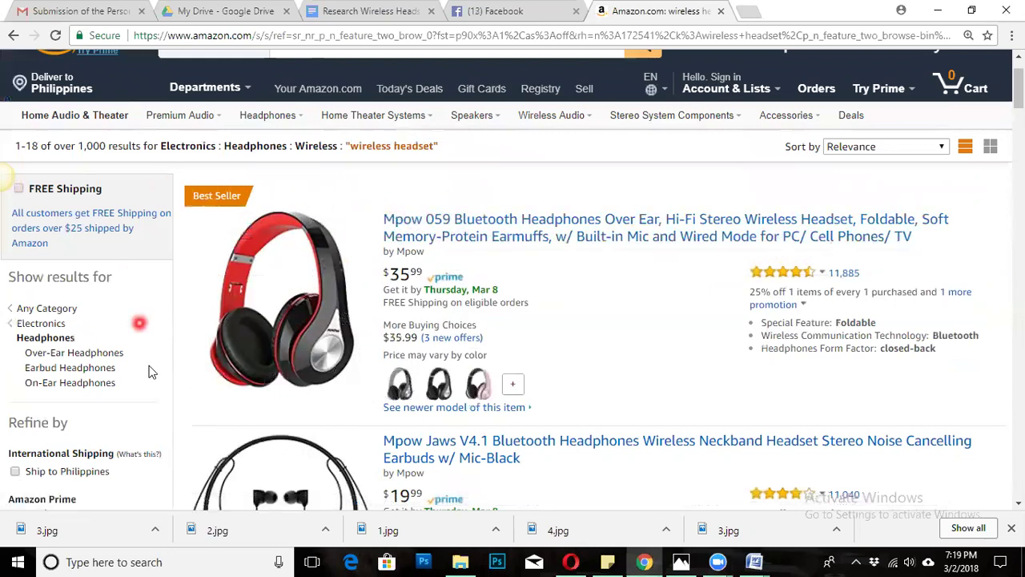
pyautogui.rightClick(443, 222)
pyautogui.click(486, 235)
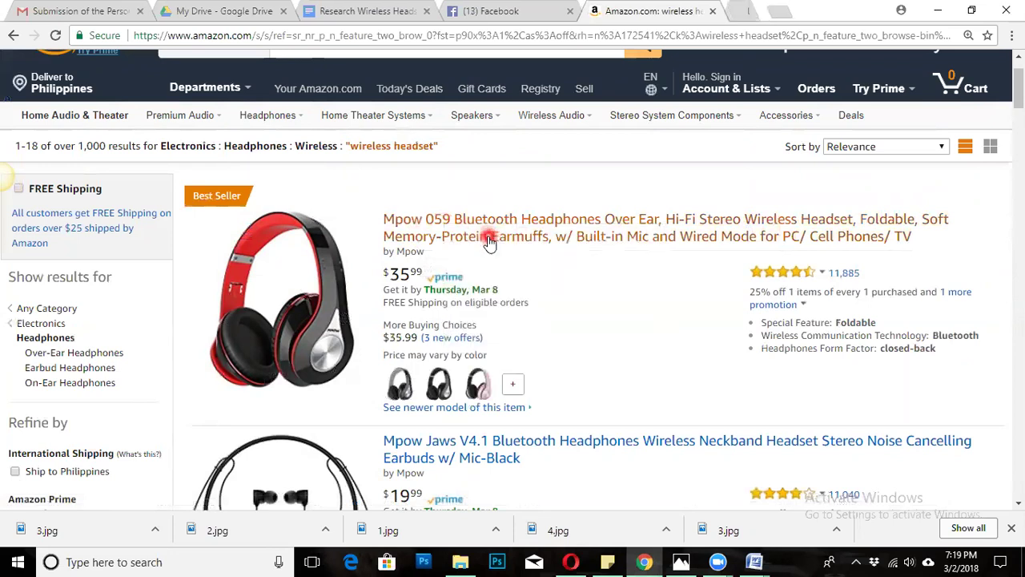
pyautogui.click(721, 11)
pyautogui.click(631, 11)
# Open the Mpow 059 product page ($35.99) in a new tab and switch to it.
pyautogui.scroll(-7, 315, 355)
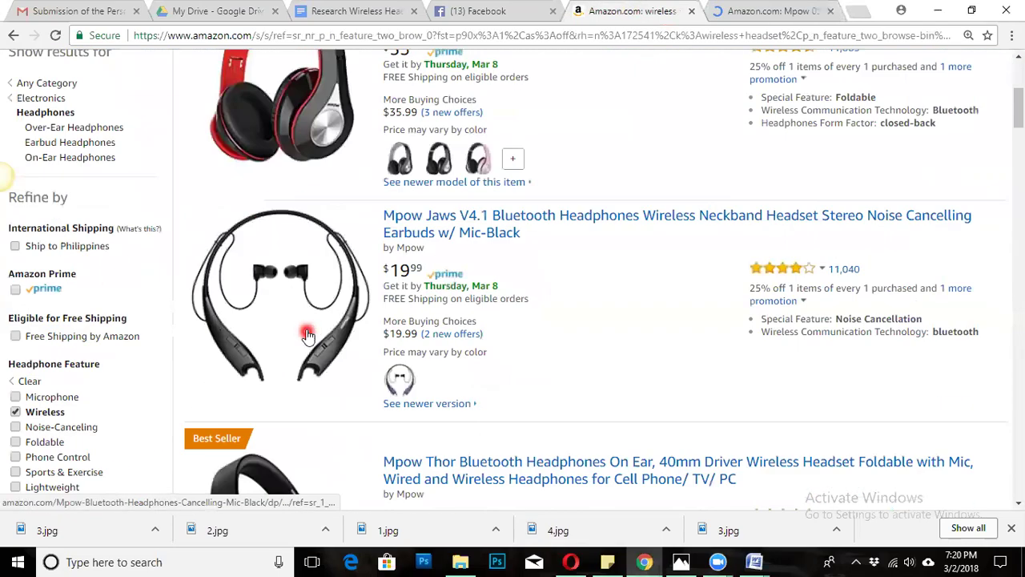
pyautogui.scroll(-14, 374, 259)
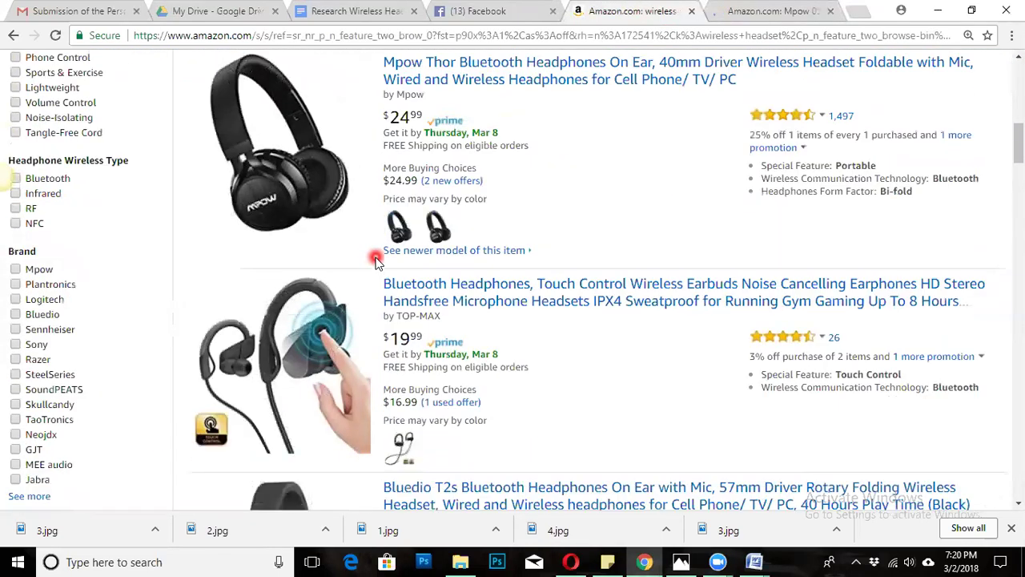
pyautogui.scroll(-9, 365, 271)
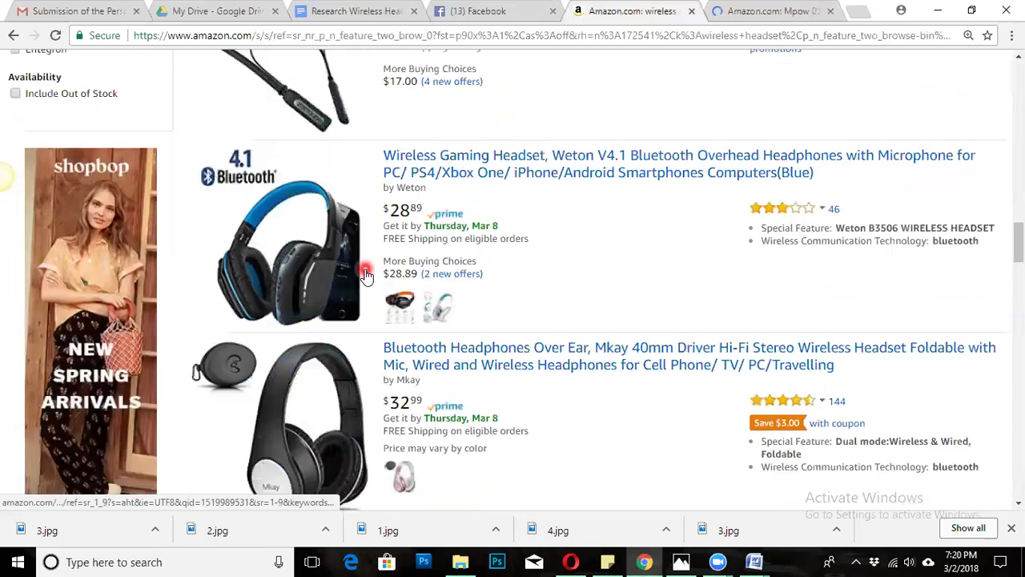
pyautogui.scroll(5, 496, 229)
pyautogui.scroll(20, 496, 229)
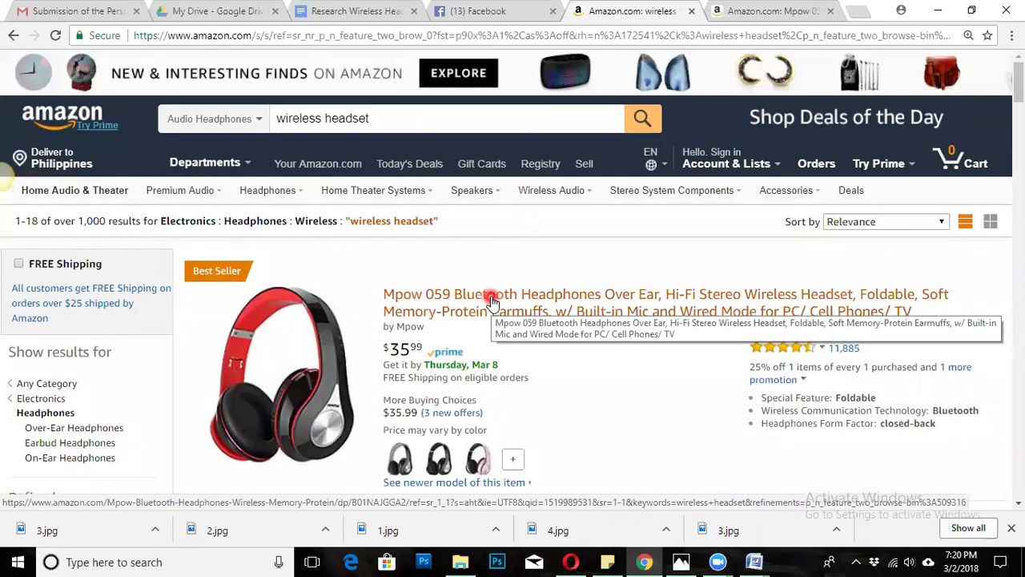
pyautogui.click(489, 298)
pyautogui.scroll(-10, 490, 298)
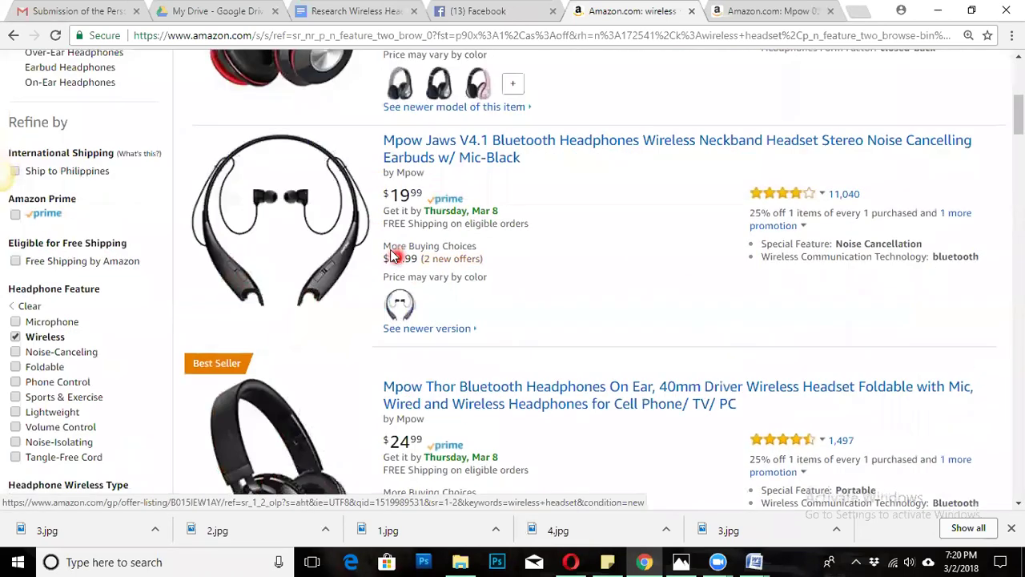
pyautogui.scroll(-15, 346, 134)
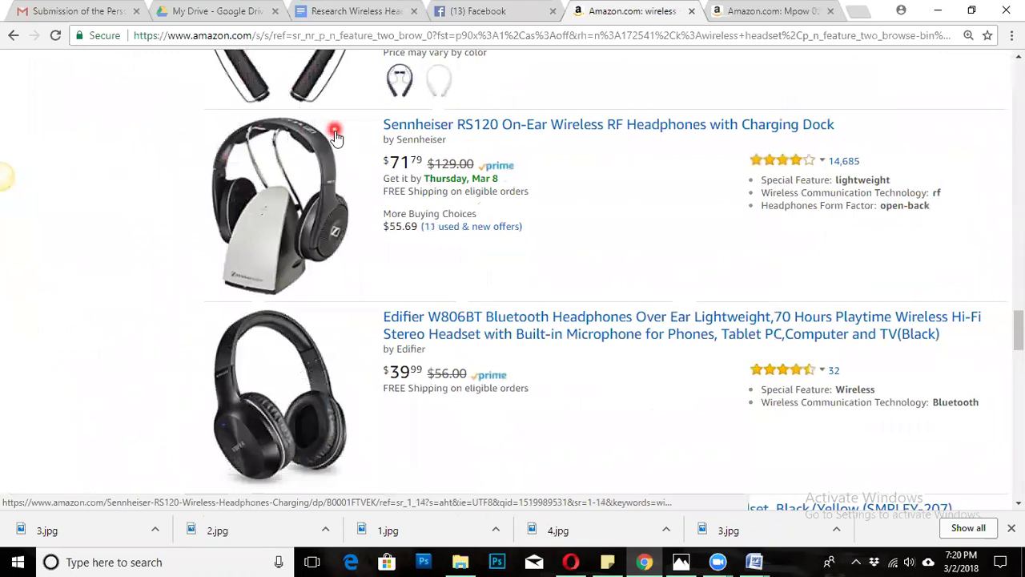
pyautogui.scroll(15, 403, 123)
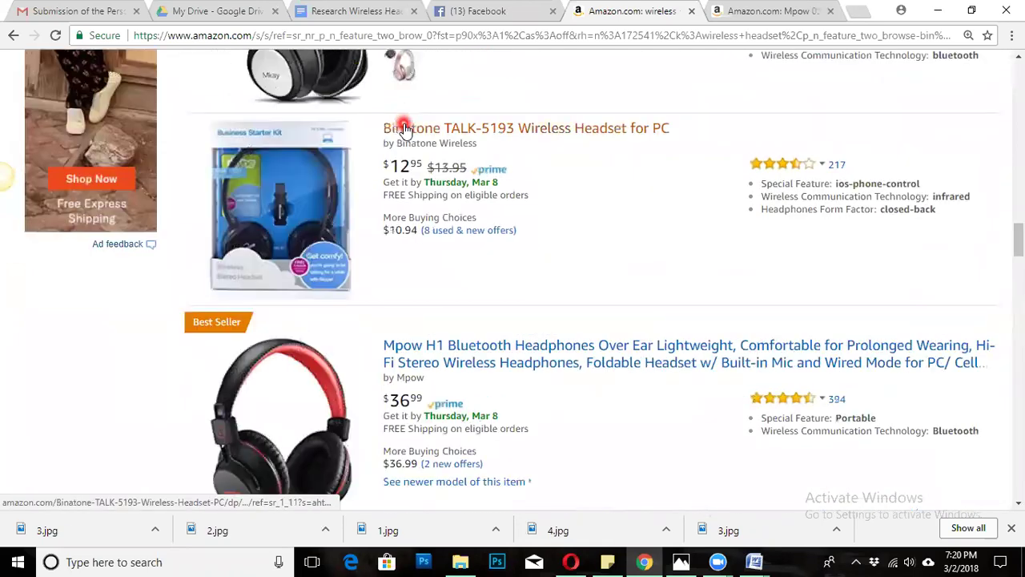
pyautogui.scroll(5, 403, 122)
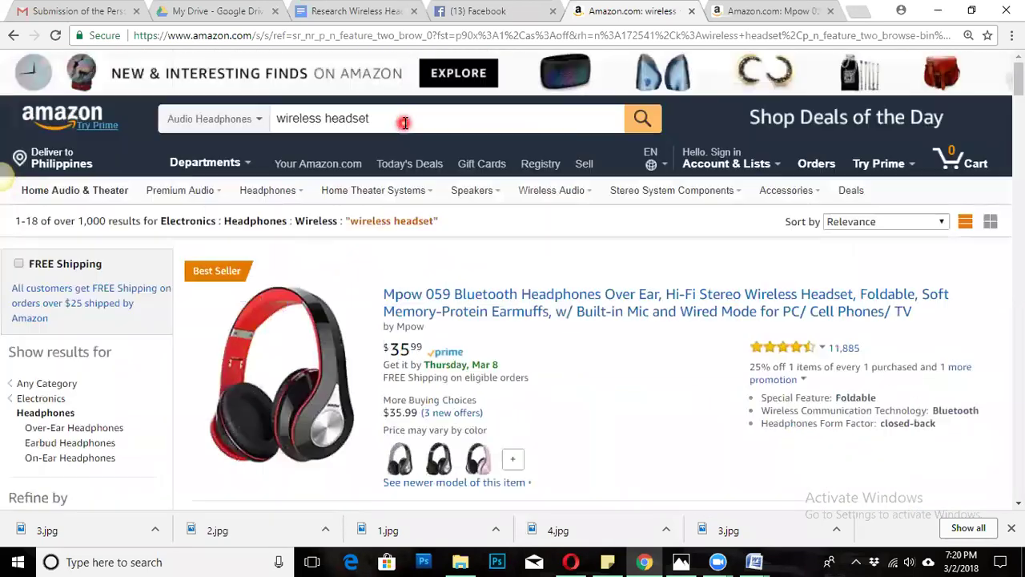
pyautogui.rightClick(488, 299)
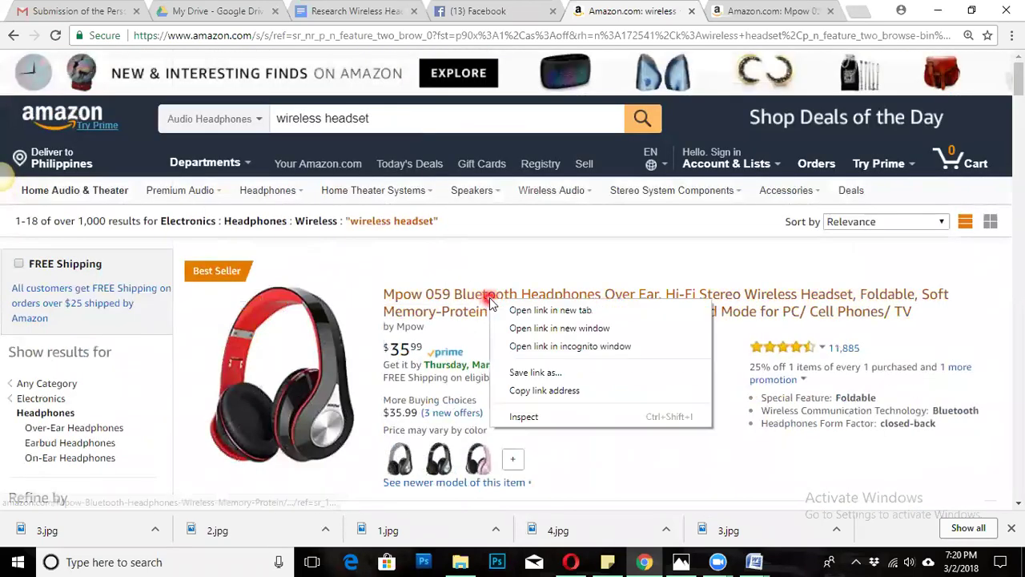
pyautogui.click(581, 309)
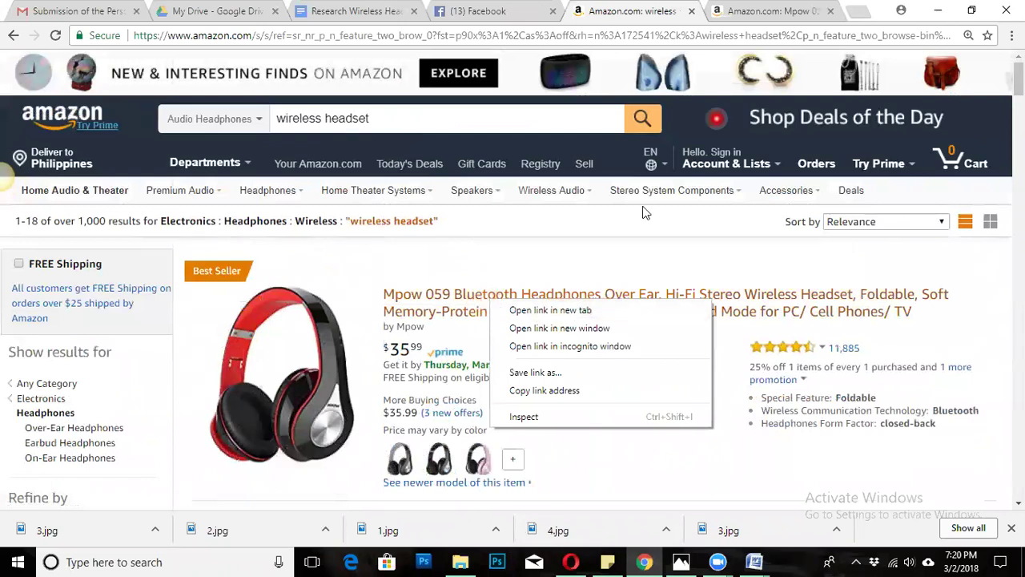
pyautogui.click(769, 11)
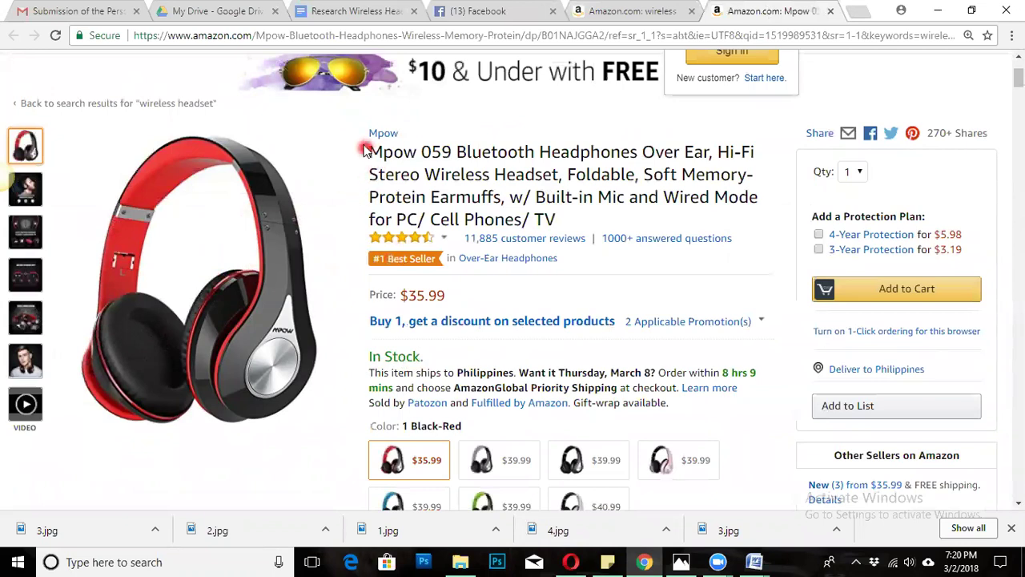
# Select the brand name 'Mpow' in the product title, then return to the Research Wireless Headset doc.
pyautogui.moveTo(354, 128)
pyautogui.mouseDown()
pyautogui.moveTo(408, 134)
pyautogui.moveTo(374, 152)
pyautogui.moveTo(332, 147)
pyautogui.moveTo(370, 151)
pyautogui.moveTo(414, 133)
pyautogui.moveTo(409, 142)
pyautogui.mouseUp()
pyautogui.moveTo(467, 293); pyautogui.dragTo(400, 293)
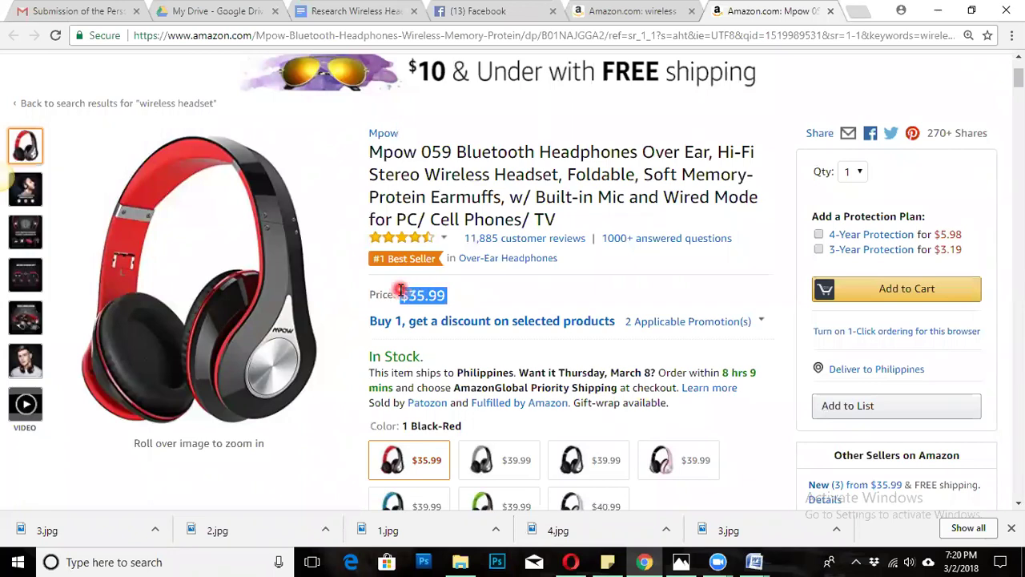
pyautogui.click(495, 290)
pyautogui.scroll(-1, 497, 290)
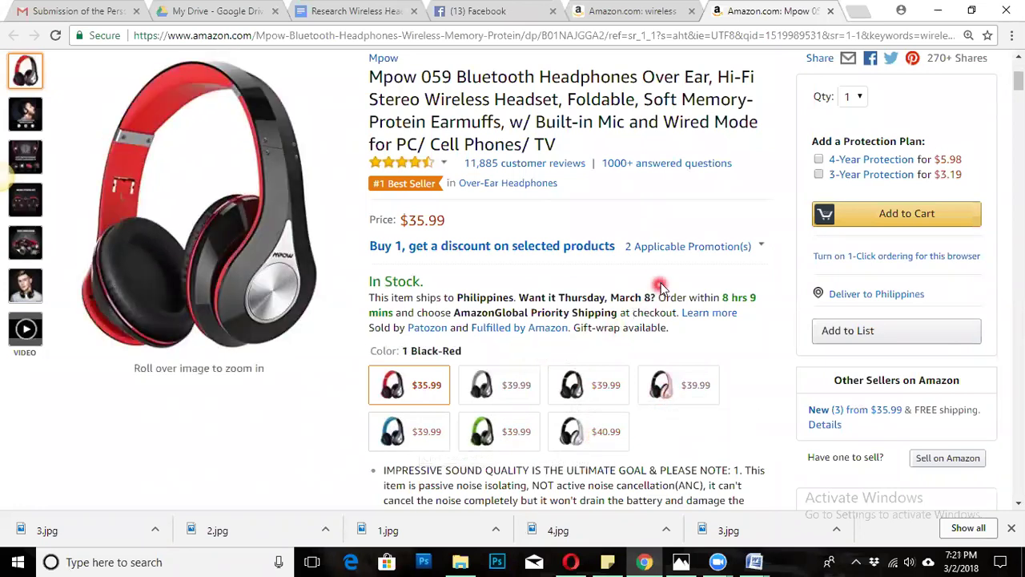
pyautogui.scroll(1, 662, 276)
pyautogui.scroll(3, 663, 276)
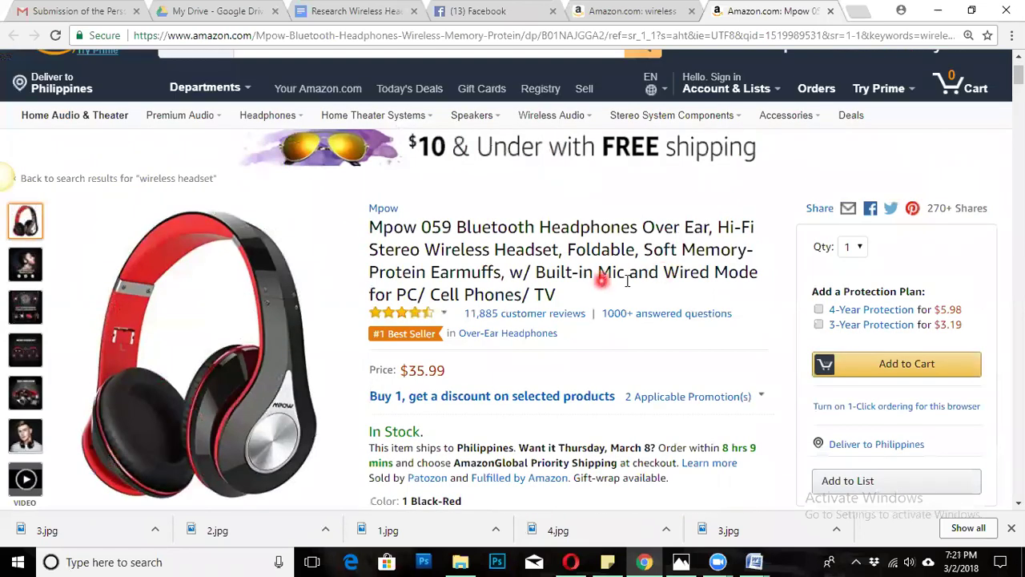
pyautogui.scroll(-2, 625, 281)
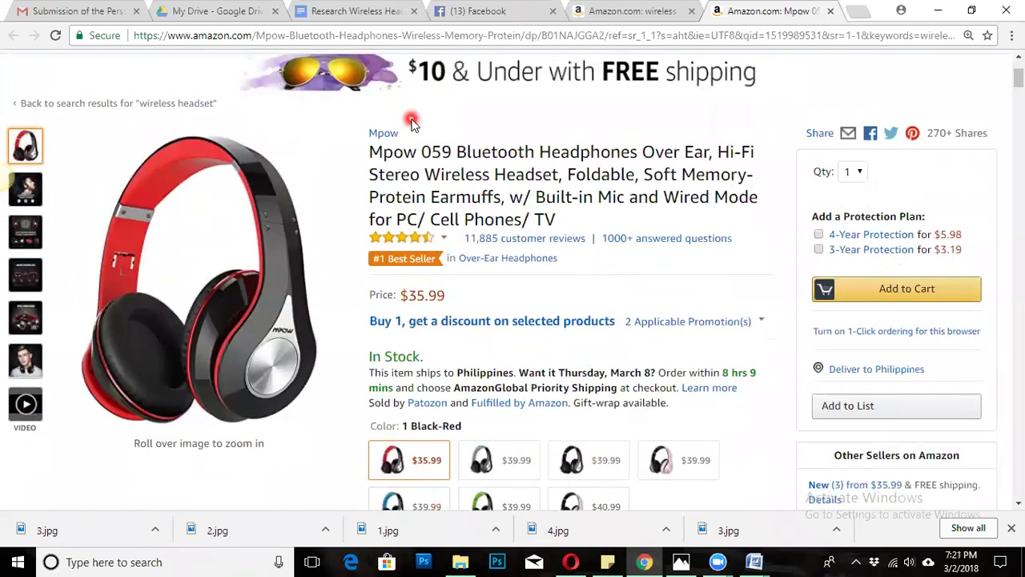
pyautogui.moveTo(360, 149); pyautogui.dragTo(416, 152)
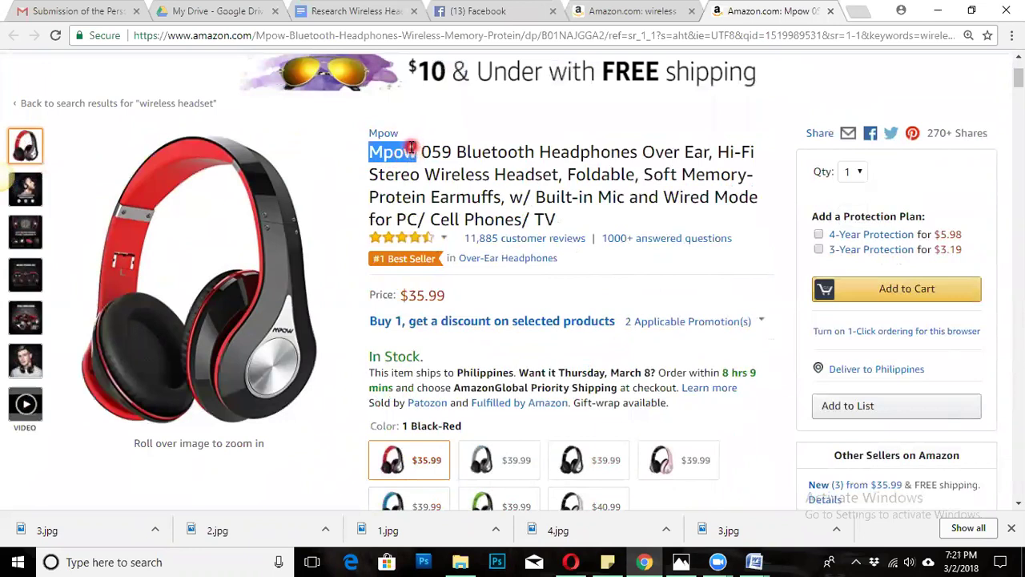
pyautogui.click(365, 10)
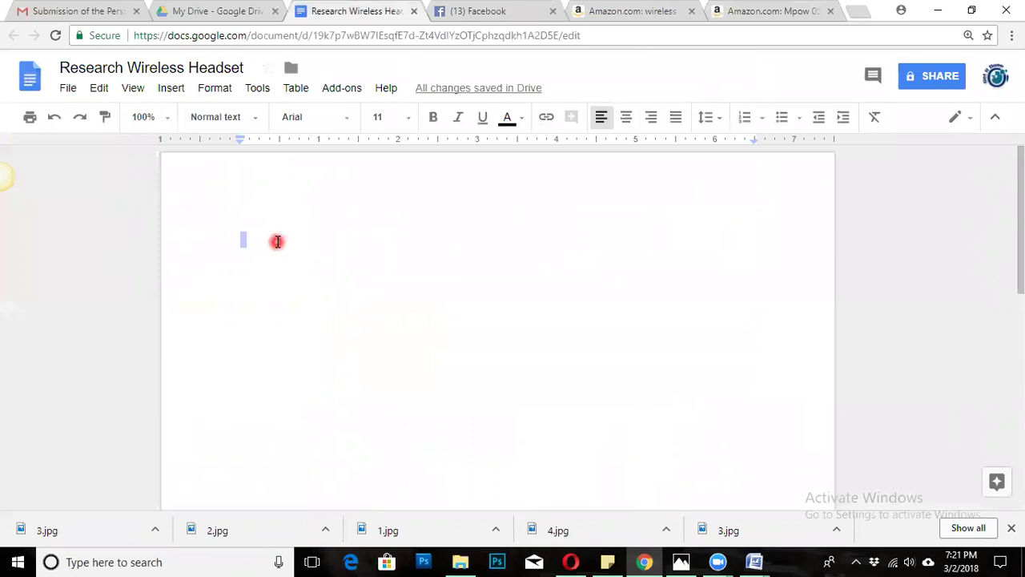
# Insert a 4 x 3 table into the empty Research Wireless Headset document.
pyautogui.hotkey('ctrl', 'a')
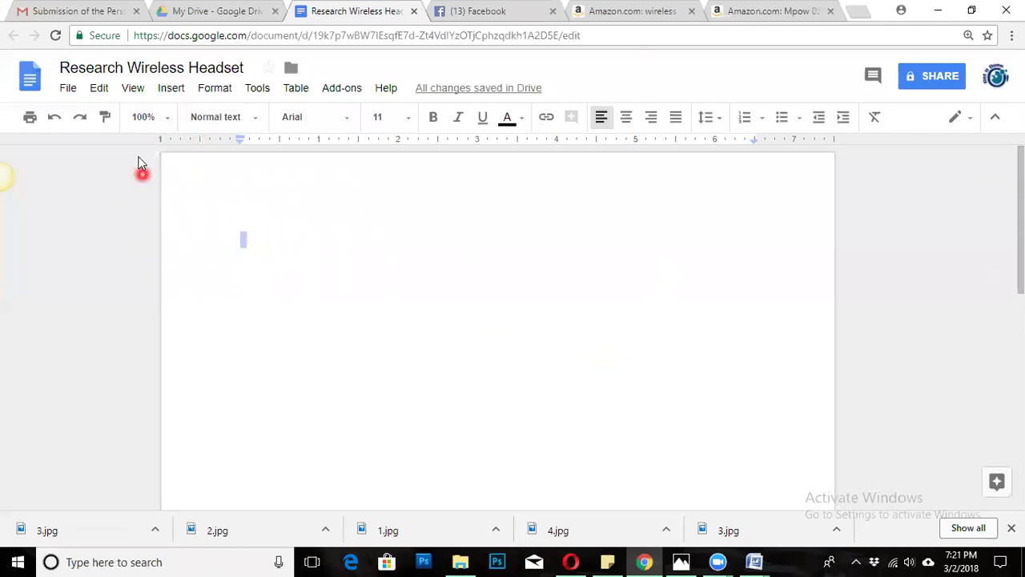
pyautogui.click(170, 90)
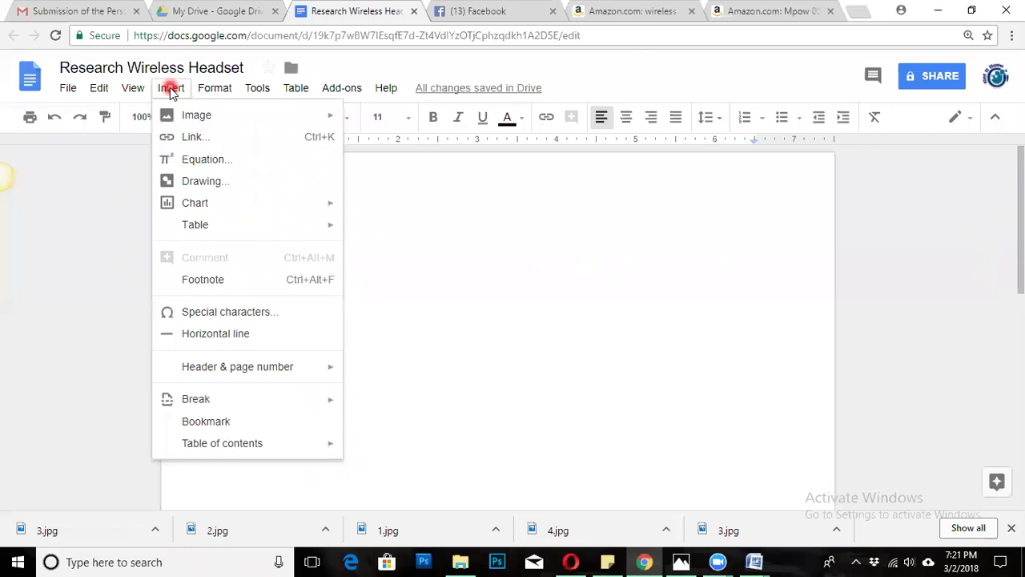
pyautogui.moveTo(197, 228)
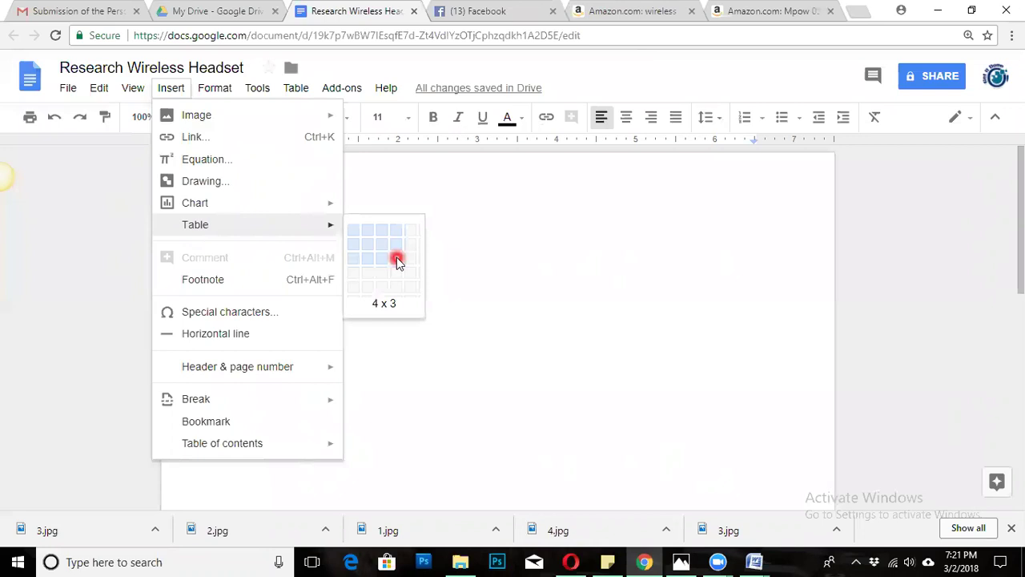
pyautogui.click(398, 260)
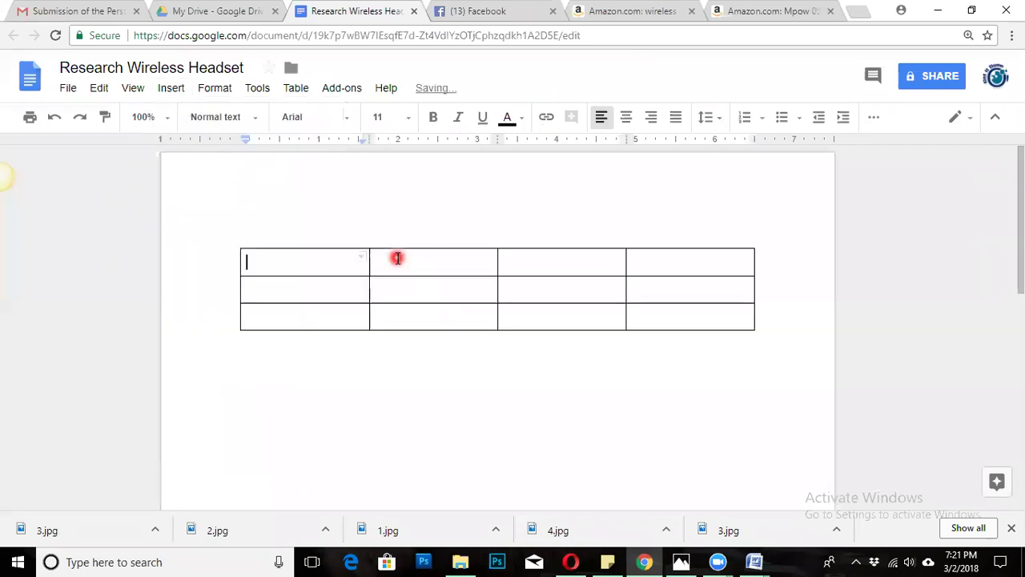
# Type 'Brand' in the top-left cell, undoing an accidentally inserted nested table.
pyautogui.doubleClick(310, 263)
pyautogui.click(310, 263)
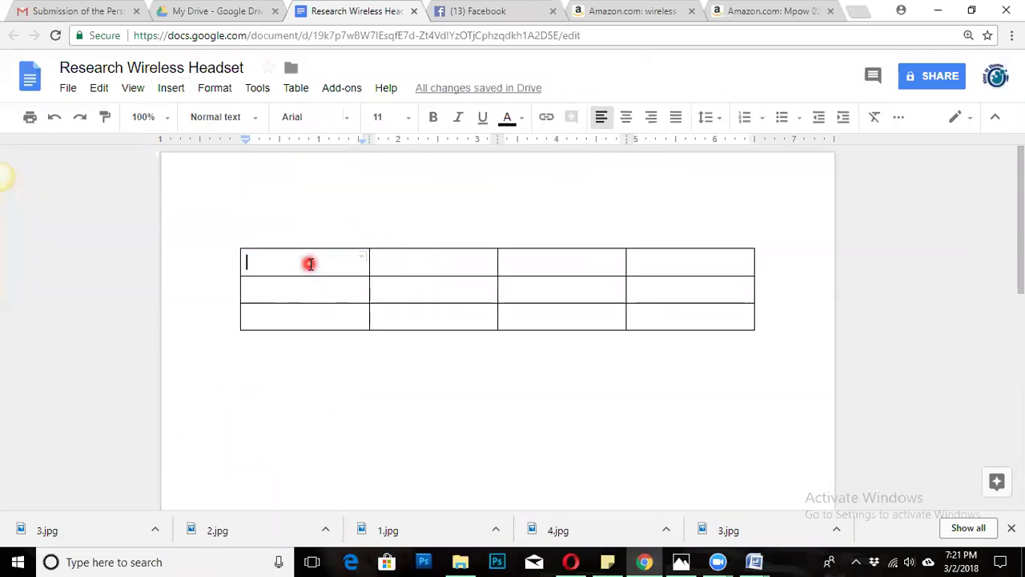
pyautogui.write('B')
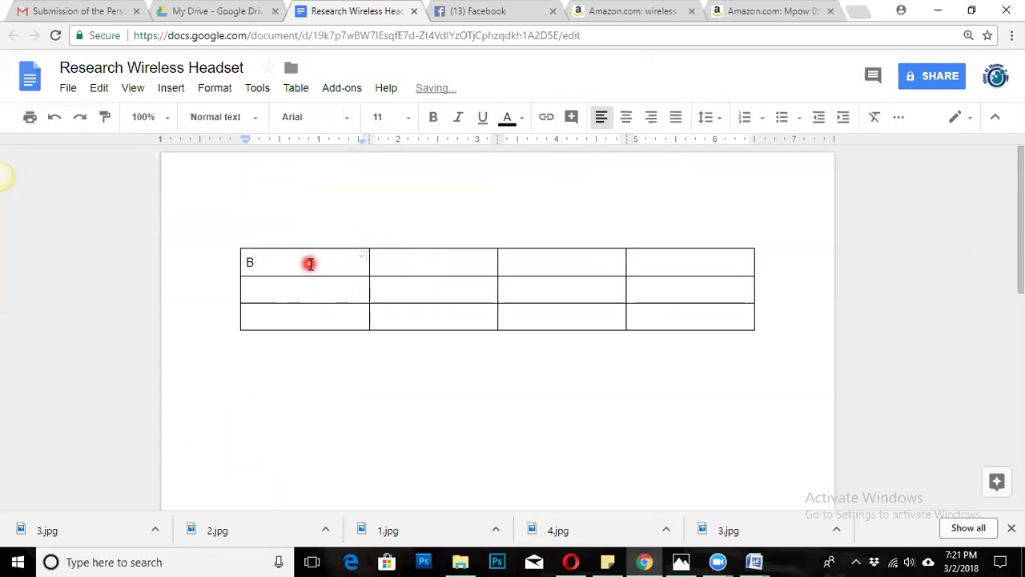
pyautogui.write('rand')
pyautogui.click(295, 286)
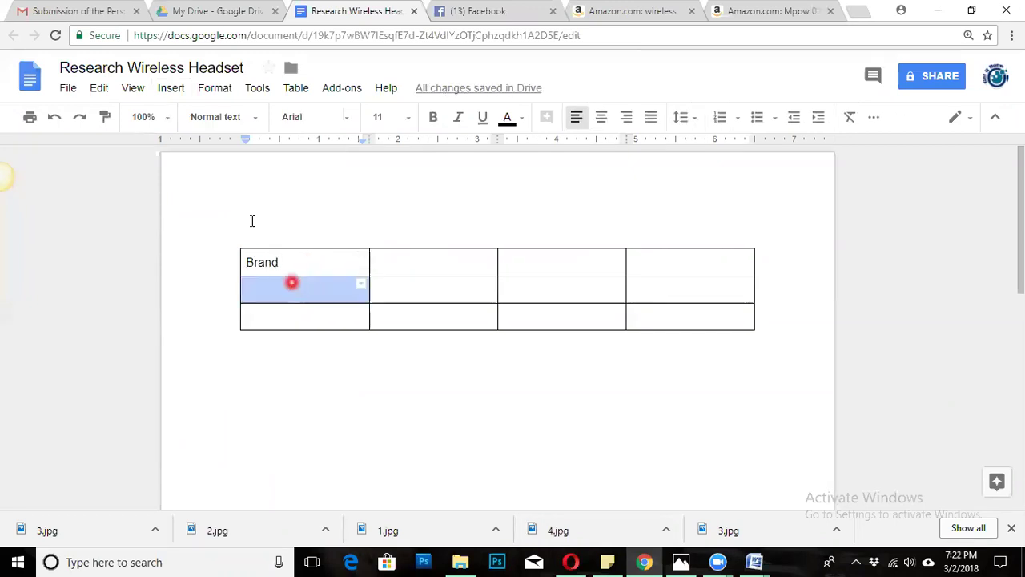
pyautogui.click(170, 88)
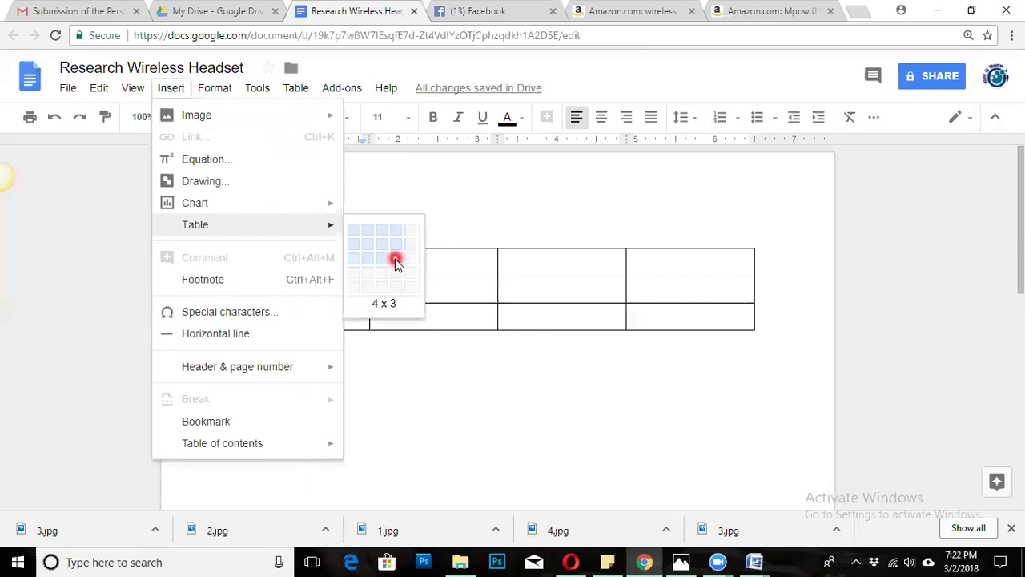
pyautogui.click(441, 381)
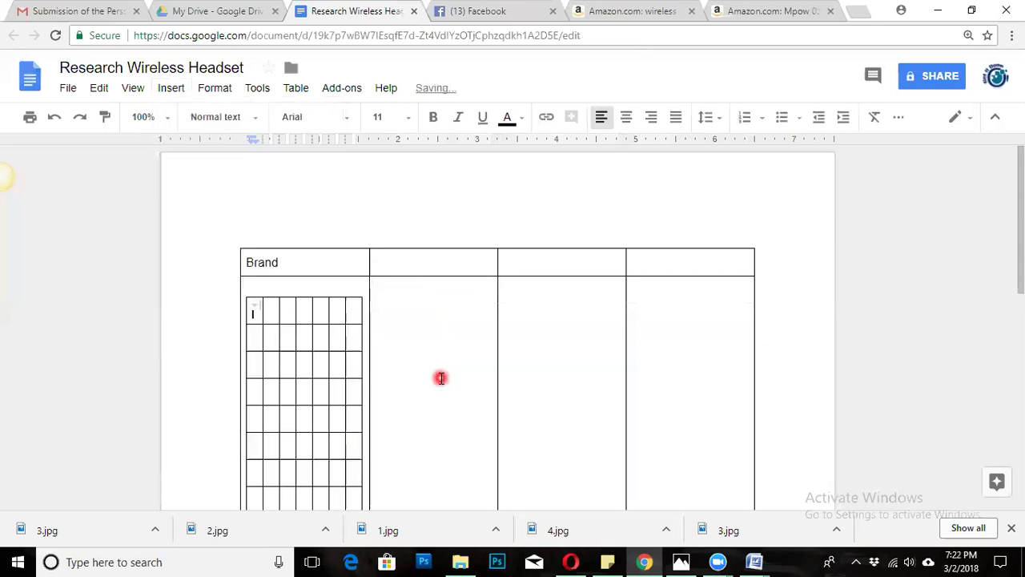
pyautogui.hotkey('ctrl', 'z')
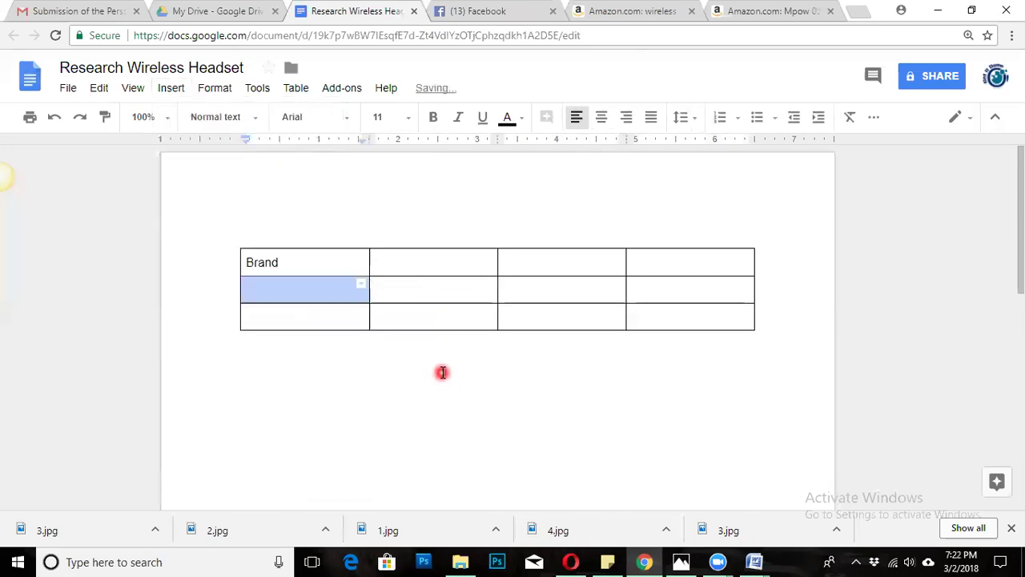
# Enter 'Price' and 'Link to amazon' in the second and third first-column cells.
pyautogui.click(454, 265)
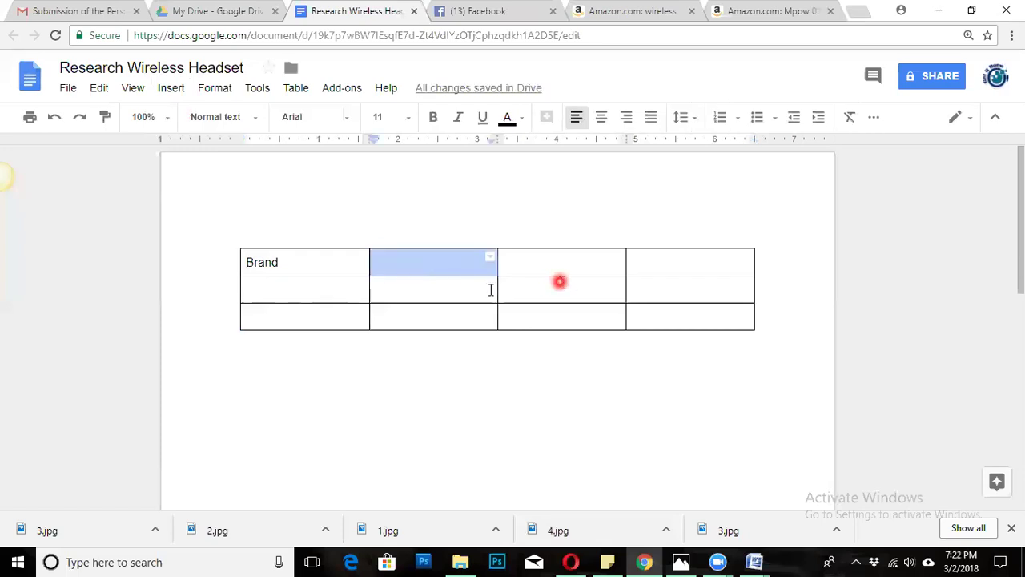
pyautogui.click(355, 289)
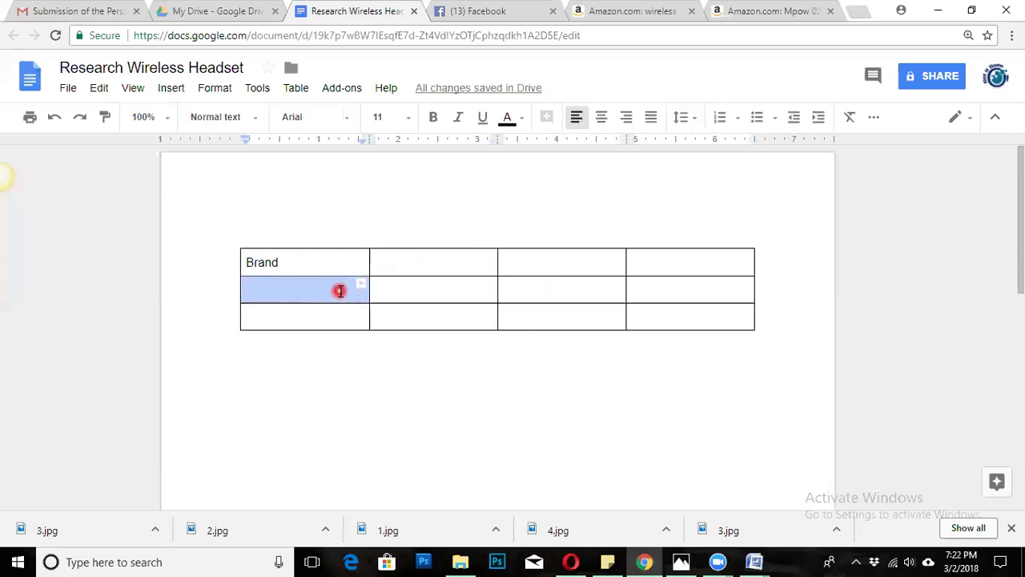
pyautogui.write('PRI')
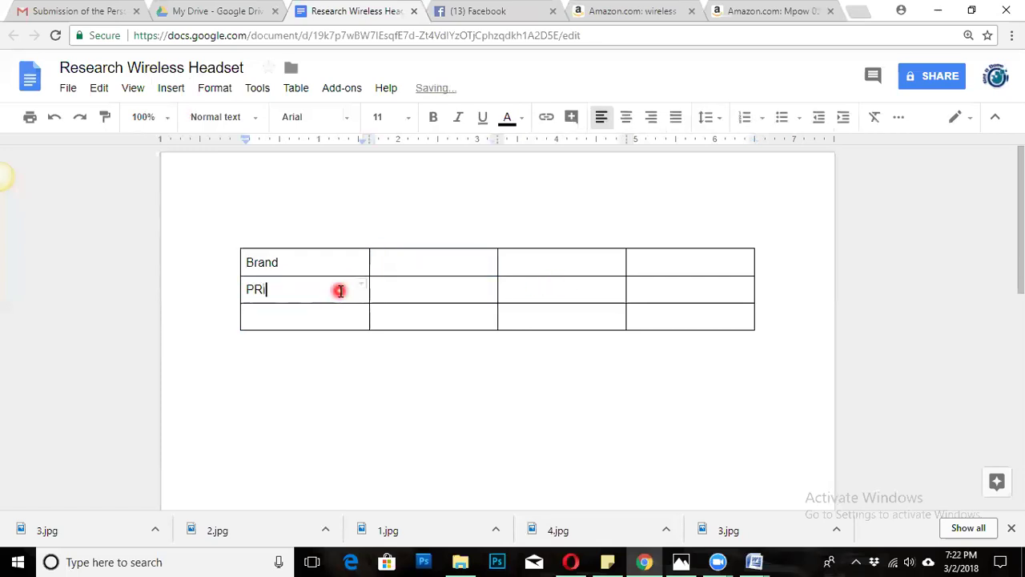
pyautogui.press('BackSpace')
pyautogui.press('BackSpace')
pyautogui.write('rice')
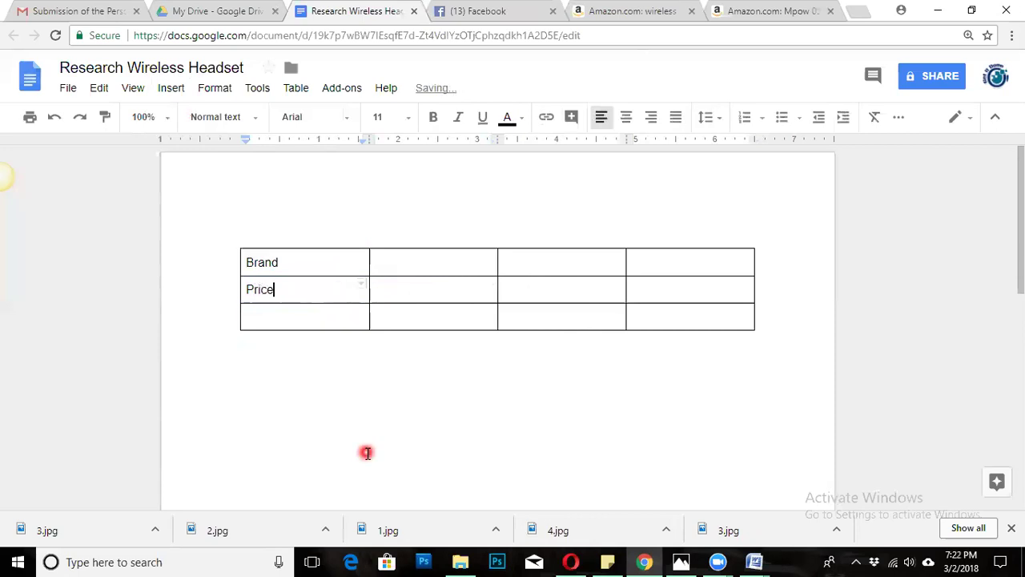
pyautogui.doubleClick(265, 314)
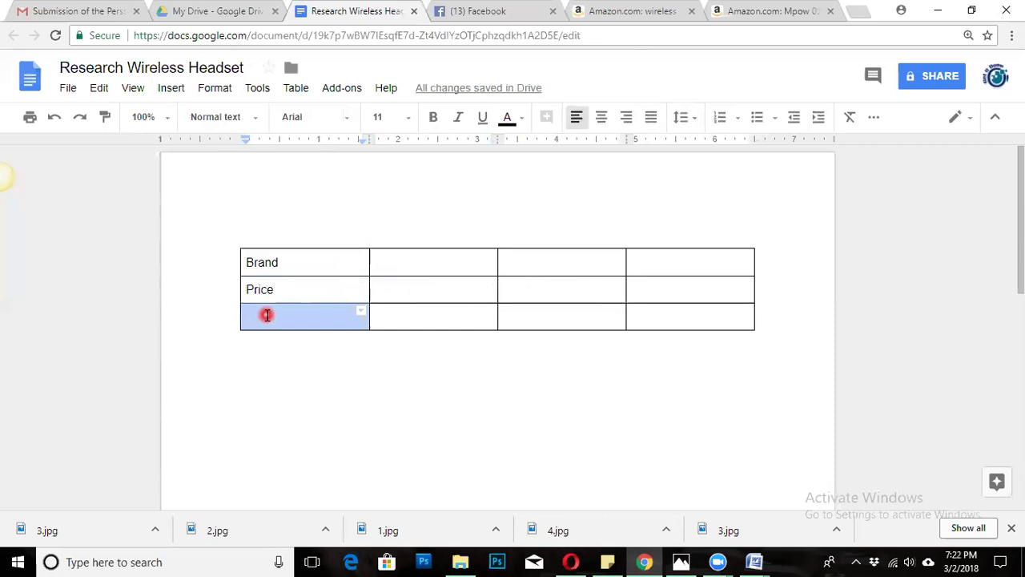
pyautogui.click(267, 315)
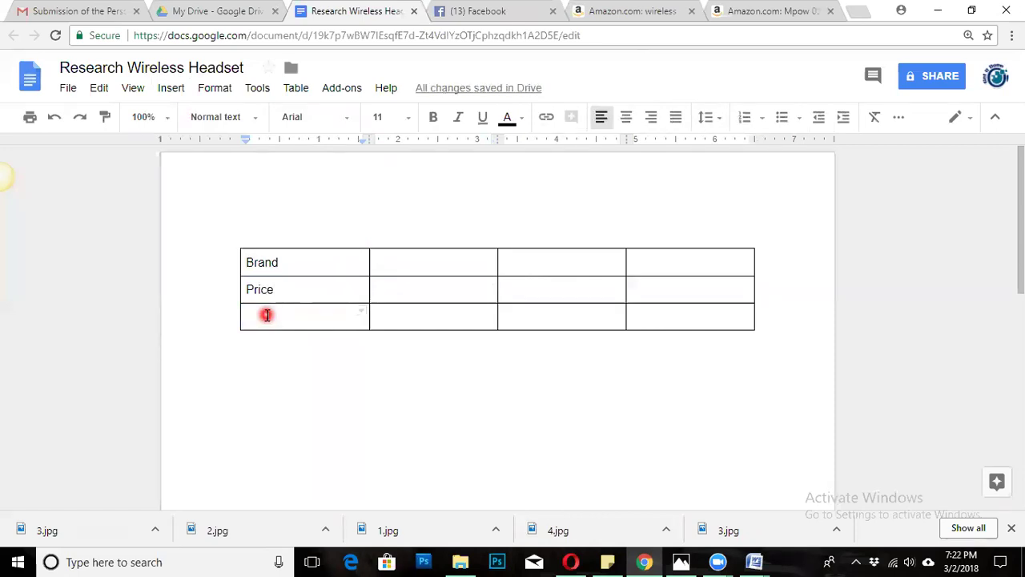
pyautogui.write('Link to amazon')
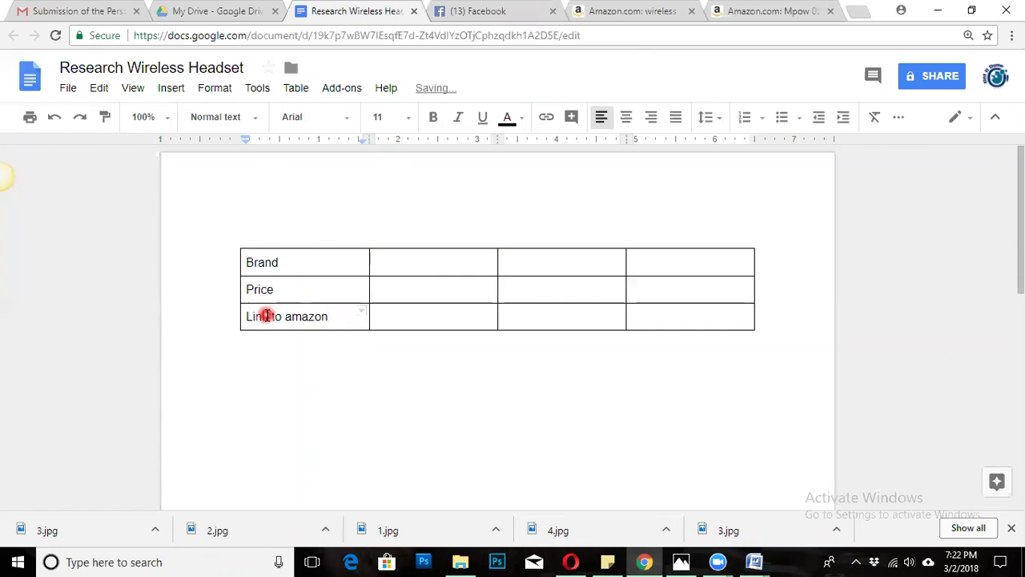
pyautogui.doubleClick(390, 321)
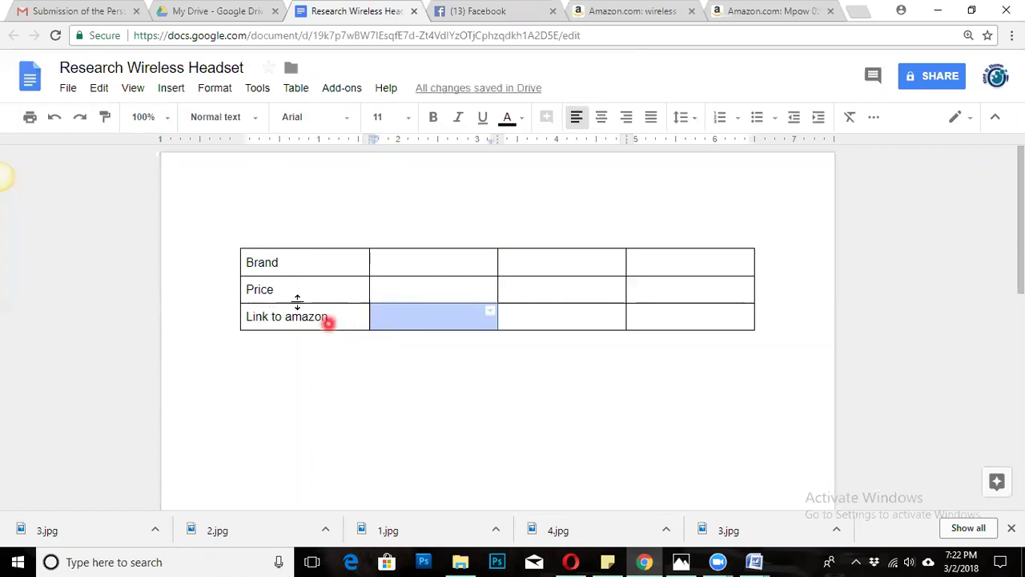
pyautogui.click(311, 289)
pyautogui.doubleClick(414, 258)
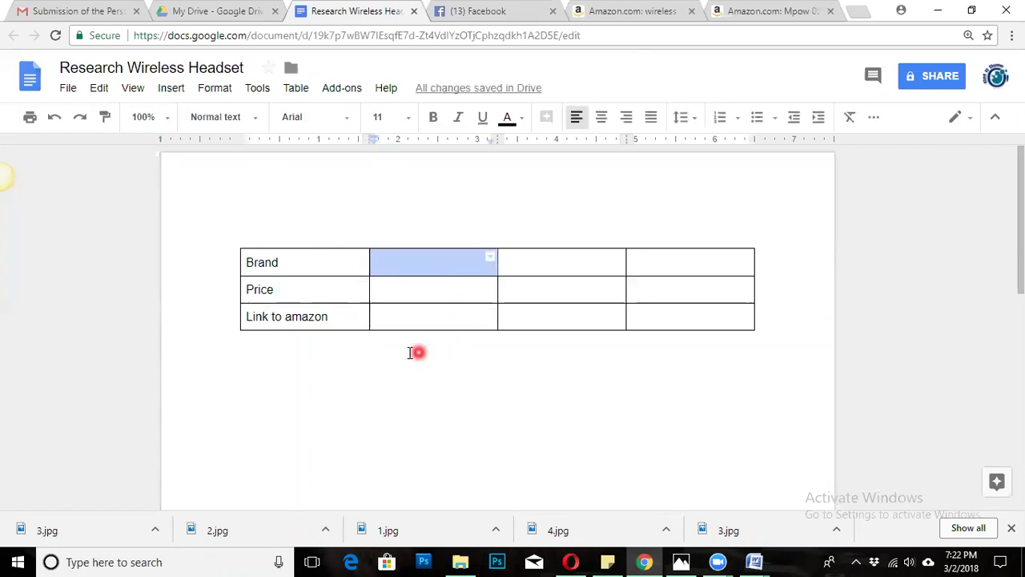
# Paste the brand name Mpow into the cell beside Brand.
pyautogui.doubleClick(429, 288)
pyautogui.doubleClick(441, 265)
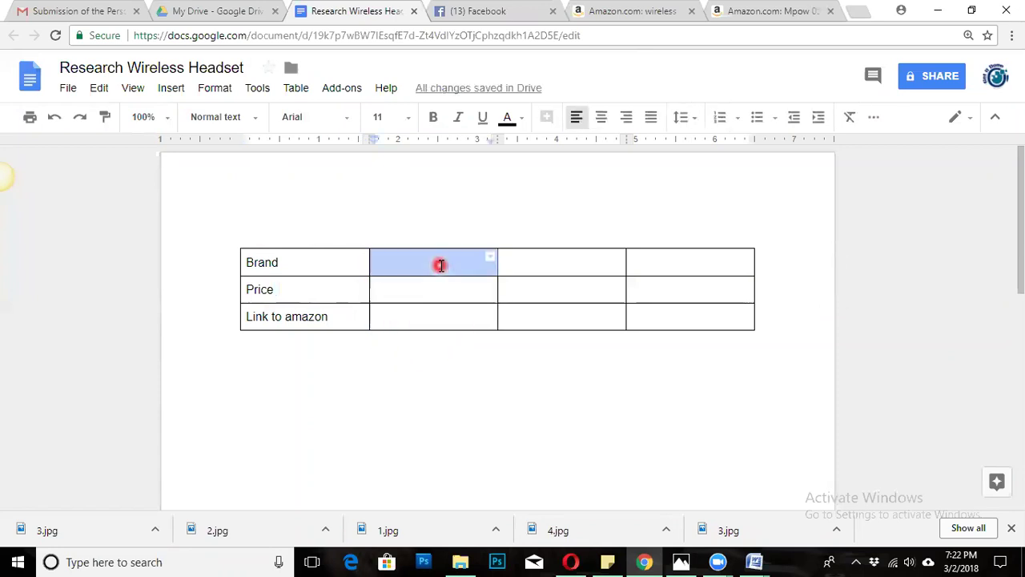
pyautogui.doubleClick(435, 257)
pyautogui.hotkey('ctrl', '6')
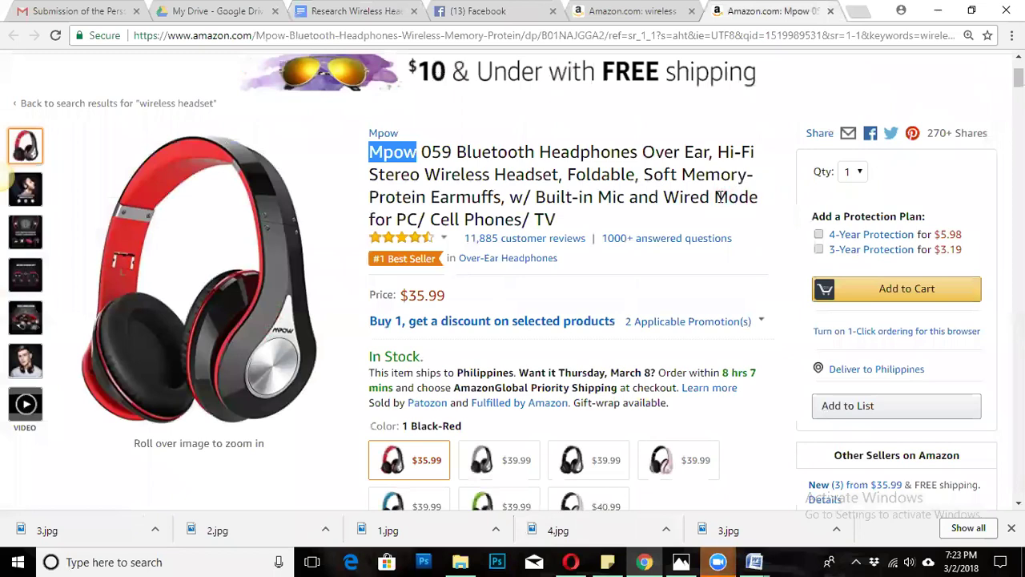
pyautogui.click(70, 12)
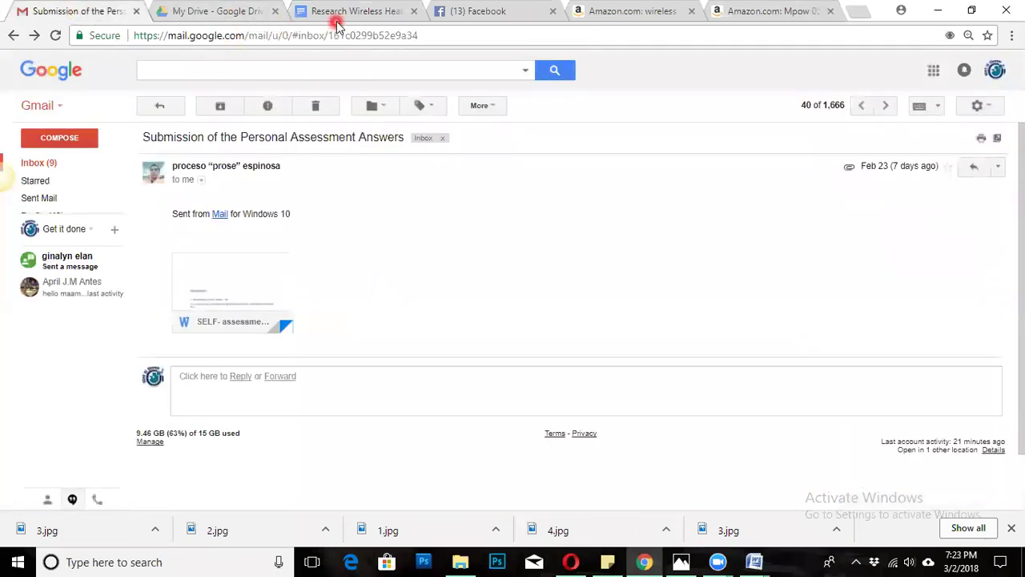
pyautogui.click(346, 16)
pyautogui.click(416, 268)
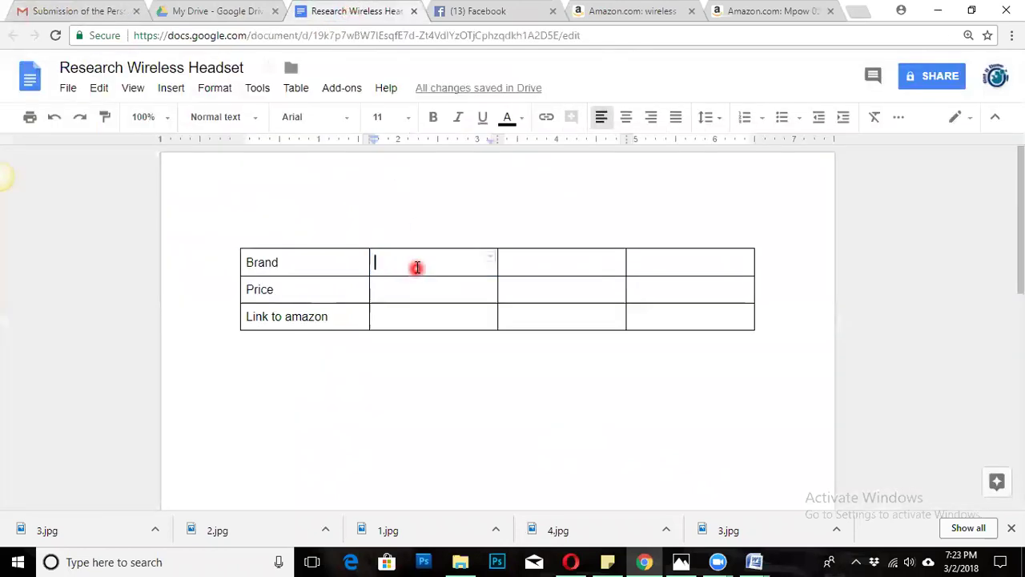
pyautogui.write('Mpow')
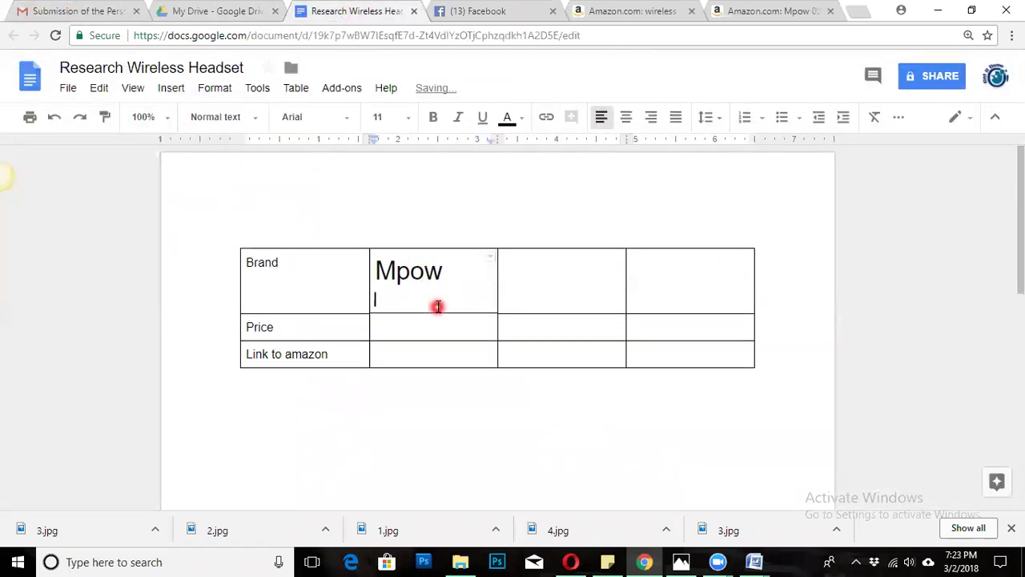
# Set the pasted Mpow text to font size 11 to match Brand.
pyautogui.rightClick(386, 272)
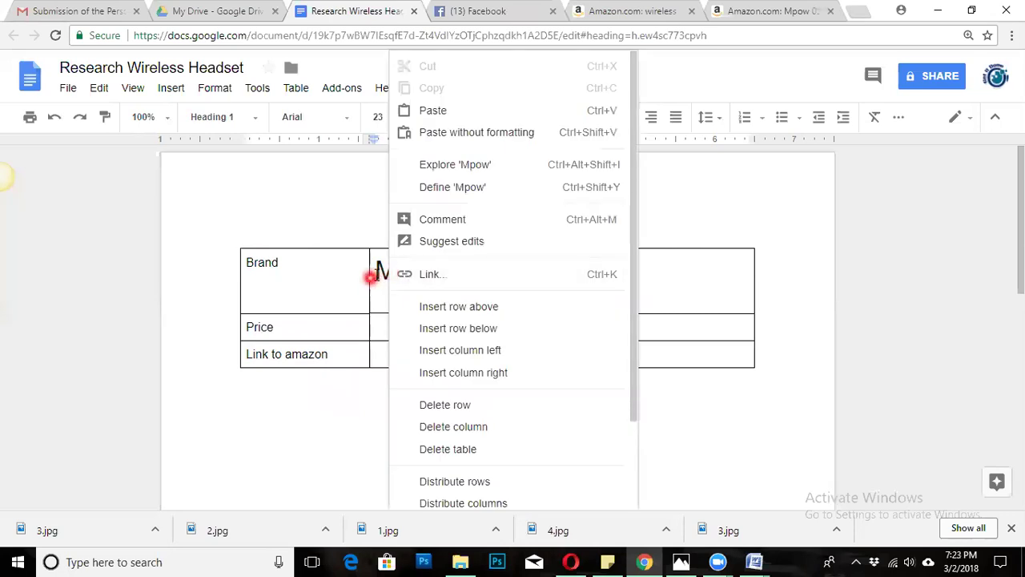
pyautogui.click(376, 274)
pyautogui.moveTo(443, 271); pyautogui.dragTo(374, 272)
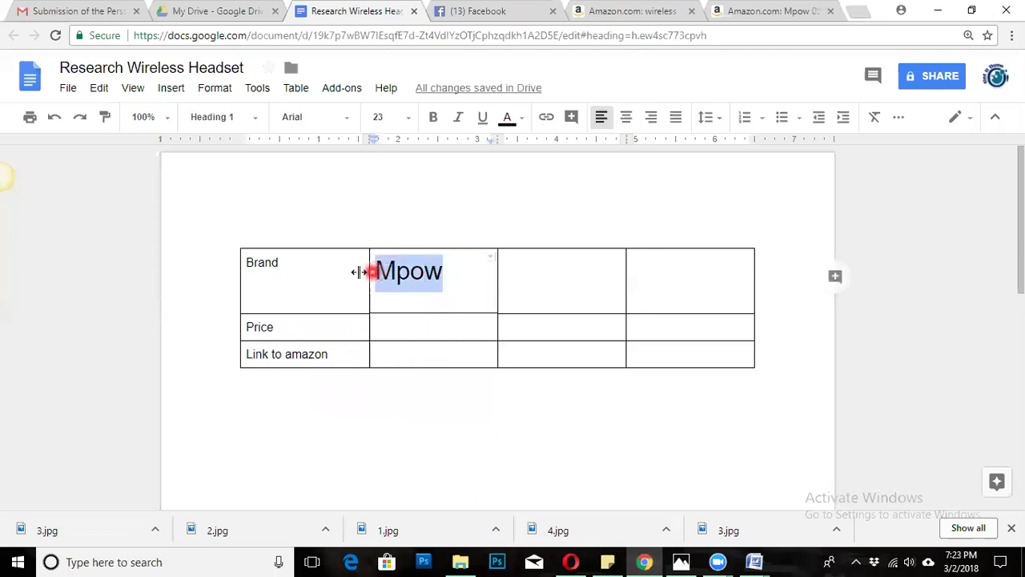
pyautogui.click(315, 266)
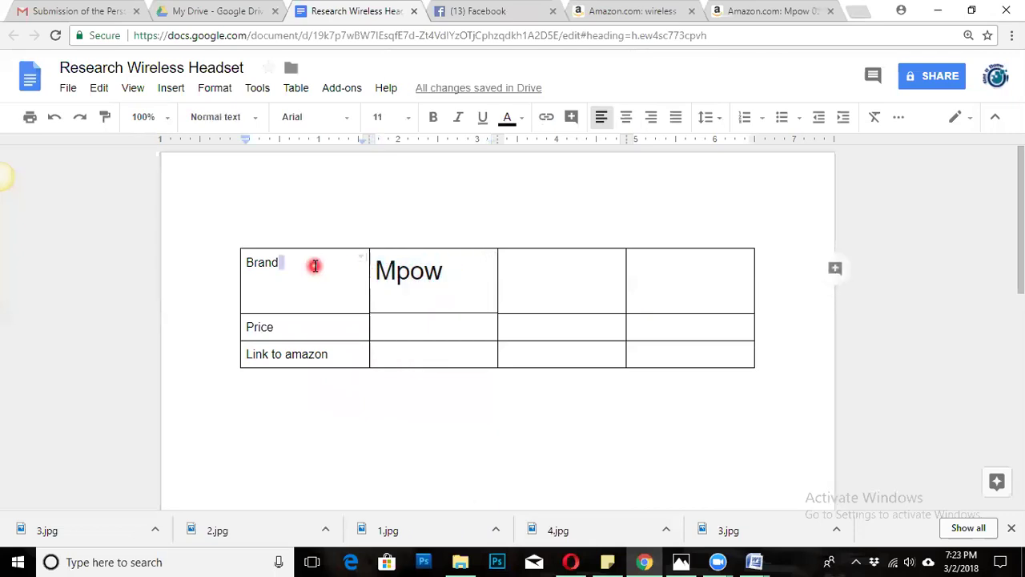
pyautogui.moveTo(445, 273); pyautogui.dragTo(379, 268)
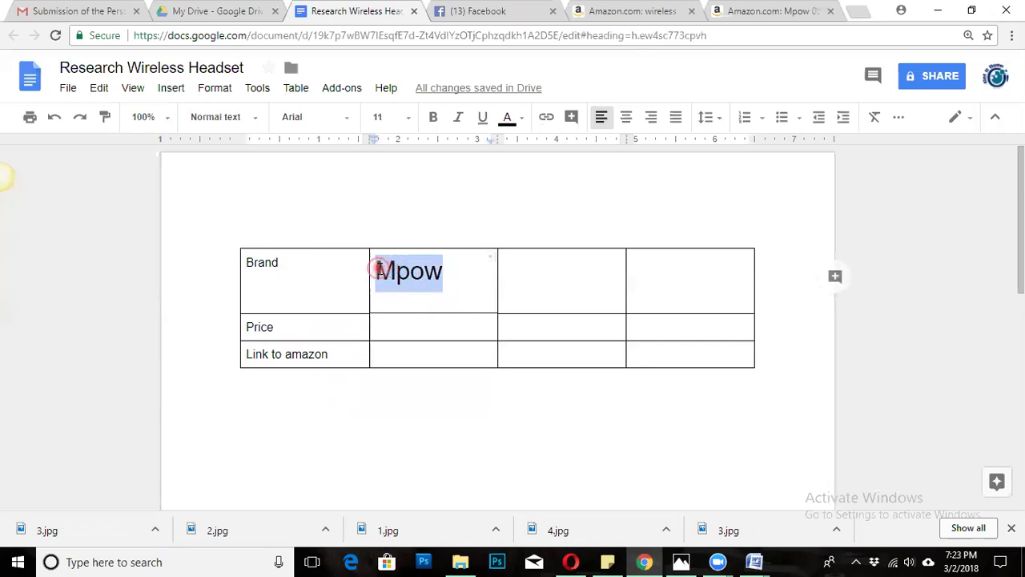
pyautogui.click(409, 117)
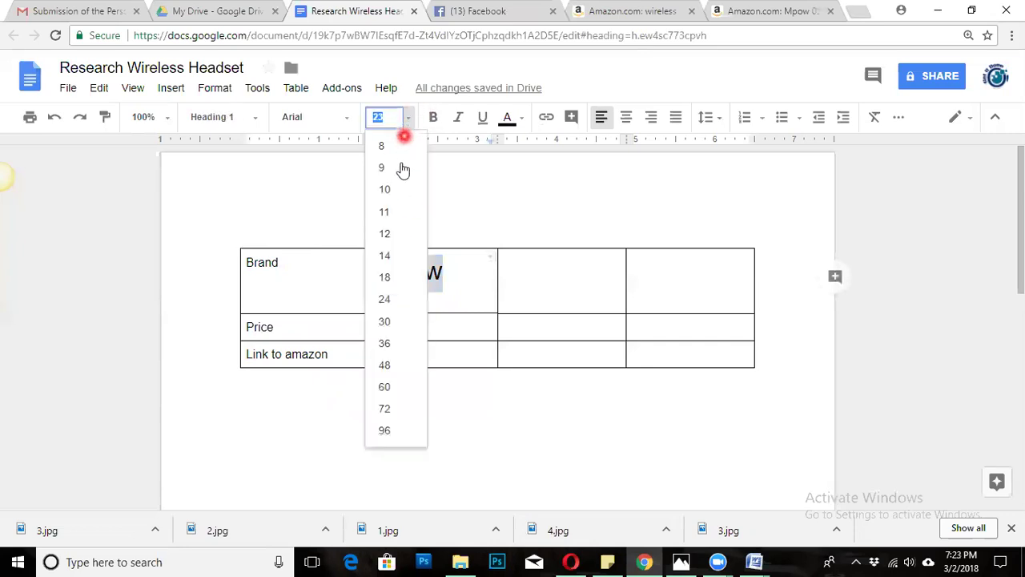
pyautogui.click(384, 206)
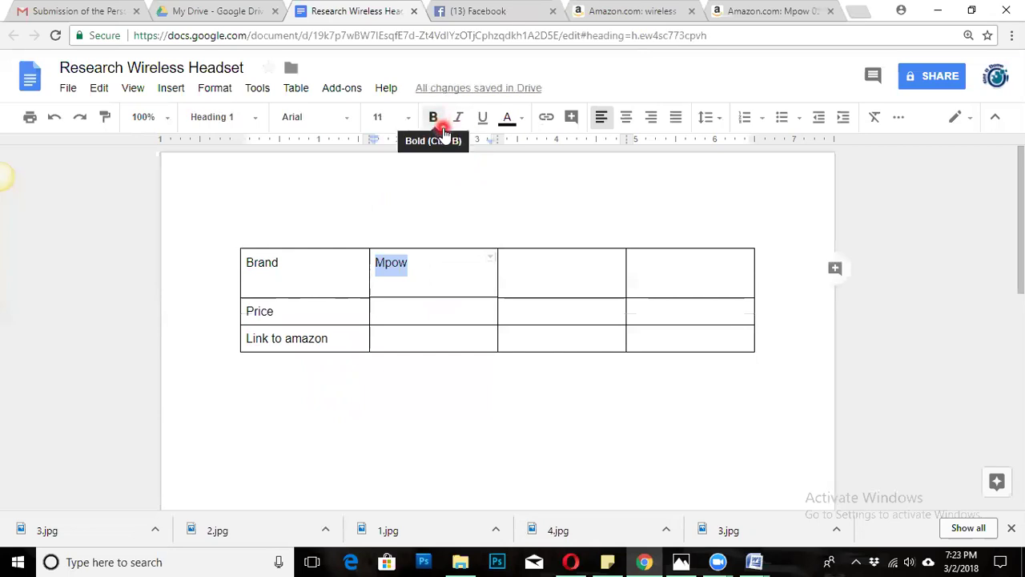
# Delete the empty line under Mpow, then go back to the Amazon Mpow product page.
pyautogui.moveTo(437, 312); pyautogui.dragTo(403, 286)
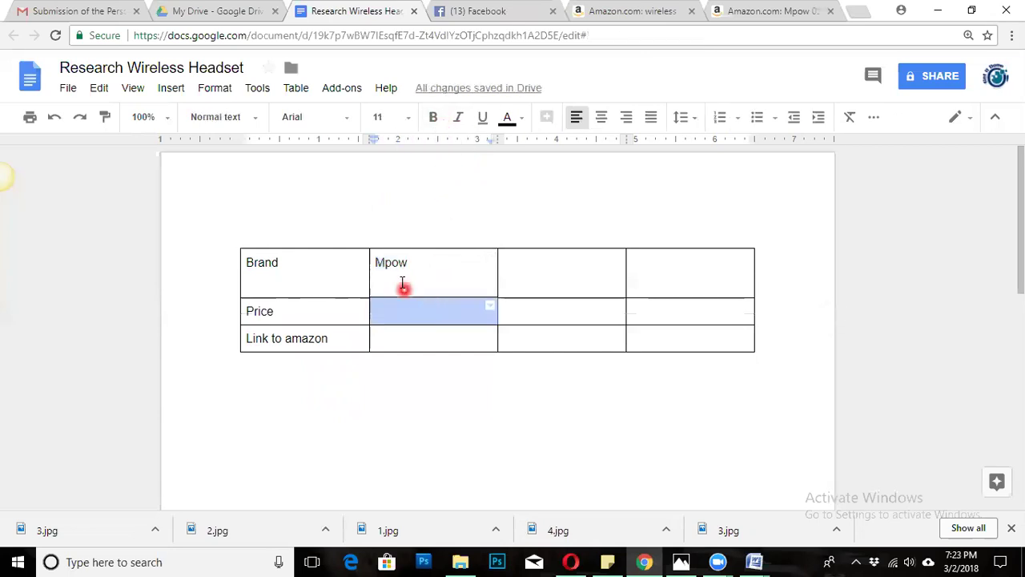
pyautogui.click(403, 284)
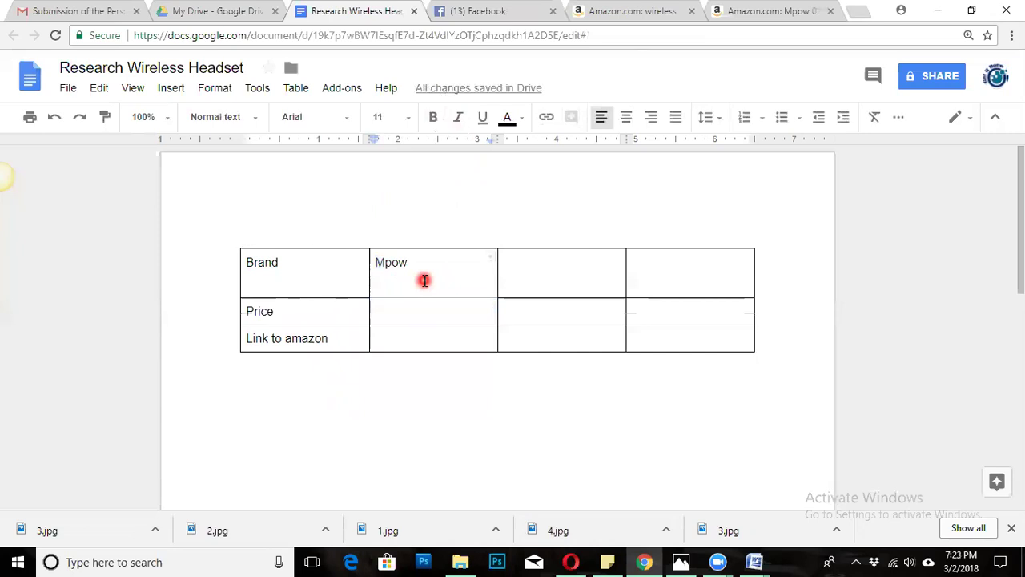
pyautogui.press('BackSpace')
pyautogui.moveTo(441, 300); pyautogui.dragTo(465, 286)
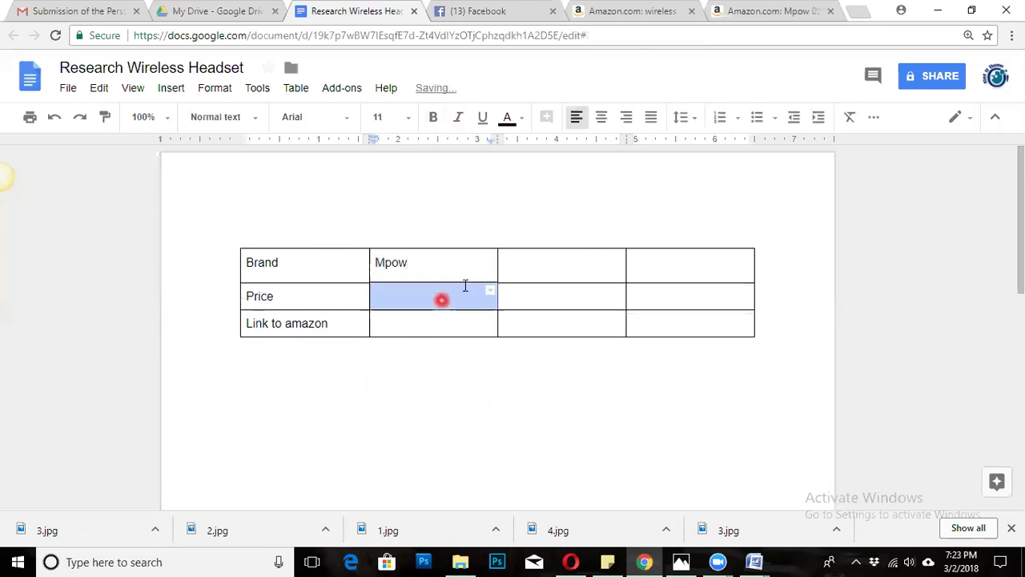
pyautogui.click(467, 265)
pyautogui.moveTo(560, 267); pyautogui.dragTo(441, 268)
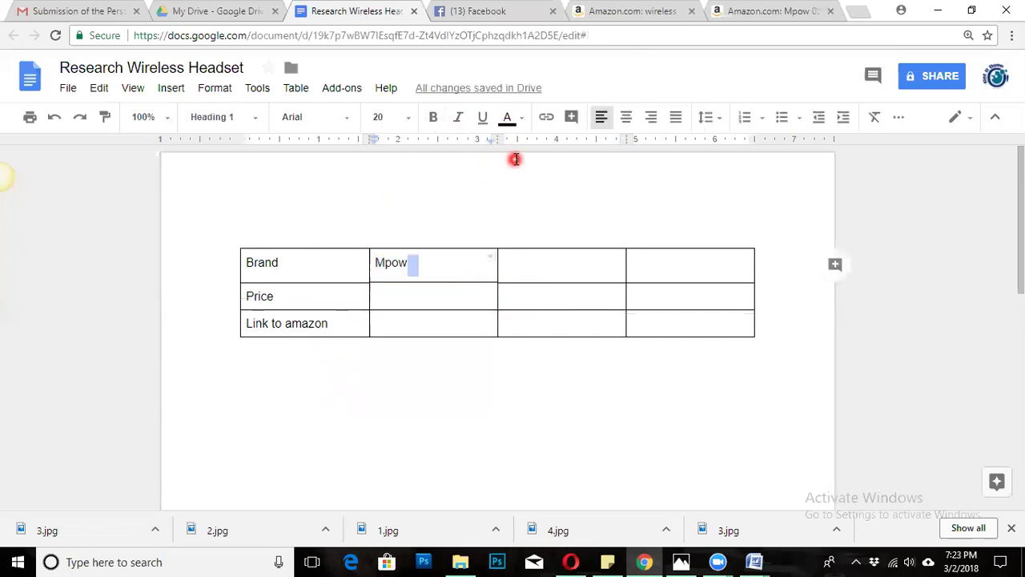
pyautogui.click(739, 14)
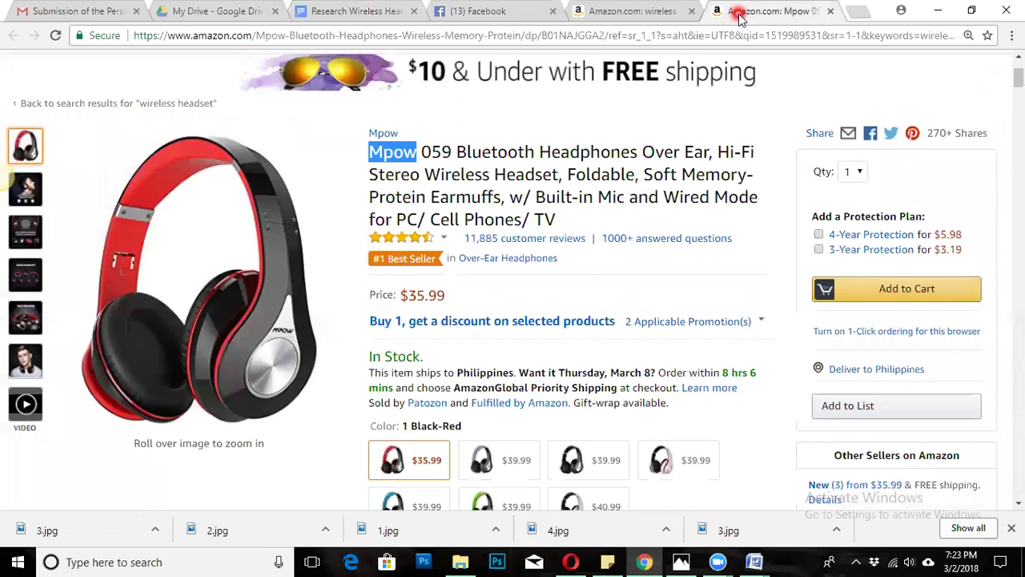
pyautogui.click(813, 158)
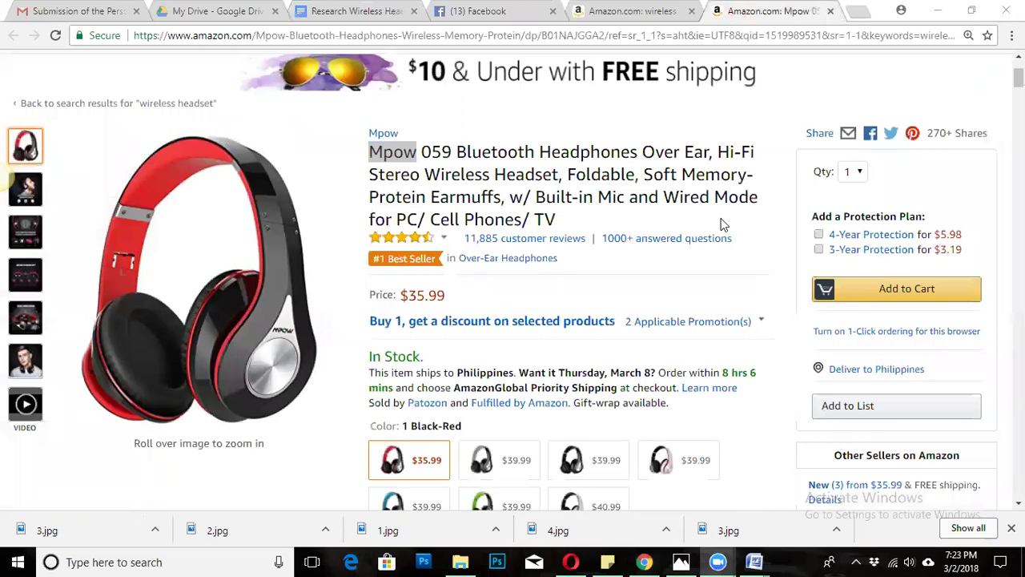
pyautogui.click(625, 11)
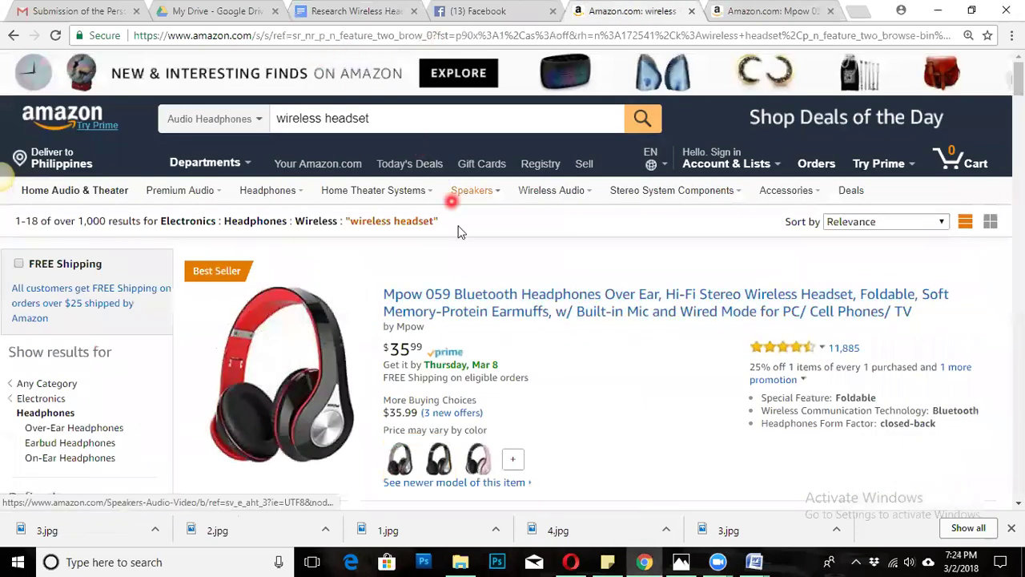
pyautogui.click(390, 118)
pyautogui.moveTo(390, 118); pyautogui.dragTo(270, 118)
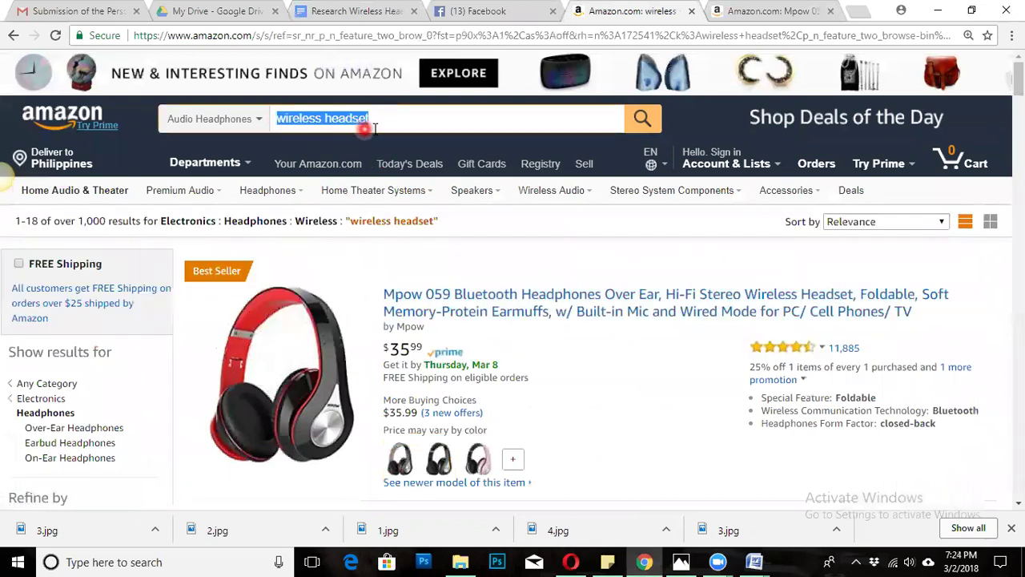
pyautogui.click(403, 118)
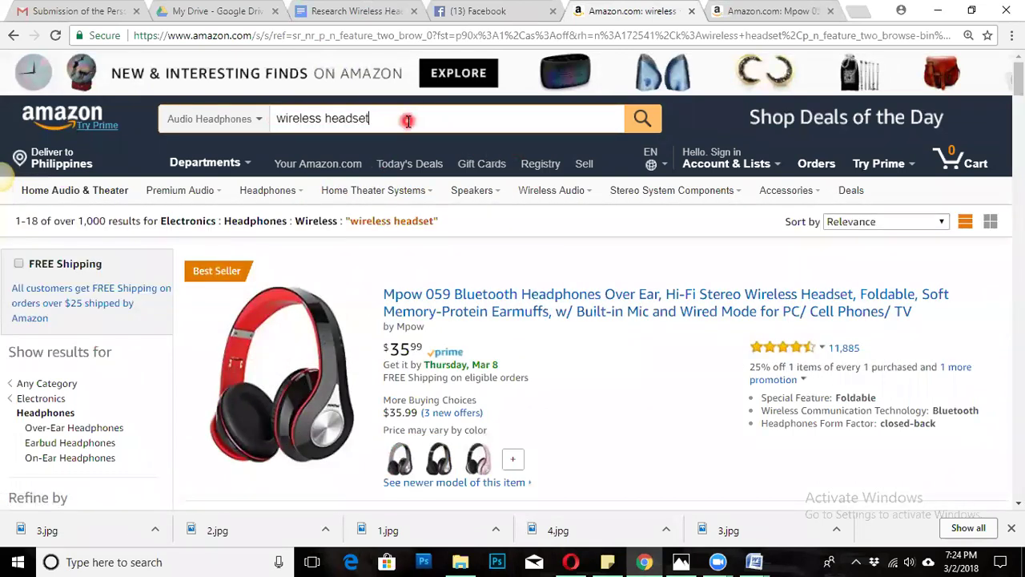
pyautogui.scroll(-4, 488, 192)
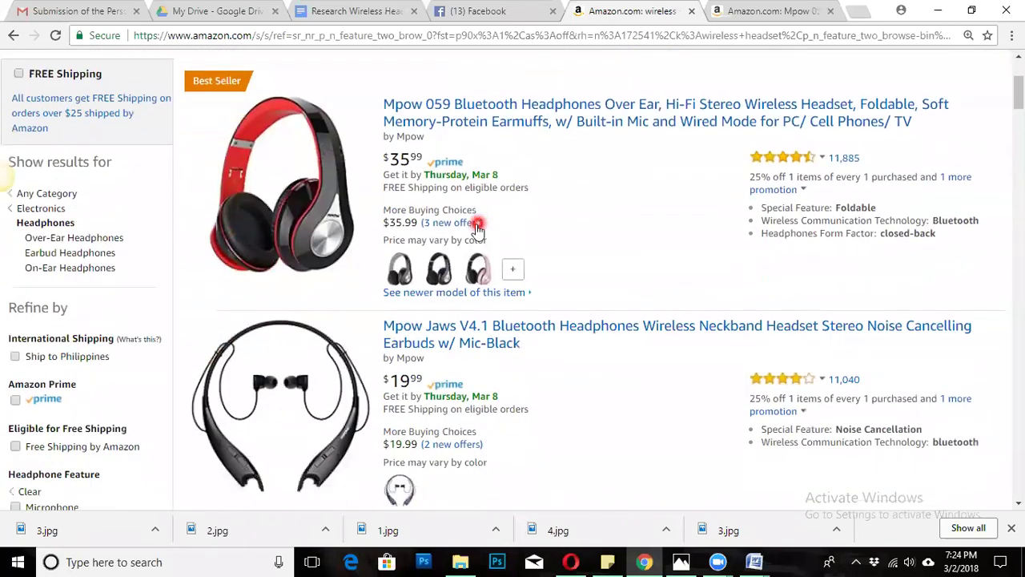
pyautogui.scroll(-2, 408, 150)
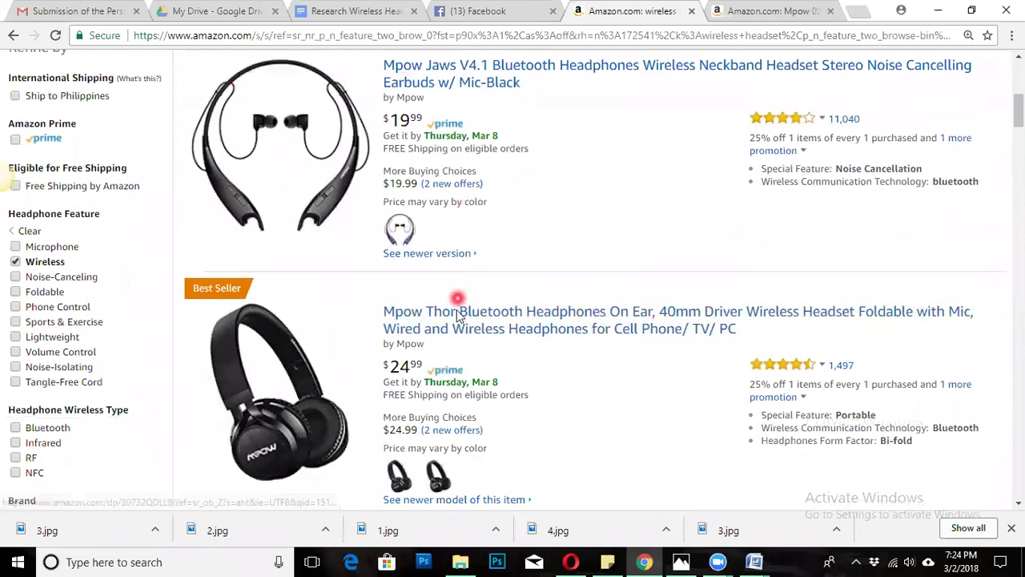
pyautogui.scroll(6, 444, 271)
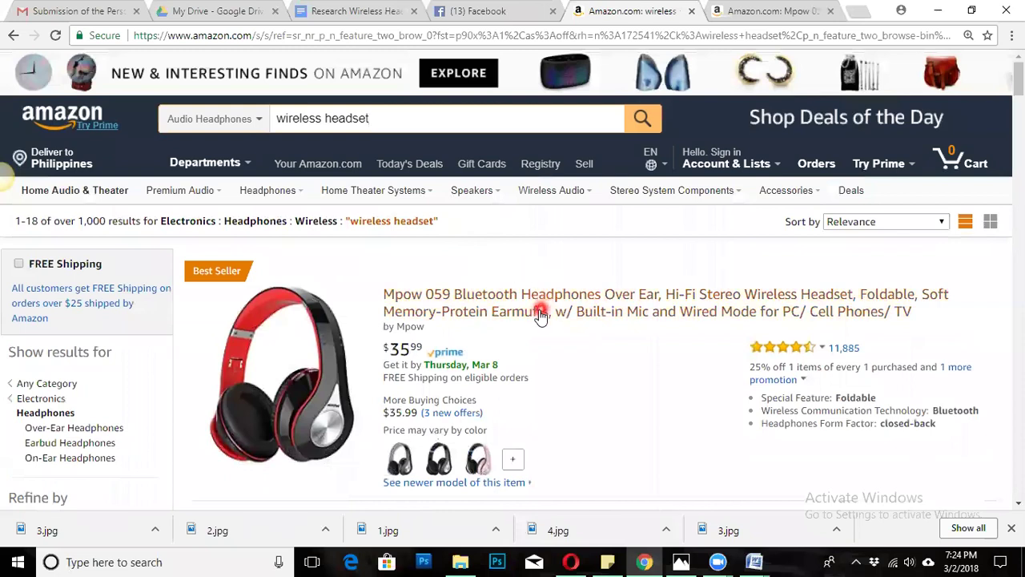
pyautogui.rightClick(491, 298)
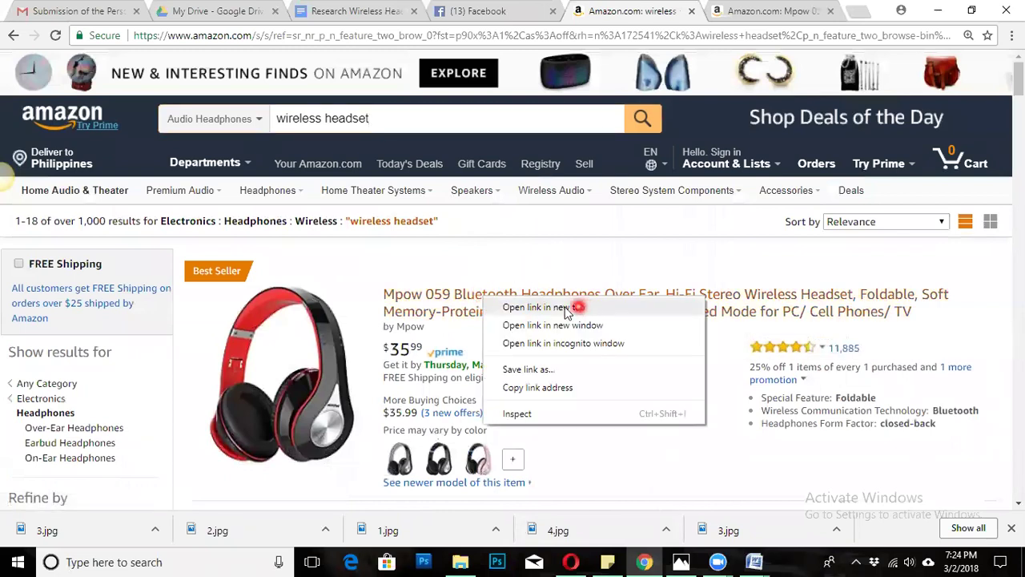
pyautogui.rightClick(462, 301)
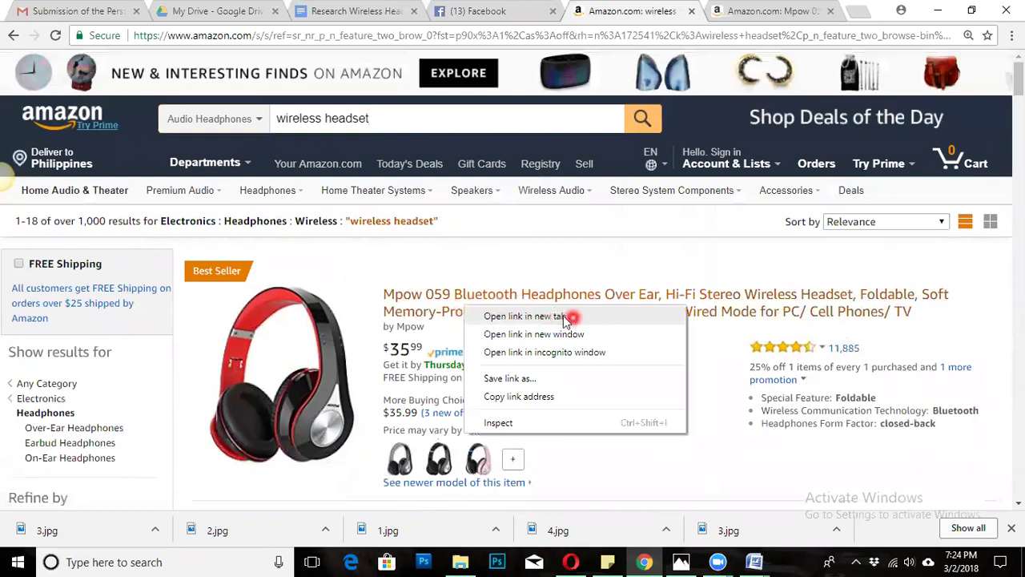
pyautogui.click(713, 12)
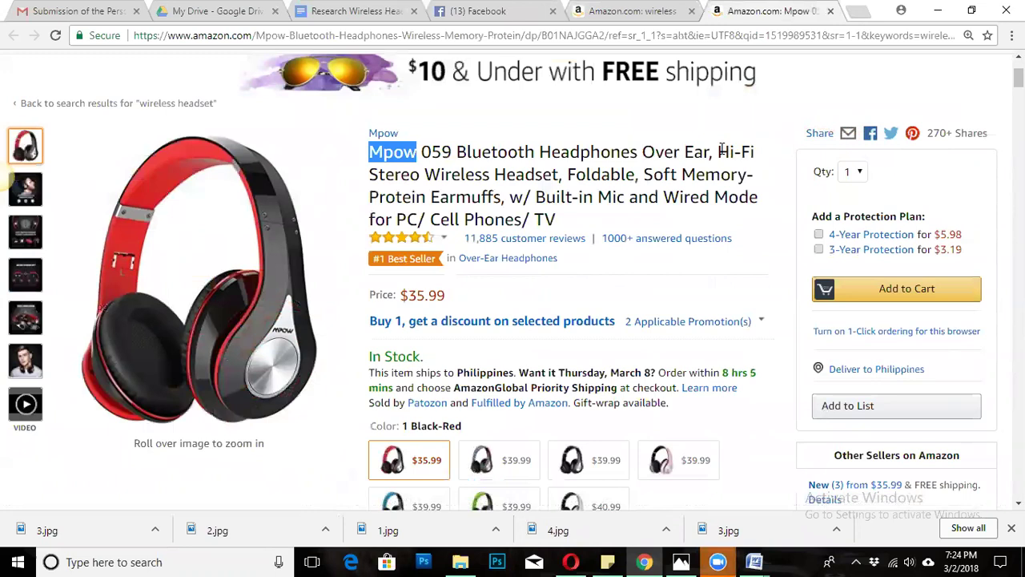
pyautogui.click(570, 356)
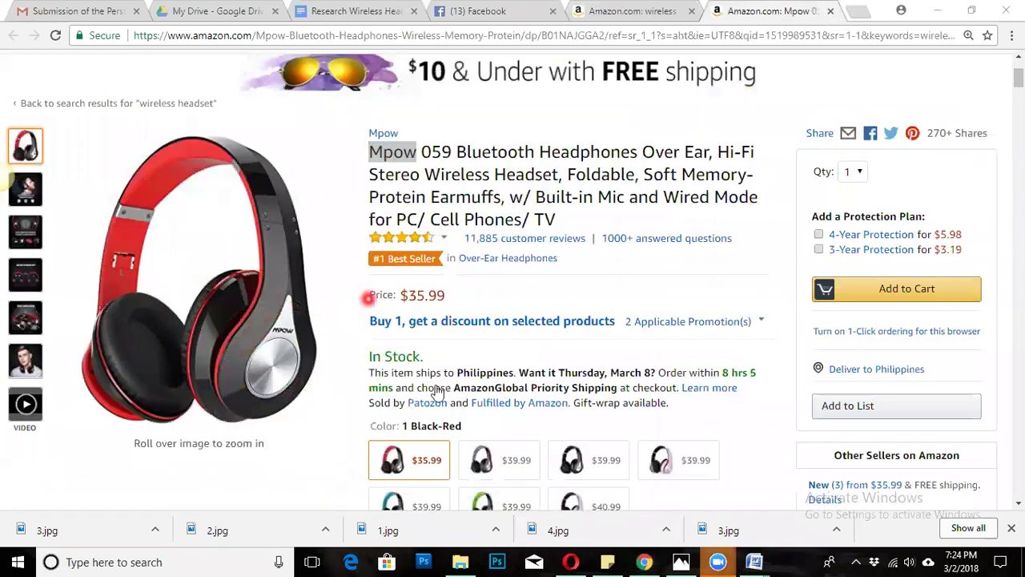
pyautogui.click(525, 461)
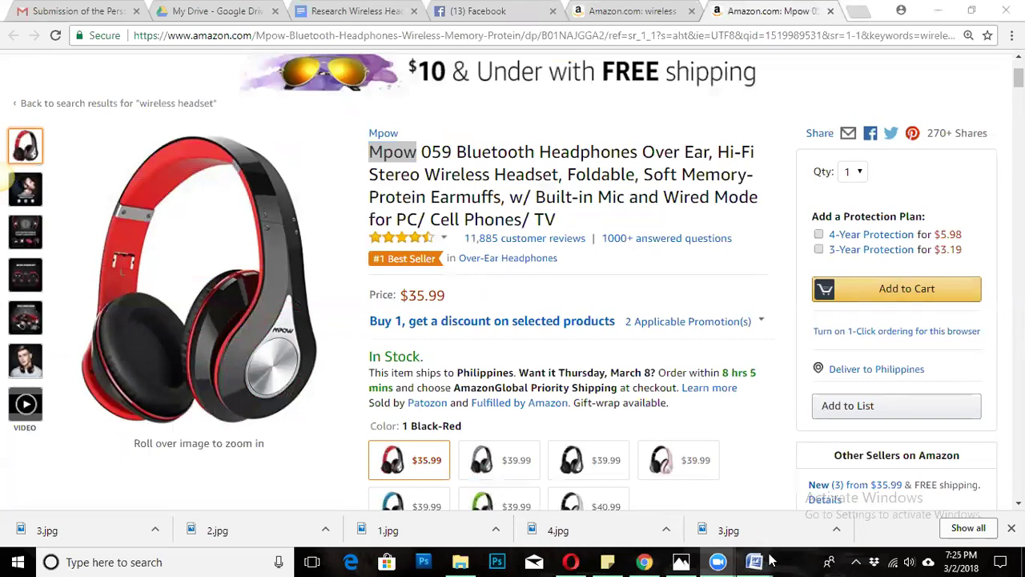
# Bring the Online Research Word guide forward at its 'How to research in amazon' section.
pyautogui.moveTo(770, 561)
pyautogui.click(781, 506)
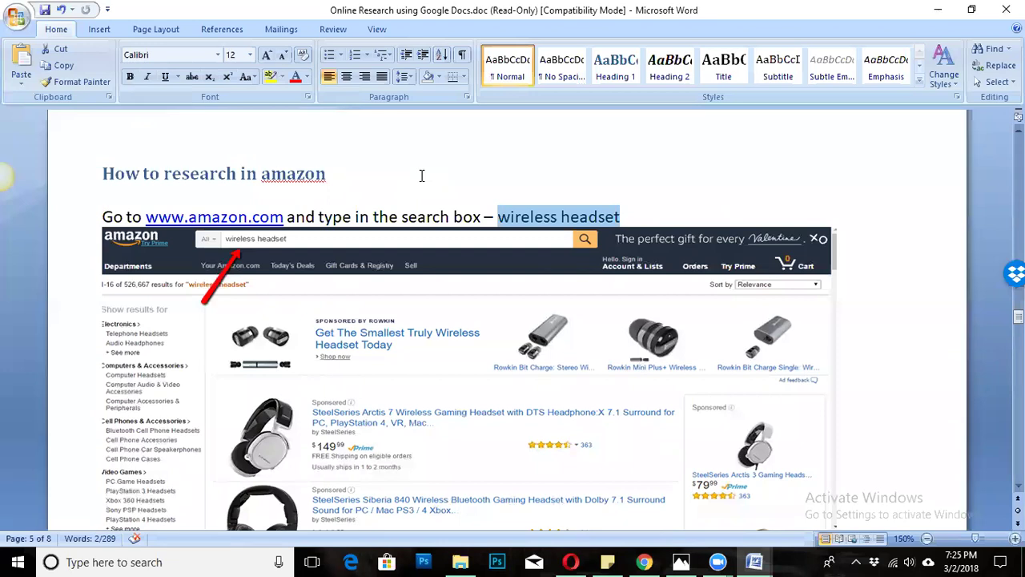
pyautogui.click(422, 175)
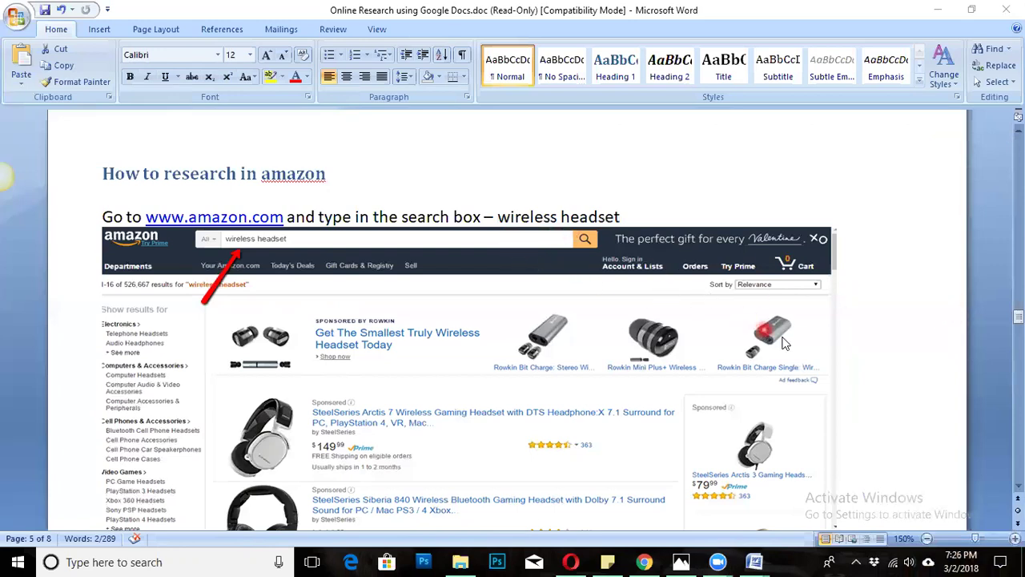
# Look over the 'How to research in amazon' heading and its Amazon search screenshot.
pyautogui.click(349, 319)
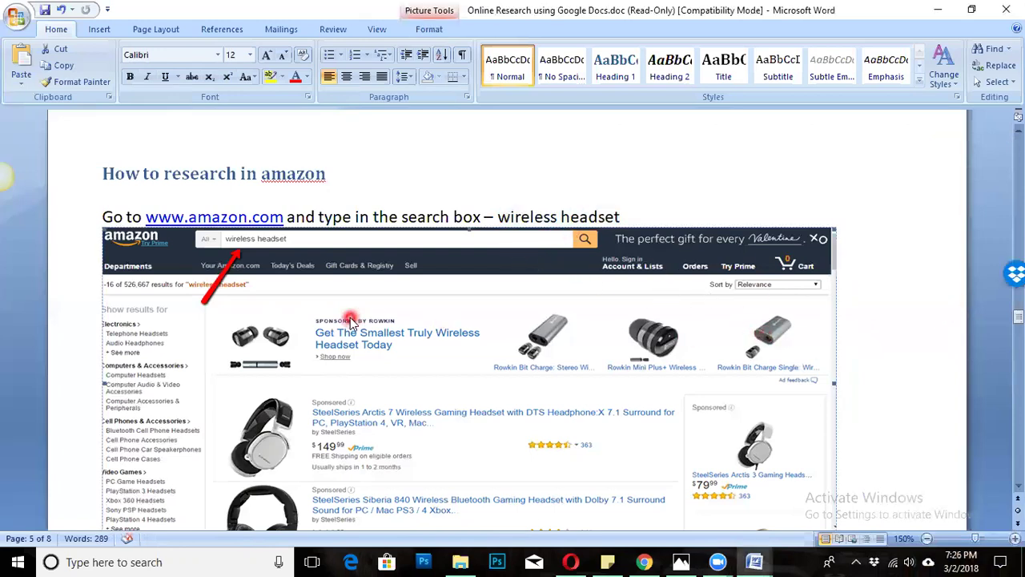
pyautogui.scroll(-8, 538, 340)
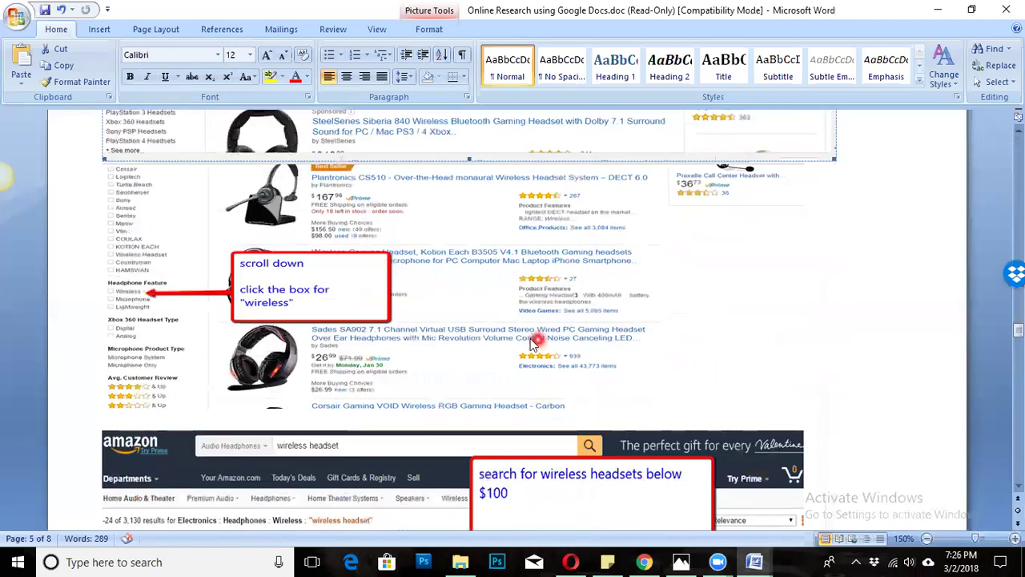
pyautogui.scroll(14, 534, 341)
pyautogui.scroll(-2, 524, 341)
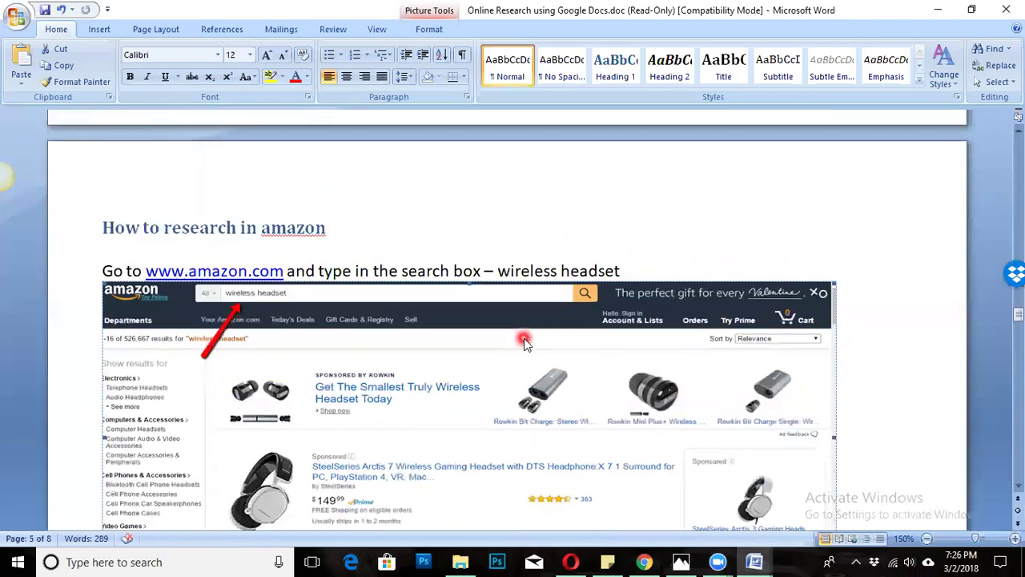
pyautogui.scroll(-1, 526, 344)
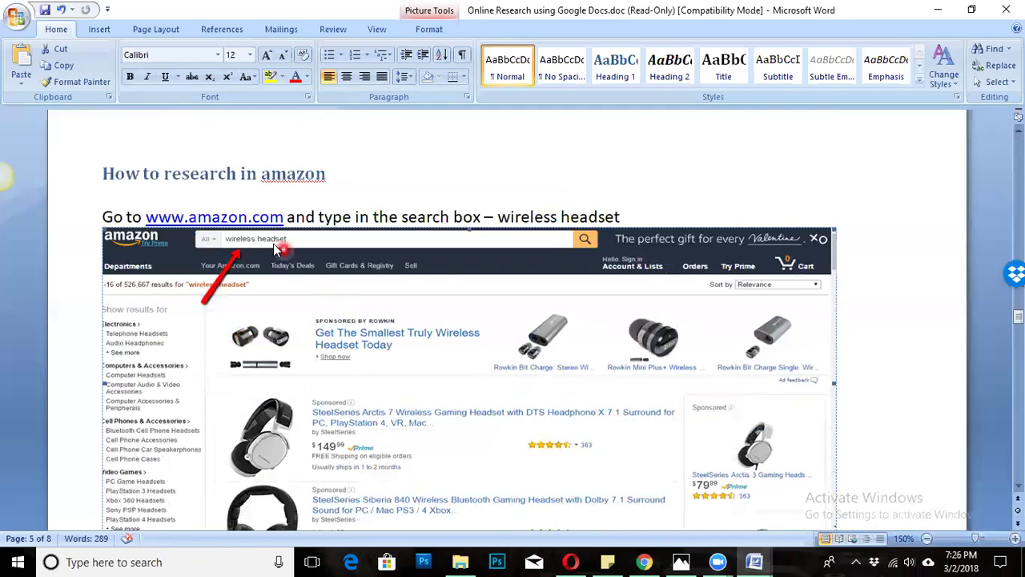
pyautogui.moveTo(337, 173); pyautogui.dragTo(77, 170)
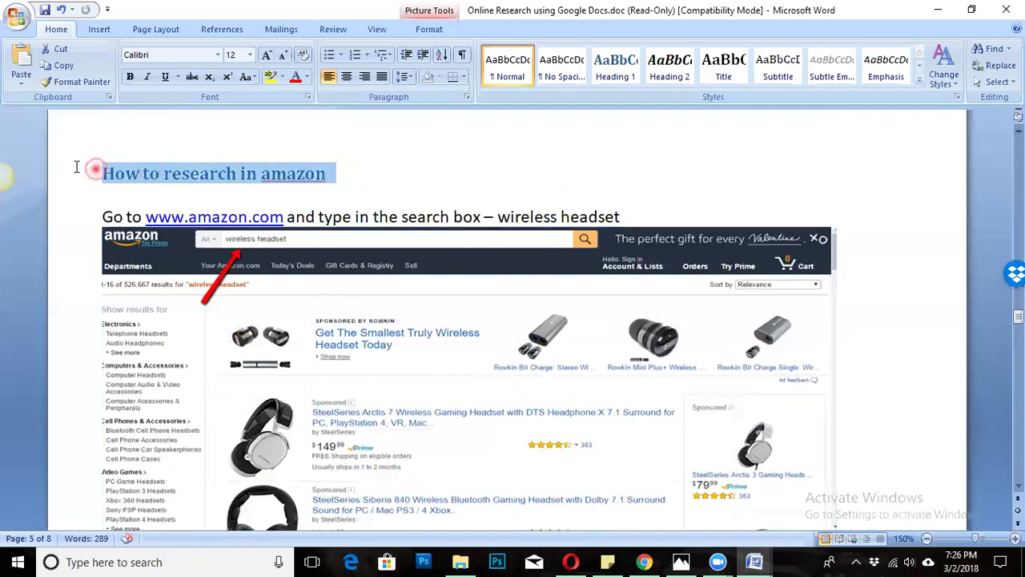
pyautogui.click(433, 329)
# Scroll down to Step 5 on sharing with the client, then bring Chrome's Amazon Mpow page forward.
pyautogui.scroll(-7, 301, 233)
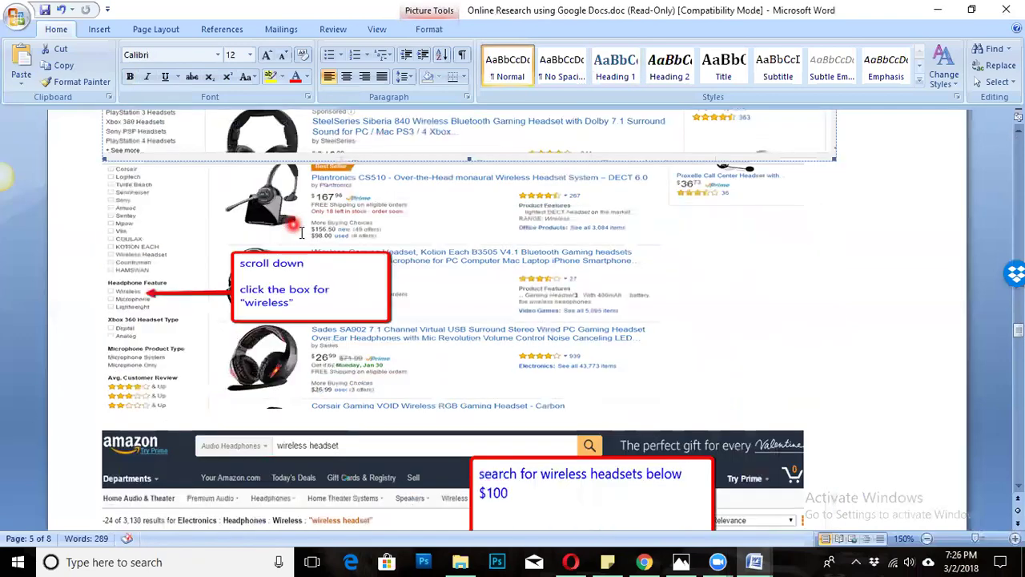
pyautogui.scroll(-1, 360, 272)
pyautogui.scroll(-3, 681, 299)
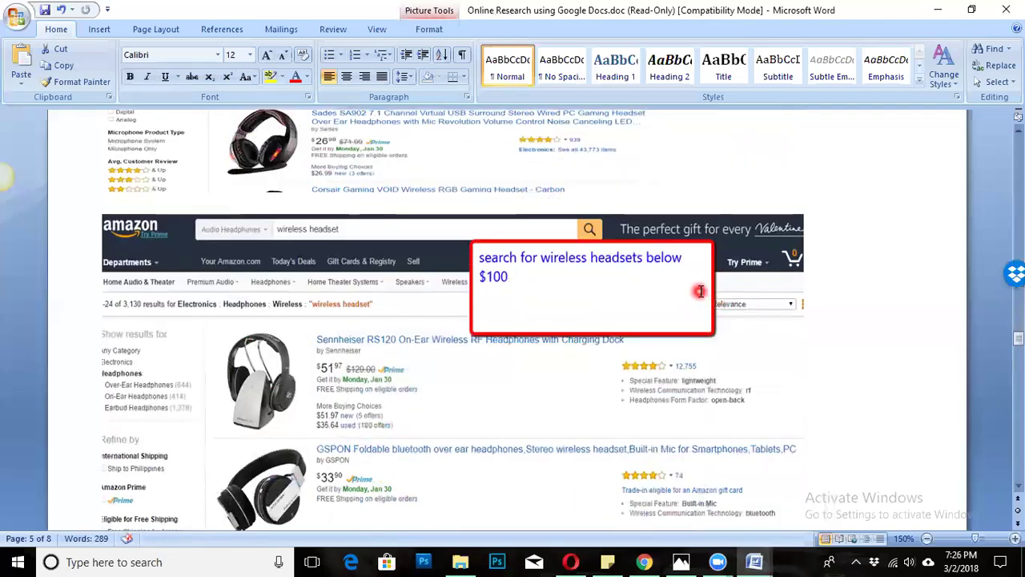
pyautogui.scroll(-1, 749, 288)
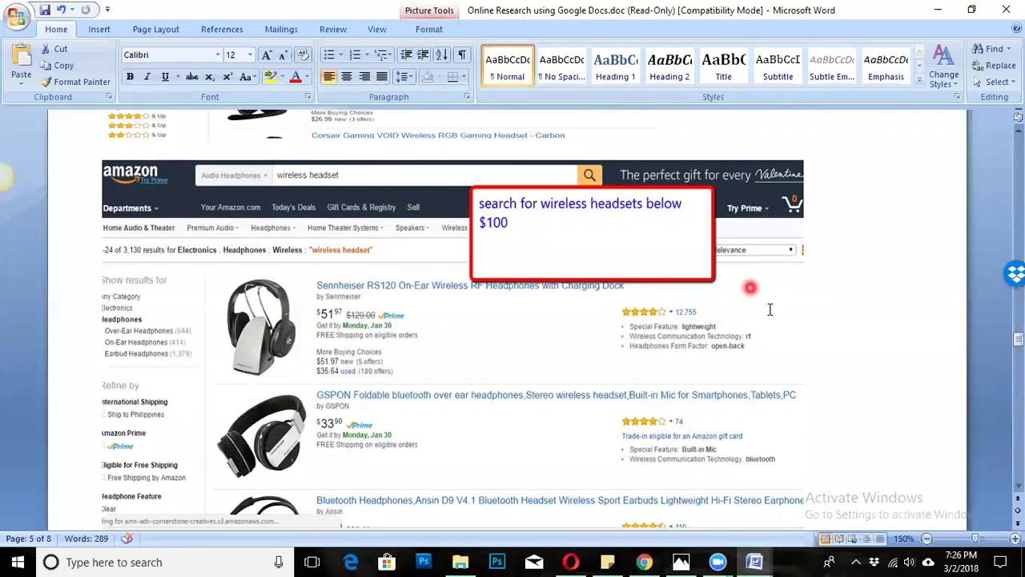
pyautogui.scroll(-10, 513, 348)
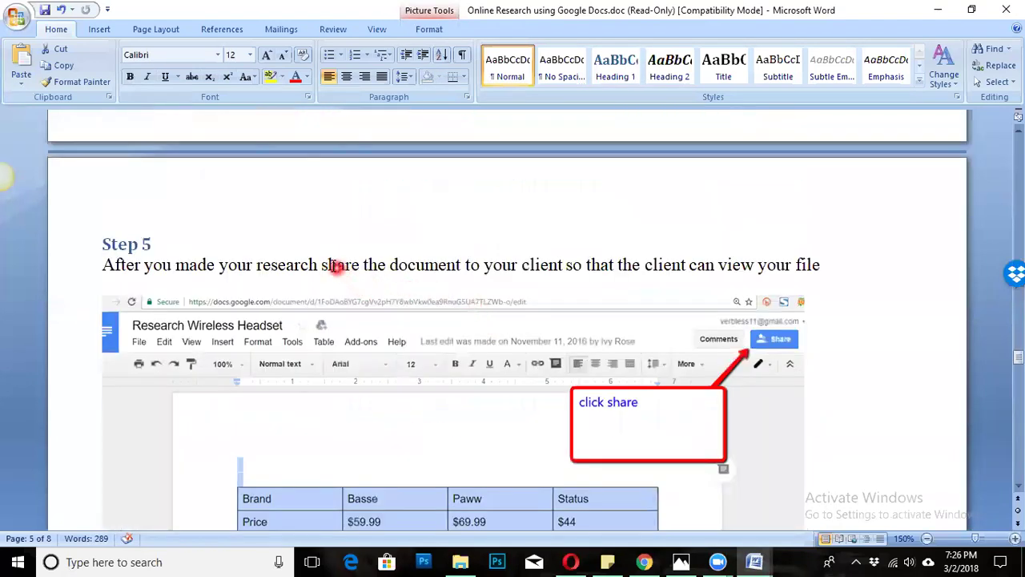
pyautogui.scroll(-4, 326, 261)
pyautogui.scroll(4, 430, 274)
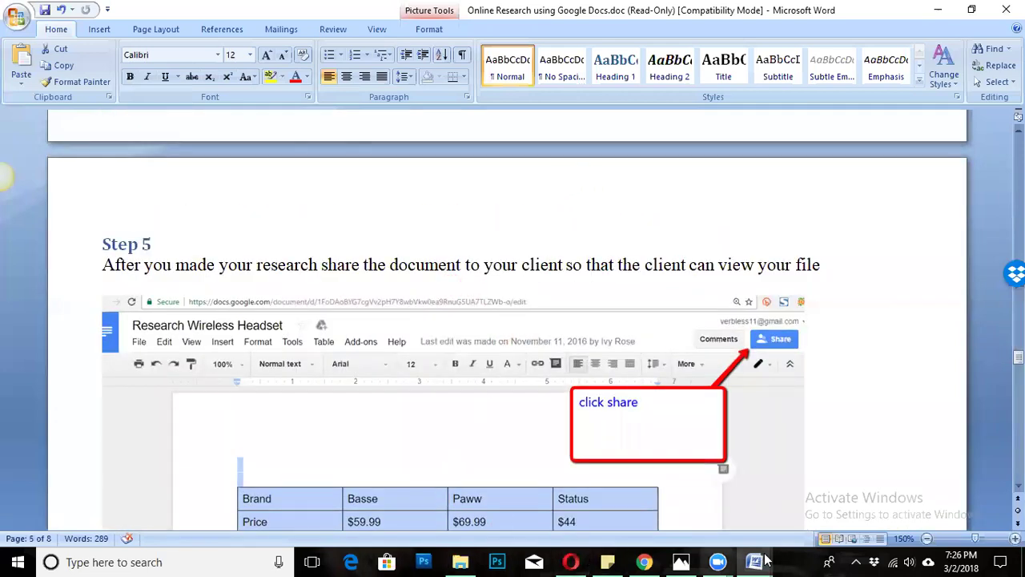
pyautogui.moveTo(717, 561)
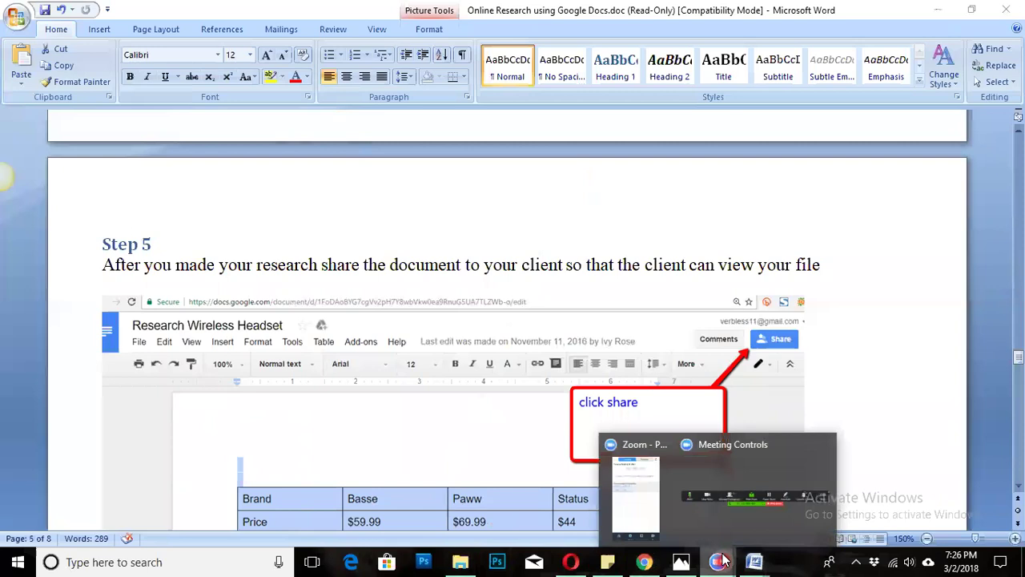
pyautogui.click(655, 560)
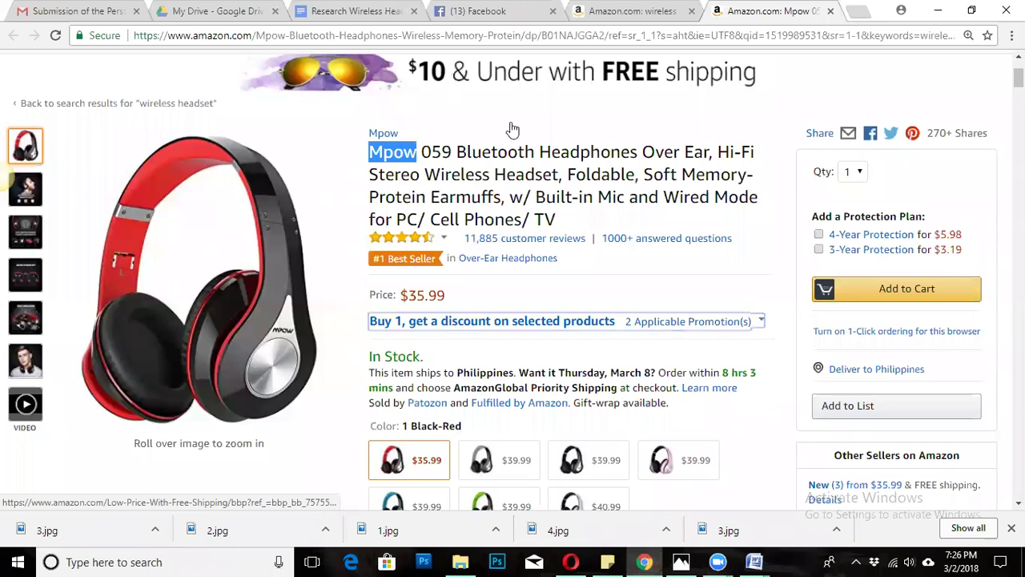
# Copy the $35.99 price from the Mpow product page and paste it beside Price in the table.
pyautogui.click(346, 13)
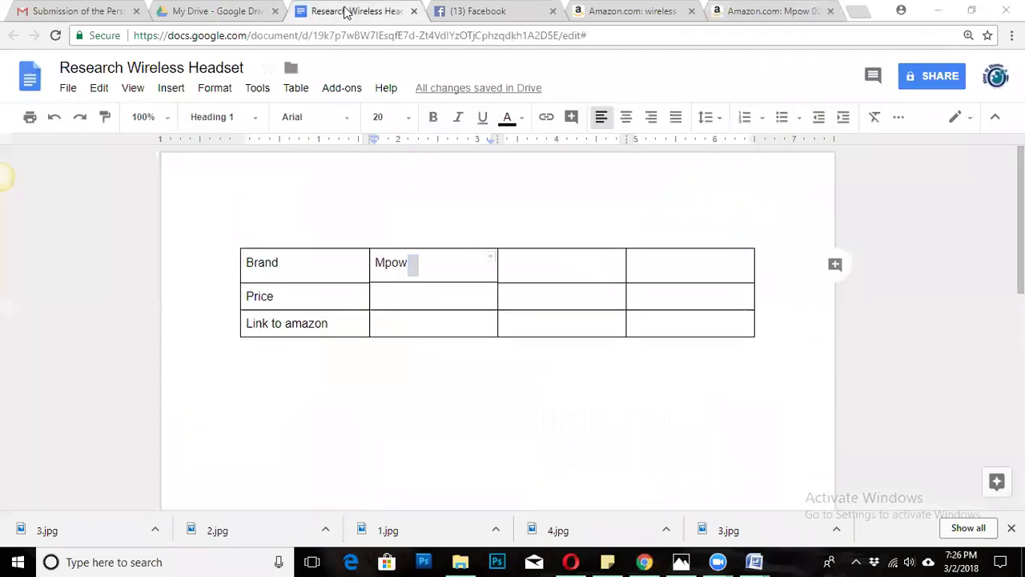
pyautogui.click(438, 304)
pyautogui.moveTo(451, 291); pyautogui.dragTo(376, 260)
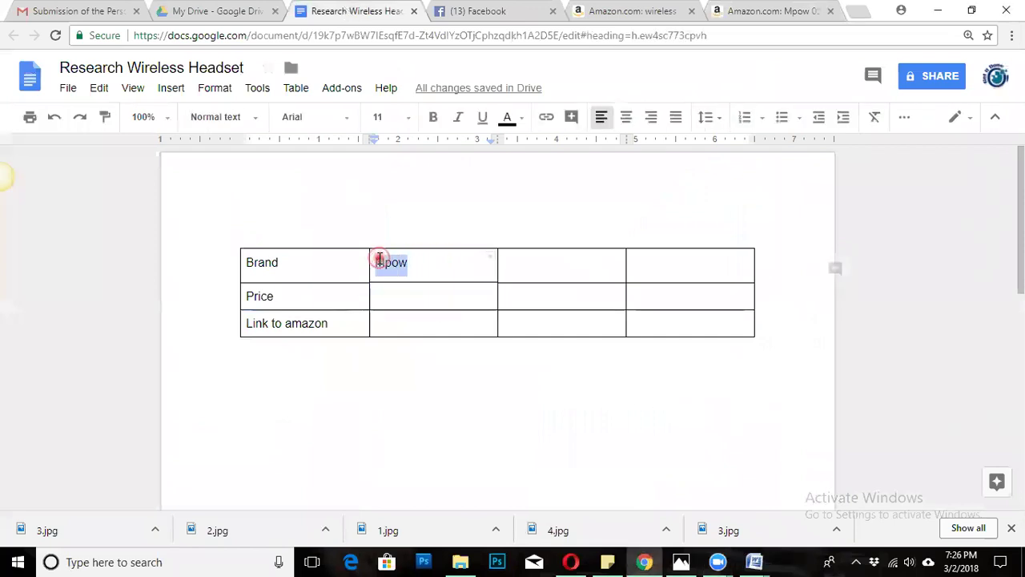
pyautogui.doubleClick(414, 262)
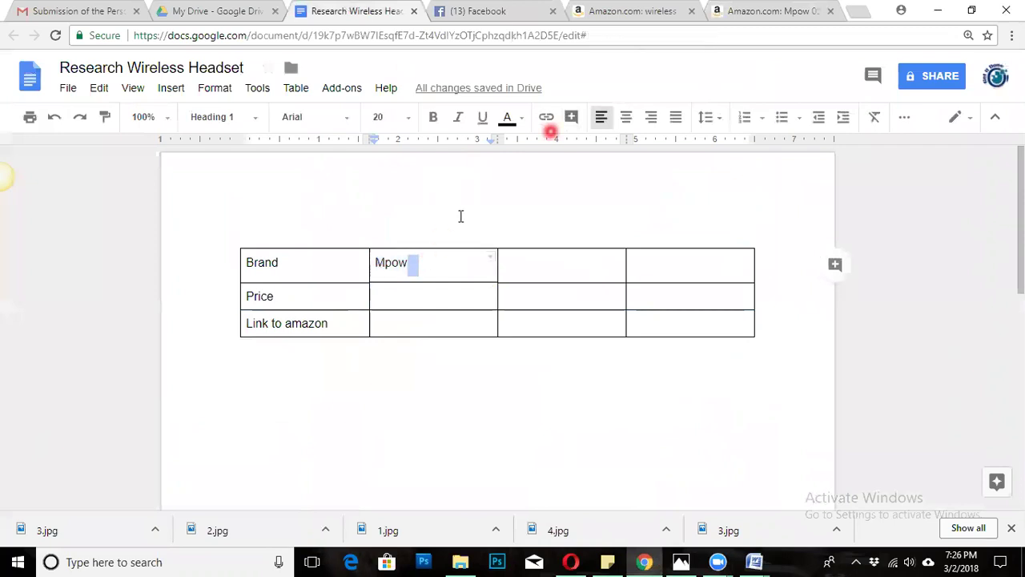
pyautogui.hotkey('ctrl', '9')
pyautogui.moveTo(466, 294); pyautogui.dragTo(400, 294)
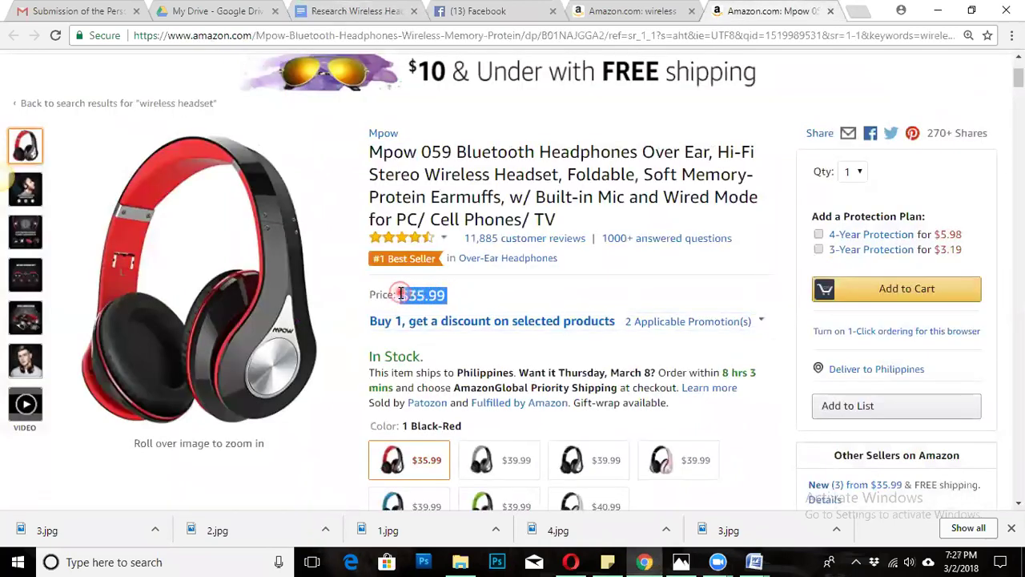
pyautogui.hotkey('ctrl', 'c')
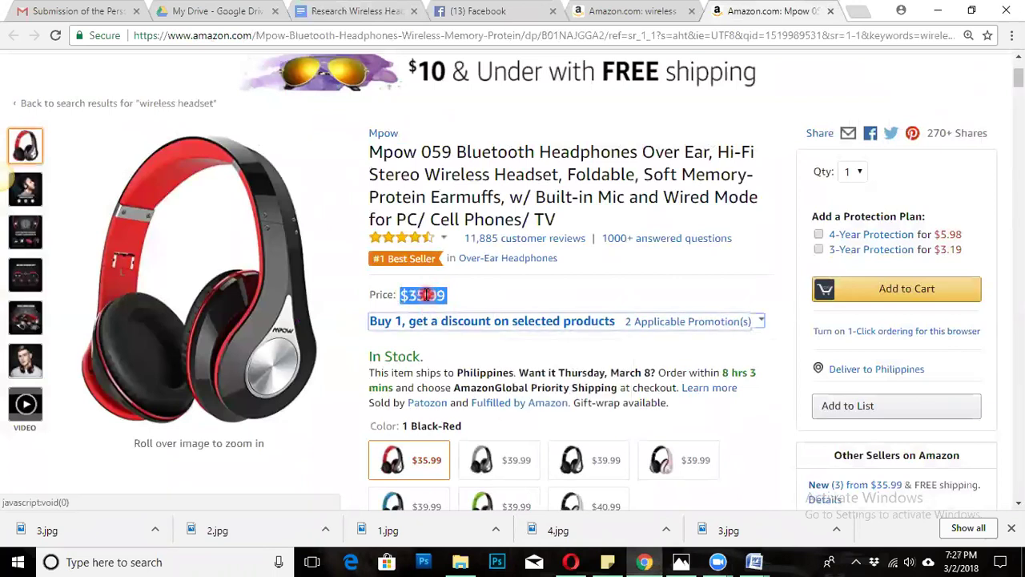
pyautogui.click(356, 18)
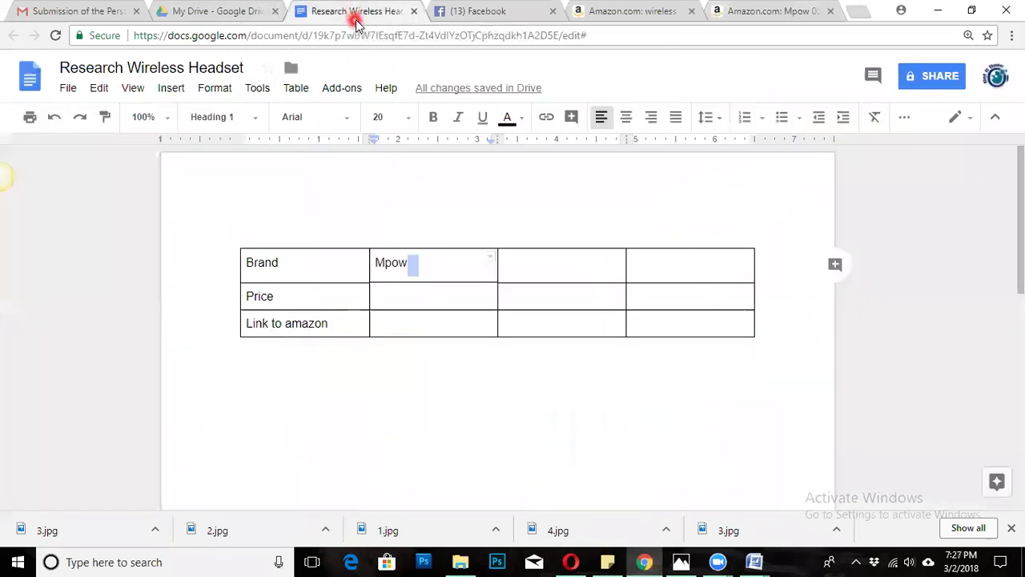
pyautogui.doubleClick(389, 294)
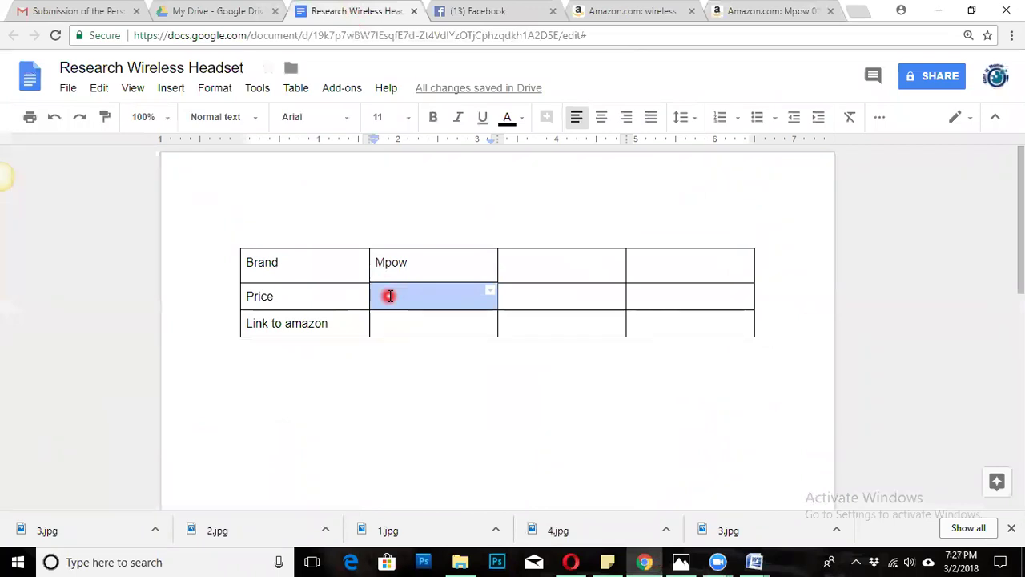
pyautogui.hotkey('ctrl', 'v')
# Select the empty cell beside Link to amazon, then return to the Amazon Mpow product page.
pyautogui.doubleClick(430, 327)
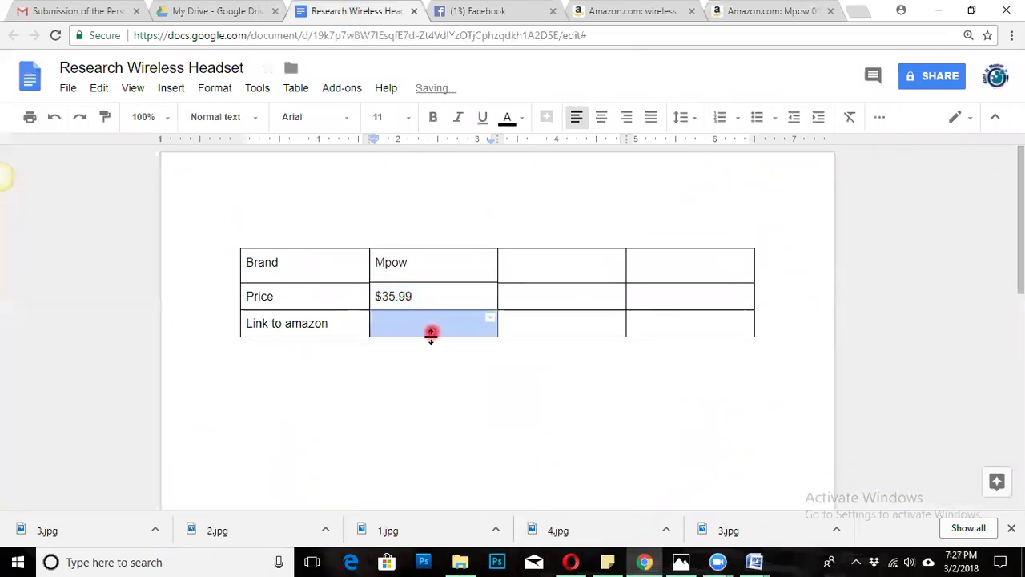
pyautogui.click(442, 292)
pyautogui.doubleClick(447, 273)
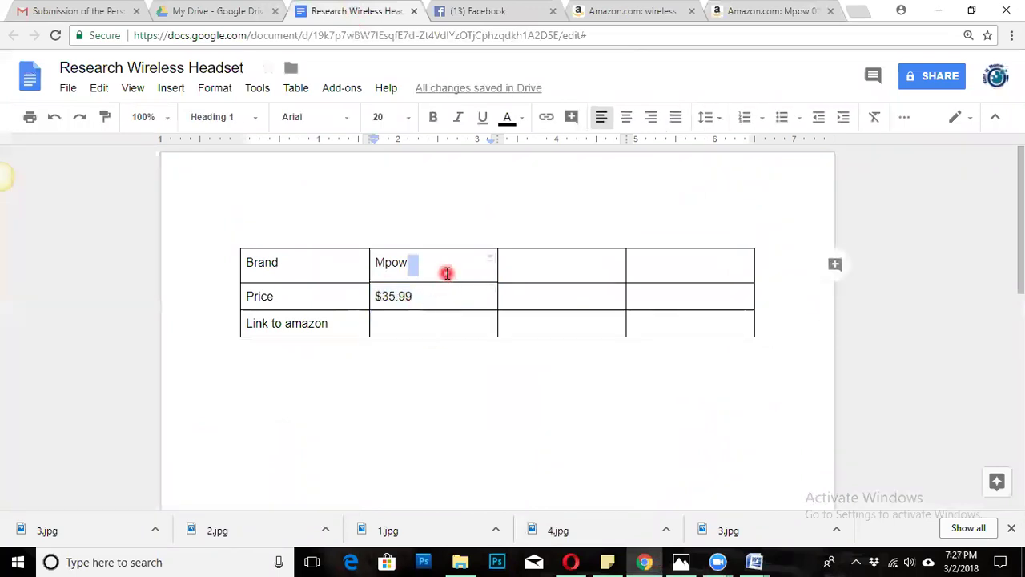
pyautogui.doubleClick(419, 322)
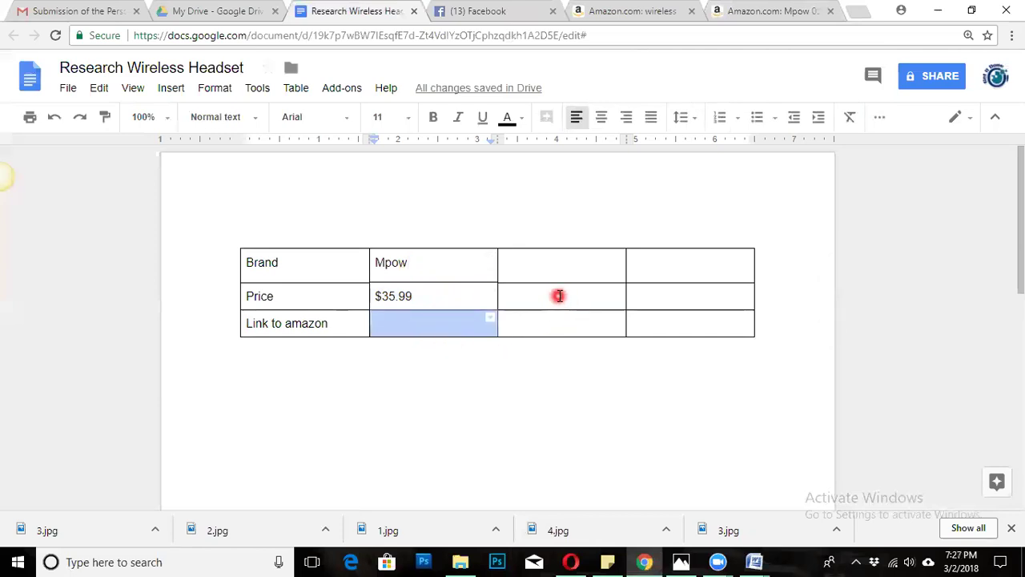
pyautogui.click(450, 293)
pyautogui.doubleClick(445, 325)
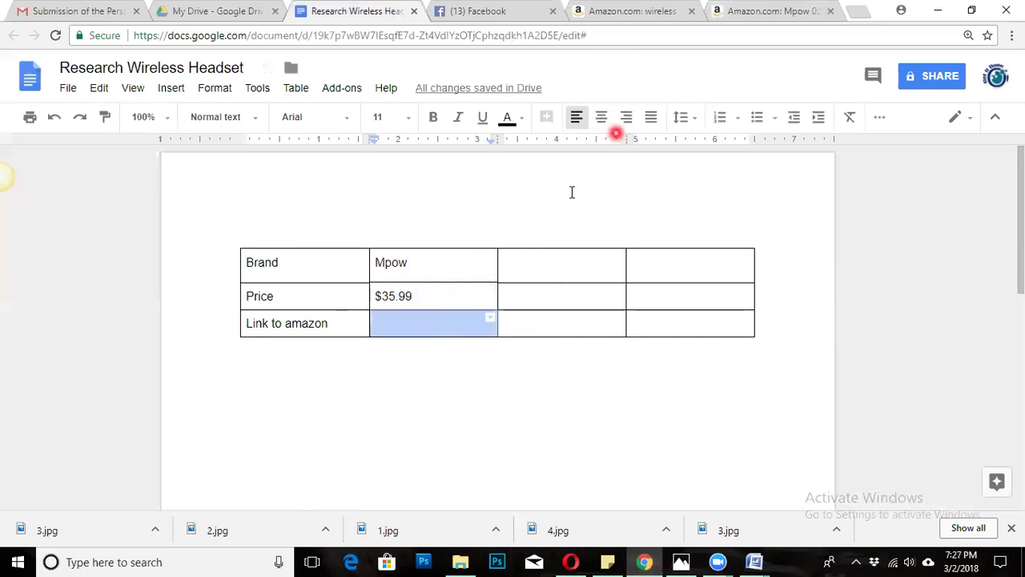
pyautogui.click(745, 13)
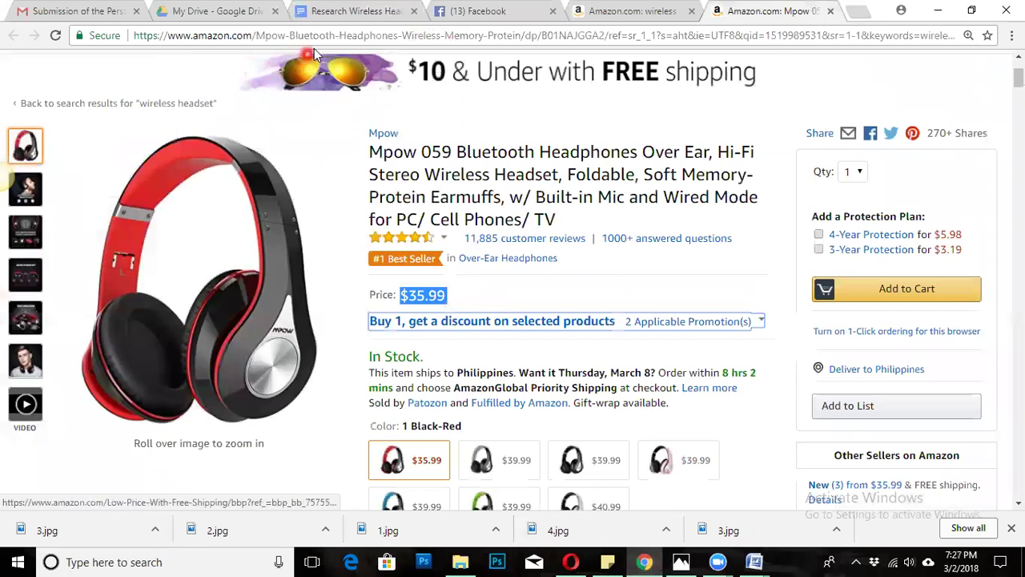
# Copy the Mpow page's Amazon URL and paste it into the Link to amazon cell.
pyautogui.click(337, 37)
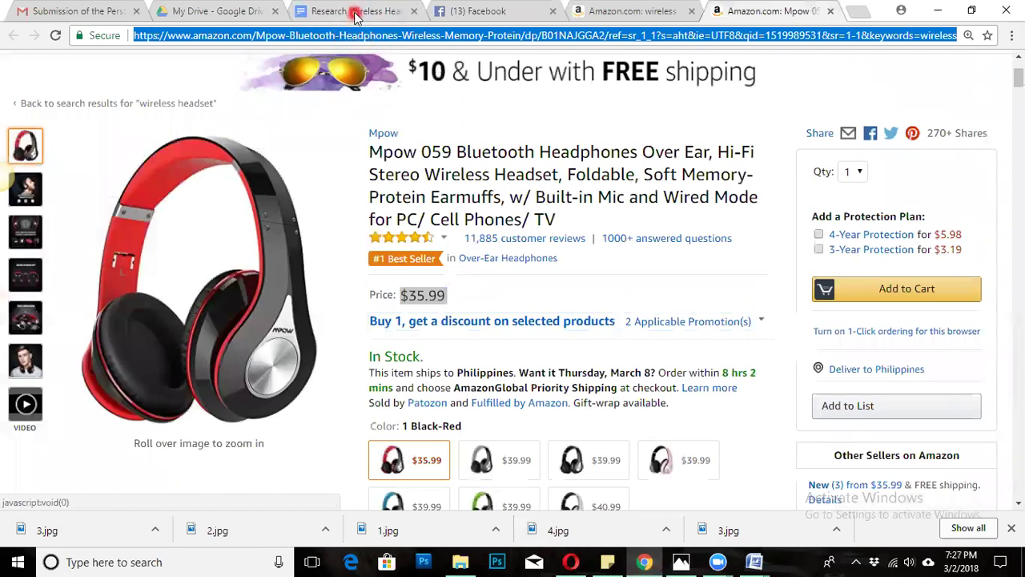
pyautogui.click(356, 13)
pyautogui.click(386, 320)
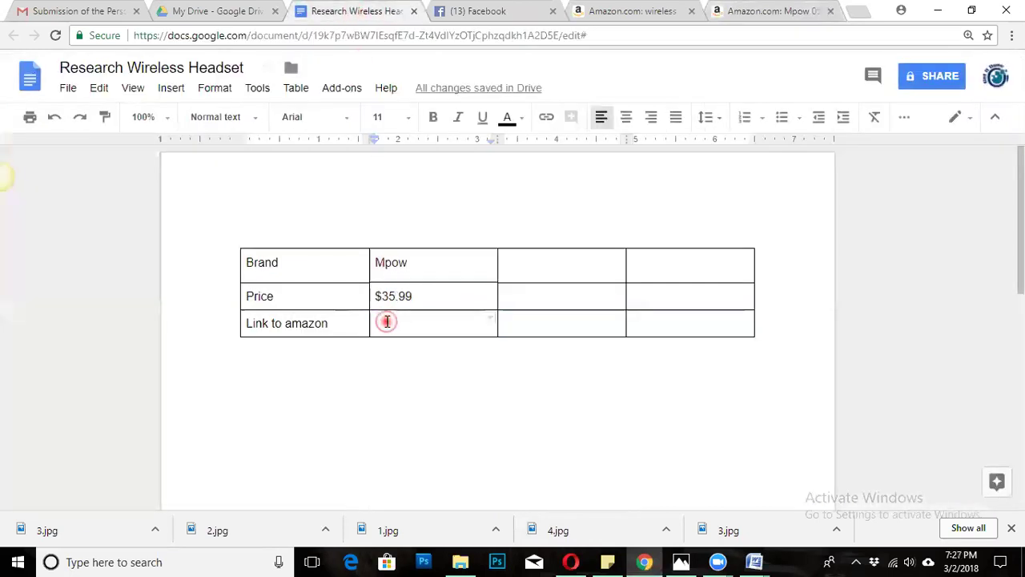
pyautogui.click(386, 321)
pyautogui.hotkey('ctrl', 'v')
# Review the pasted address and the completed Mpow column of the table.
pyautogui.click(419, 264)
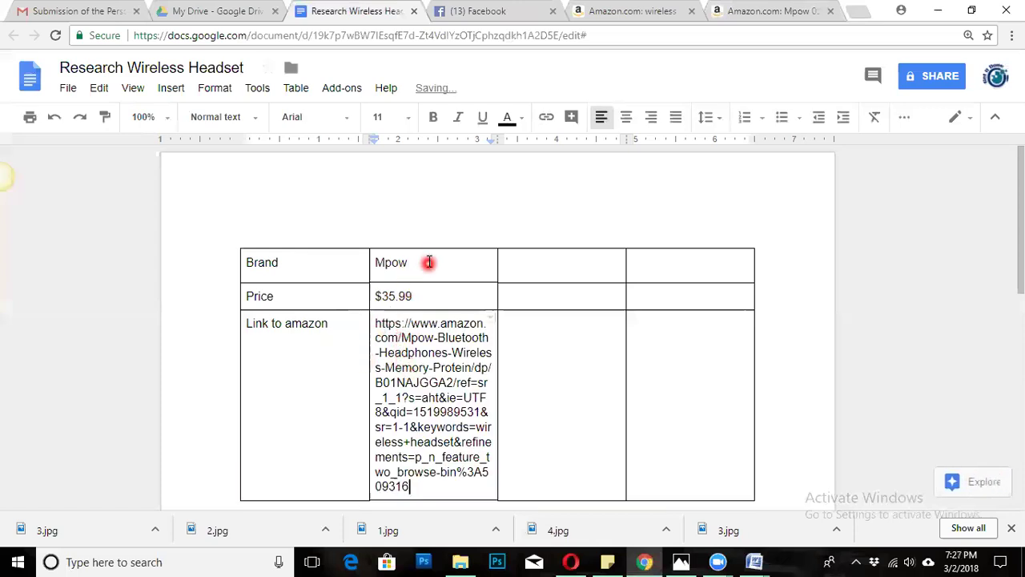
pyautogui.click(438, 367)
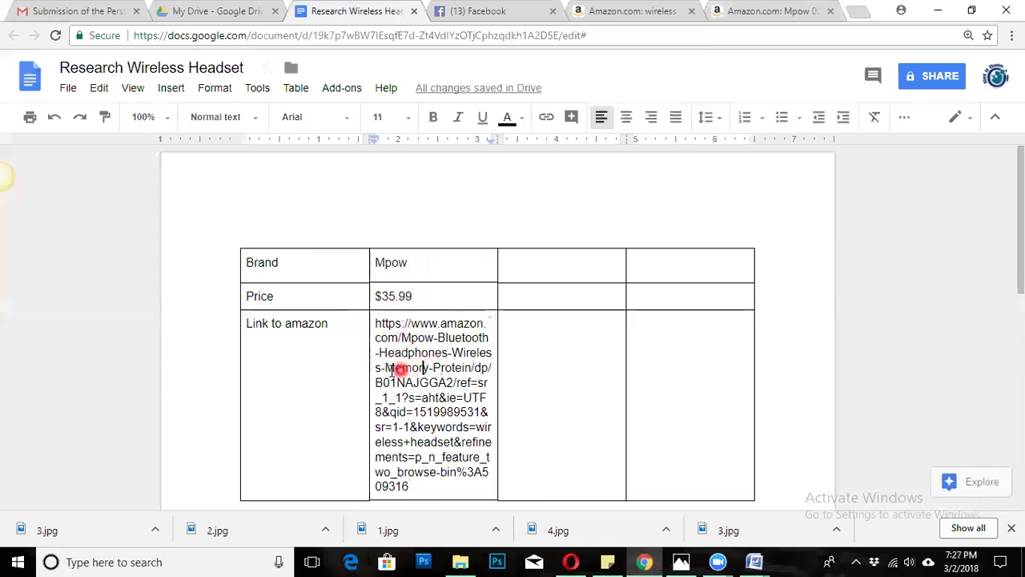
pyautogui.moveTo(328, 322); pyautogui.dragTo(234, 321)
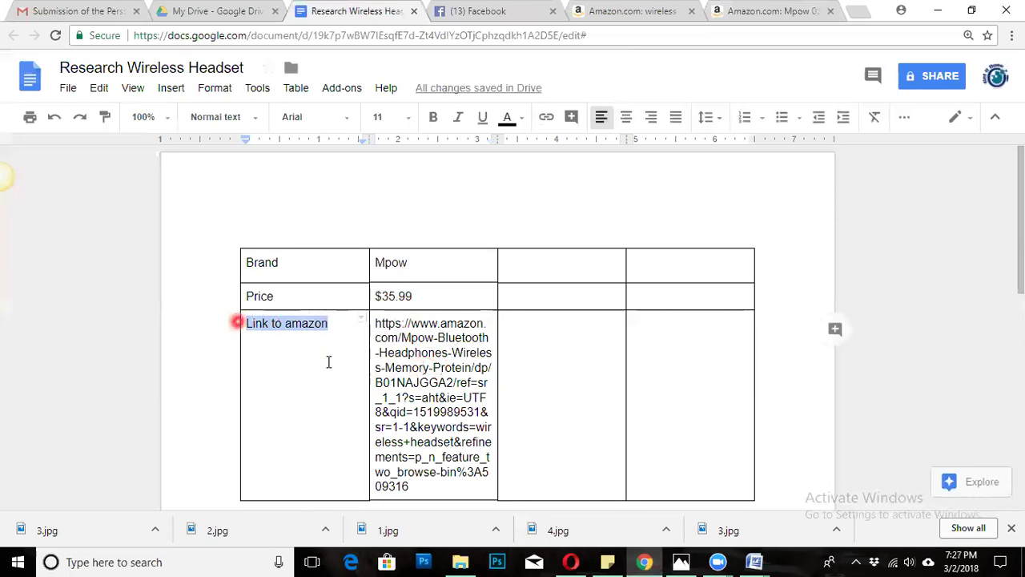
pyautogui.click(410, 366)
pyautogui.scroll(-2, 476, 393)
pyautogui.scroll(2, 448, 254)
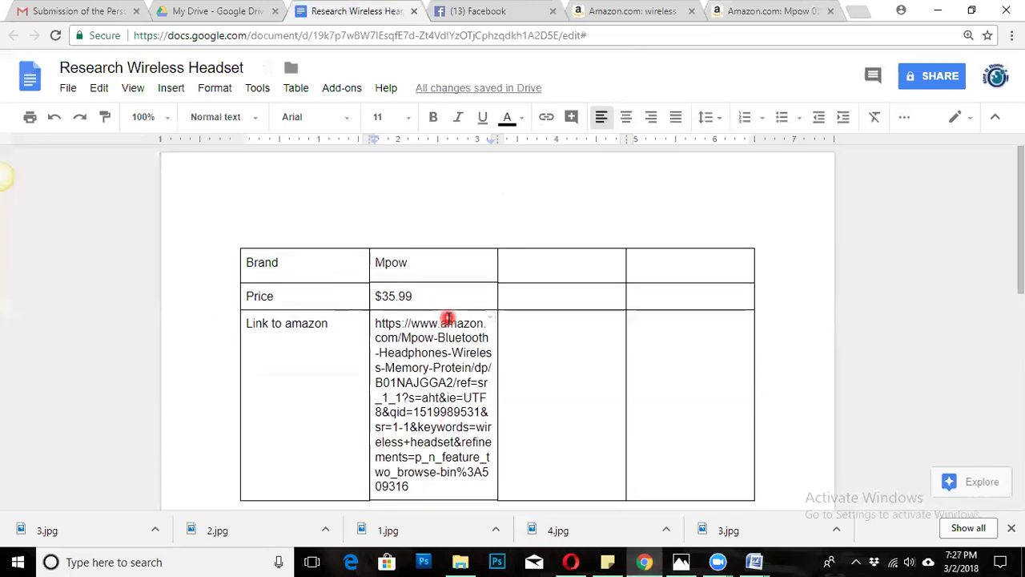
pyautogui.moveTo(429, 269); pyautogui.dragTo(427, 359)
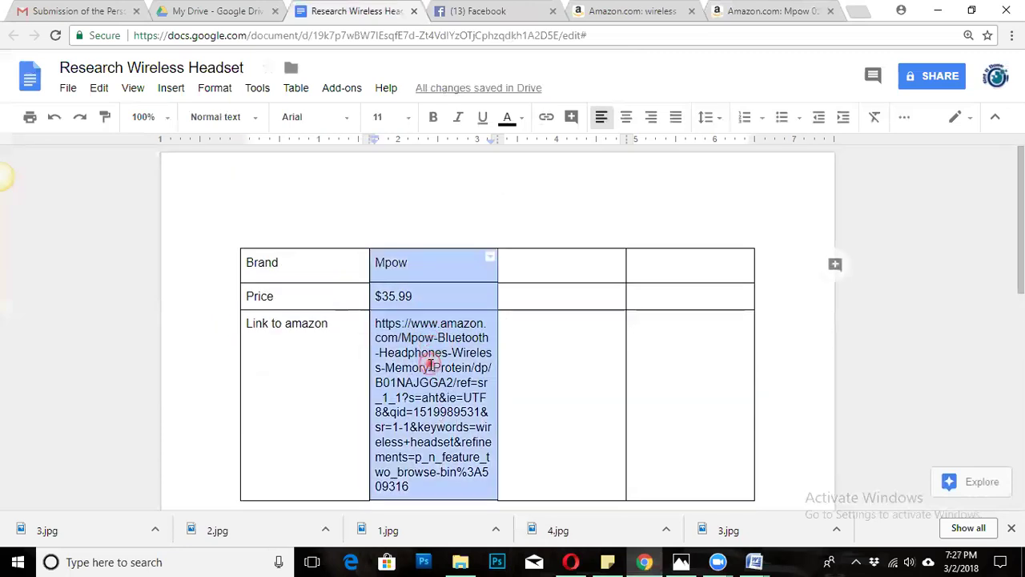
pyautogui.click(445, 408)
# Add an empty line directly below the comparison table.
pyautogui.scroll(-4, 441, 385)
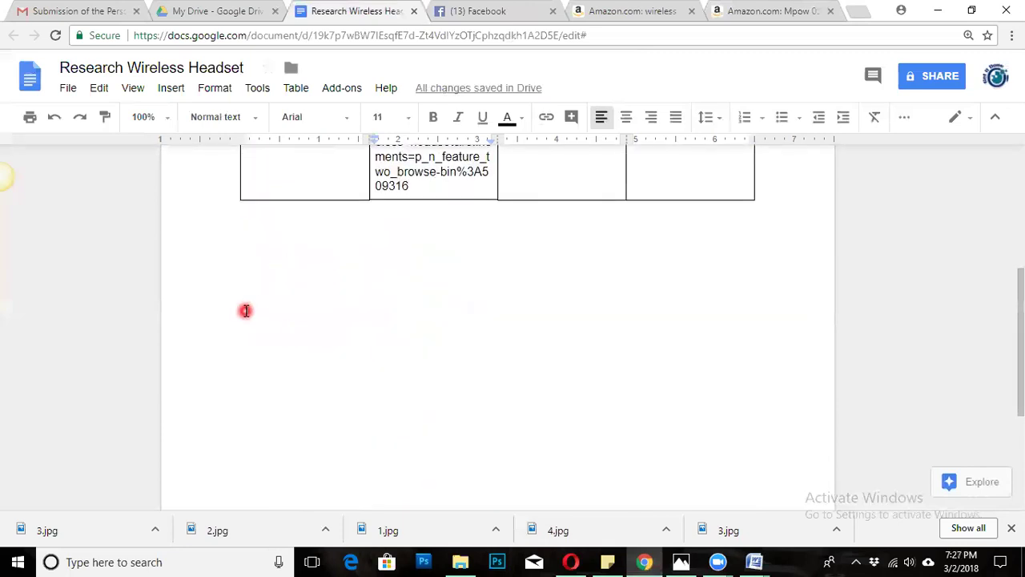
pyautogui.click(245, 311)
pyautogui.click(542, 258)
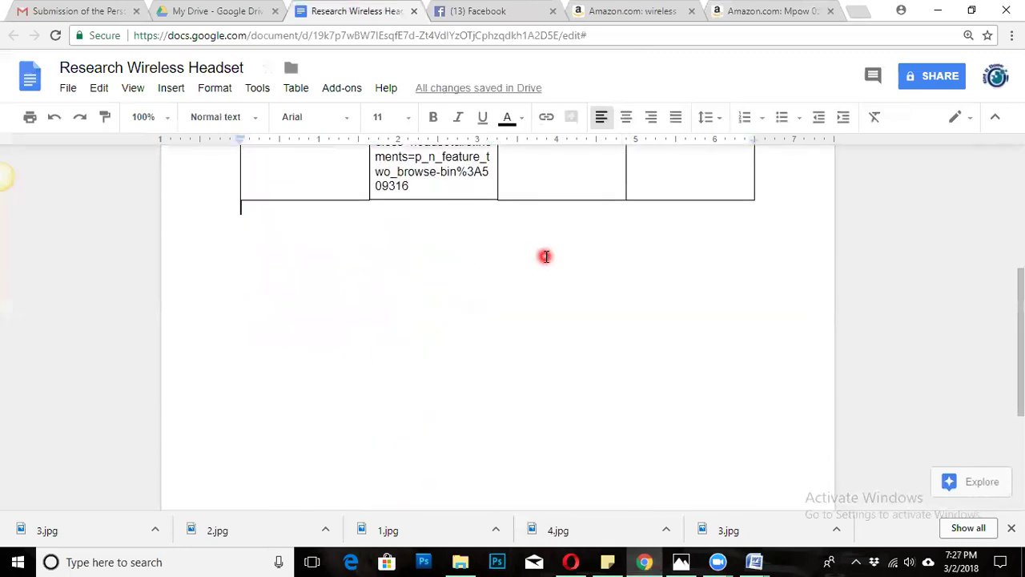
pyautogui.press('Return')
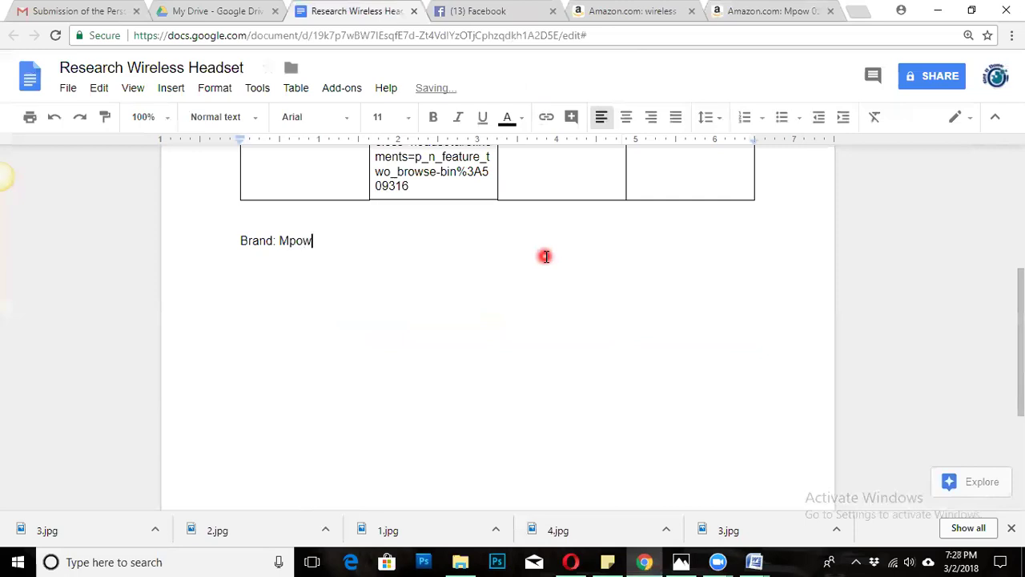
# Start a new line after 'Brand: Mpow' and bring back the Amazon Mpow 059 page.
pyautogui.scroll(4, 546, 256)
pyautogui.scroll(-2, 529, 402)
pyautogui.scroll(-1, 490, 393)
pyautogui.press('Return')
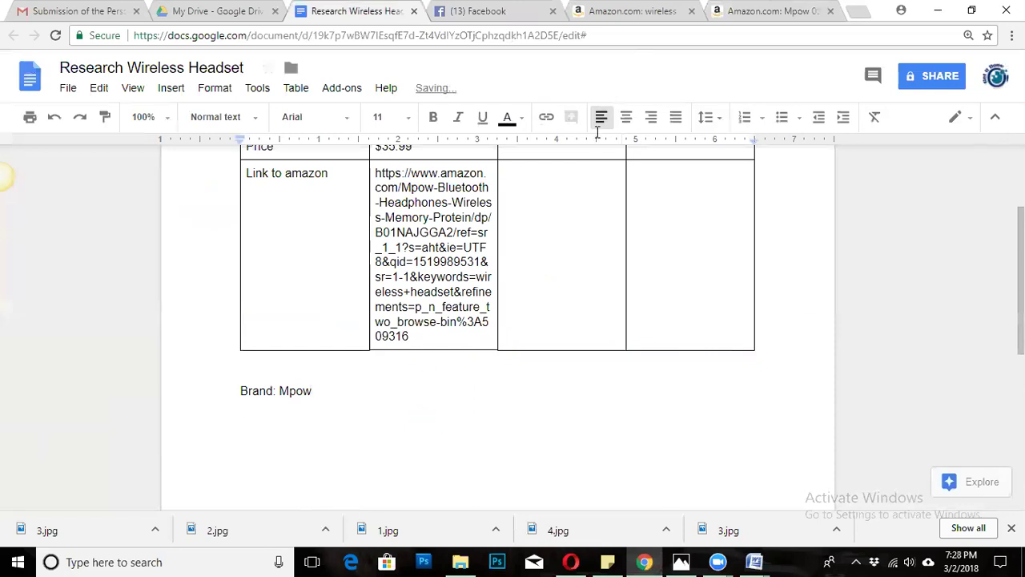
pyautogui.click(768, 11)
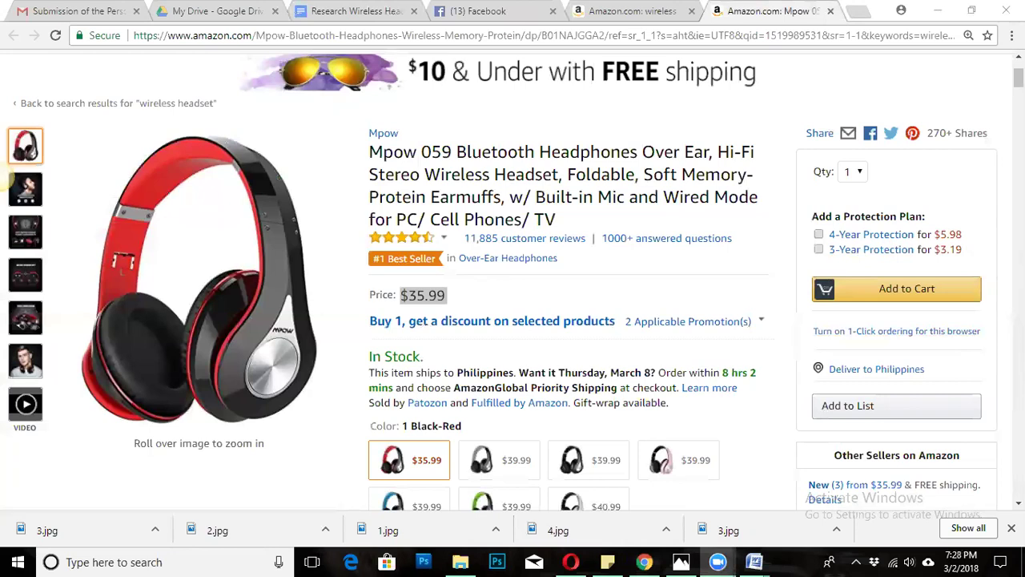
# Capture the Mpow 059 photo, title and price region in Snagit and copy the image.
pyautogui.click(4, 178)
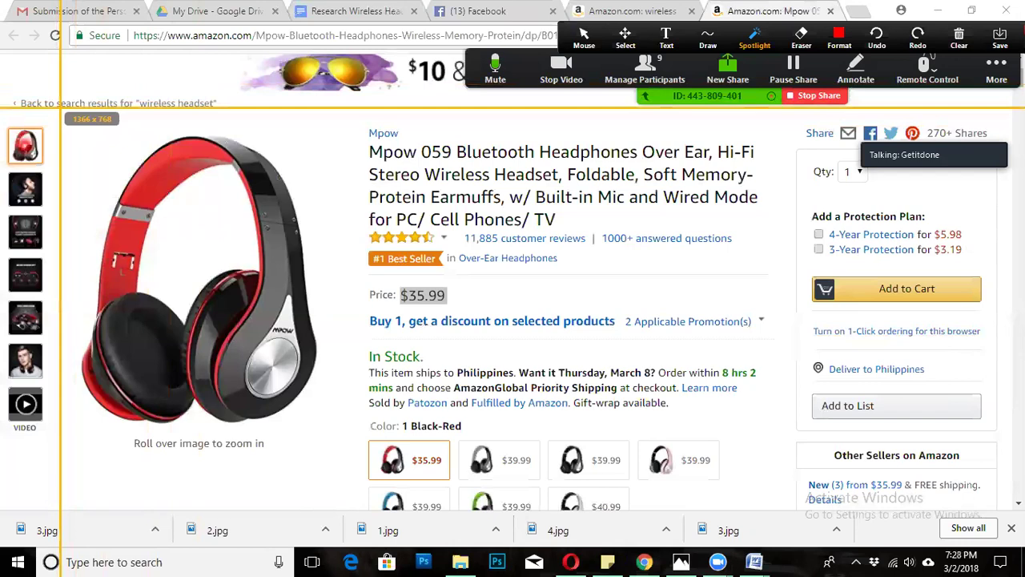
pyautogui.moveTo(65, 109); pyautogui.dragTo(800, 508)
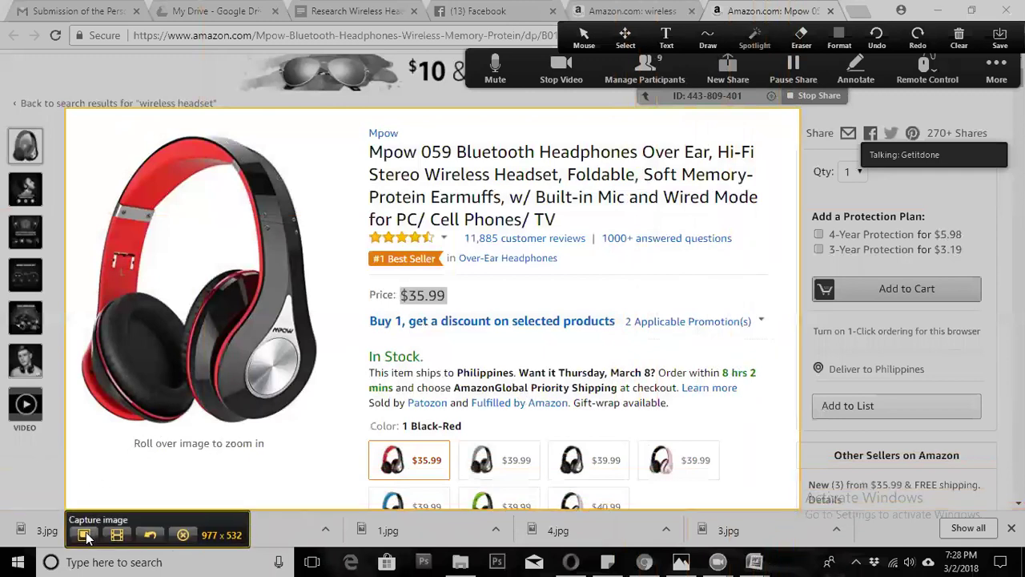
pyautogui.click(85, 535)
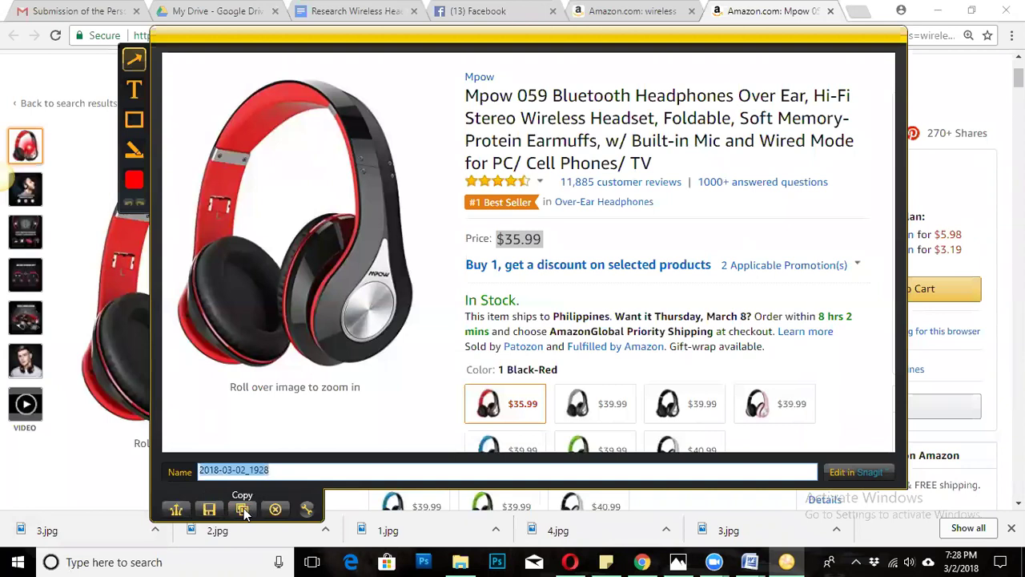
pyautogui.click(244, 510)
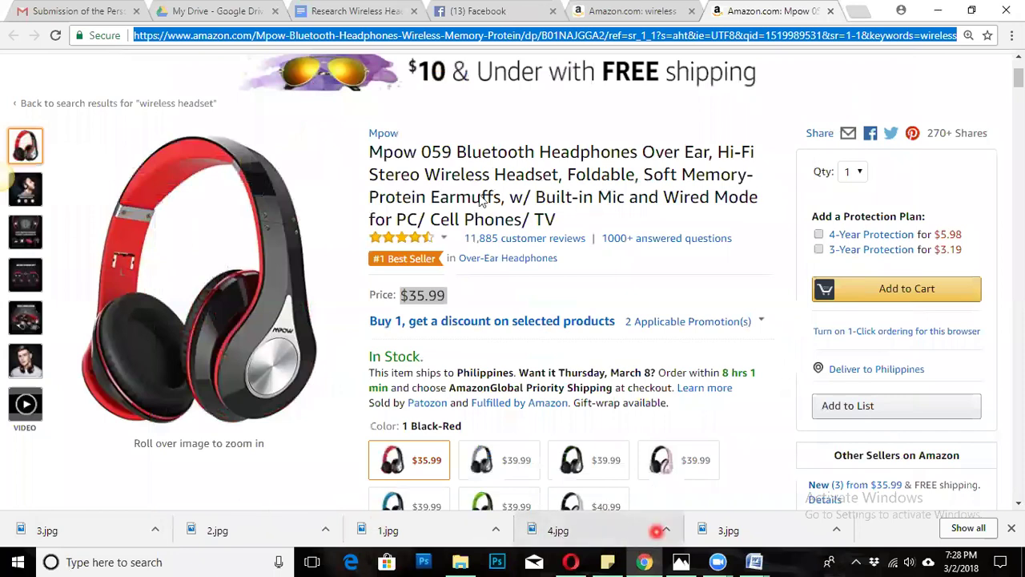
pyautogui.click(344, 11)
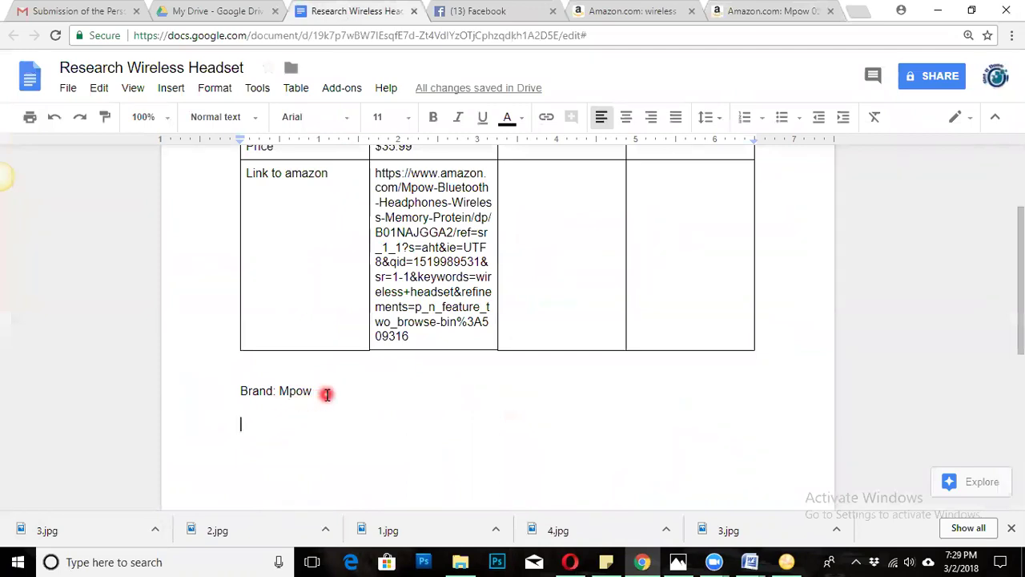
# Paste the Mpow 059 screenshot onto the empty line below 'Brand: Mpow'.
pyautogui.doubleClick(260, 422)
pyautogui.click(264, 422)
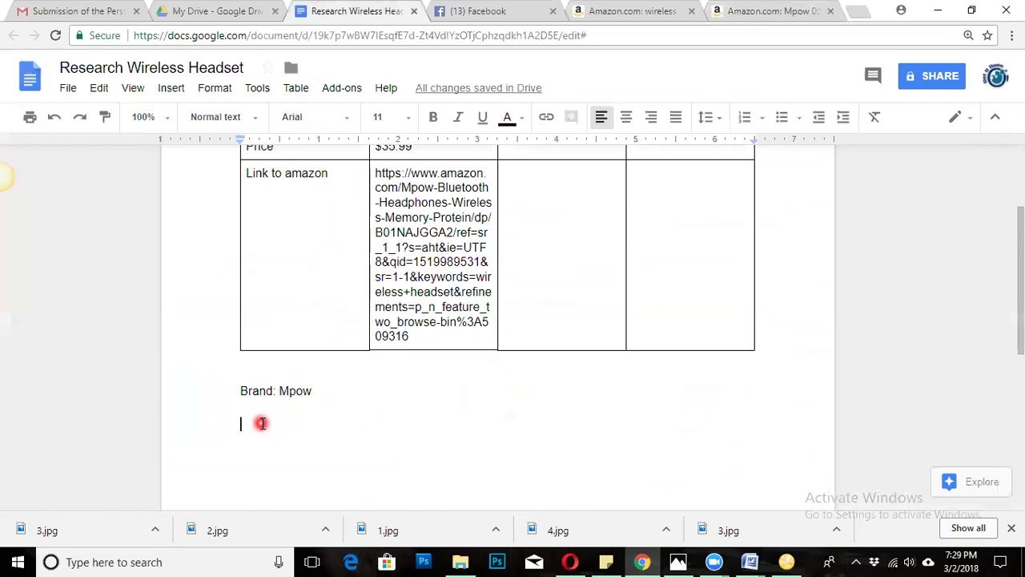
pyautogui.hotkey('ctrl', 'v')
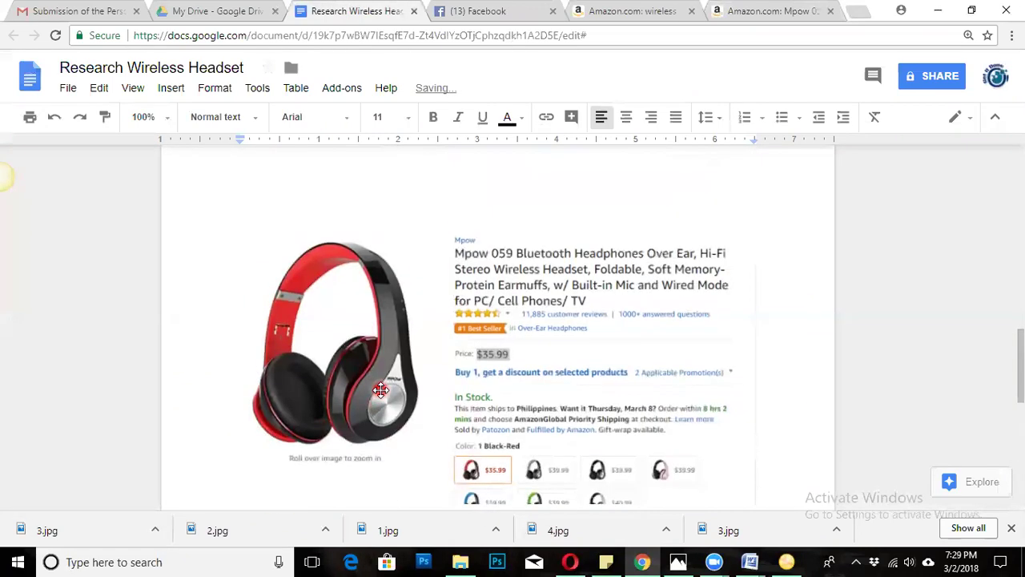
pyautogui.scroll(5, 380, 390)
pyautogui.scroll(-2, 382, 392)
pyautogui.scroll(-3, 382, 392)
pyautogui.click(482, 358)
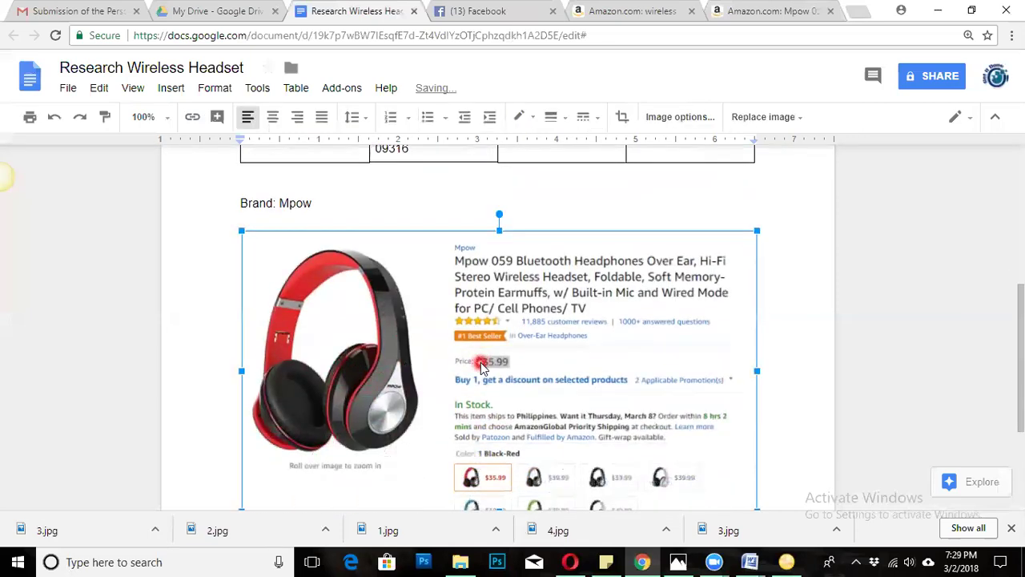
pyautogui.click(796, 318)
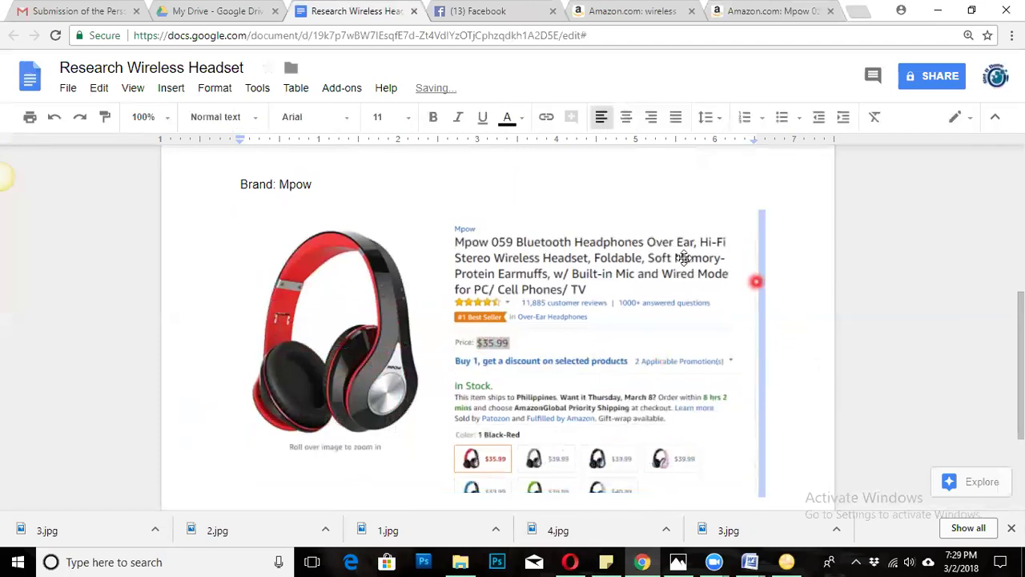
# Select the pasted screenshot, then put the cursor after 'Brand: Mpow'.
pyautogui.scroll(3, 679, 259)
pyautogui.scroll(-2, 678, 277)
pyautogui.click(469, 379)
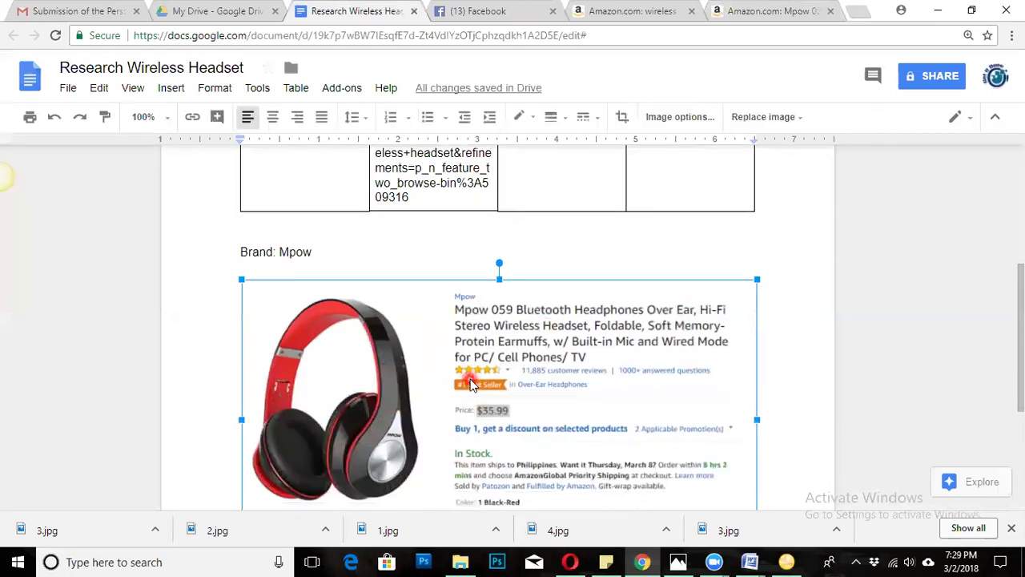
pyautogui.scroll(-1, 471, 383)
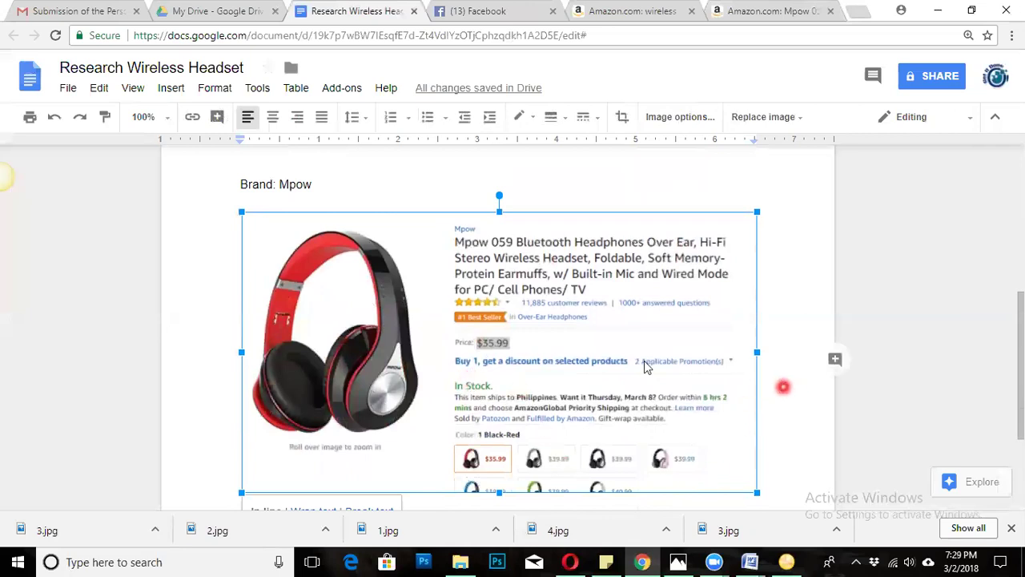
pyautogui.moveTo(4, 174)
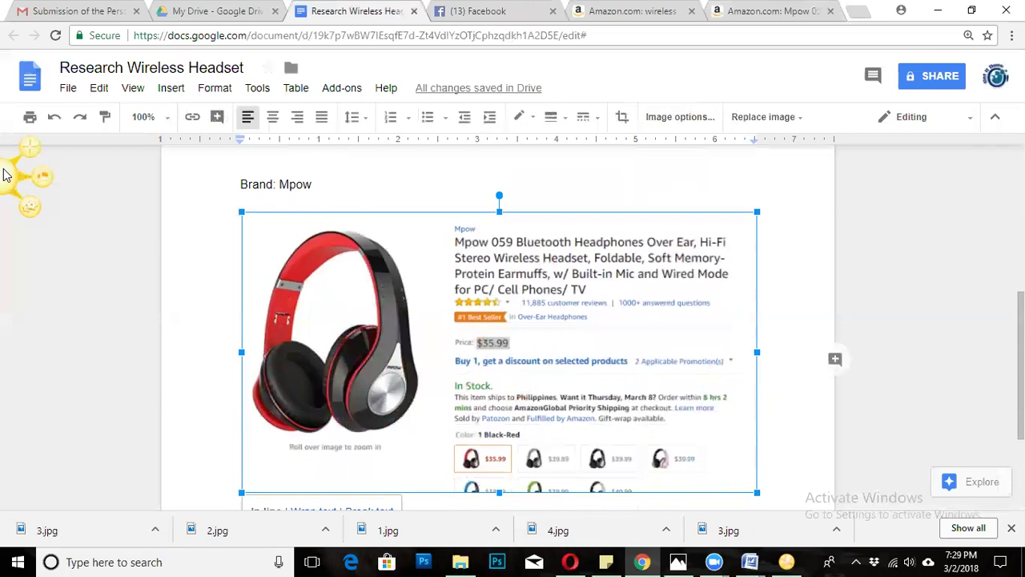
pyautogui.click(596, 183)
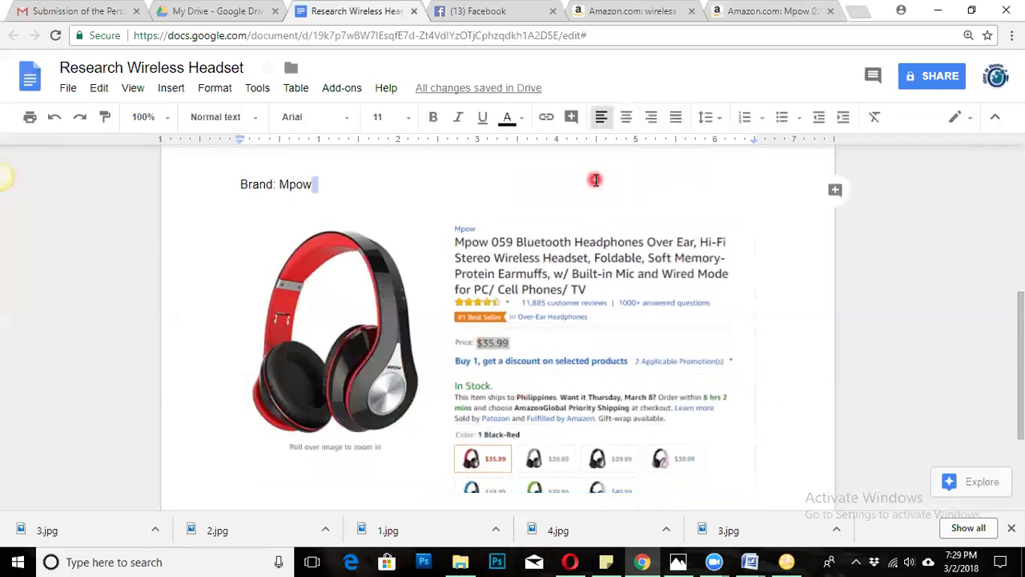
pyautogui.scroll(2, 744, 185)
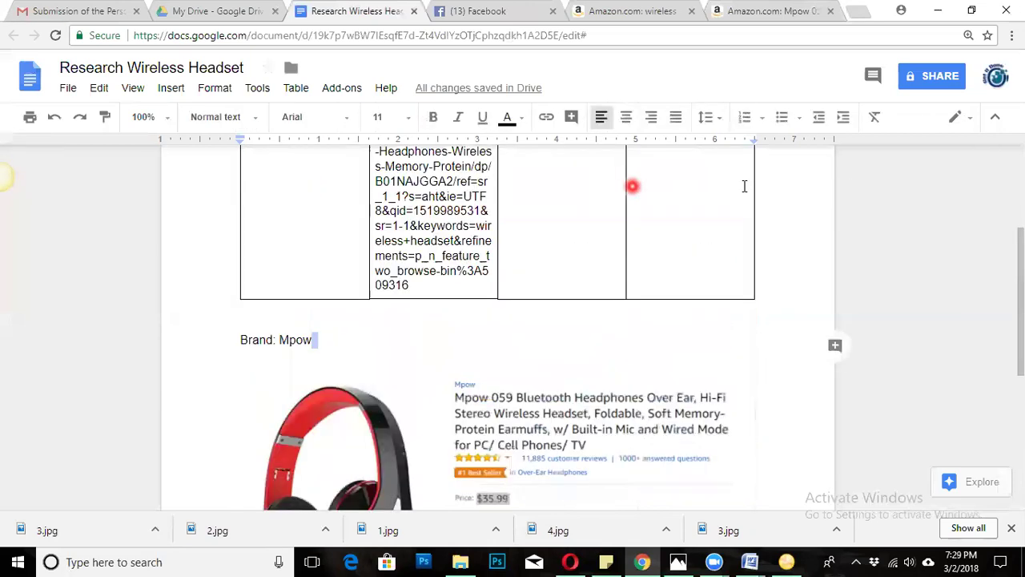
pyautogui.scroll(1, 744, 186)
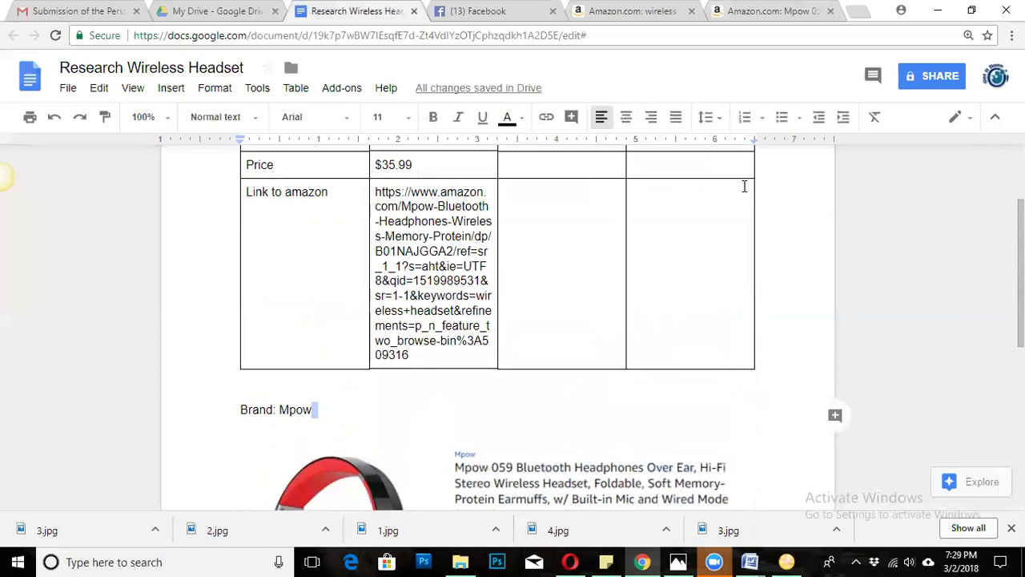
pyautogui.scroll(2, 743, 186)
# Check the Mpow table cells and screenshot, and dismiss Snagit's copied notification.
pyautogui.click(440, 259)
pyautogui.click(453, 309)
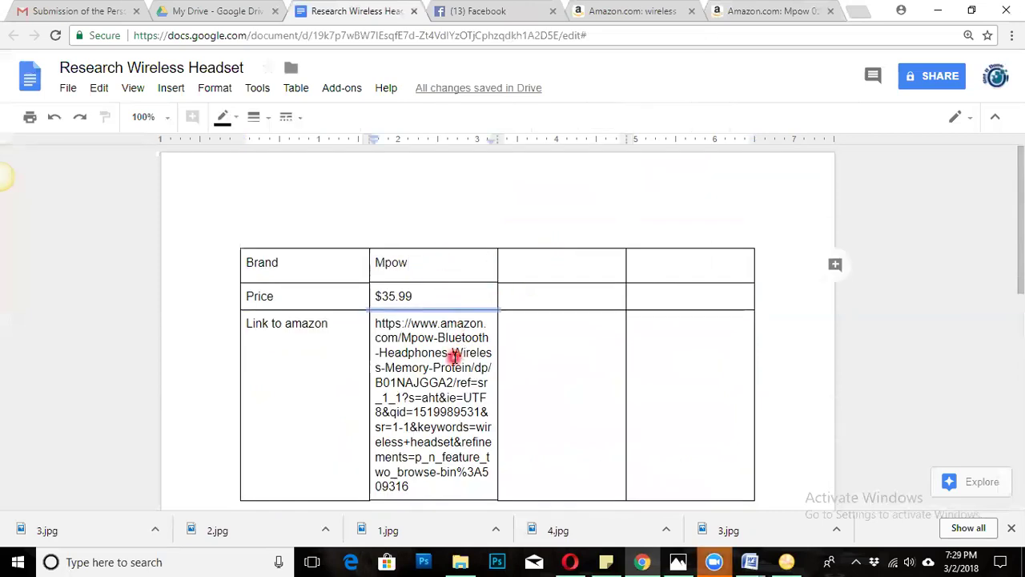
pyautogui.click(541, 344)
pyautogui.scroll(-5, 542, 343)
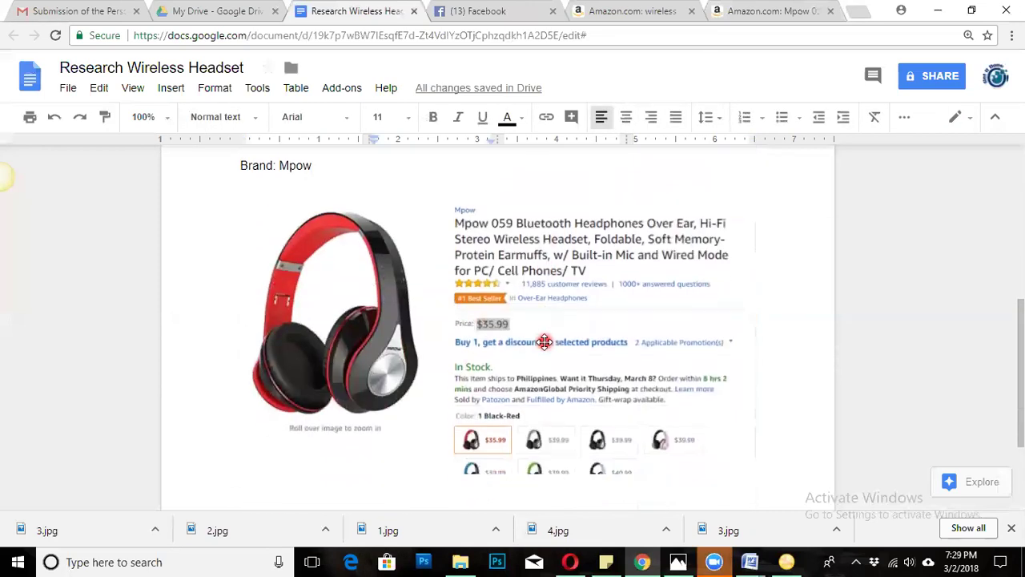
pyautogui.click(544, 342)
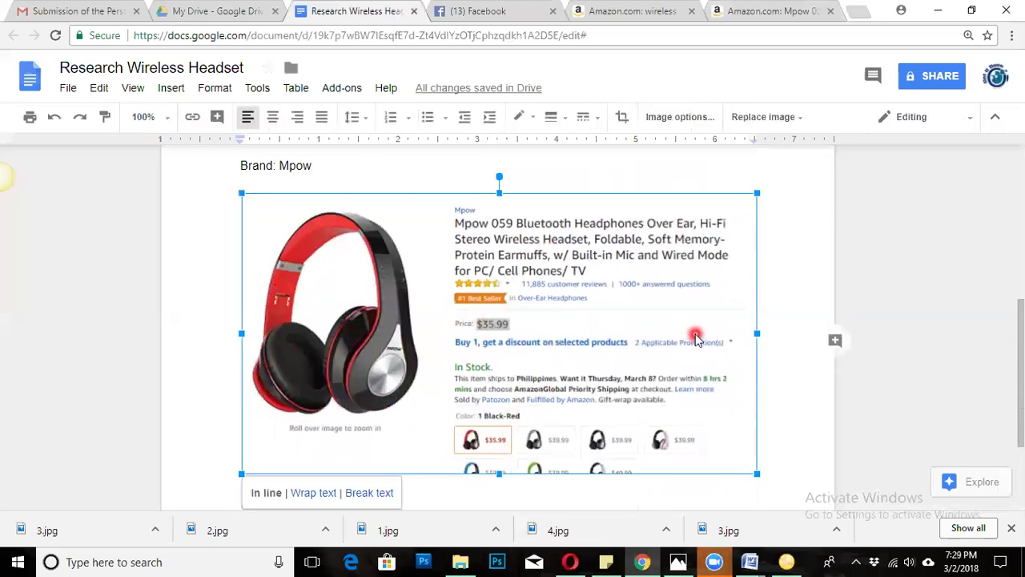
pyautogui.scroll(-1, 449, 387)
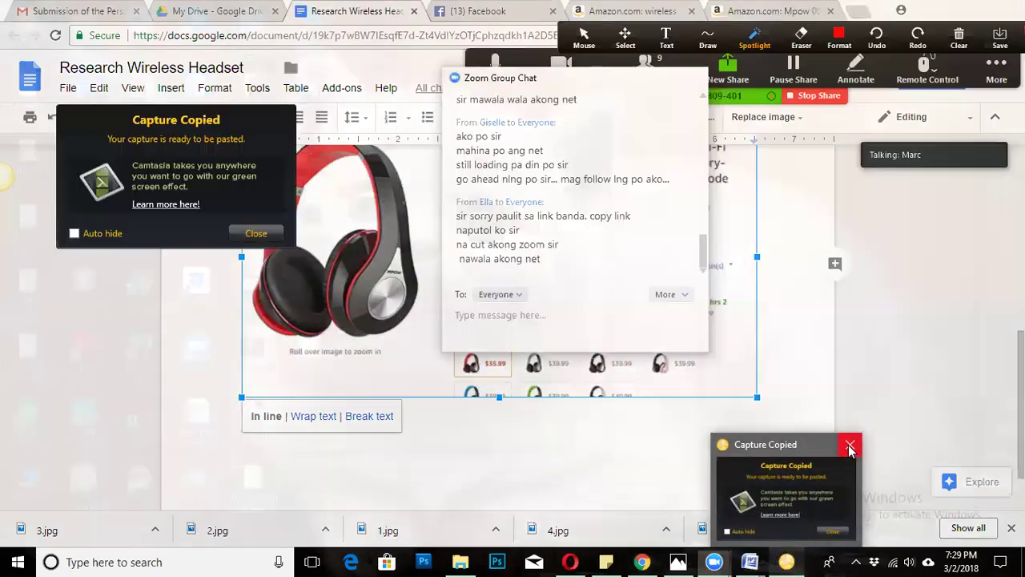
pyautogui.click(847, 447)
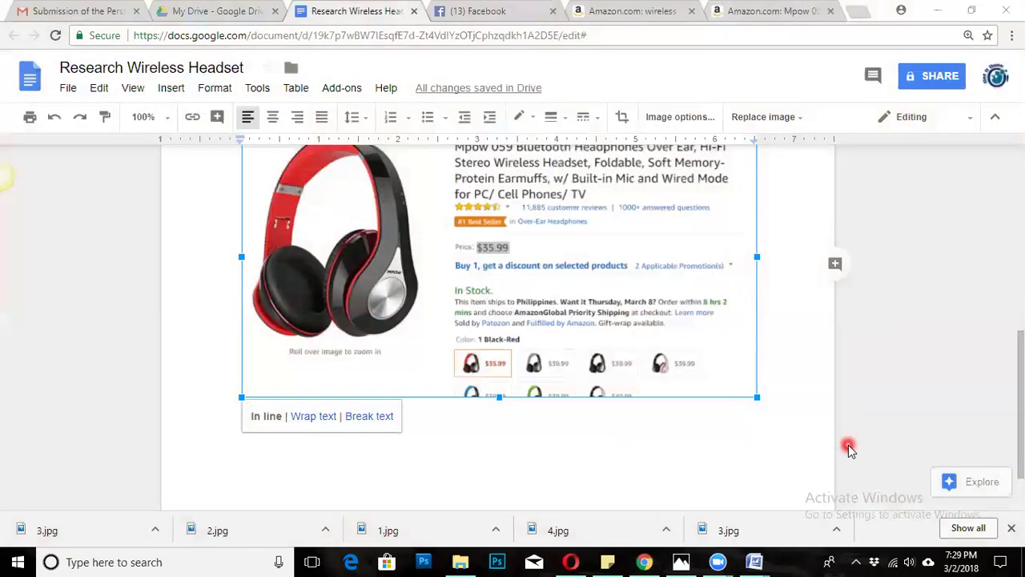
pyautogui.scroll(1, 659, 456)
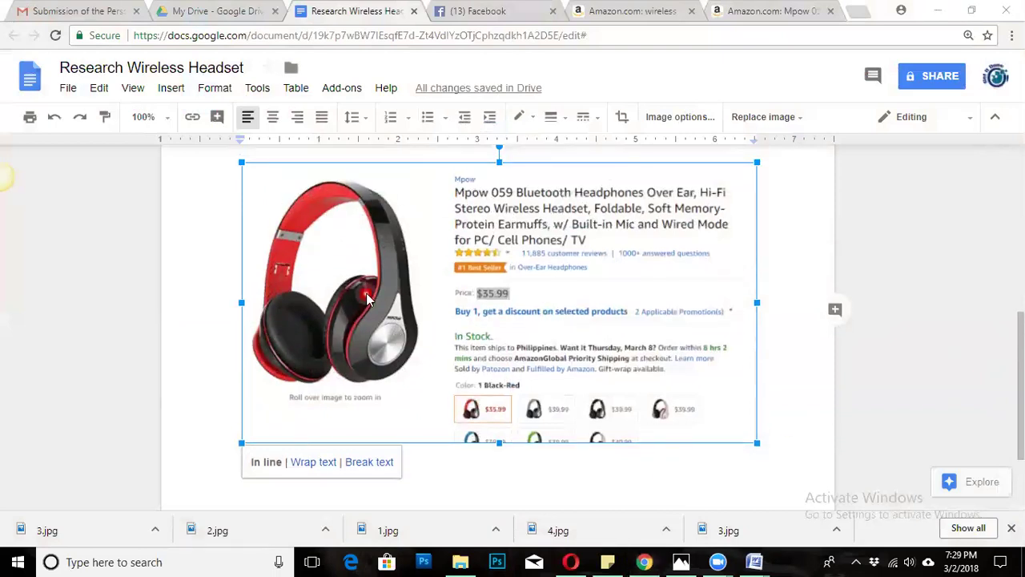
pyautogui.click(440, 334)
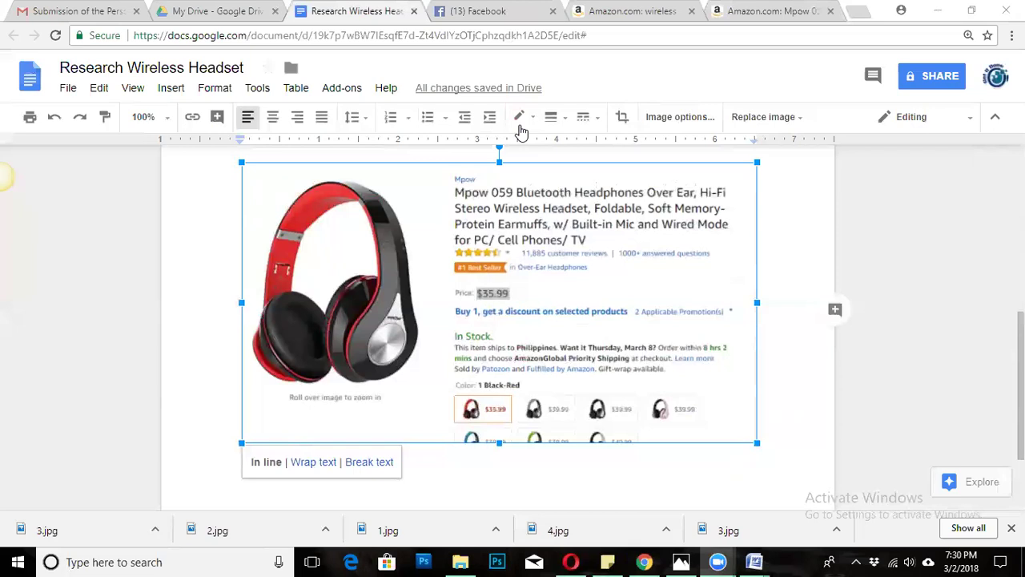
pyautogui.click(516, 176)
pyautogui.click(213, 268)
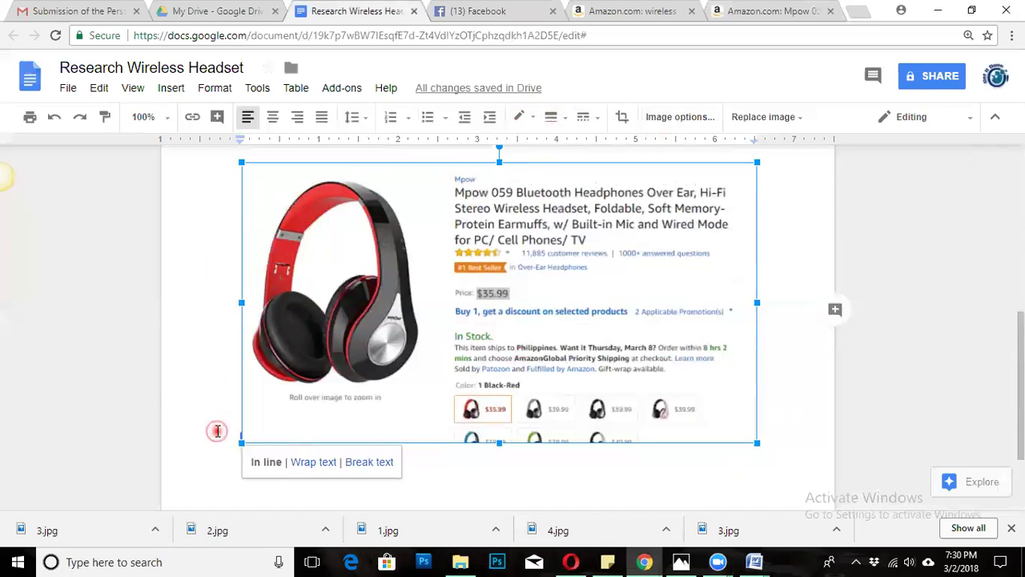
pyautogui.scroll(-1, 661, 465)
pyautogui.scroll(1, 561, 448)
pyautogui.scroll(5, 568, 480)
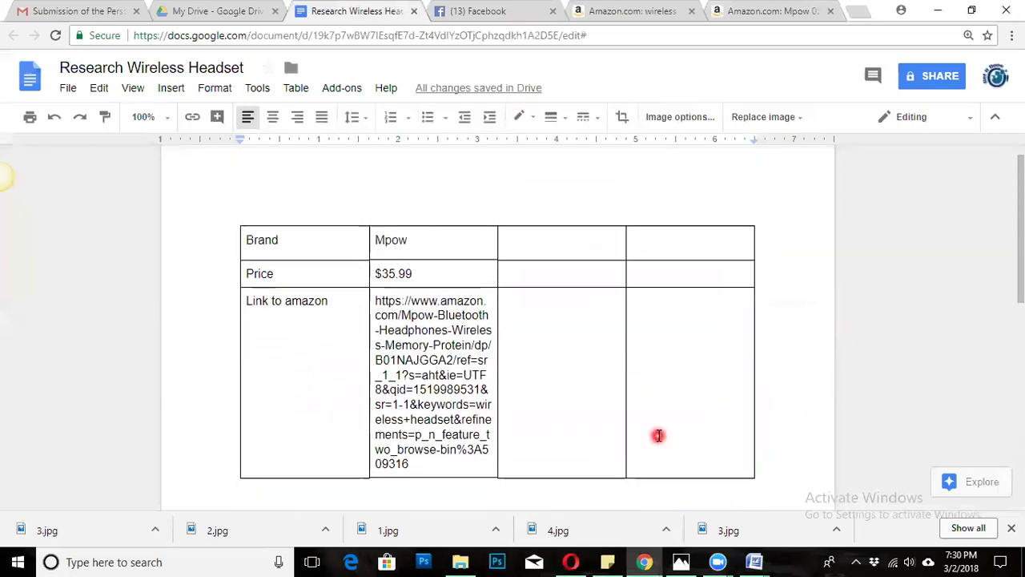
pyautogui.click(452, 373)
pyautogui.scroll(-5, 433, 439)
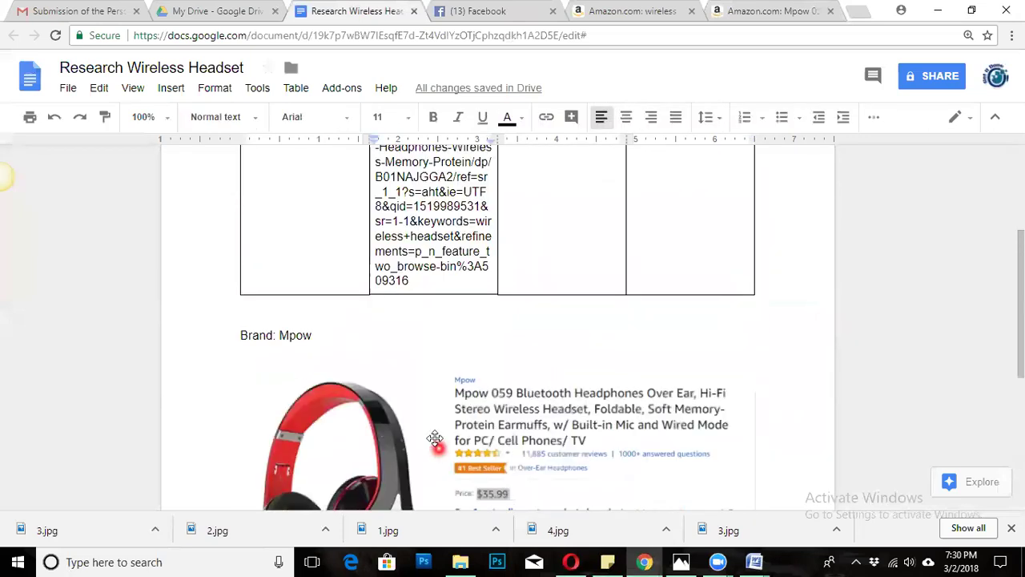
pyautogui.scroll(2, 430, 434)
pyautogui.click(430, 435)
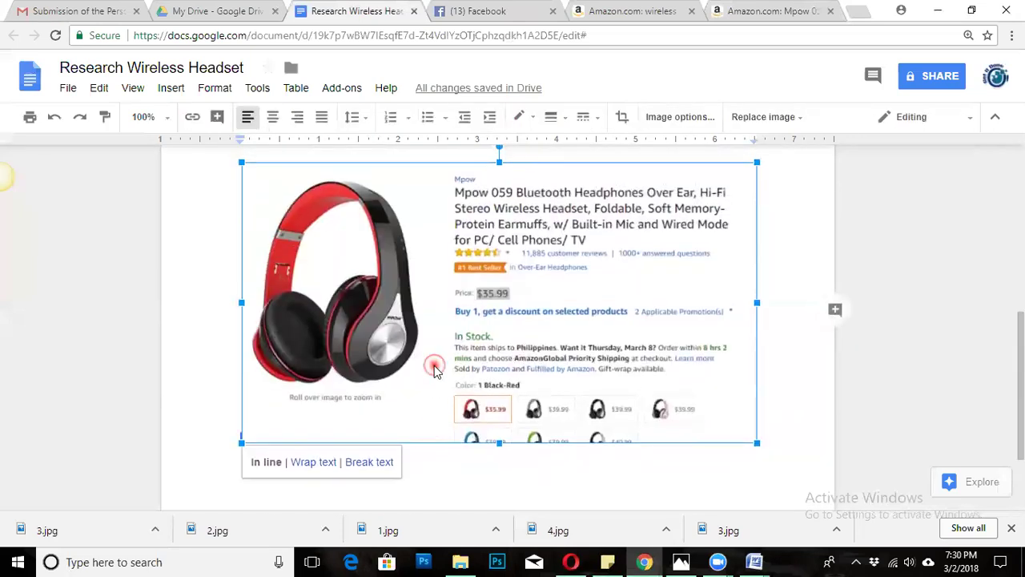
pyautogui.click(797, 436)
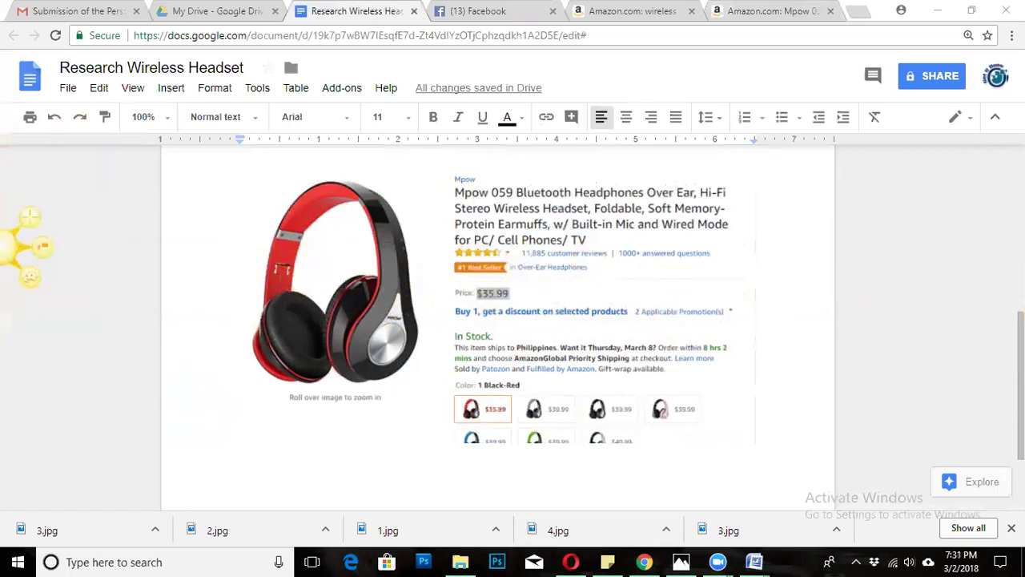
pyautogui.click(2, 178)
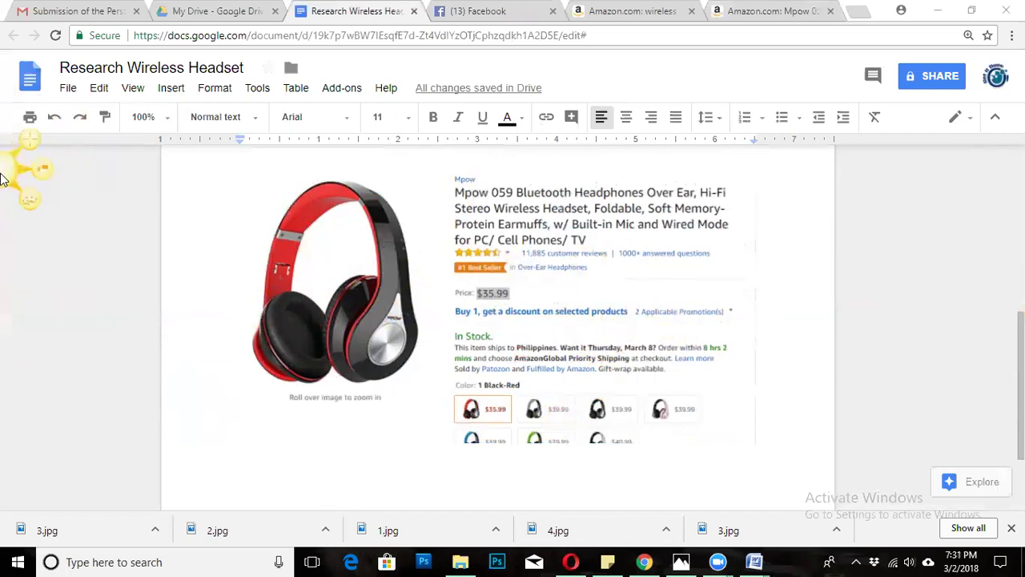
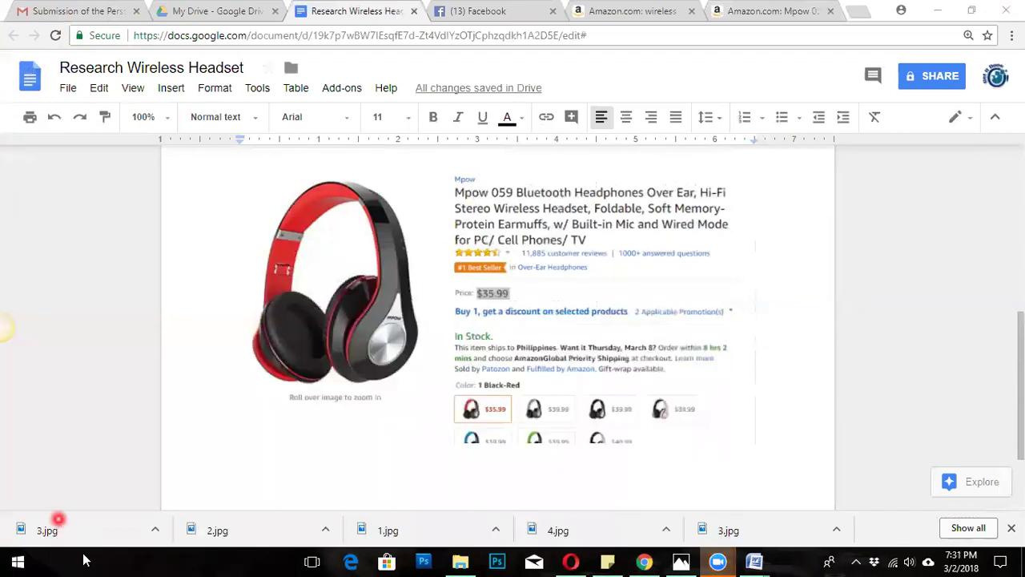
# Search Windows for 'jing' to find the Jing capture tool.
pyautogui.click(98, 561)
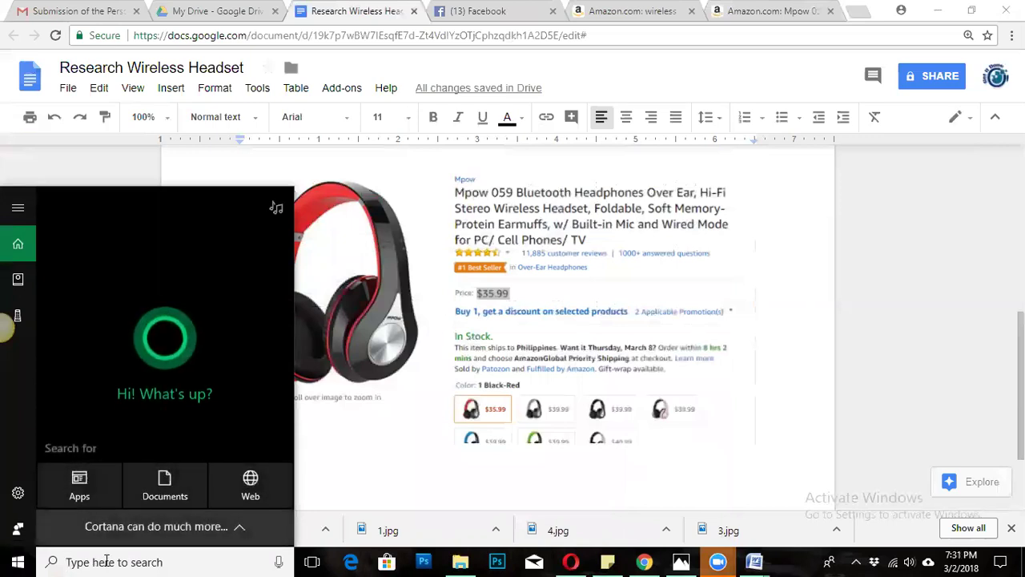
pyautogui.write('jing')
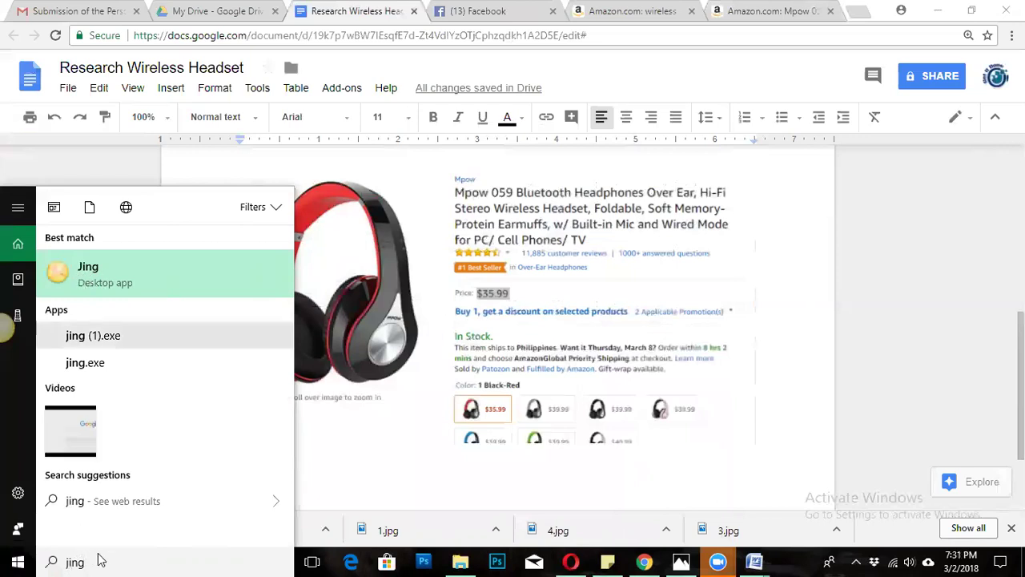
pyautogui.moveTo(98, 559); pyautogui.dragTo(58, 560)
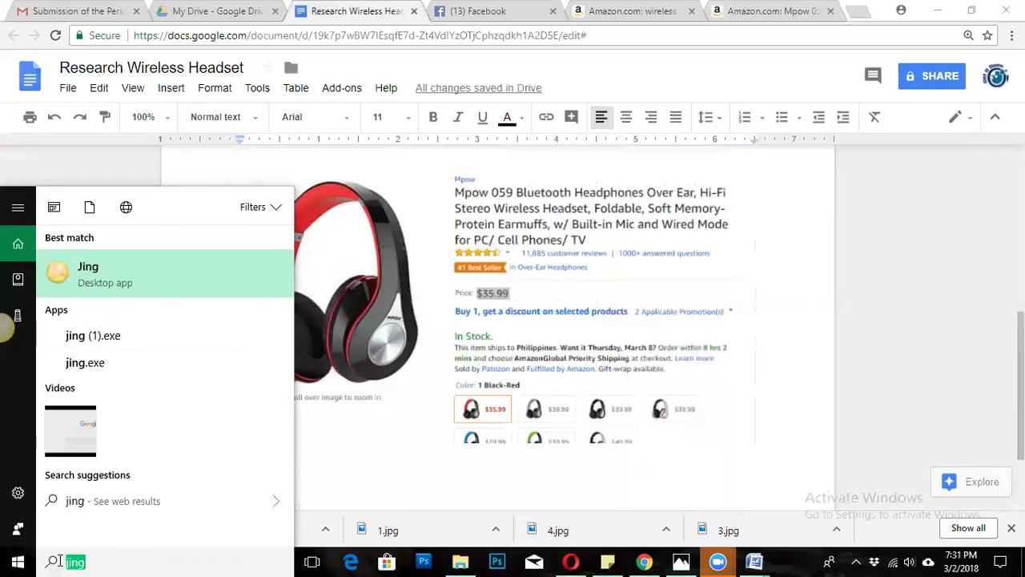
pyautogui.click(109, 560)
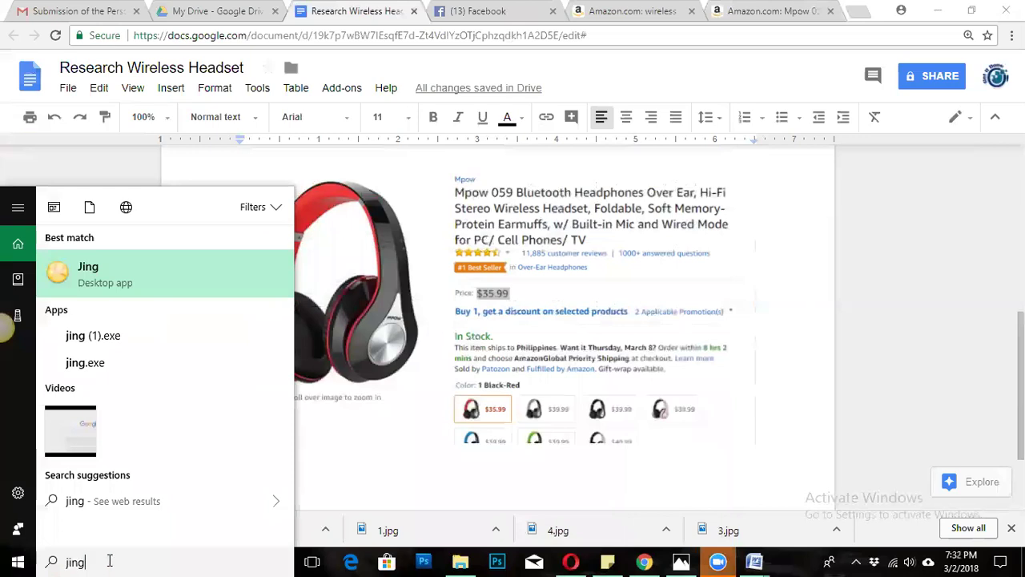
pyautogui.moveTo(90, 561); pyautogui.dragTo(61, 560)
pyautogui.click(109, 560)
pyautogui.click(118, 560)
pyautogui.moveTo(98, 560); pyautogui.dragTo(62, 561)
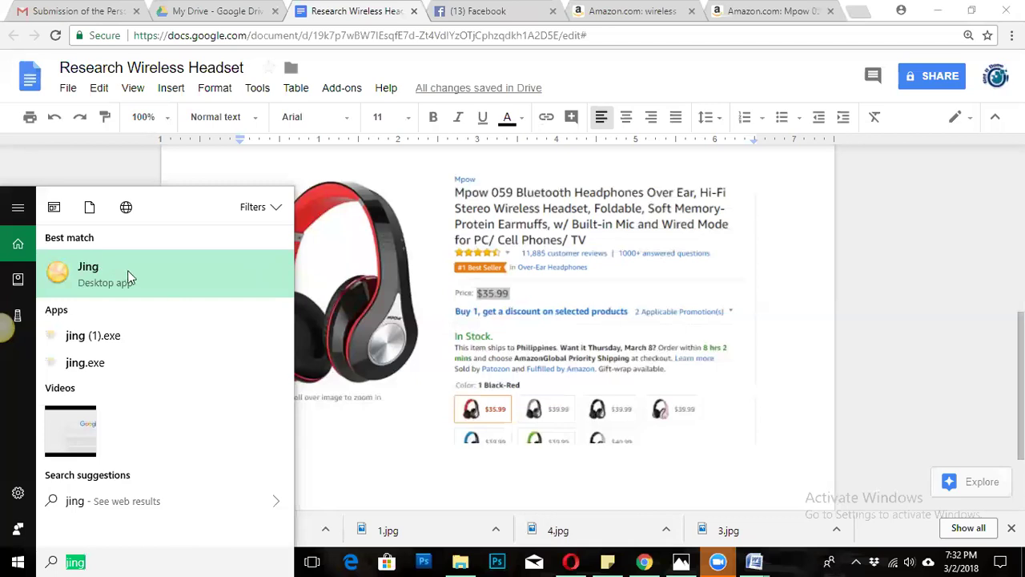
# Select the pasted product screenshot in the document, then switch to the Amazon Mpow product page.
pyautogui.click(462, 314)
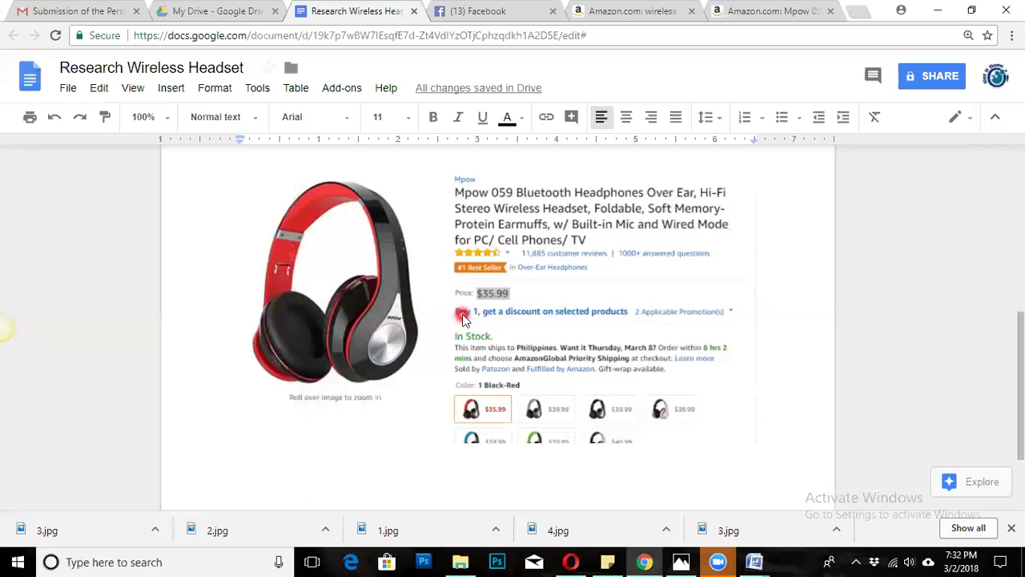
pyautogui.click(462, 314)
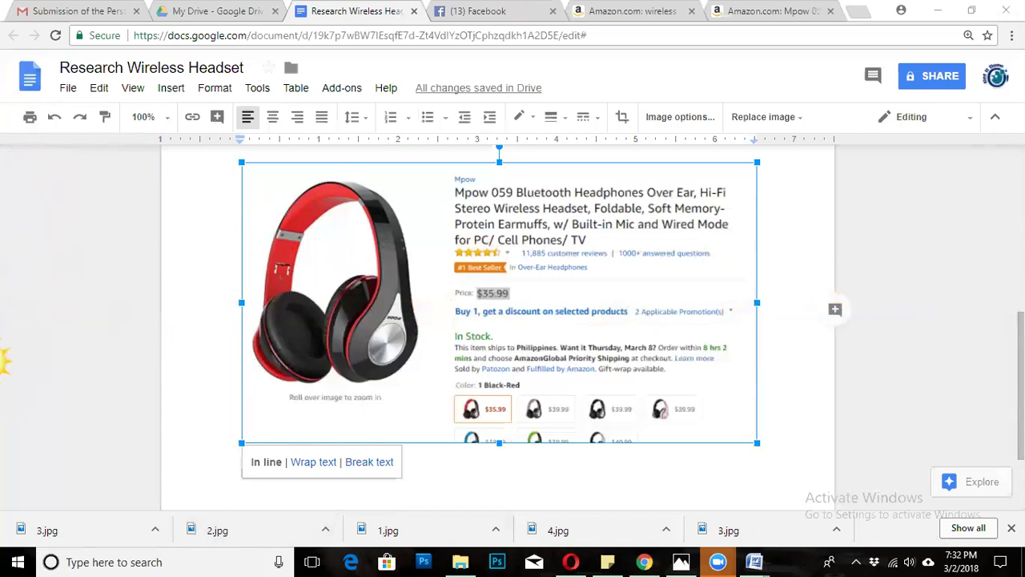
pyautogui.click(11, 365)
pyautogui.click(758, 13)
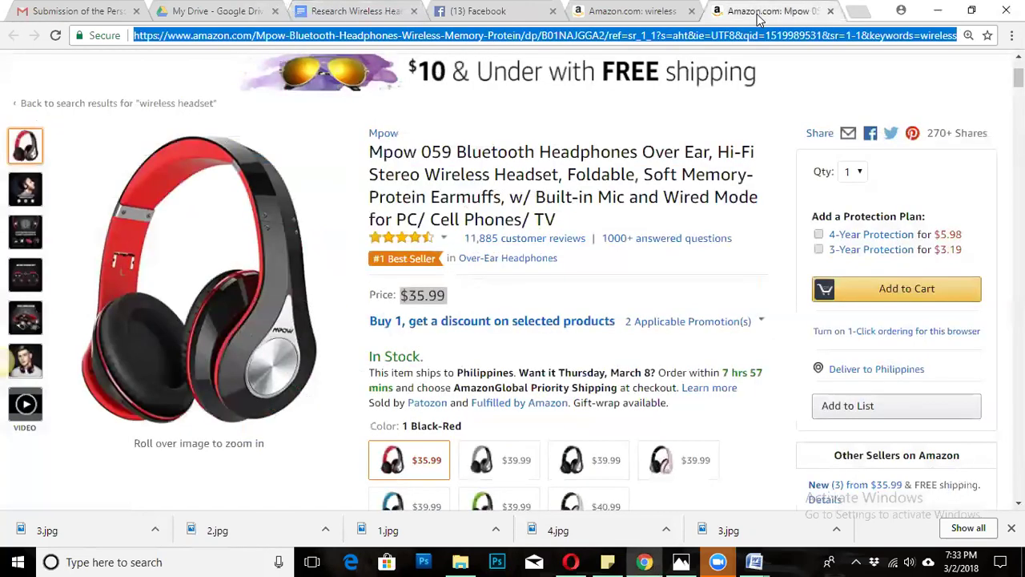
pyautogui.click(25, 359)
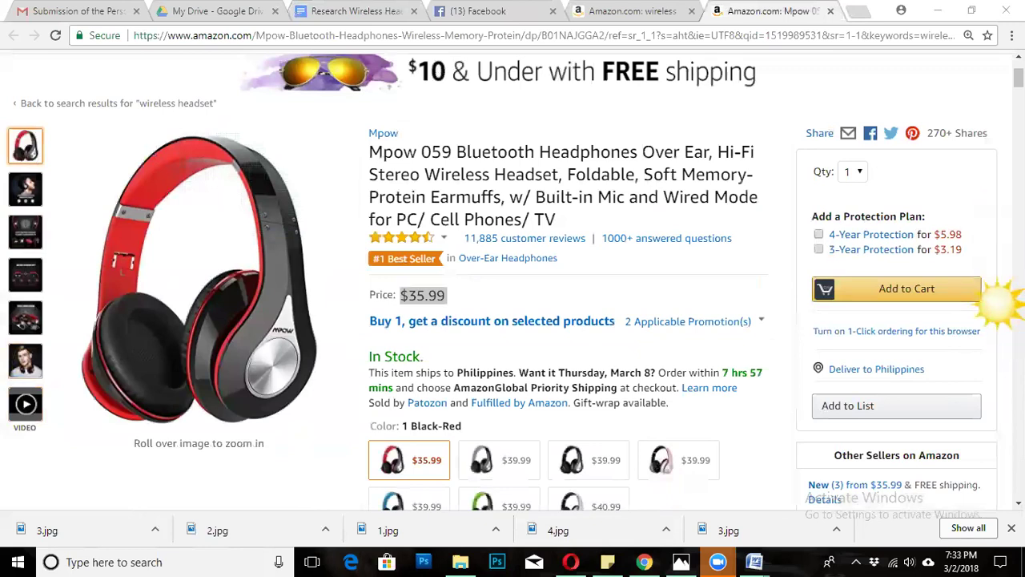
# Capture a 987 x 501 Jing image of the Mpow 059 photo and details, then copy it.
pyautogui.click(997, 311)
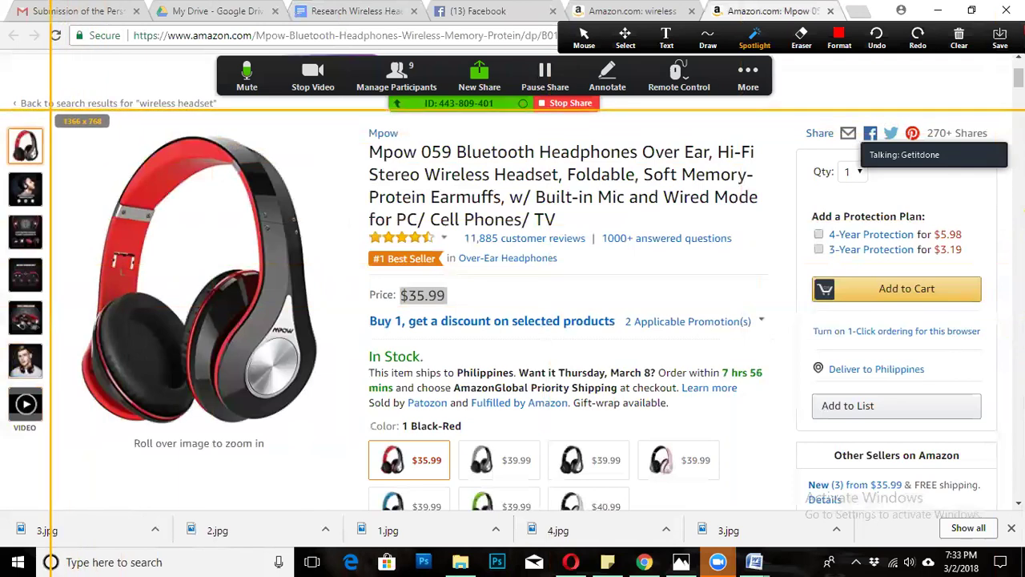
pyautogui.moveTo(50, 110); pyautogui.dragTo(790, 486)
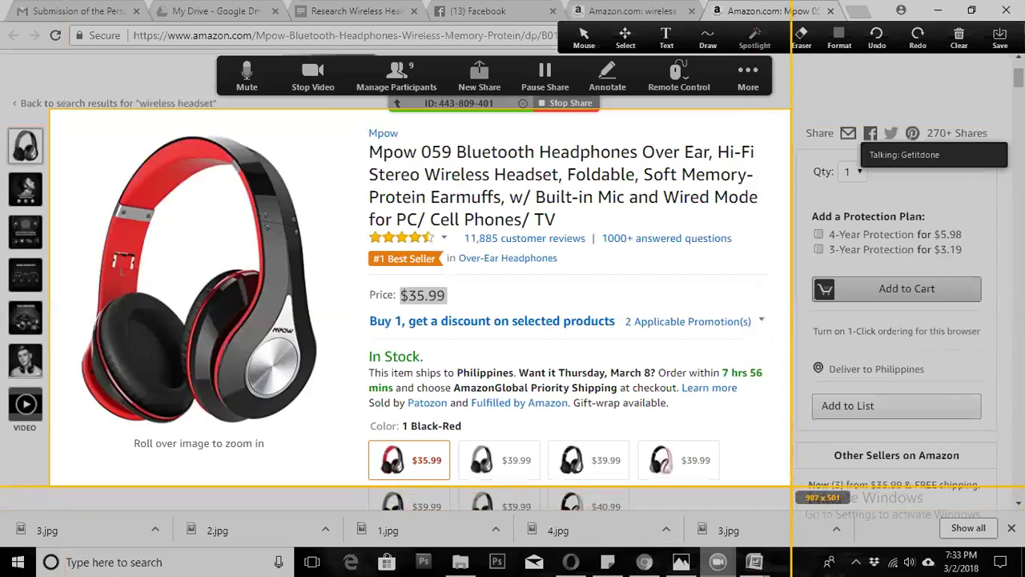
pyautogui.moveTo(788, 485); pyautogui.dragTo(788, 486)
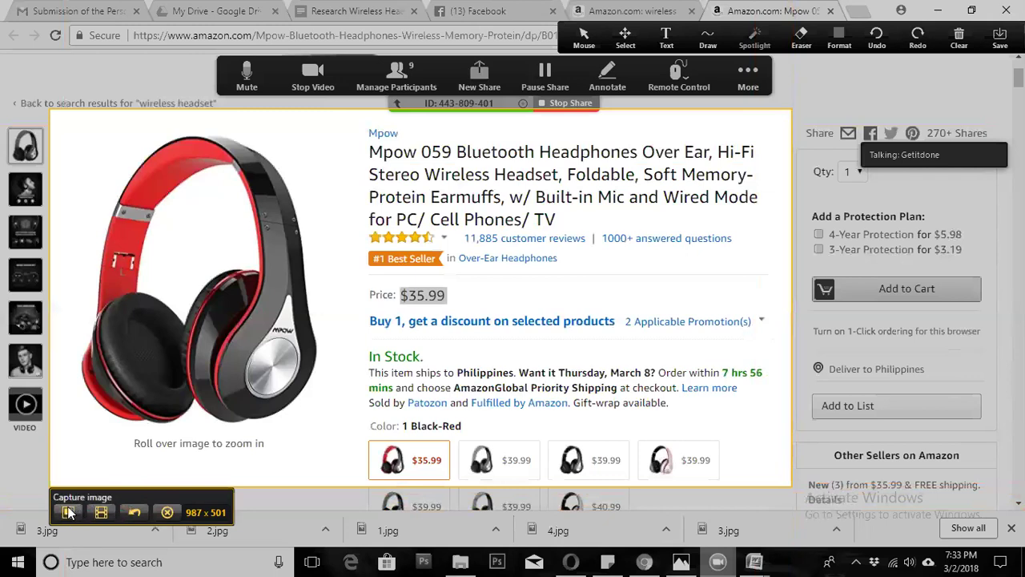
pyautogui.click(68, 513)
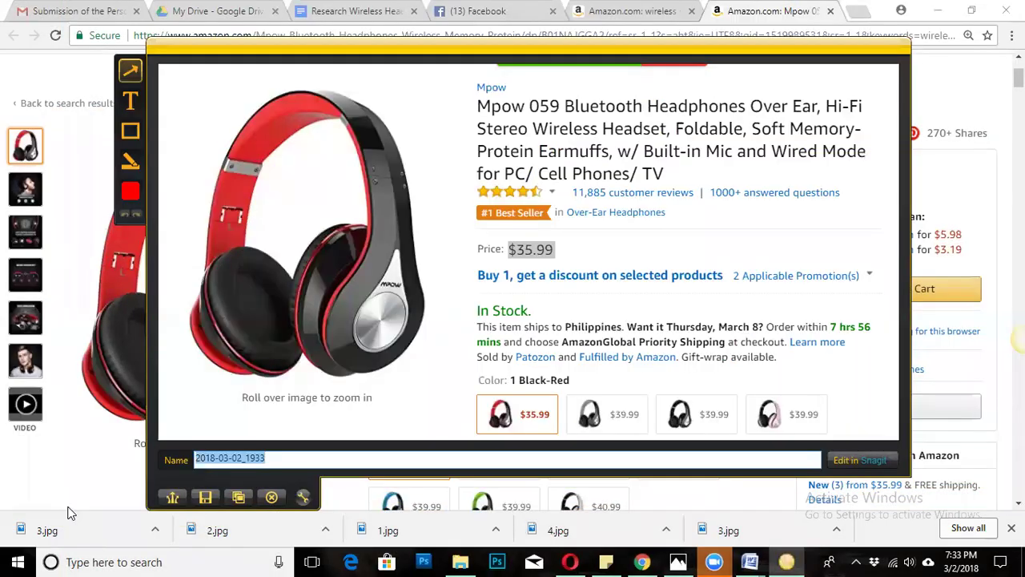
pyautogui.click(240, 497)
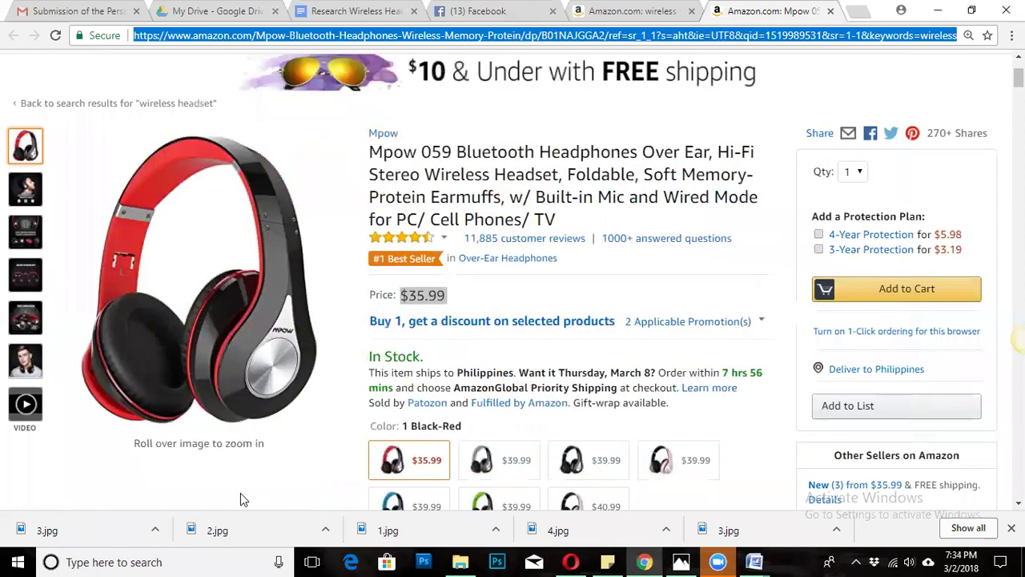
# Return to the Research Wireless Headset document and inspect the pasted product screenshot.
pyautogui.click(349, 9)
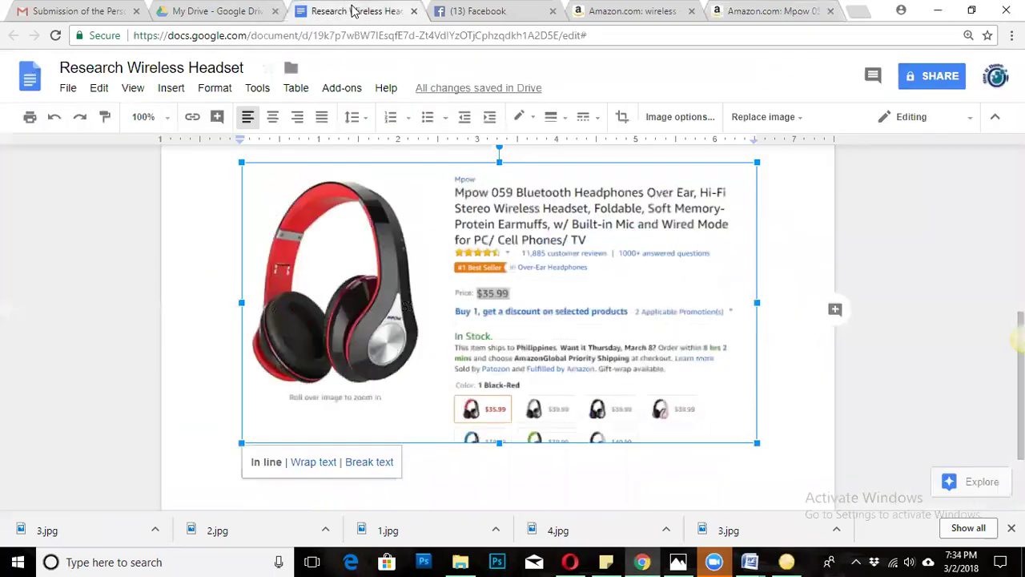
pyautogui.scroll(-2, 377, 336)
pyautogui.scroll(2, 415, 294)
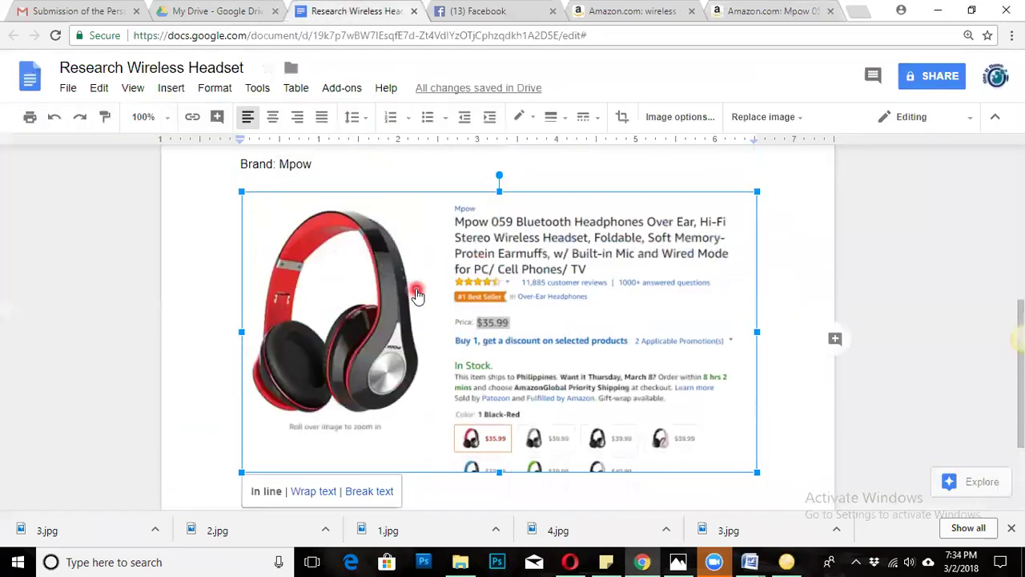
pyautogui.rightClick(415, 294)
pyautogui.click(434, 490)
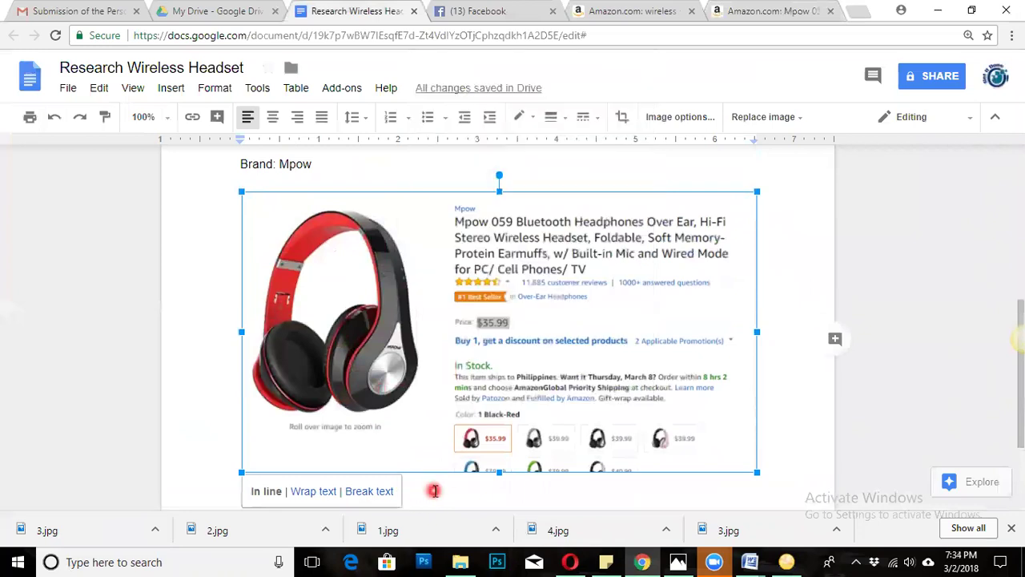
pyautogui.scroll(5, 461, 316)
pyautogui.scroll(-2, 459, 300)
pyautogui.click(304, 238)
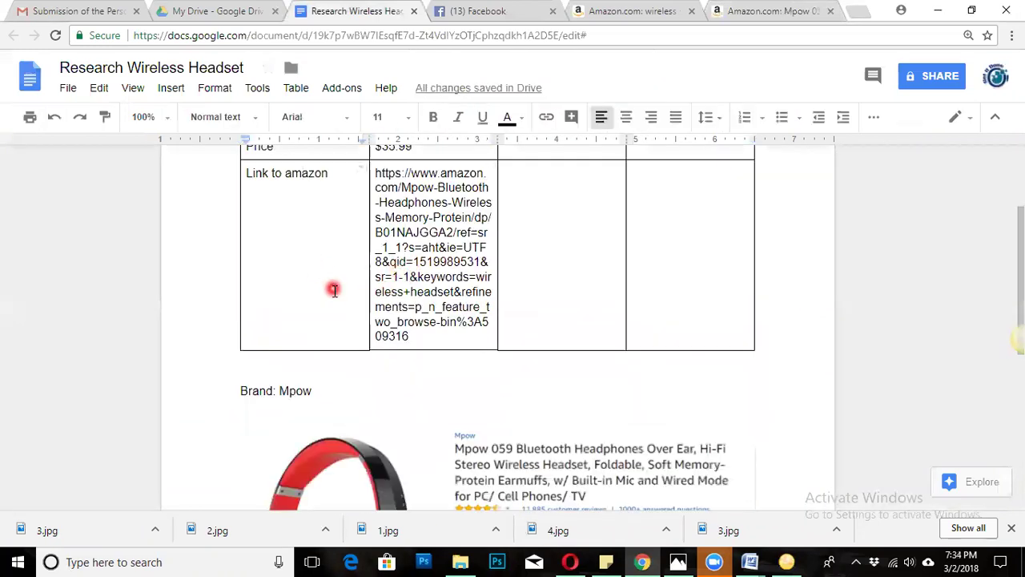
pyautogui.scroll(-2, 334, 290)
pyautogui.scroll(-1, 412, 352)
pyautogui.click(413, 352)
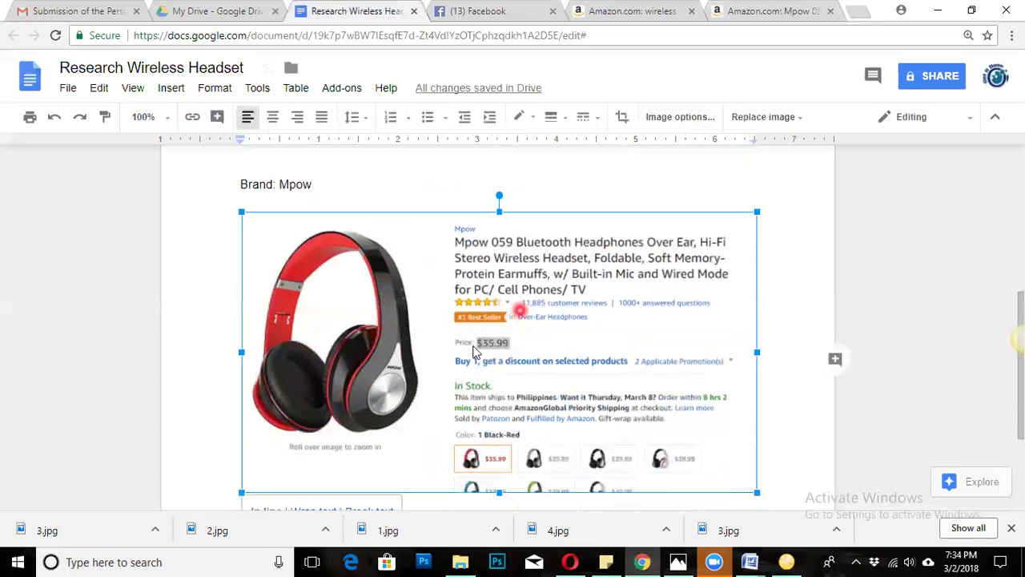
# Check the table's Brand, Price and Link rows by selecting their empty third and fourth cells.
pyautogui.click(611, 167)
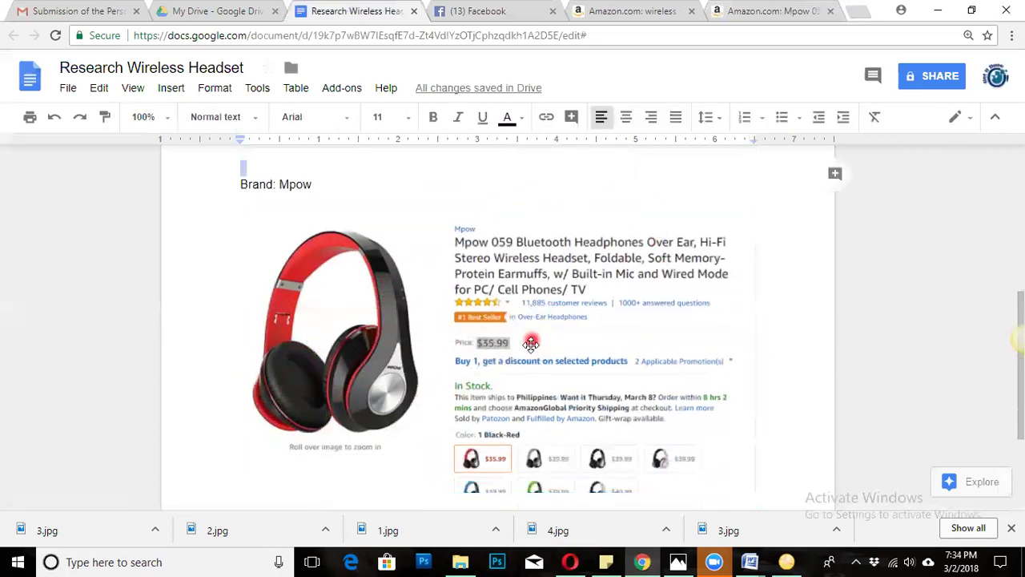
pyautogui.scroll(5, 530, 344)
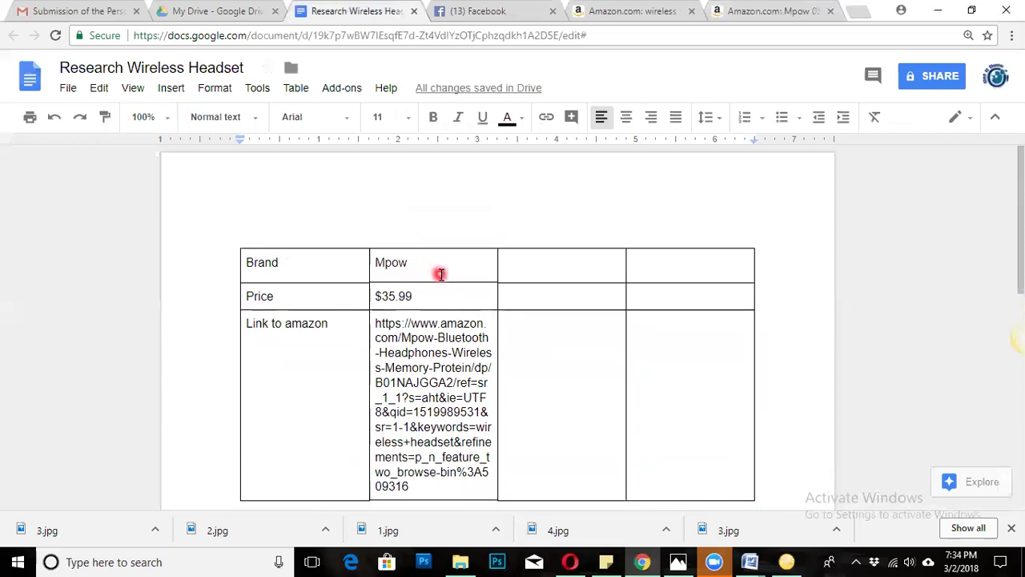
pyautogui.click(447, 293)
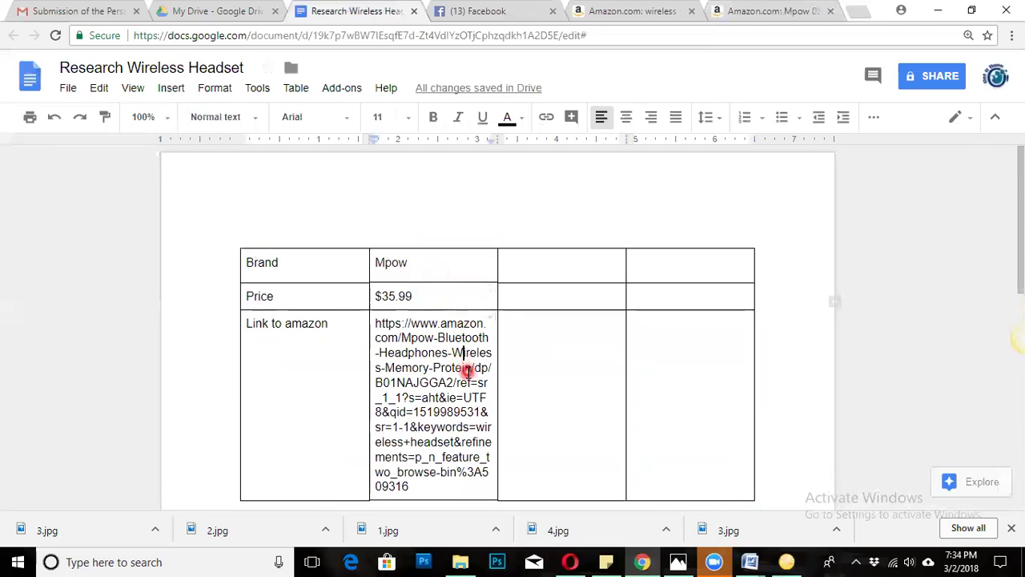
pyautogui.scroll(-2, 496, 360)
pyautogui.scroll(3, 547, 373)
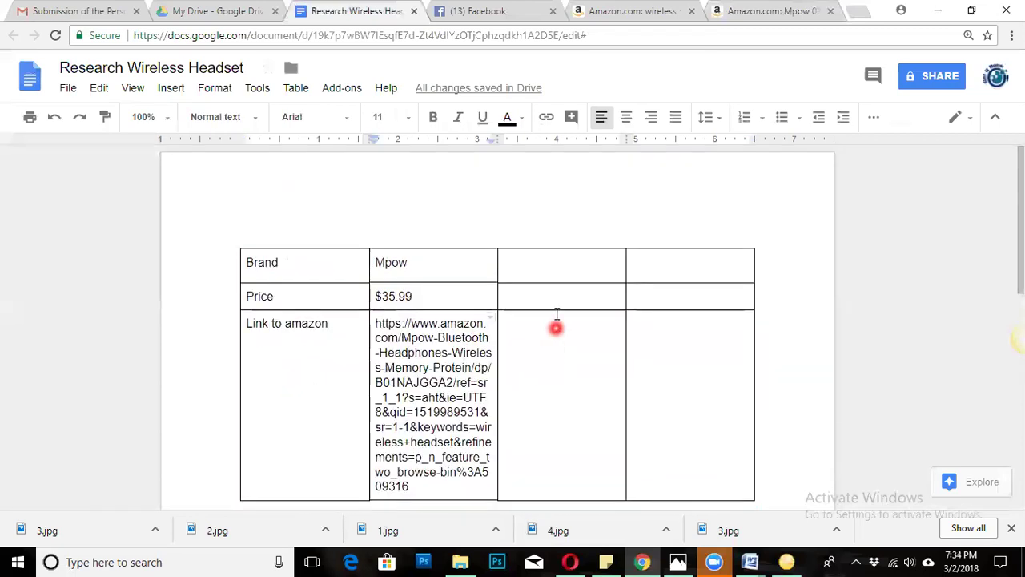
pyautogui.doubleClick(552, 263)
pyautogui.doubleClick(683, 274)
pyautogui.doubleClick(552, 373)
pyautogui.doubleClick(664, 373)
pyautogui.doubleClick(606, 390)
pyautogui.doubleClick(579, 293)
pyautogui.doubleClick(577, 275)
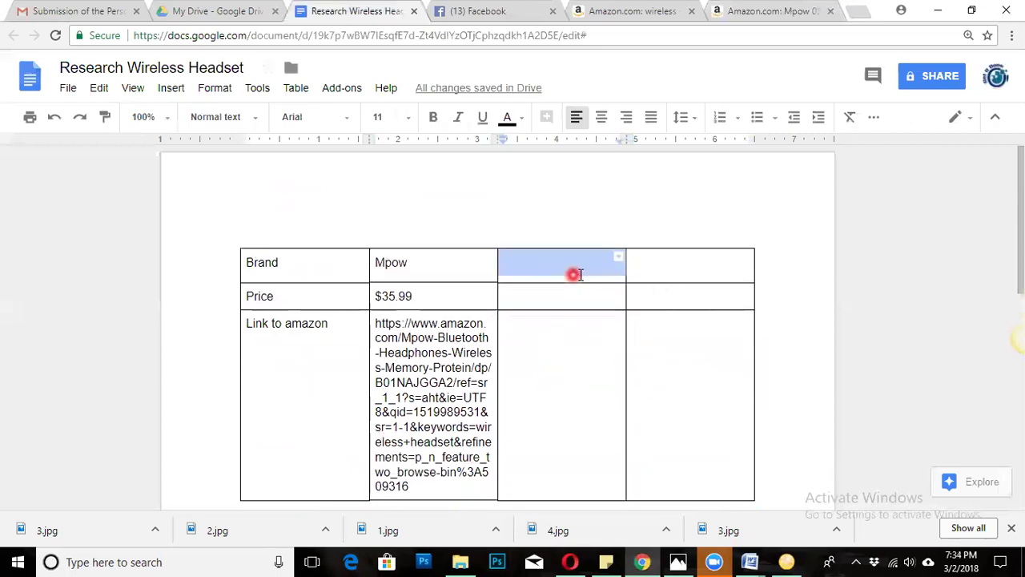
pyautogui.doubleClick(676, 277)
pyautogui.doubleClick(597, 294)
pyautogui.doubleClick(671, 299)
pyautogui.doubleClick(595, 357)
pyautogui.doubleClick(687, 376)
pyautogui.scroll(-2, 613, 373)
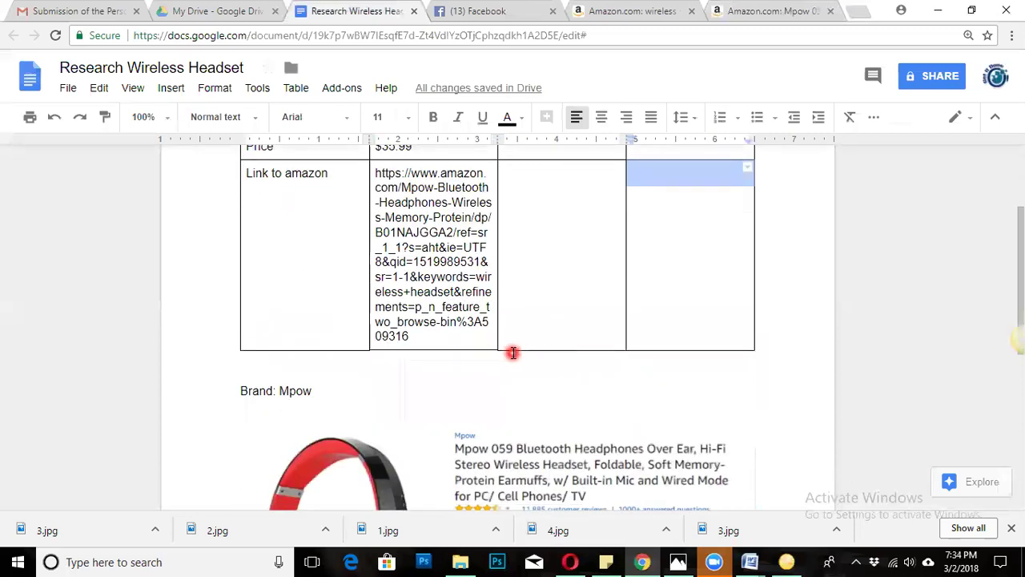
pyautogui.scroll(2, 539, 423)
pyautogui.doubleClick(555, 274)
pyautogui.doubleClick(673, 291)
pyautogui.doubleClick(621, 303)
pyautogui.doubleClick(670, 301)
pyautogui.doubleClick(656, 374)
pyautogui.doubleClick(555, 402)
# Look over the screenshot below the table and the Price, Link and Brand cells again.
pyautogui.scroll(-3, 555, 403)
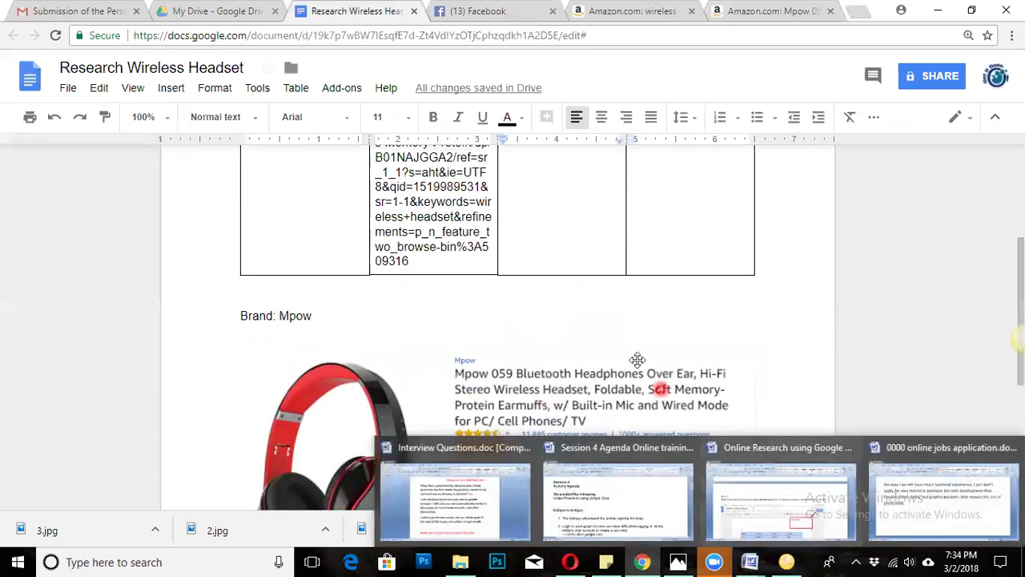
pyautogui.click(570, 279)
pyautogui.click(505, 380)
pyautogui.scroll(-4, 473, 453)
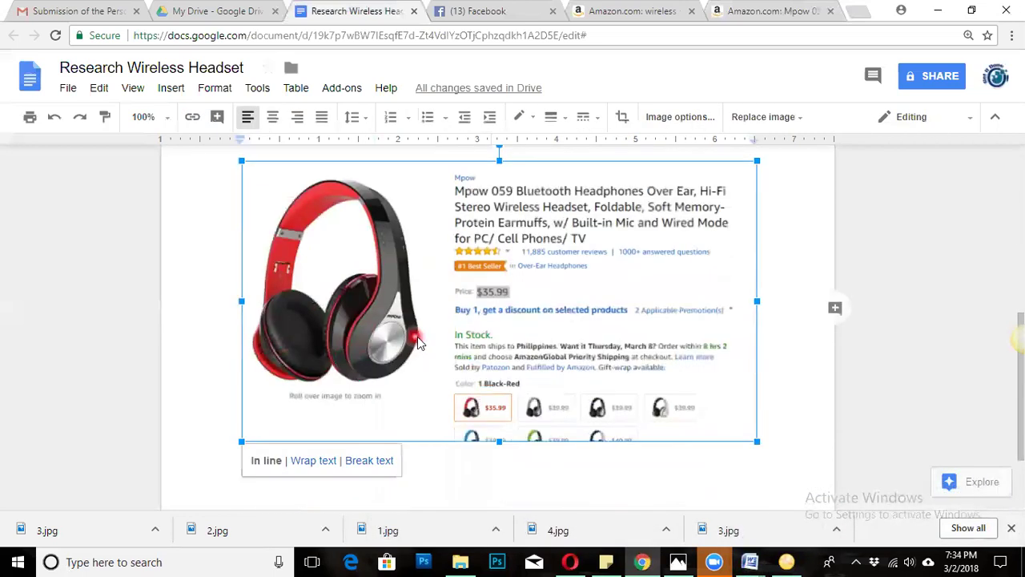
pyautogui.scroll(5, 468, 414)
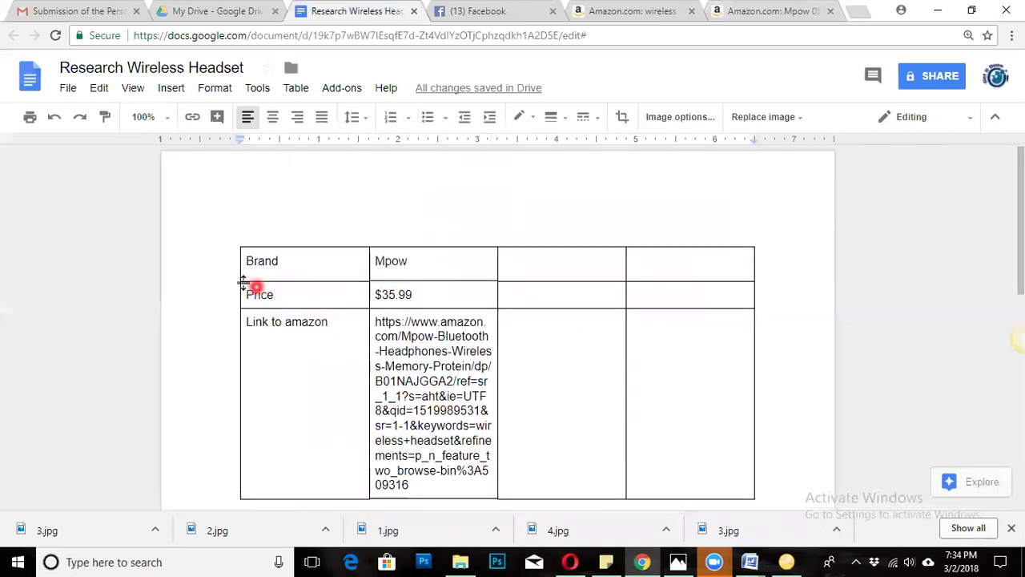
pyautogui.click(407, 296)
pyautogui.click(342, 393)
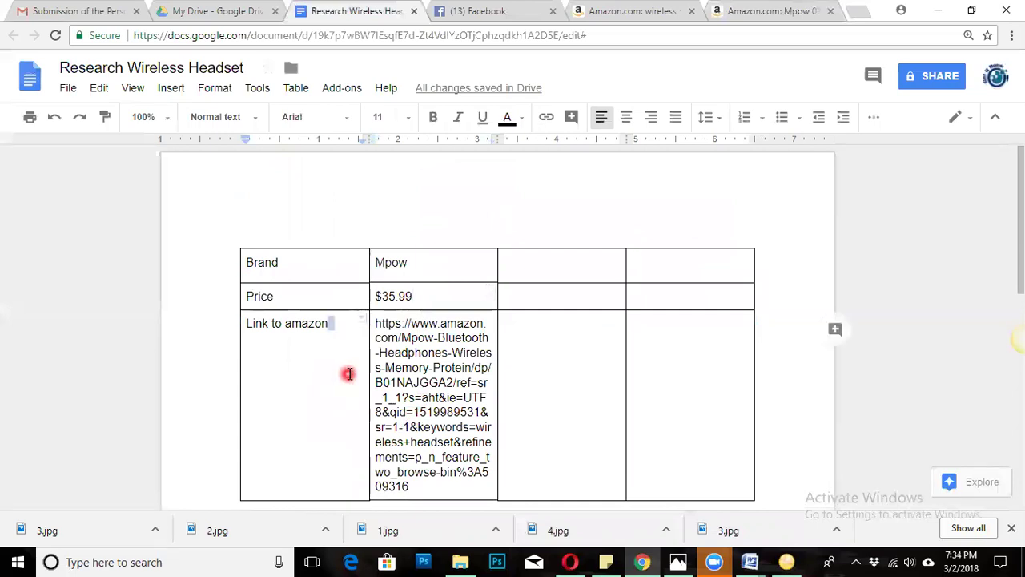
pyautogui.click(430, 382)
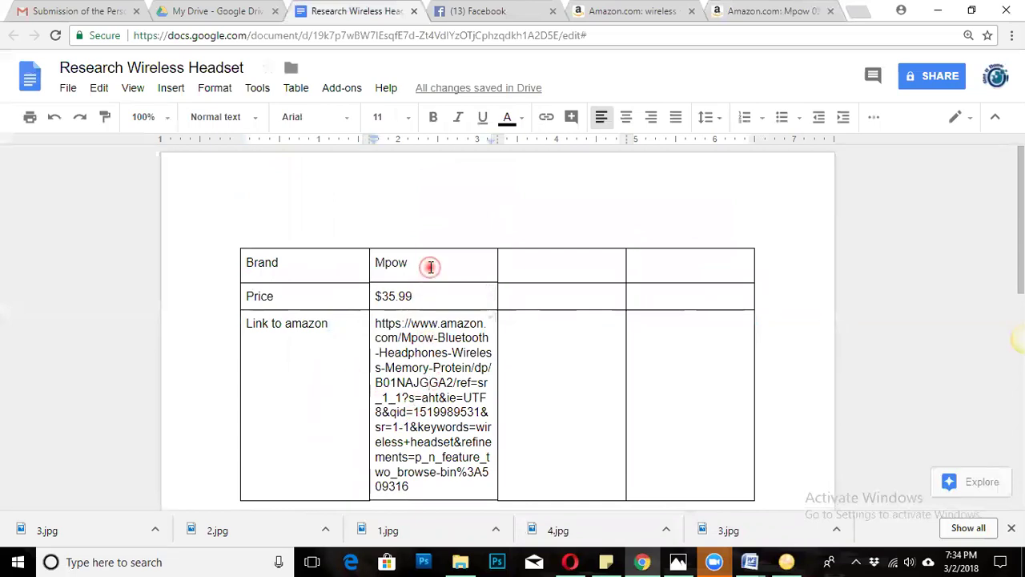
pyautogui.click(332, 265)
pyautogui.click(315, 295)
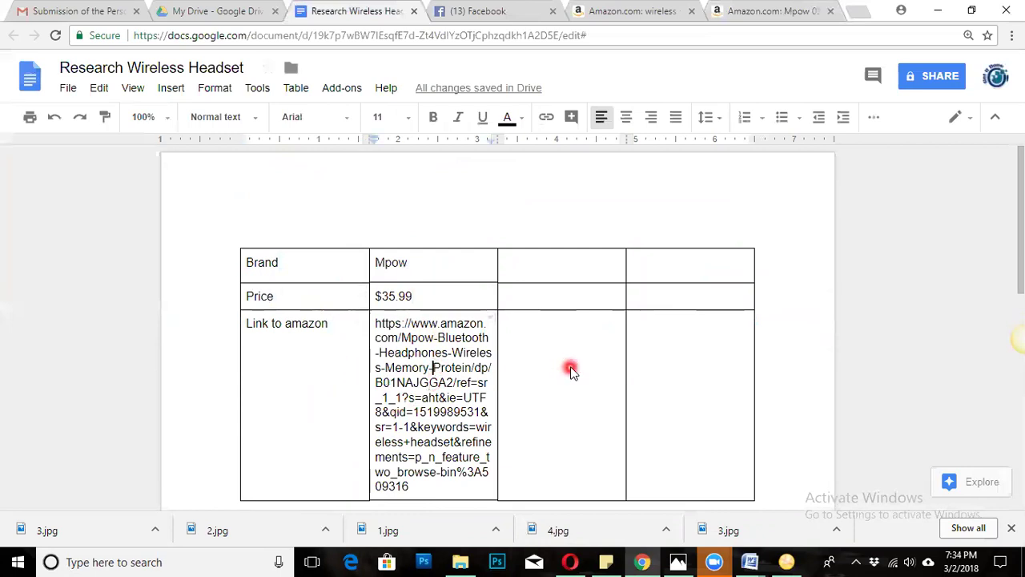
pyautogui.doubleClick(558, 326)
pyautogui.doubleClick(554, 300)
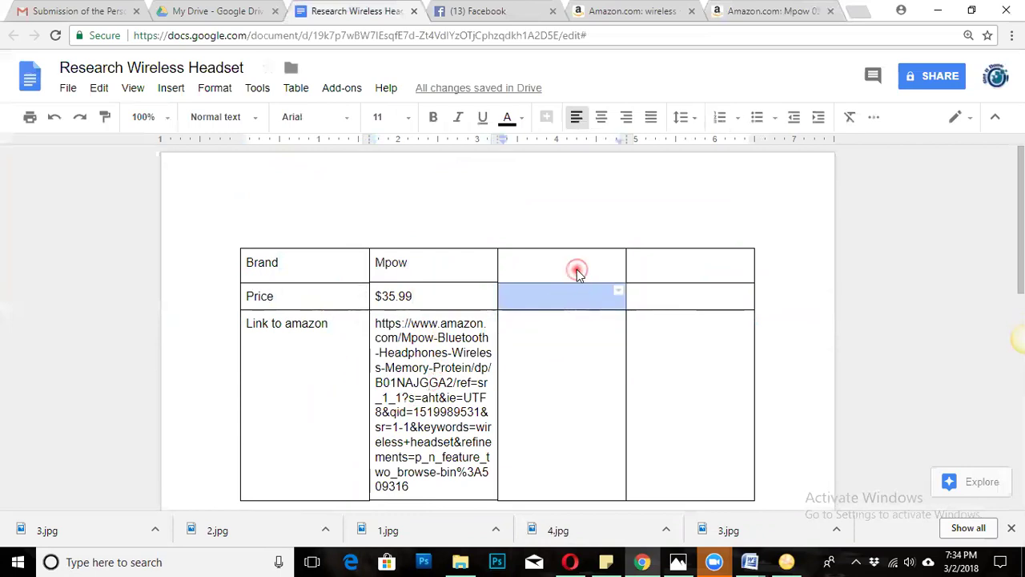
pyautogui.doubleClick(579, 272)
pyautogui.doubleClick(715, 274)
pyautogui.doubleClick(593, 342)
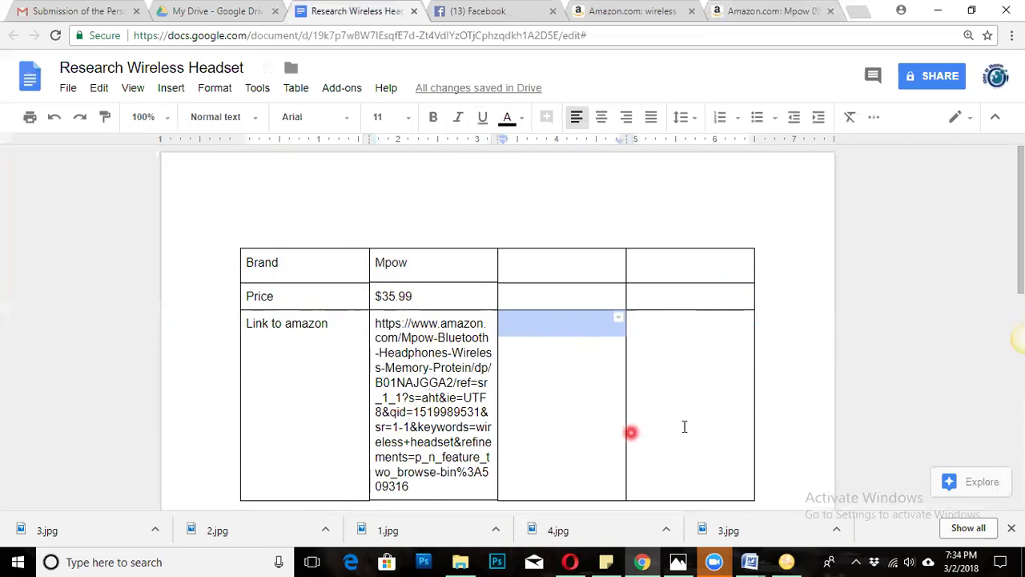
pyautogui.doubleClick(698, 330)
pyautogui.doubleClick(694, 298)
pyautogui.doubleClick(582, 296)
pyautogui.doubleClick(528, 379)
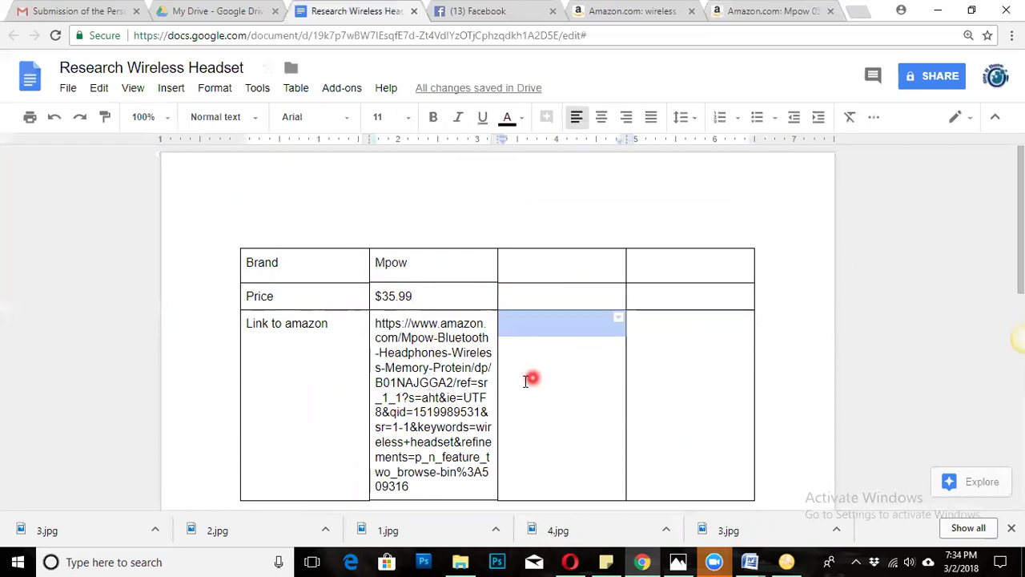
pyautogui.click(466, 395)
pyautogui.scroll(-2, 456, 408)
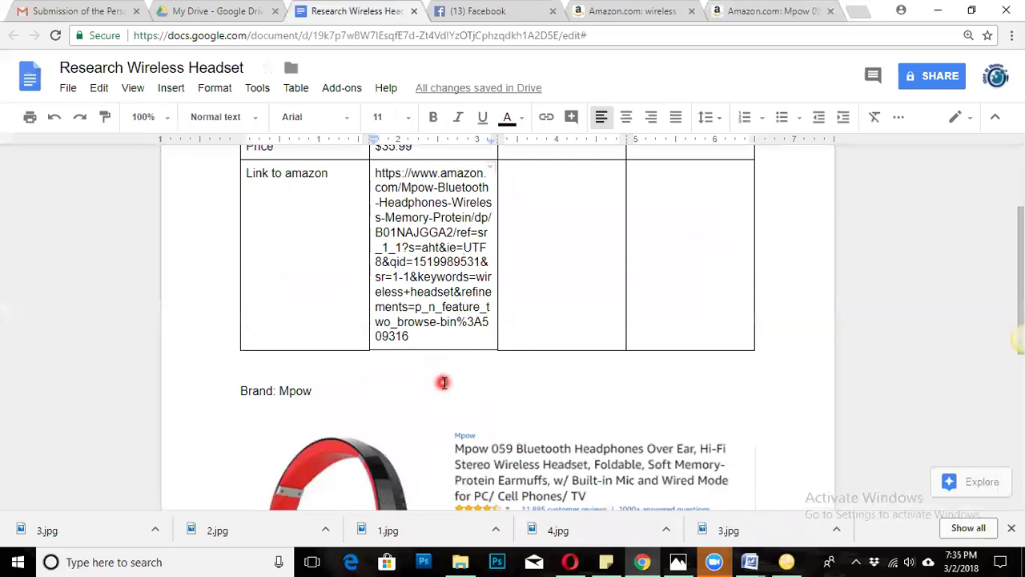
pyautogui.scroll(2, 496, 396)
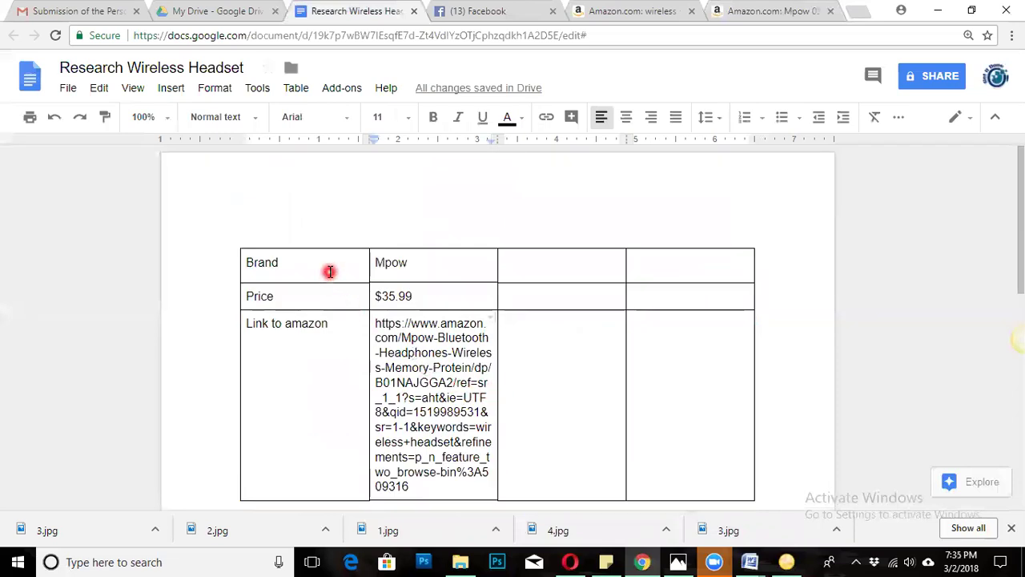
# Step through the Brand 'Mpow', Price '$35.99' and Amazon link cells of the table.
pyautogui.doubleClick(423, 265)
pyautogui.click(324, 402)
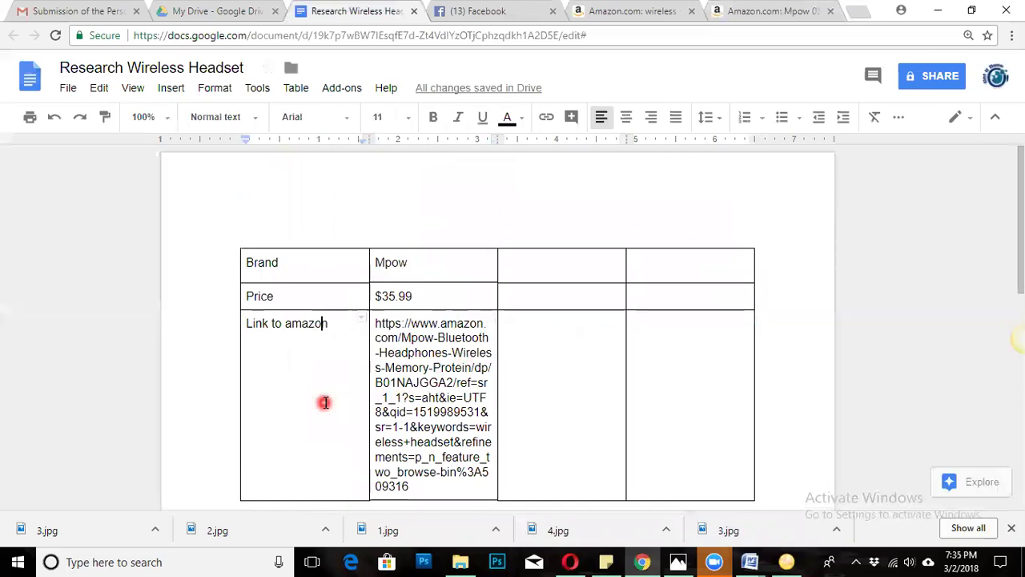
pyautogui.scroll(-3, 324, 402)
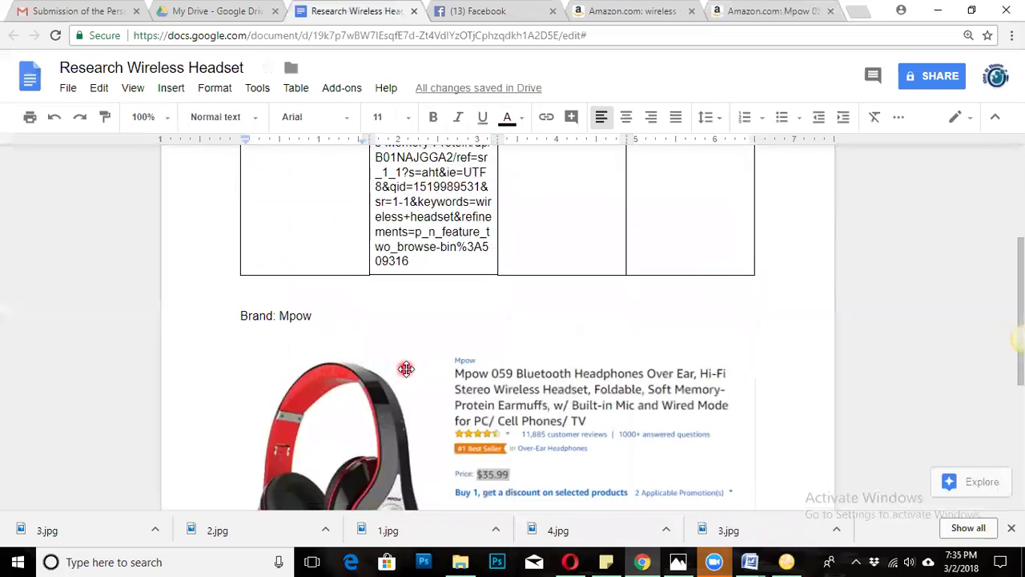
pyautogui.scroll(3, 417, 368)
pyautogui.click(320, 268)
pyautogui.click(435, 270)
pyautogui.click(445, 322)
pyautogui.click(332, 350)
pyautogui.click(339, 304)
pyautogui.click(427, 301)
pyautogui.click(448, 266)
pyautogui.click(338, 264)
pyautogui.click(343, 403)
pyautogui.click(435, 400)
pyautogui.moveTo(567, 418); pyautogui.dragTo(527, 459)
pyautogui.scroll(-3, 480, 424)
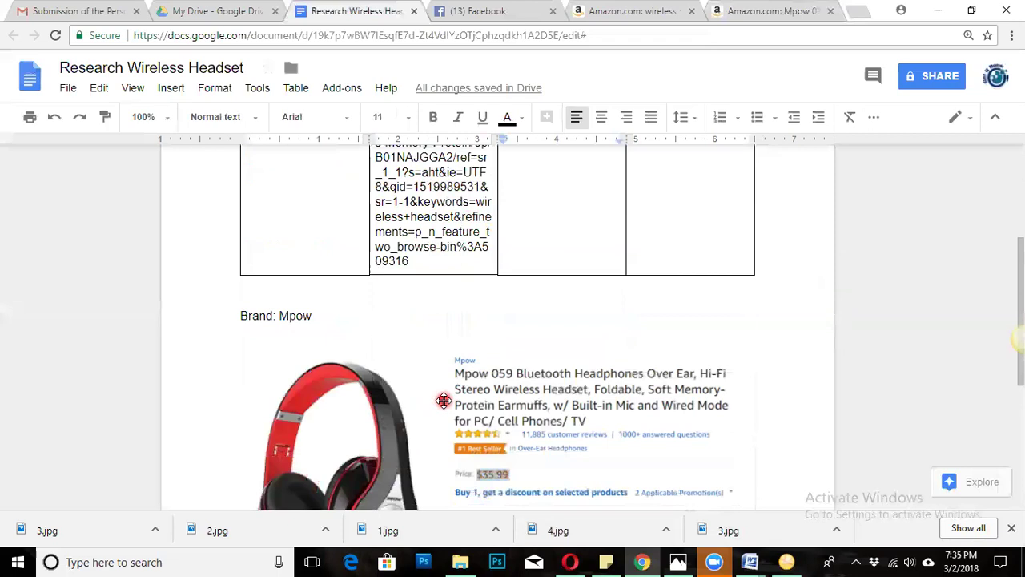
pyautogui.scroll(3, 444, 400)
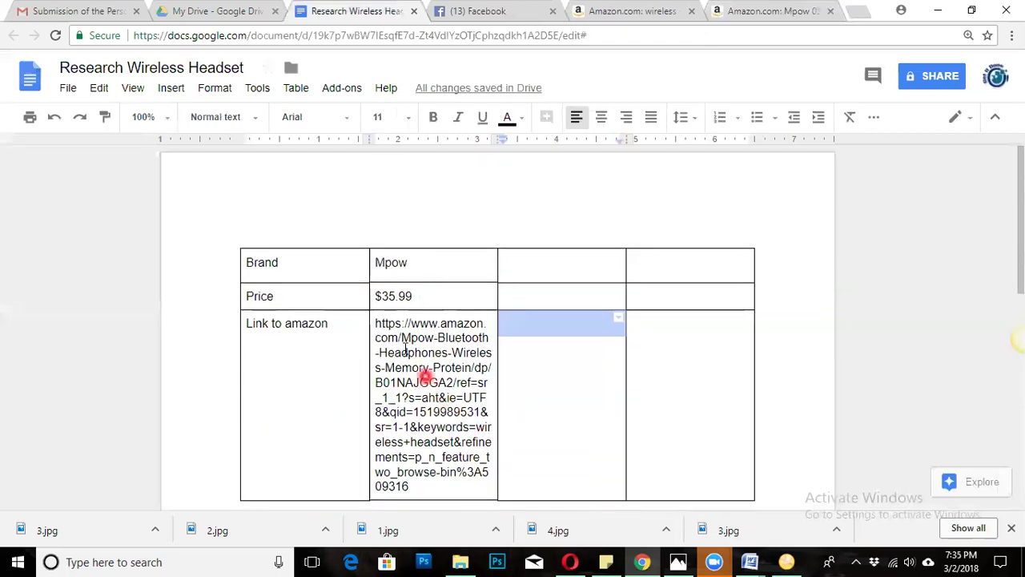
pyautogui.click(319, 273)
pyautogui.click(331, 346)
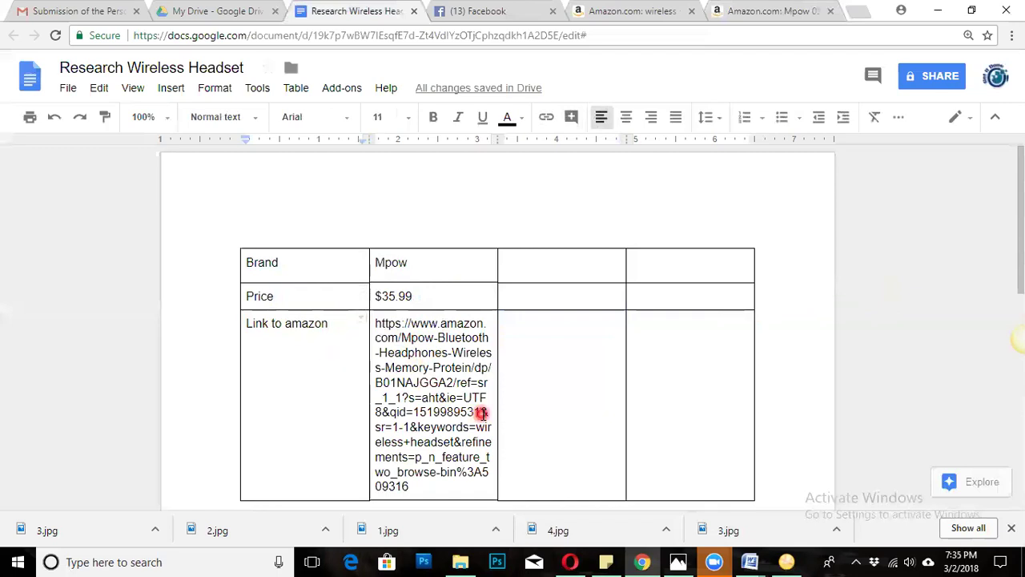
pyautogui.scroll(-2, 449, 385)
pyautogui.scroll(-4, 411, 350)
pyautogui.scroll(5, 505, 345)
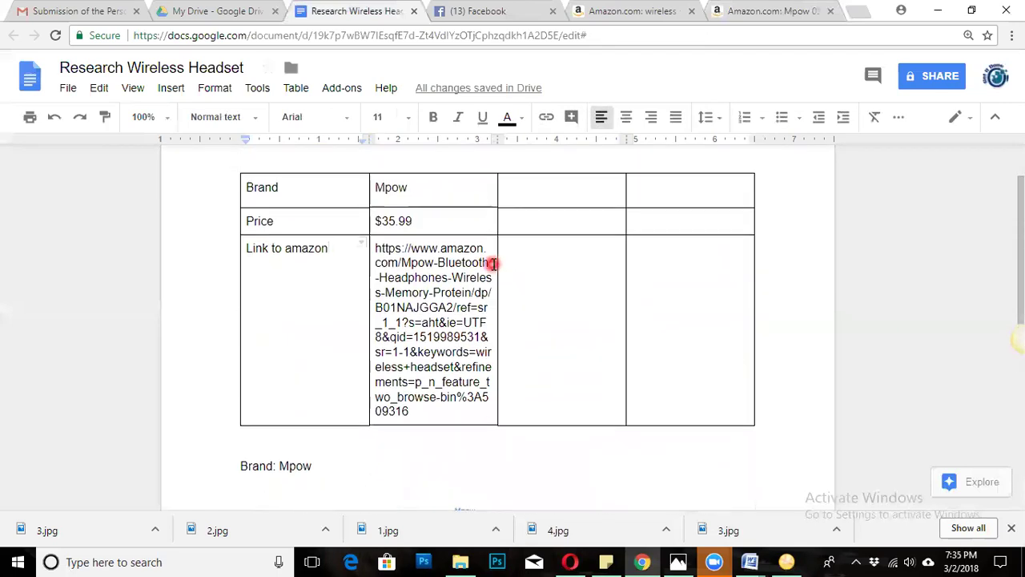
# Recheck the Mpow entry, Amazon URL and pasted screenshot, then switch to the Amazon product page.
pyautogui.click(448, 185)
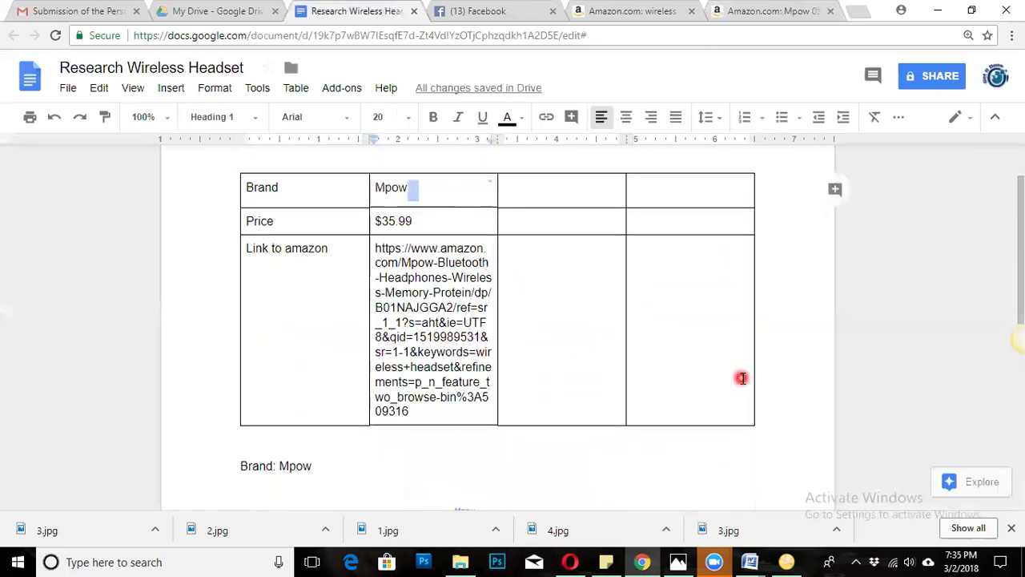
pyautogui.scroll(-2, 742, 344)
pyautogui.scroll(3, 742, 375)
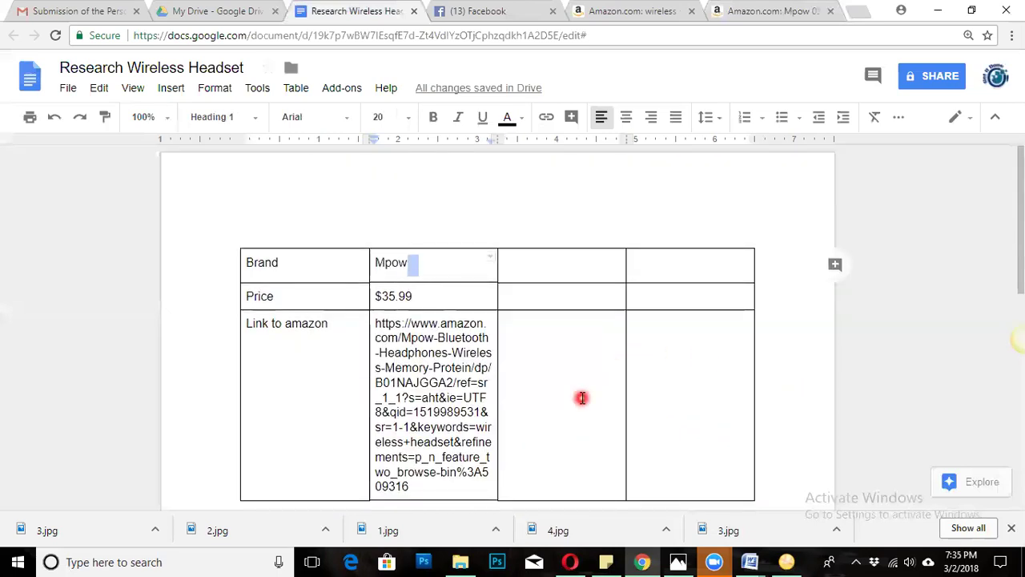
pyautogui.click(582, 398)
pyautogui.click(302, 323)
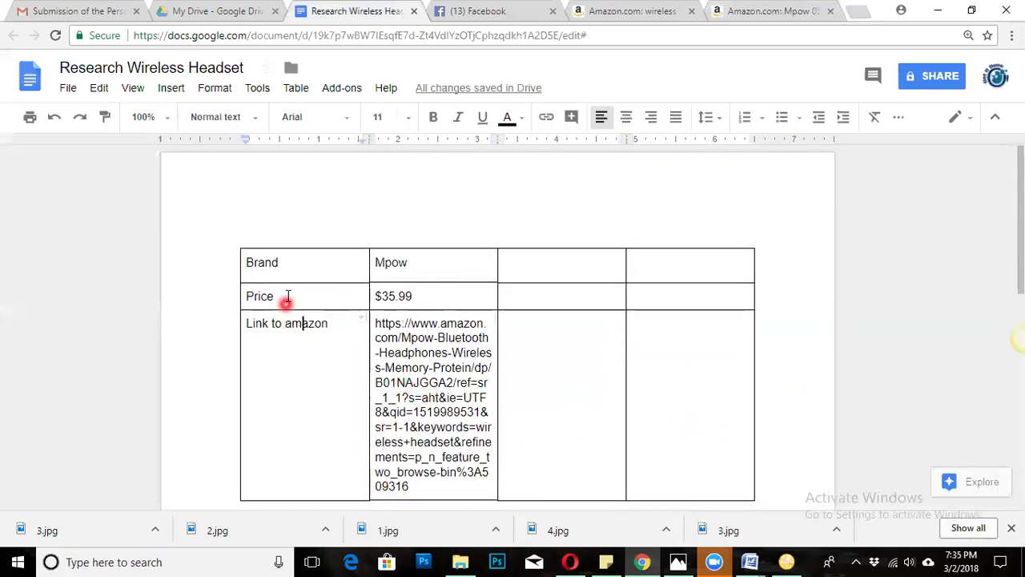
pyautogui.click(433, 367)
pyautogui.scroll(-1, 560, 353)
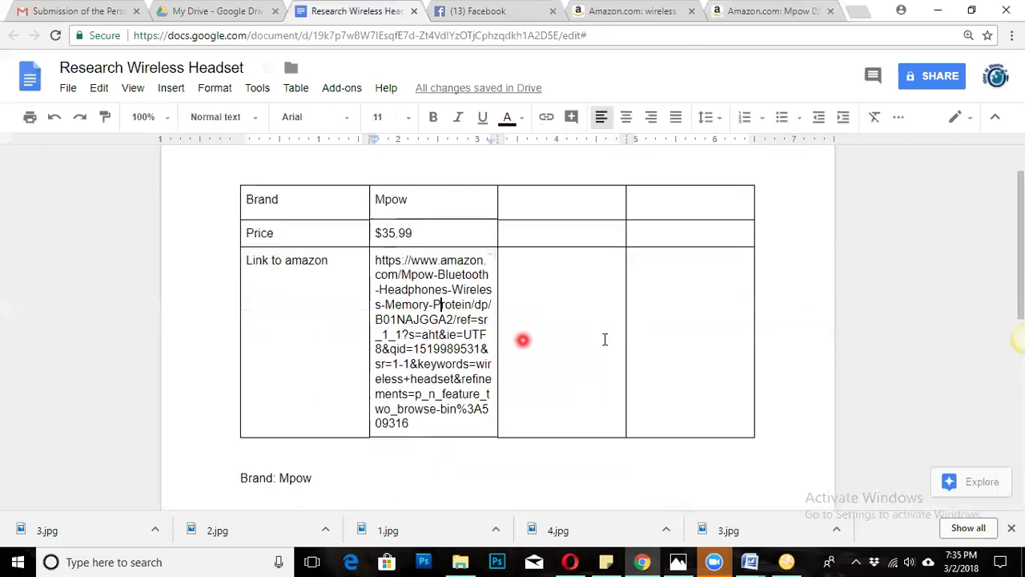
pyautogui.scroll(-1, 604, 339)
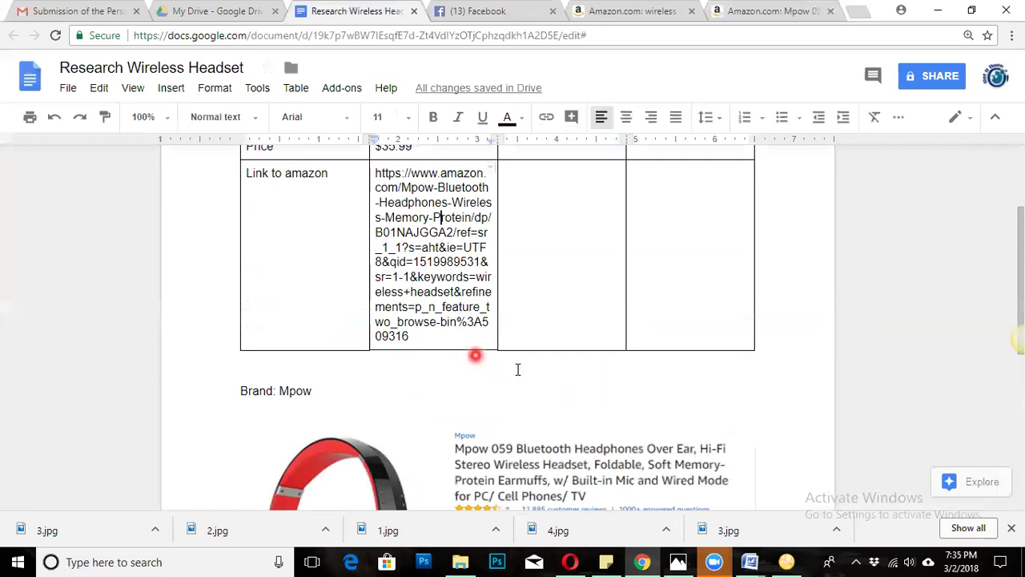
pyautogui.click(558, 455)
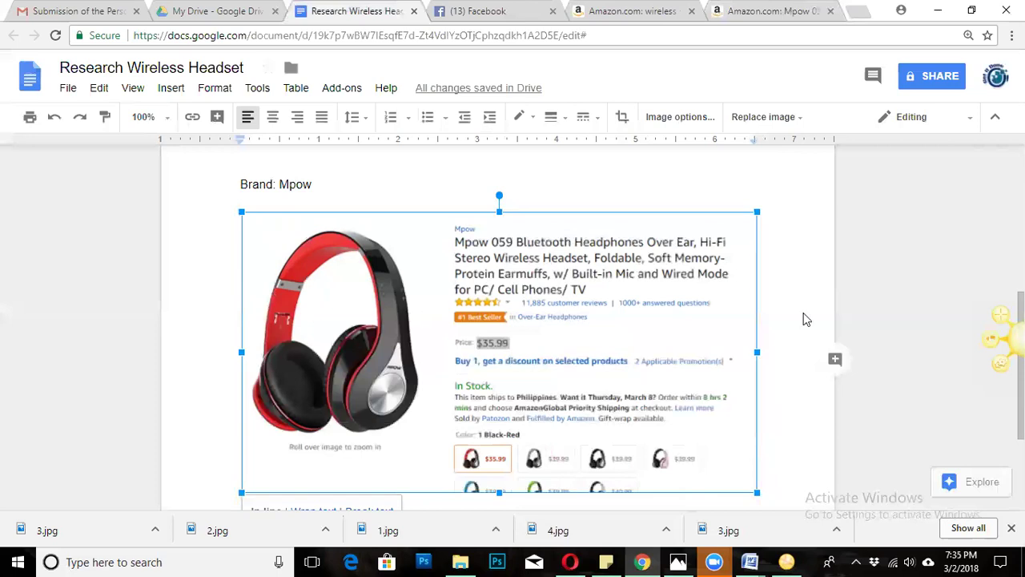
pyautogui.hotkey('ctrl', '9')
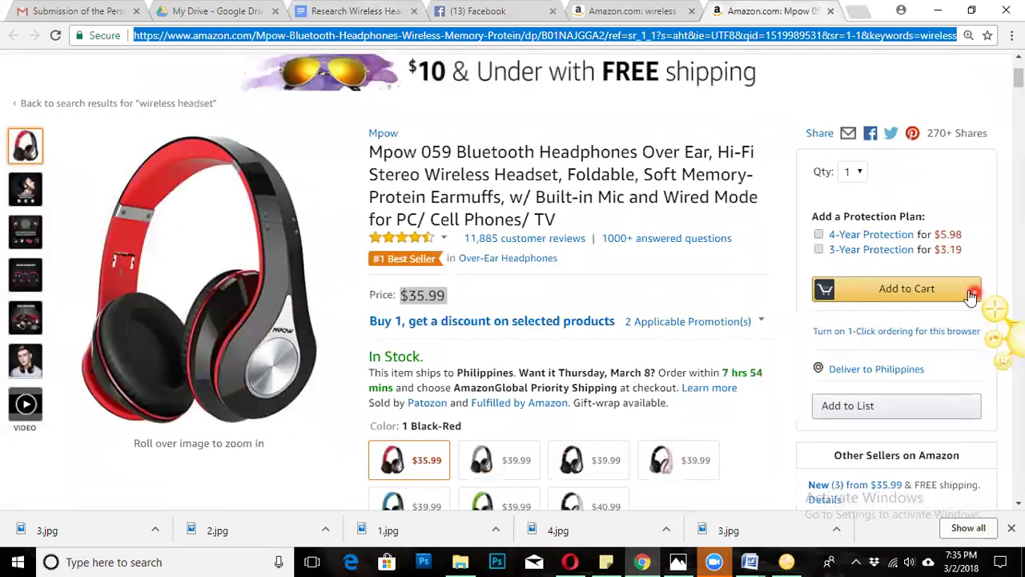
# Capture a 937 x 523 Snagit image of the Mpow 059 listing and copy it to the clipboard.
pyautogui.click(995, 309)
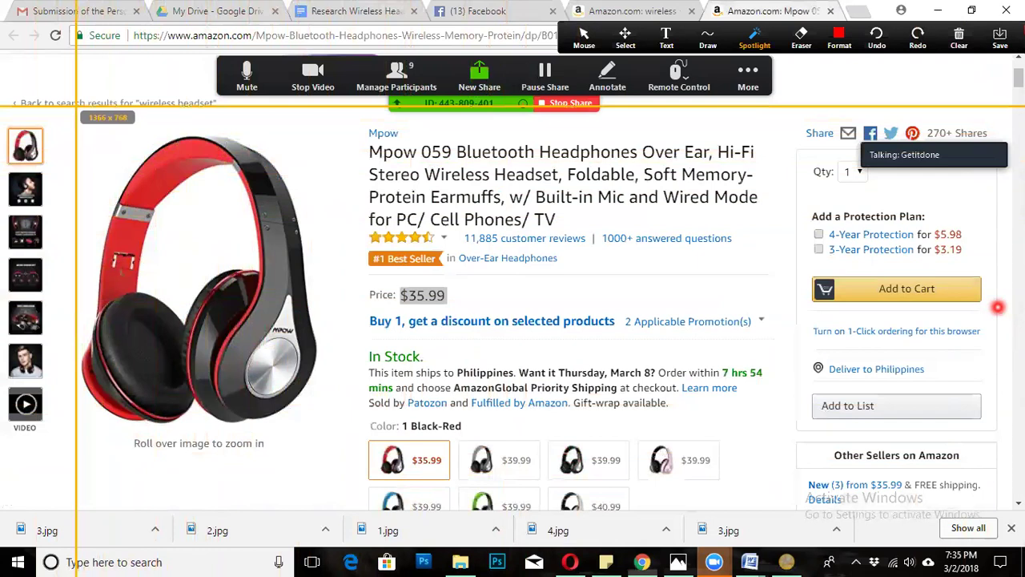
pyautogui.moveTo(77, 104); pyautogui.dragTo(797, 509)
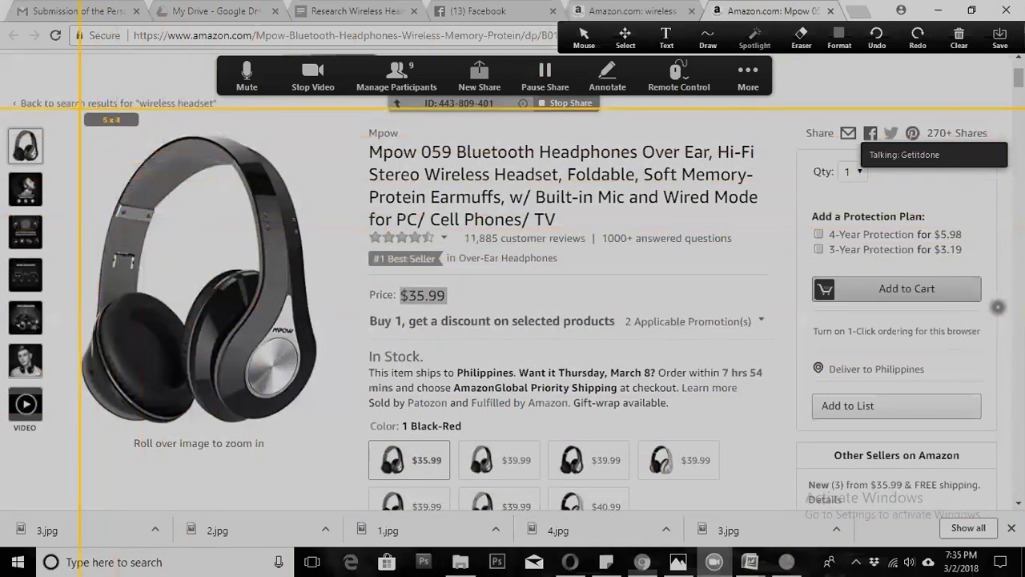
pyautogui.moveTo(76, 105); pyautogui.dragTo(797, 511)
pyautogui.moveTo(76, 104); pyautogui.dragTo(779, 498)
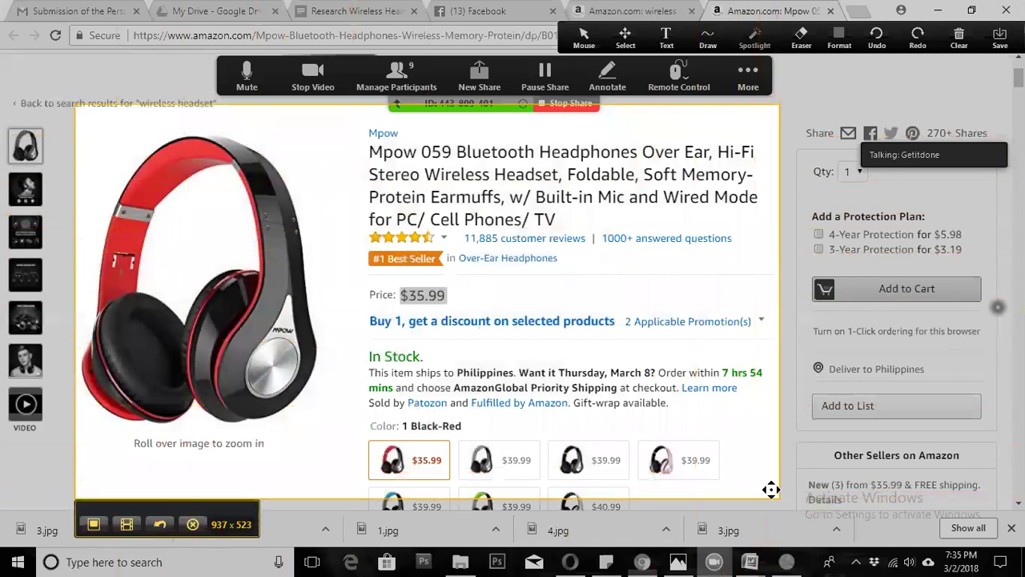
pyautogui.click(93, 524)
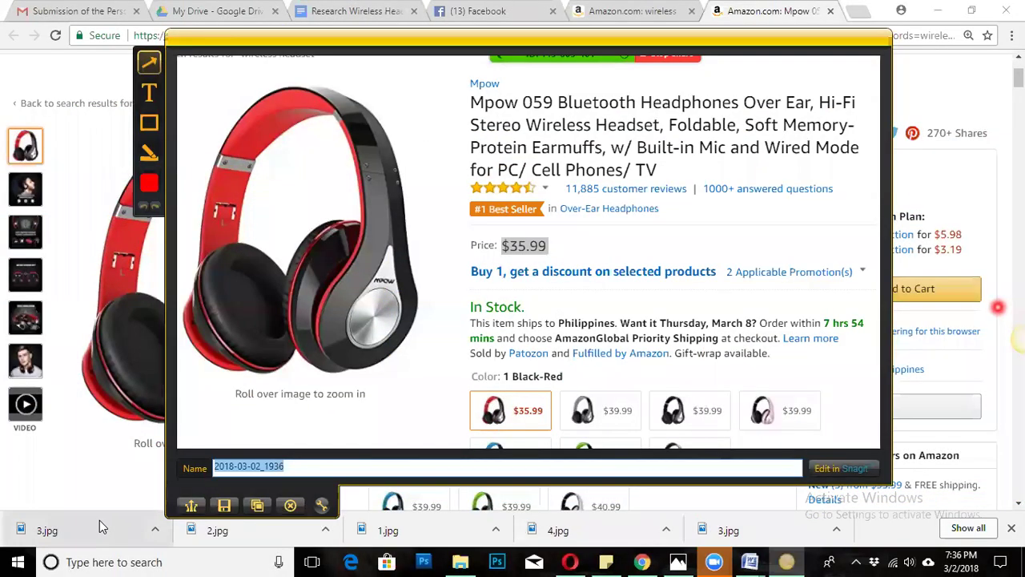
pyautogui.click(258, 506)
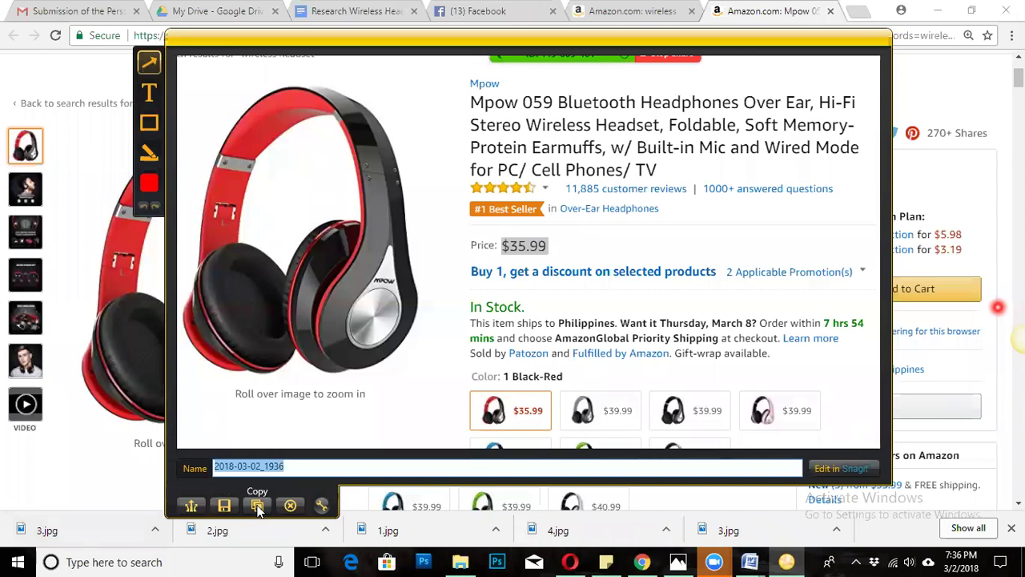
pyautogui.click(289, 505)
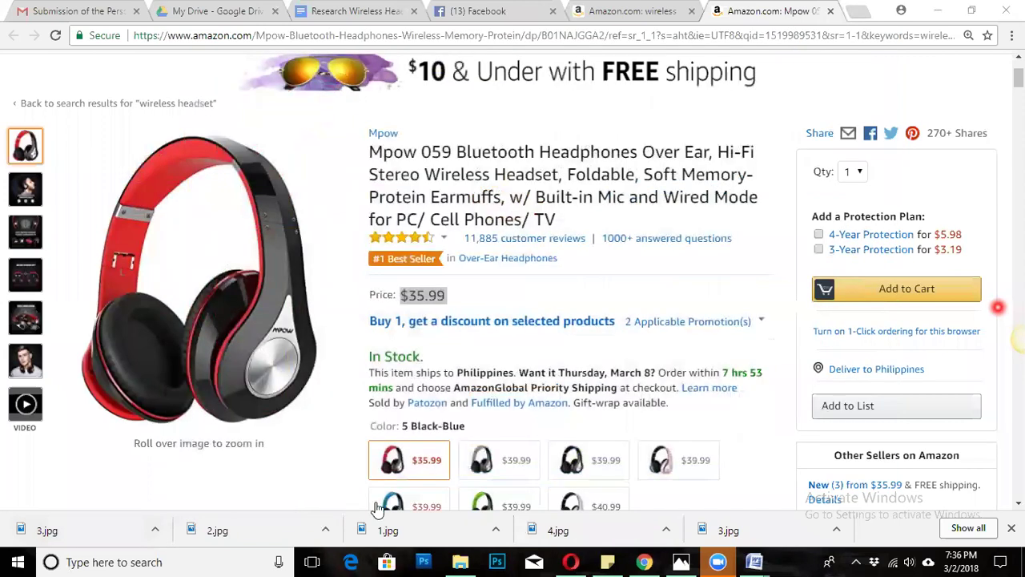
# Switch back to the Research Wireless Headset document tab in Chrome.
pyautogui.moveTo(735, 559)
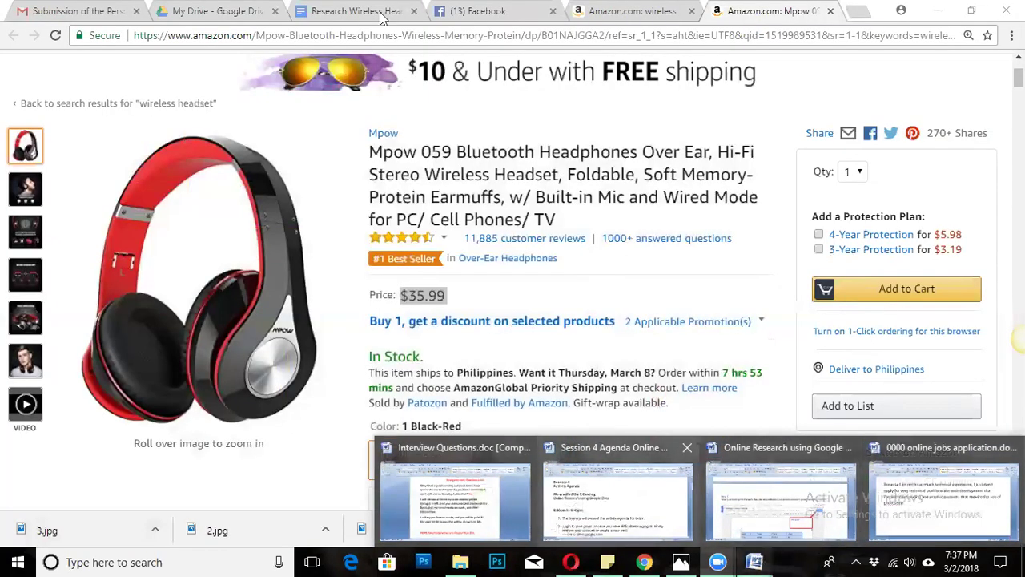
pyautogui.click(357, 13)
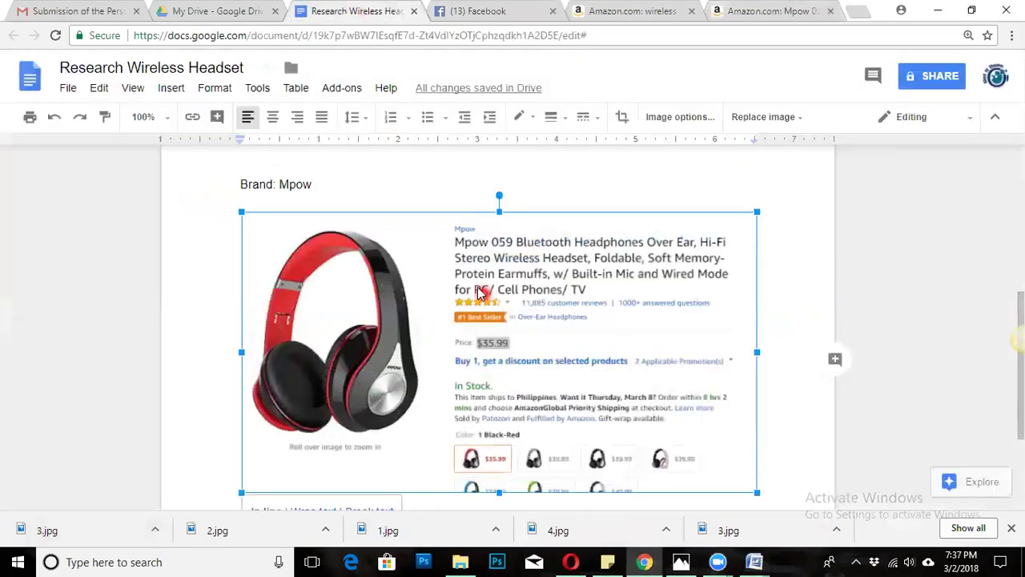
pyautogui.scroll(-1, 438, 270)
pyautogui.scroll(3, 438, 270)
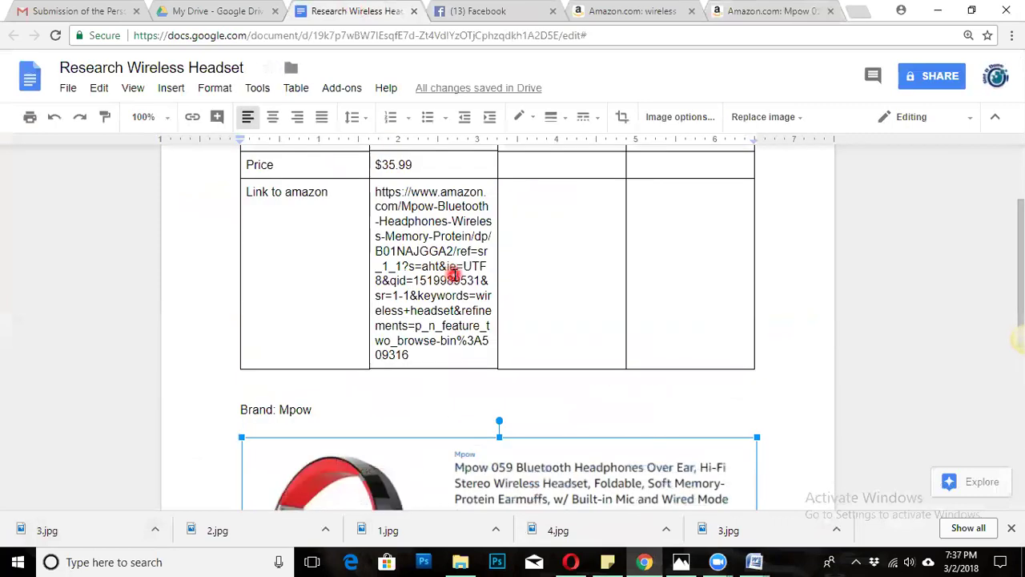
pyautogui.scroll(1, 547, 438)
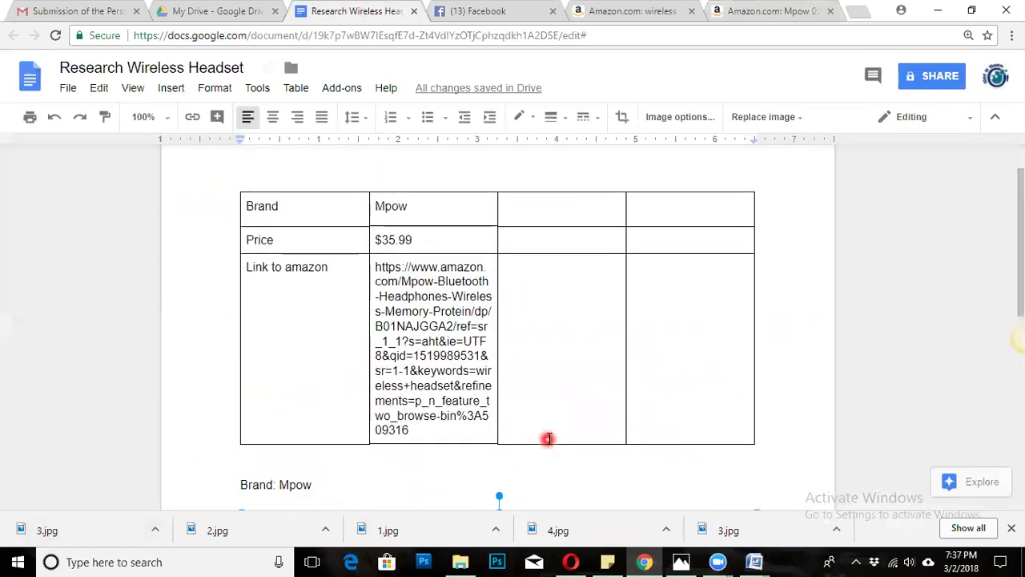
pyautogui.scroll(1, 543, 418)
pyautogui.scroll(-2, 540, 414)
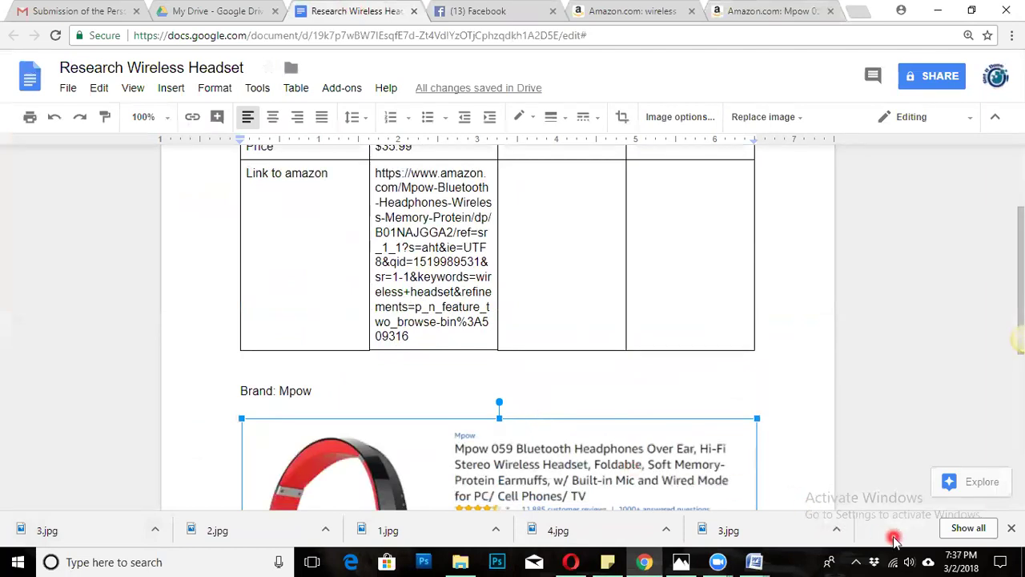
pyautogui.moveTo(755, 561)
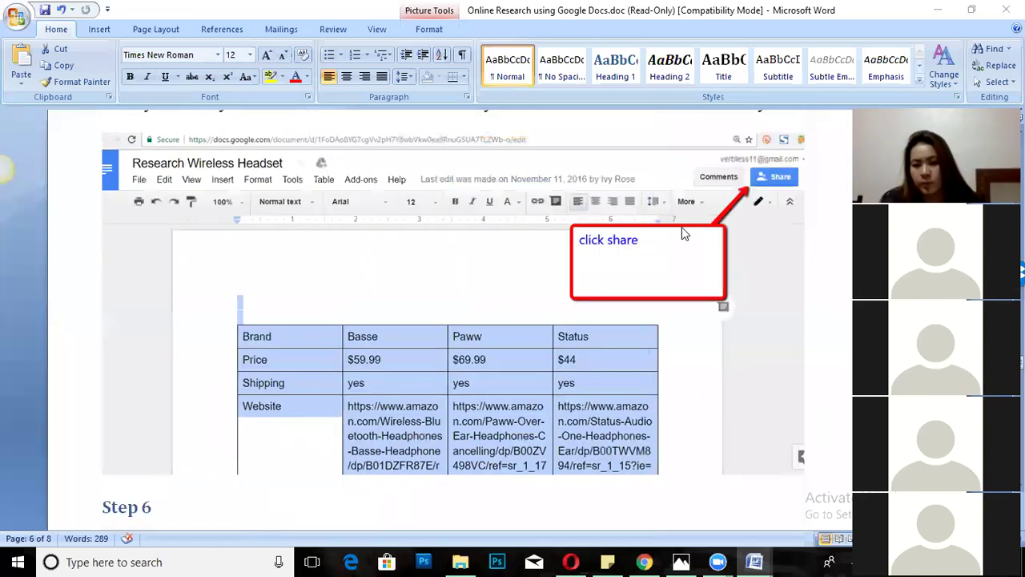
# Review the Step 6 share-dialog screenshot and highlight the client's e-mail address in the guide.
pyautogui.scroll(1, 681, 227)
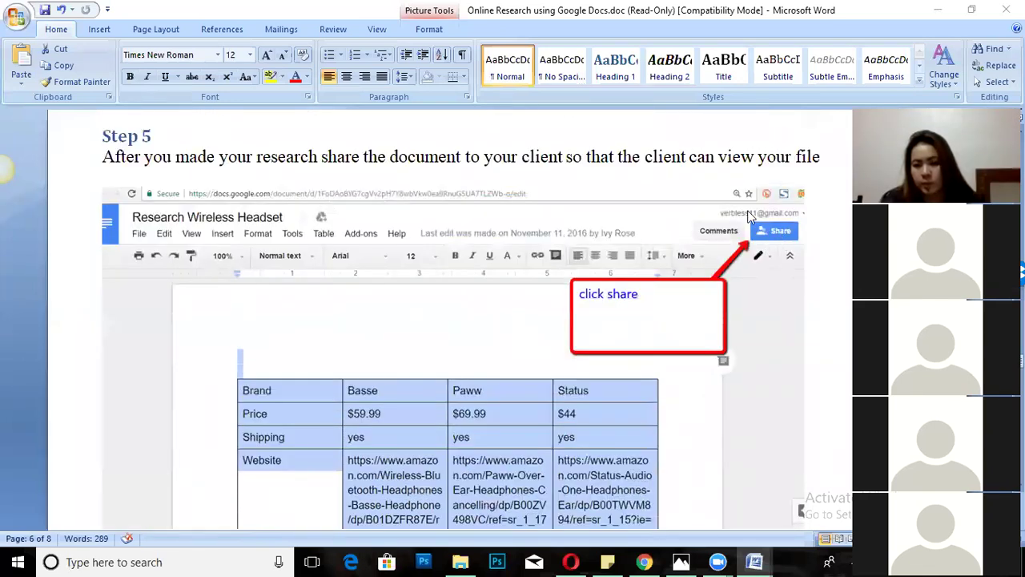
pyautogui.scroll(-9, 749, 216)
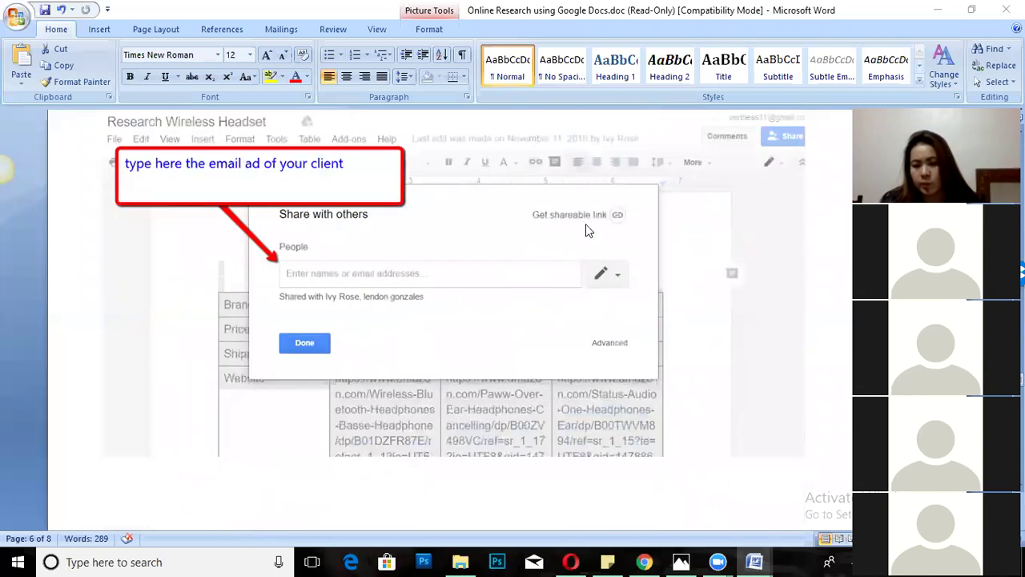
pyautogui.scroll(1, 588, 231)
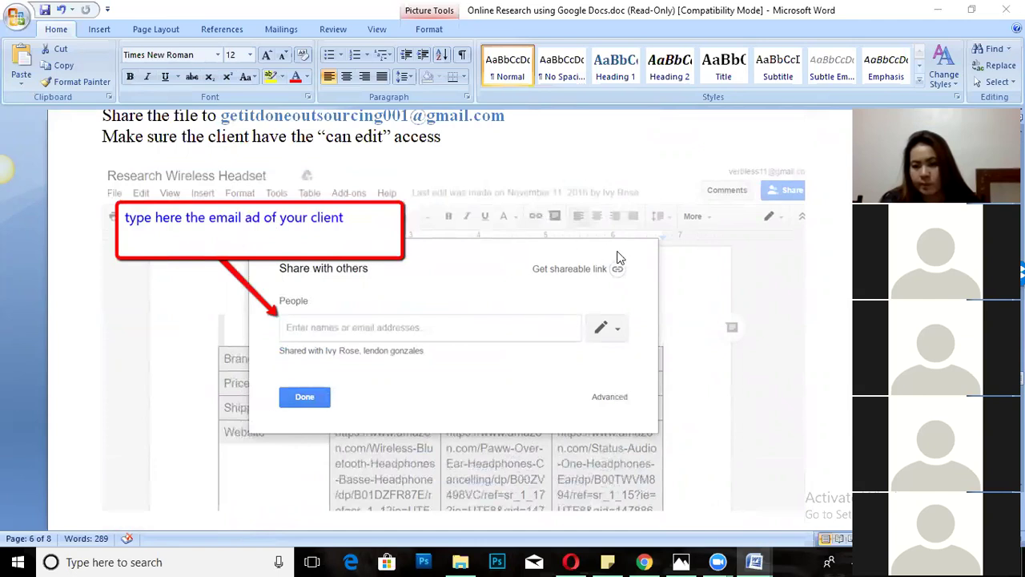
pyautogui.click(322, 330)
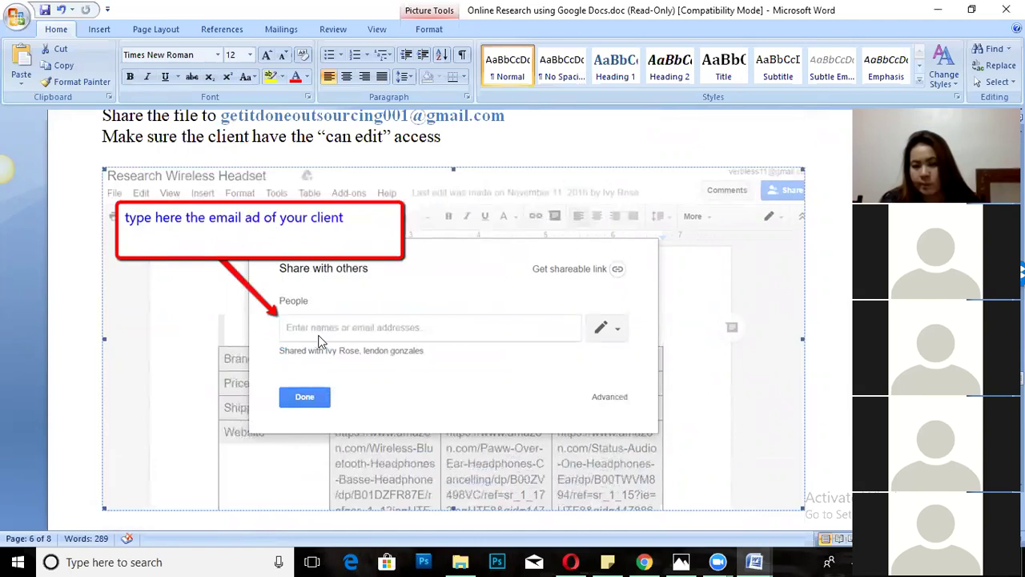
pyautogui.scroll(1, 392, 323)
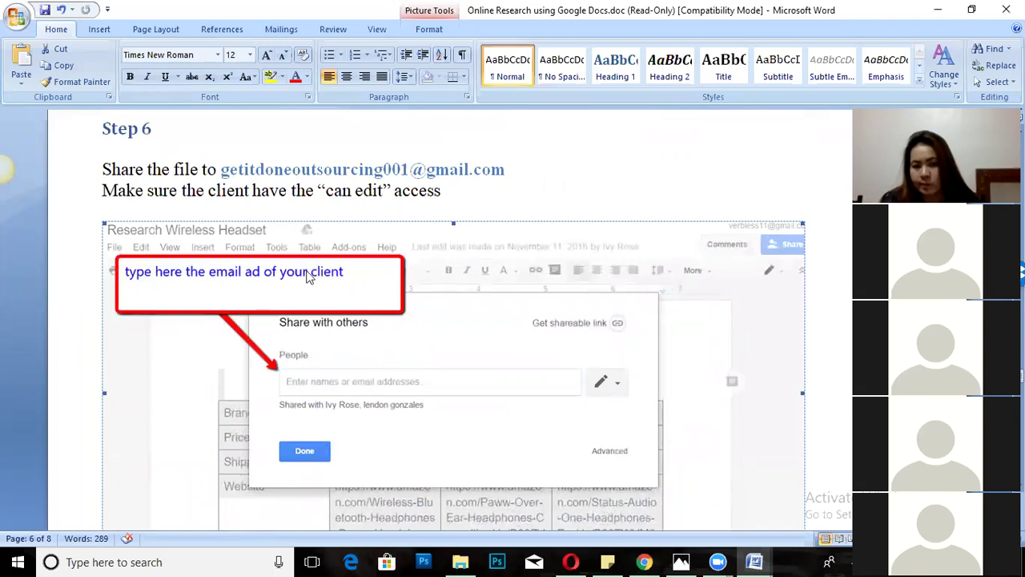
pyautogui.moveTo(224, 171); pyautogui.dragTo(499, 165)
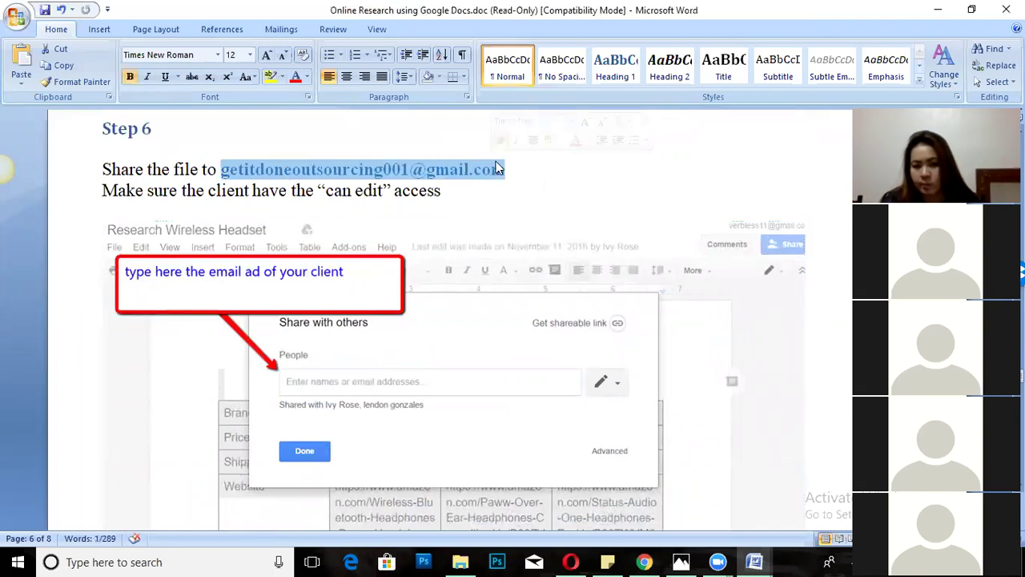
pyautogui.click(314, 188)
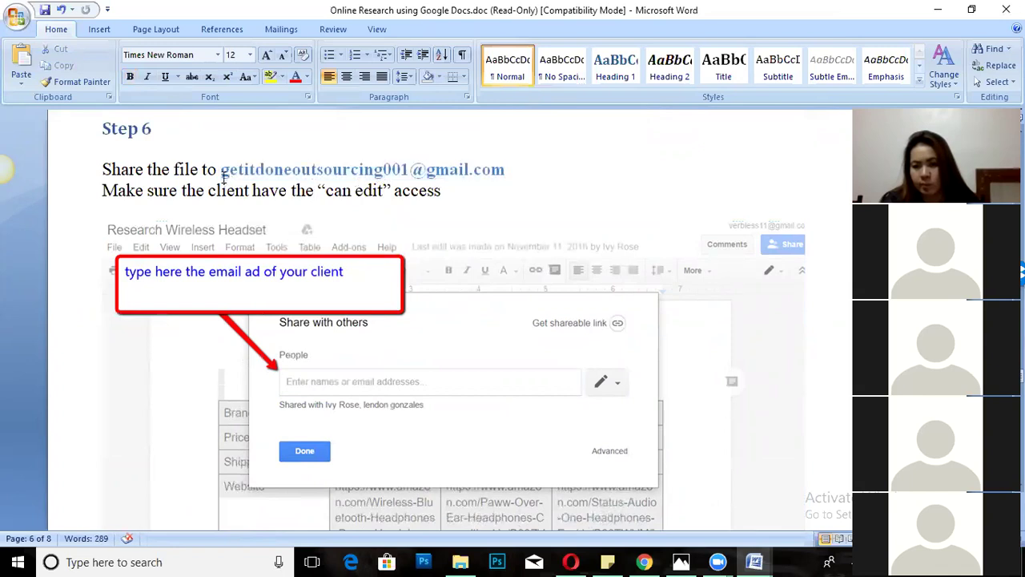
pyautogui.moveTo(223, 172); pyautogui.dragTo(457, 169)
pyautogui.click(459, 169)
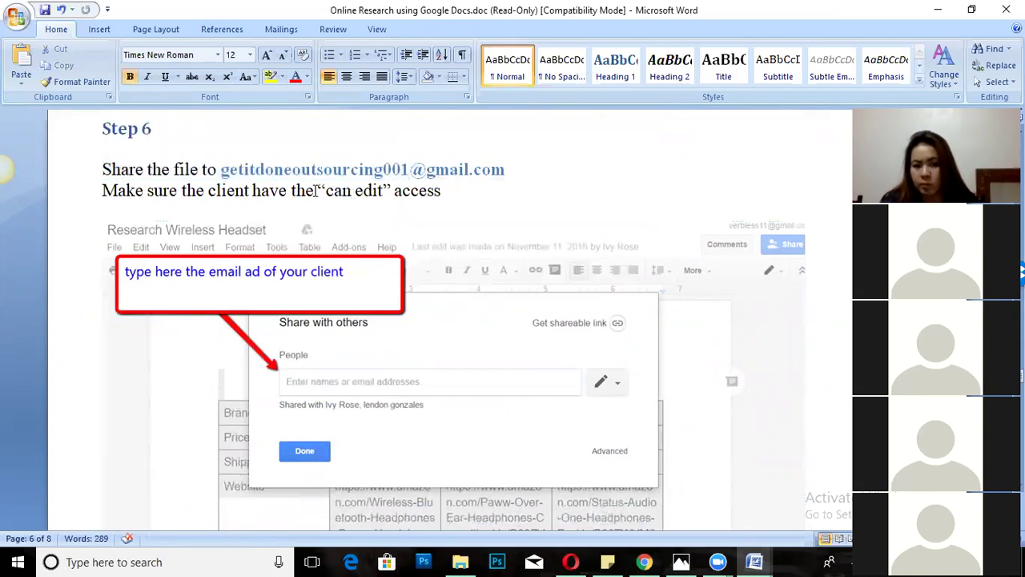
# Highlight the 'can edit' access requirement, then return to the Google Doc in Chrome.
pyautogui.scroll(-1, 321, 223)
pyautogui.scroll(-10, 321, 223)
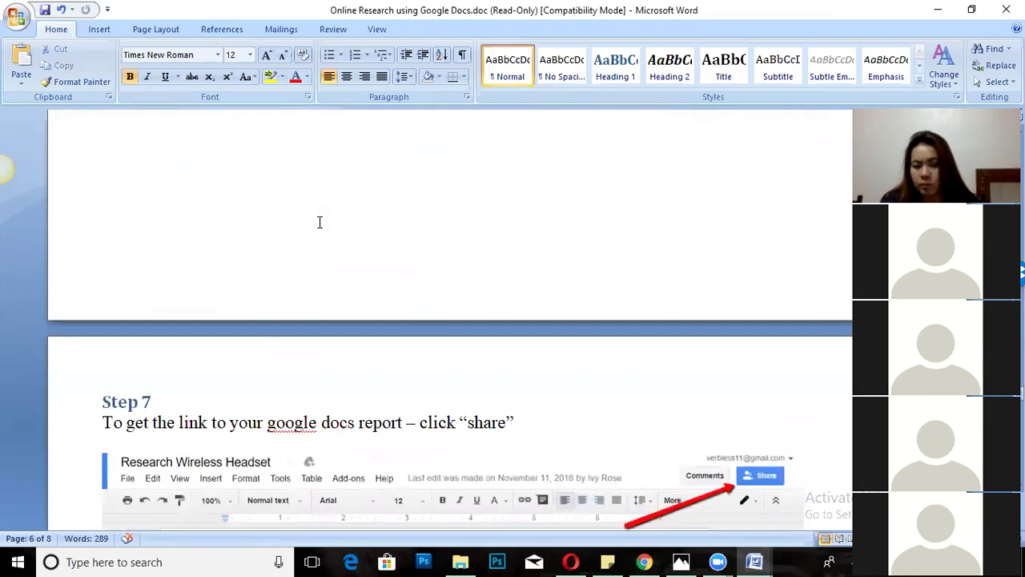
pyautogui.scroll(10, 318, 222)
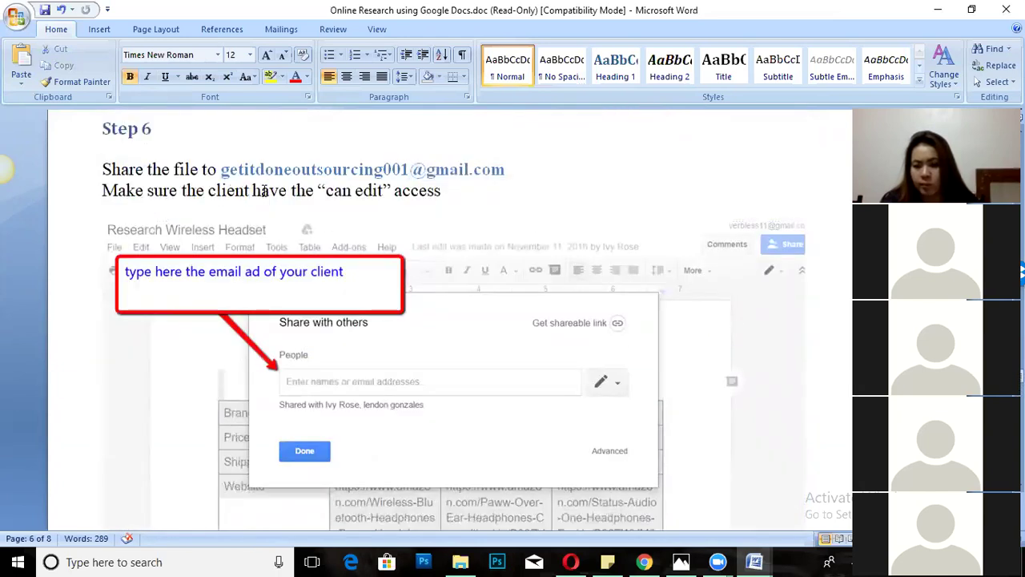
pyautogui.moveTo(325, 194); pyautogui.dragTo(441, 193)
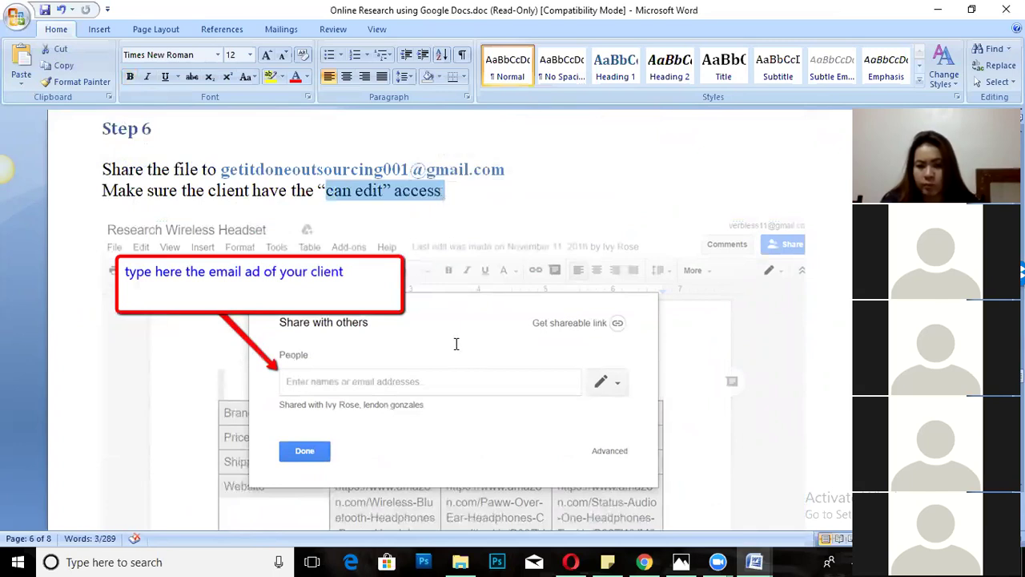
pyautogui.click(644, 561)
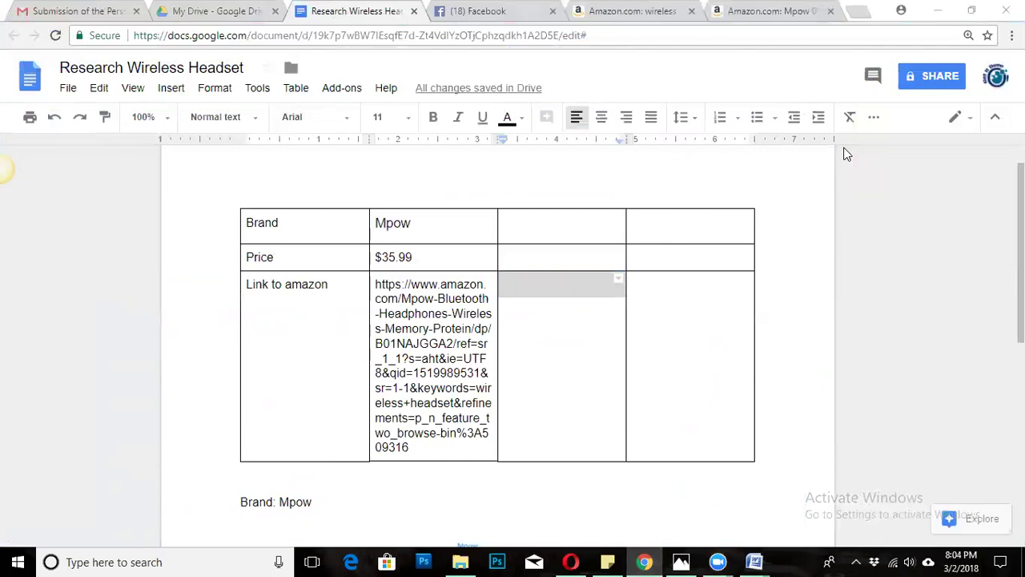
# In the document's sharing settings, keep the invite permission at Can edit.
pyautogui.click(923, 76)
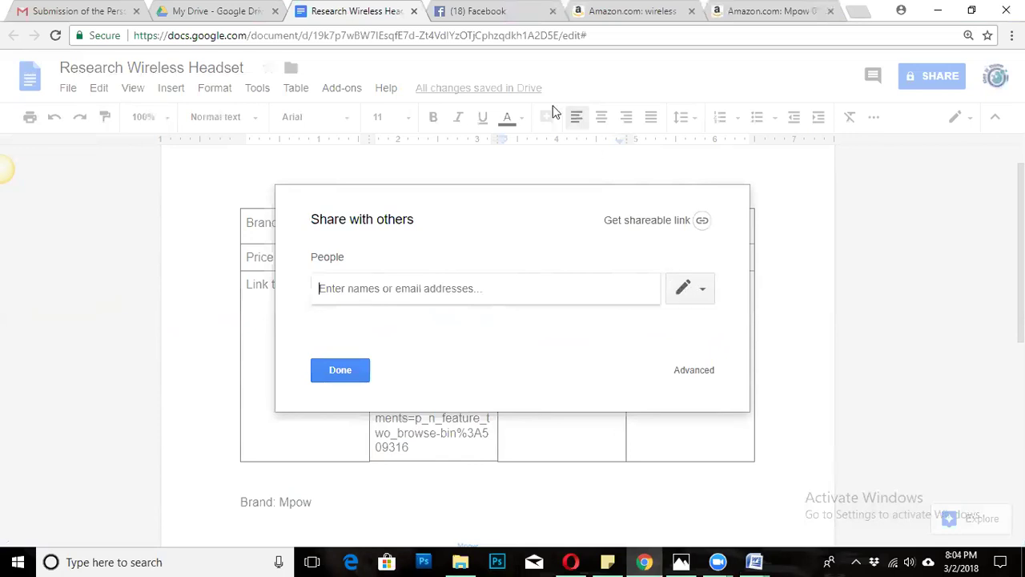
pyautogui.click(702, 289)
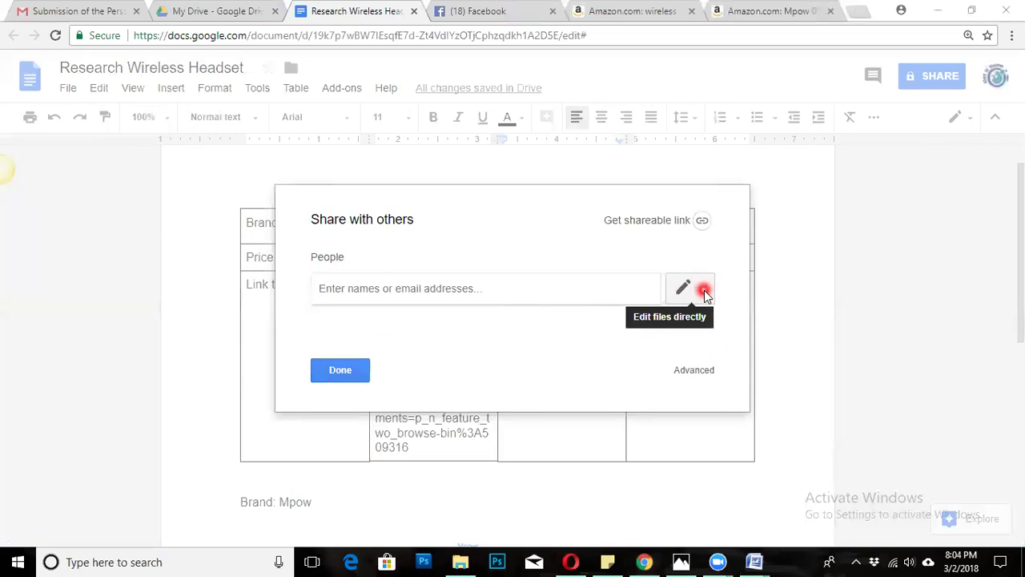
pyautogui.click(702, 290)
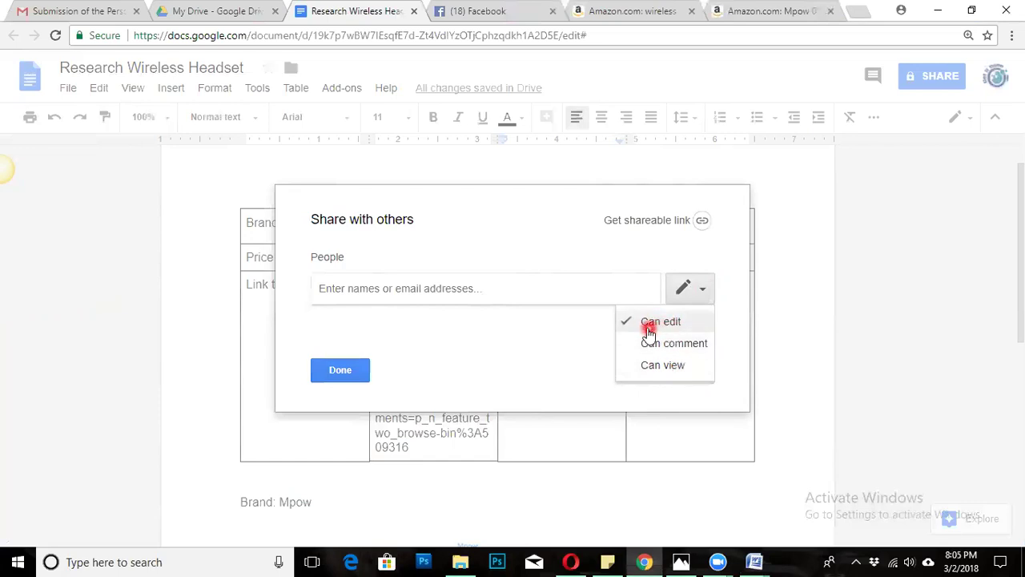
pyautogui.click(661, 323)
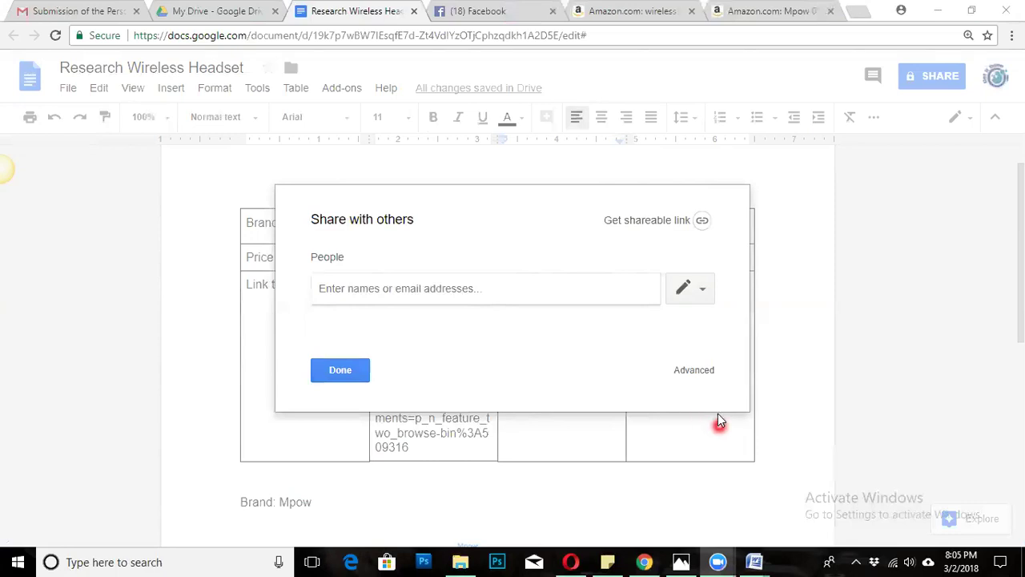
pyautogui.click(704, 288)
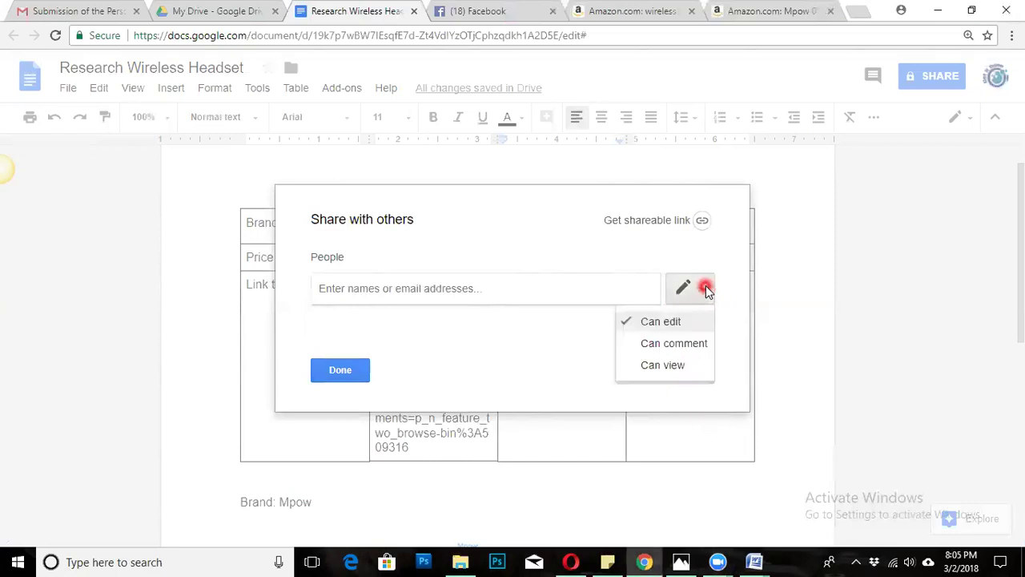
pyautogui.click(661, 321)
# Add the client contact from the address suggestions and send the share invitation.
pyautogui.click(434, 286)
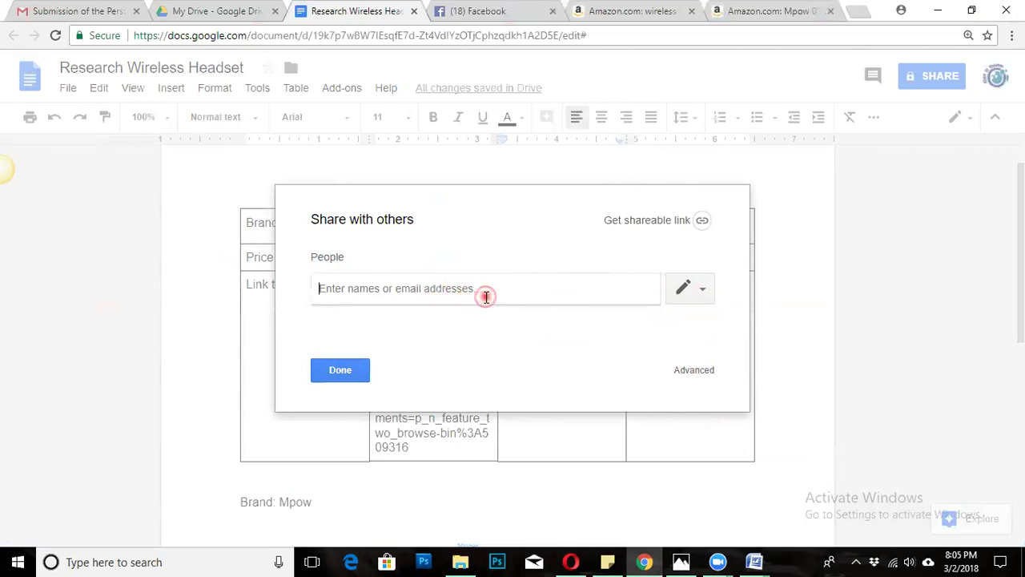
pyautogui.write('get')
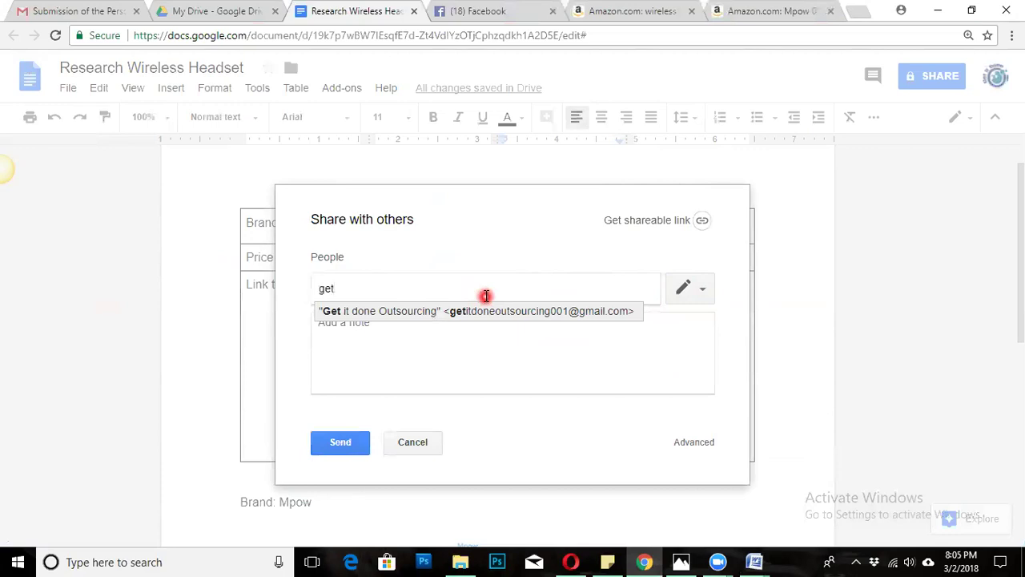
pyautogui.click(480, 312)
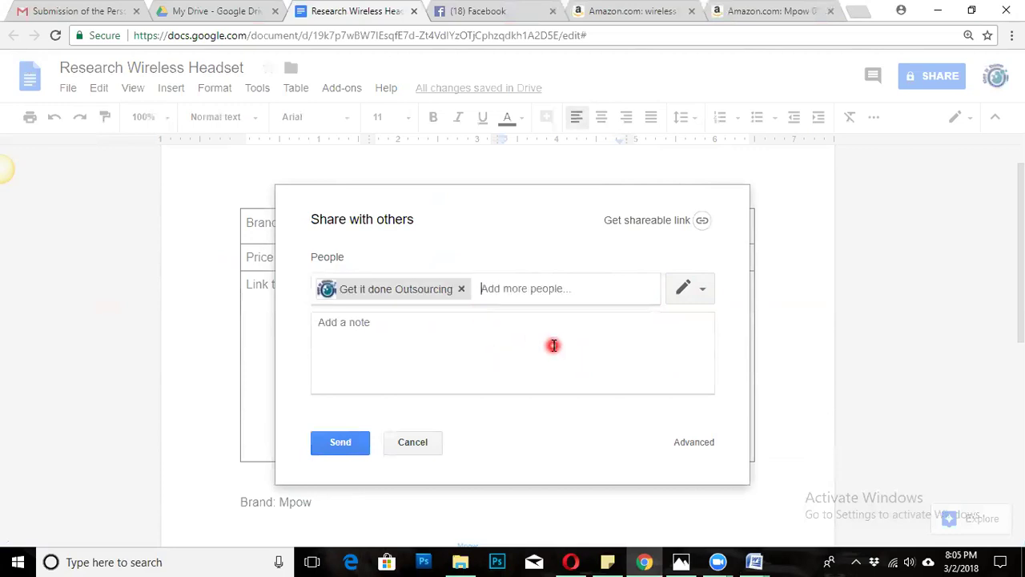
pyautogui.click(341, 448)
pyautogui.click(359, 444)
pyautogui.click(332, 436)
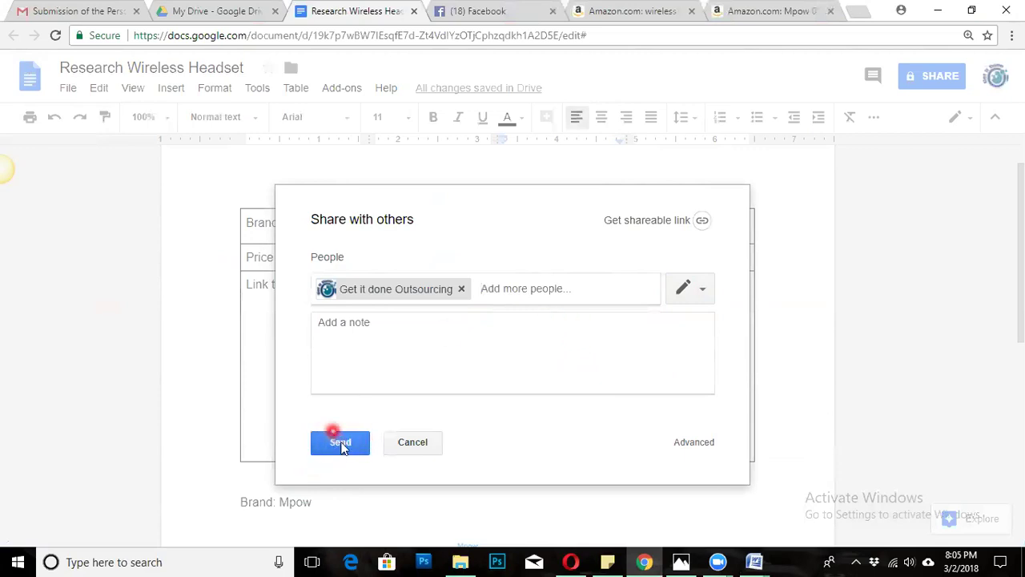
pyautogui.click(330, 424)
pyautogui.click(326, 439)
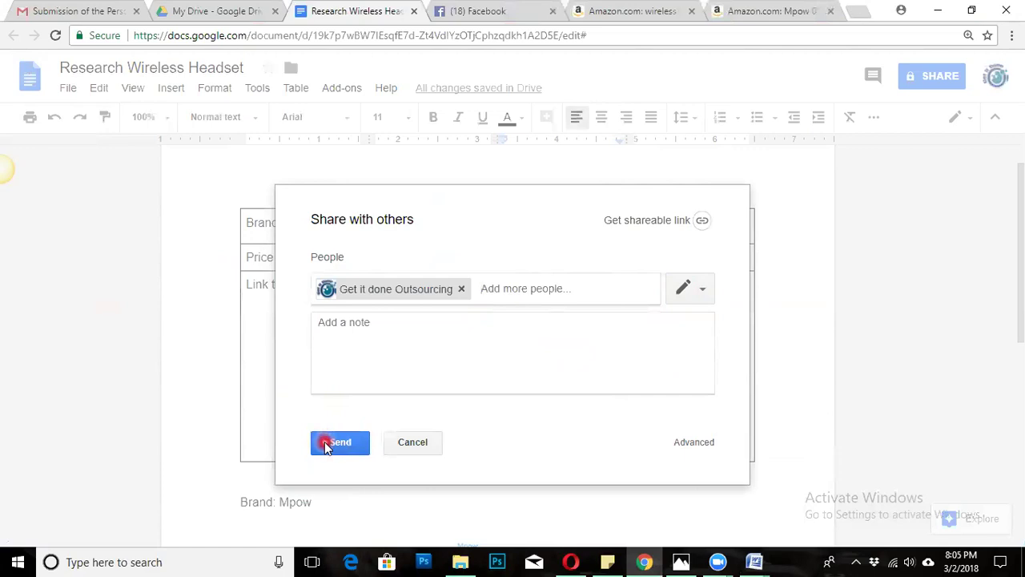
pyautogui.click(325, 443)
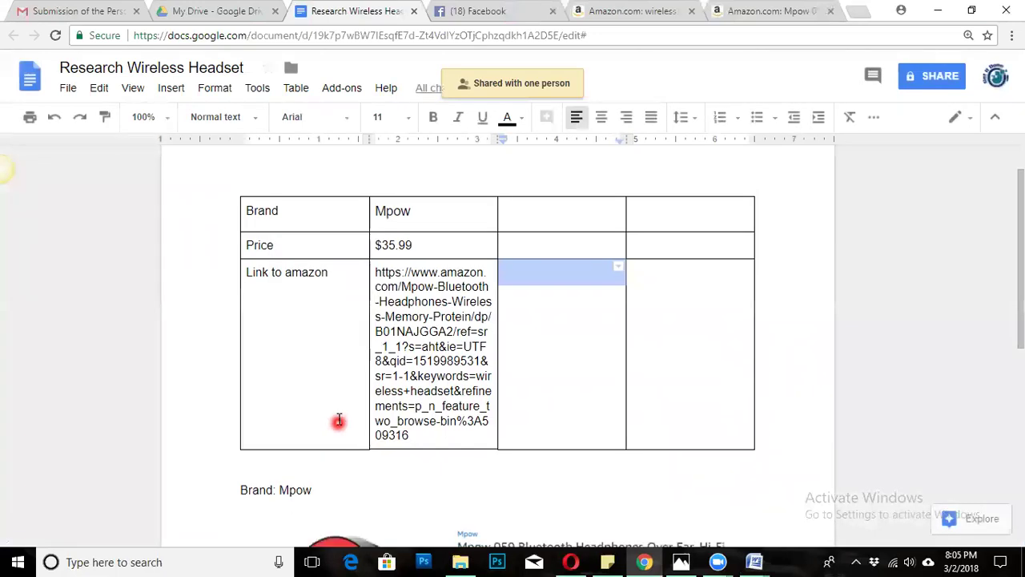
pyautogui.scroll(-3, 339, 419)
pyautogui.scroll(3, 339, 395)
pyautogui.scroll(-2, 339, 395)
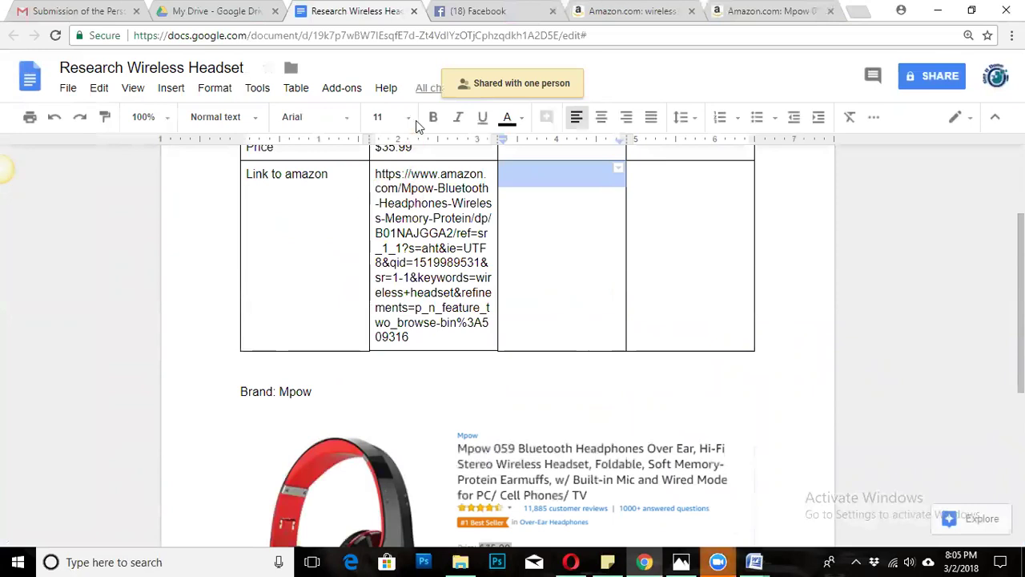
pyautogui.scroll(3, 673, 232)
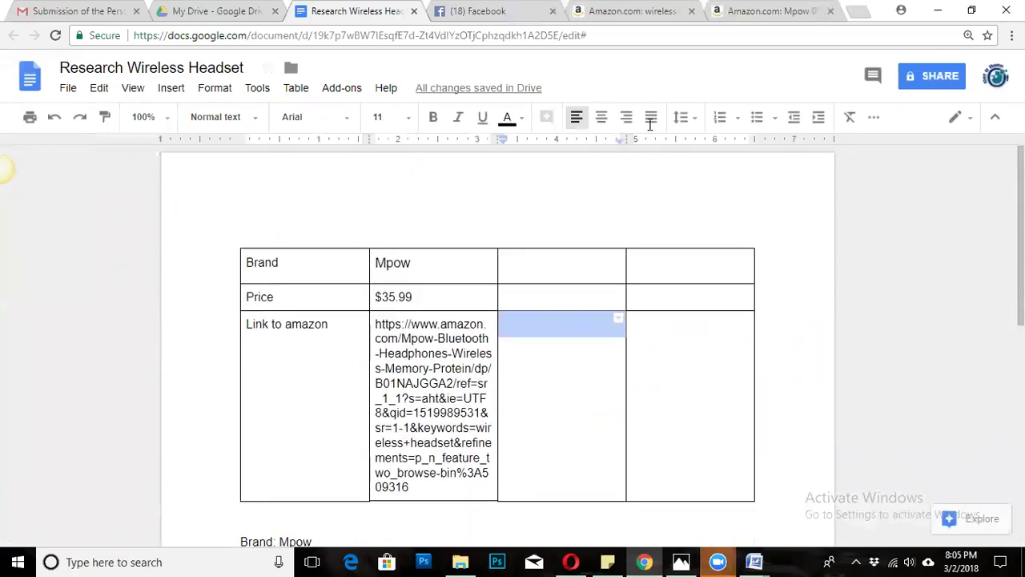
pyautogui.click(519, 36)
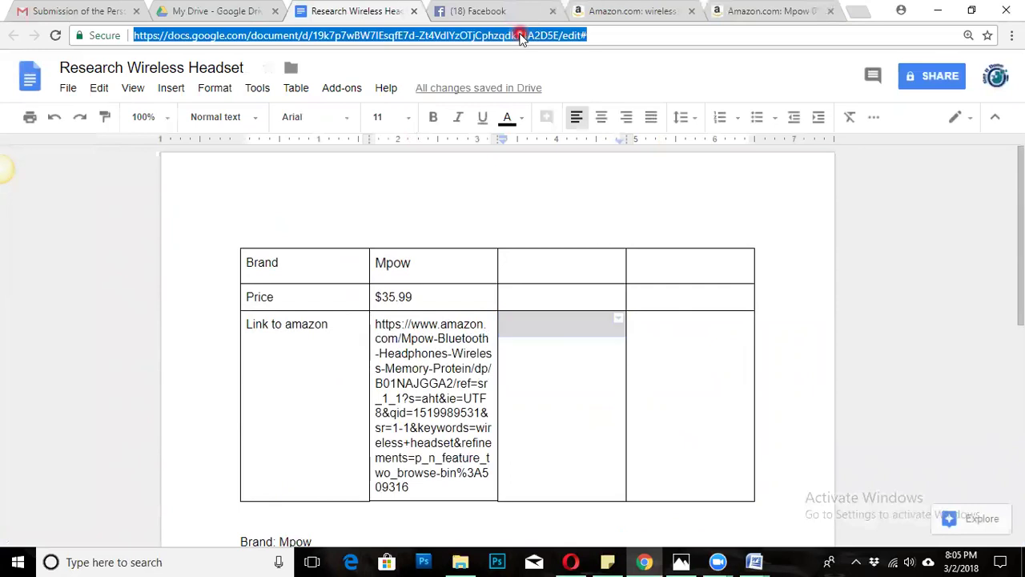
pyautogui.click(574, 375)
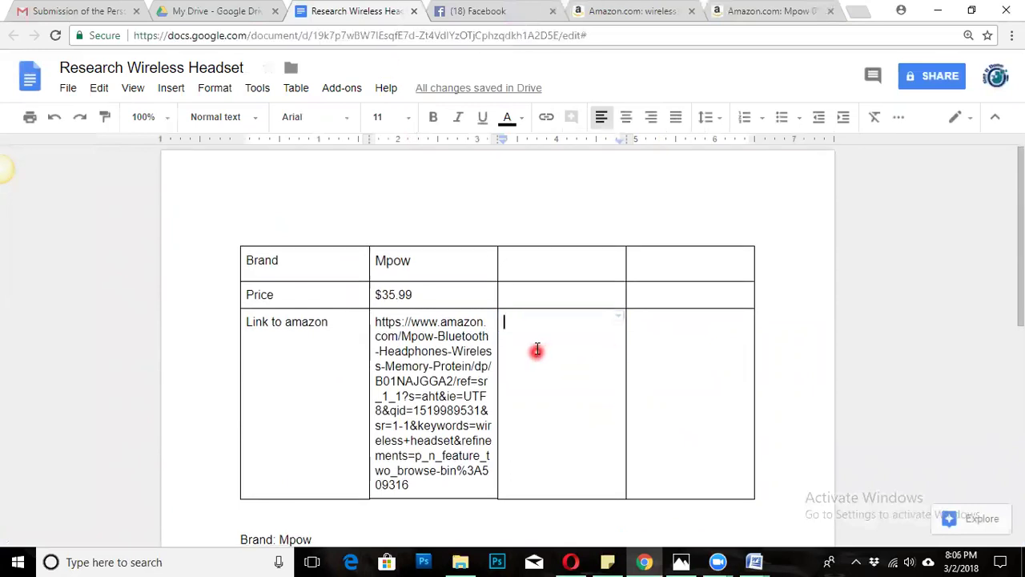
pyautogui.scroll(-2, 536, 350)
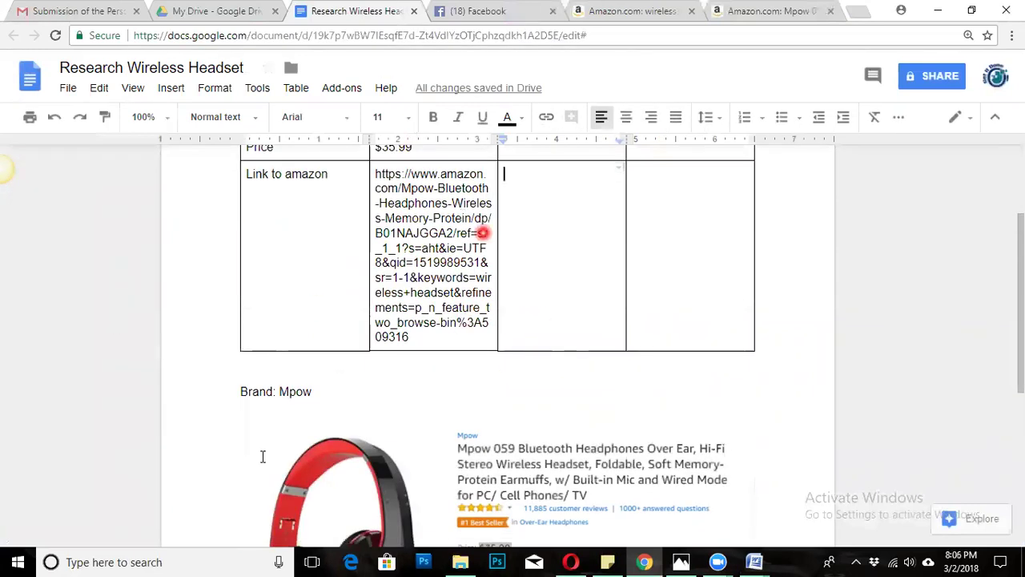
pyautogui.scroll(-4, 477, 330)
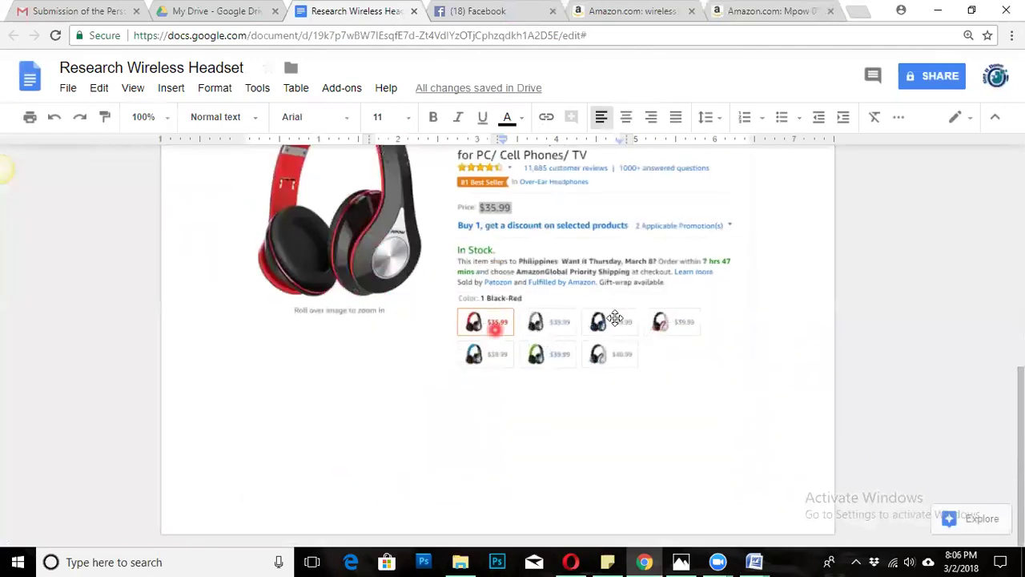
pyautogui.scroll(4, 499, 293)
pyautogui.moveTo(520, 400); pyautogui.dragTo(608, 386)
pyautogui.scroll(2, 556, 382)
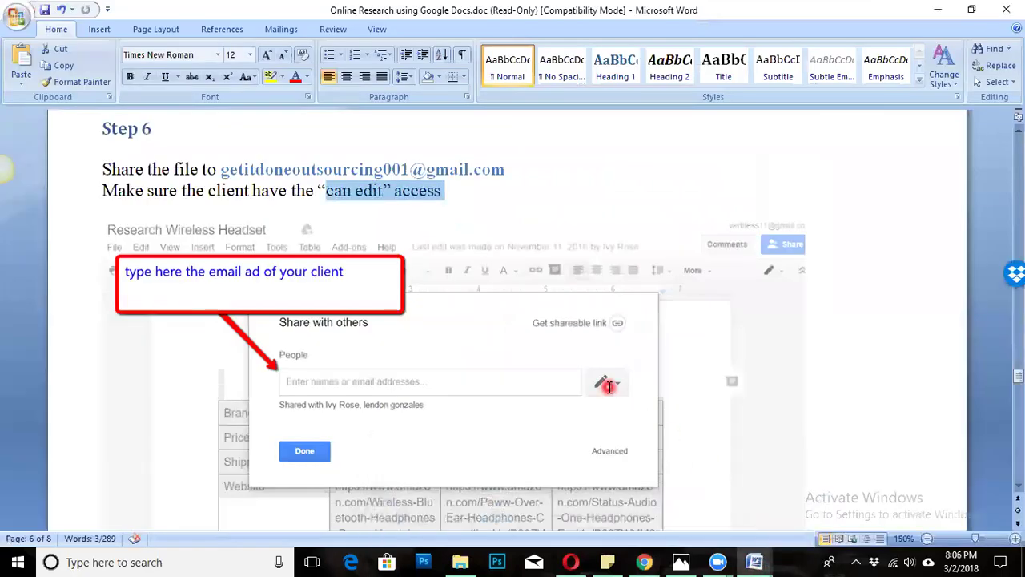
pyautogui.scroll(-1, 608, 387)
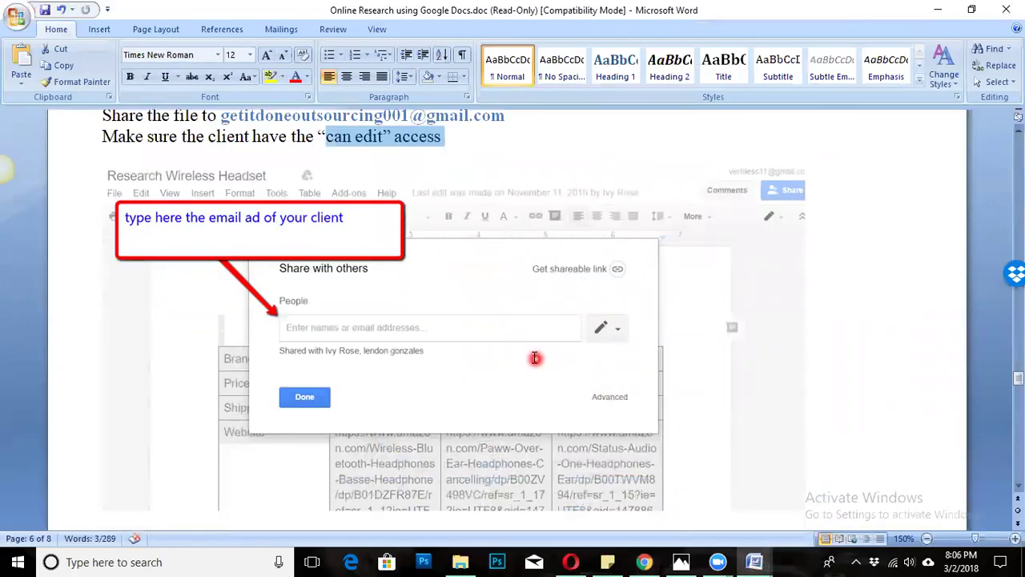
pyautogui.scroll(-8, 535, 355)
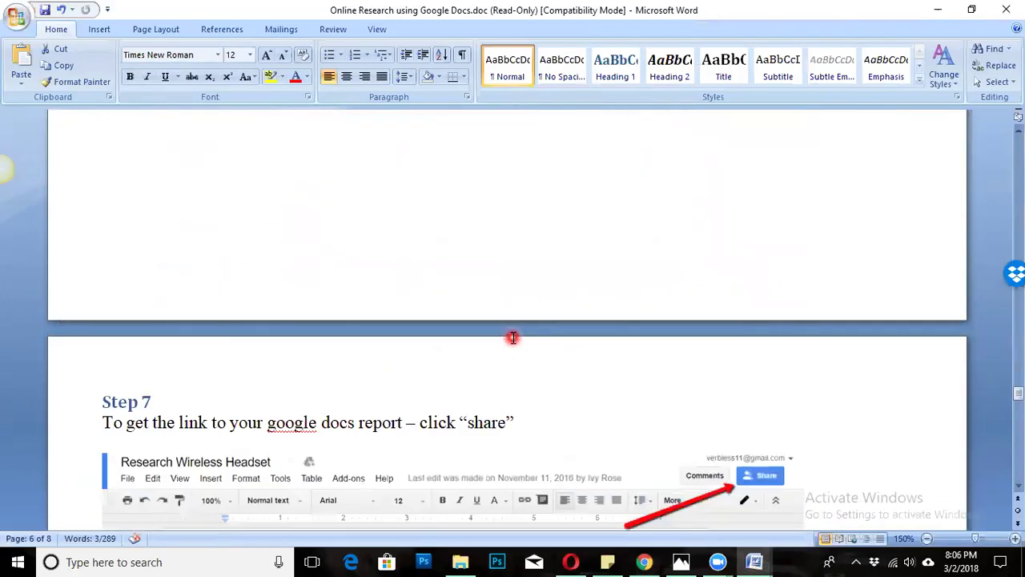
pyautogui.scroll(-3, 520, 339)
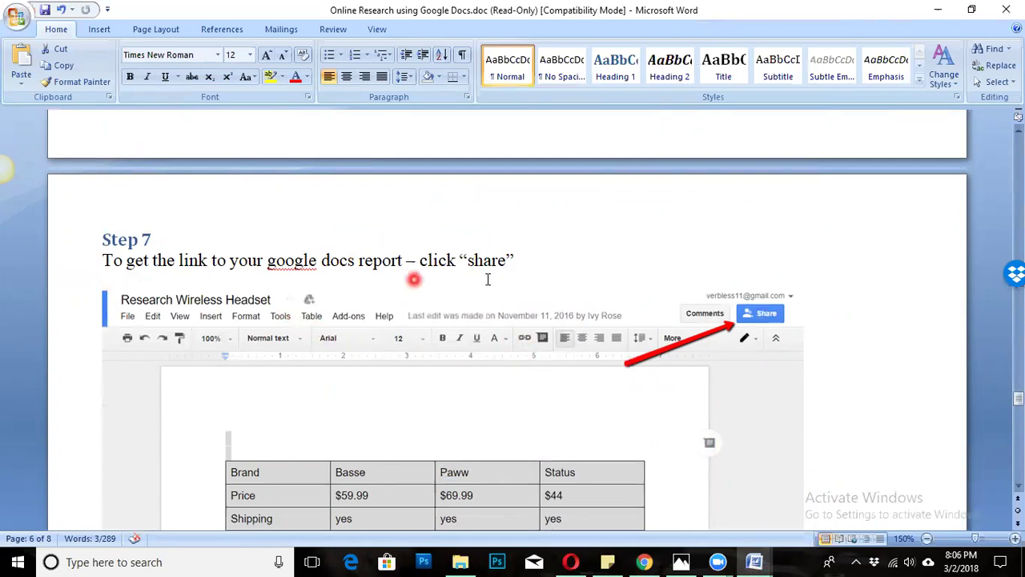
pyautogui.moveTo(516, 260); pyautogui.dragTo(102, 247)
pyautogui.click(200, 284)
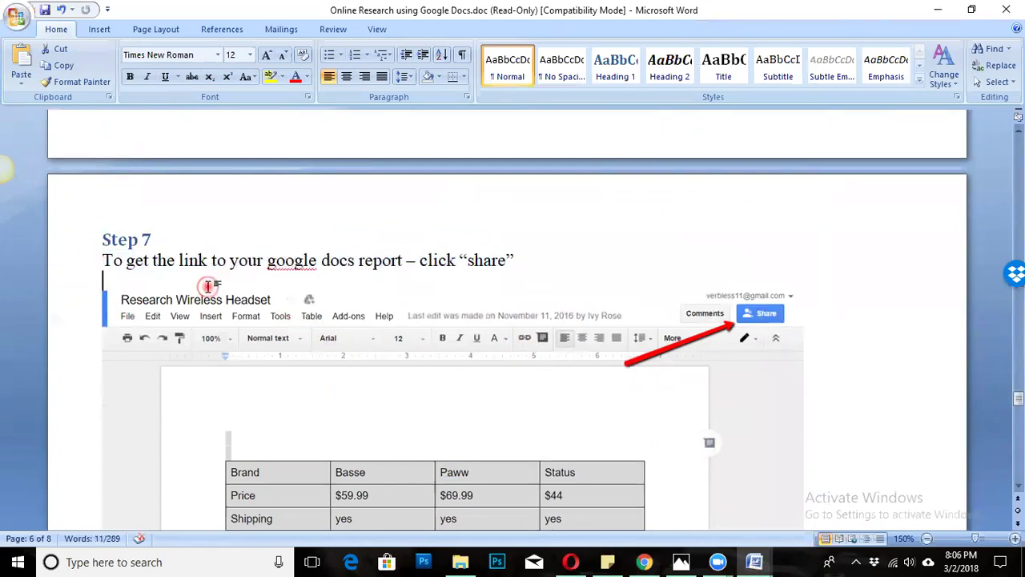
pyautogui.scroll(-3, 185, 284)
pyautogui.scroll(3, 241, 270)
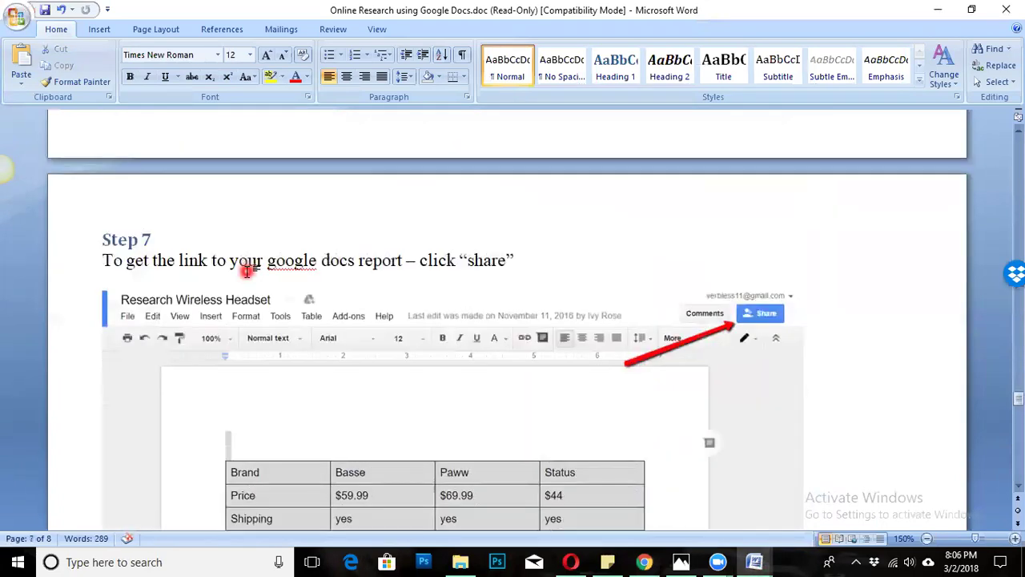
pyautogui.scroll(-6, 385, 320)
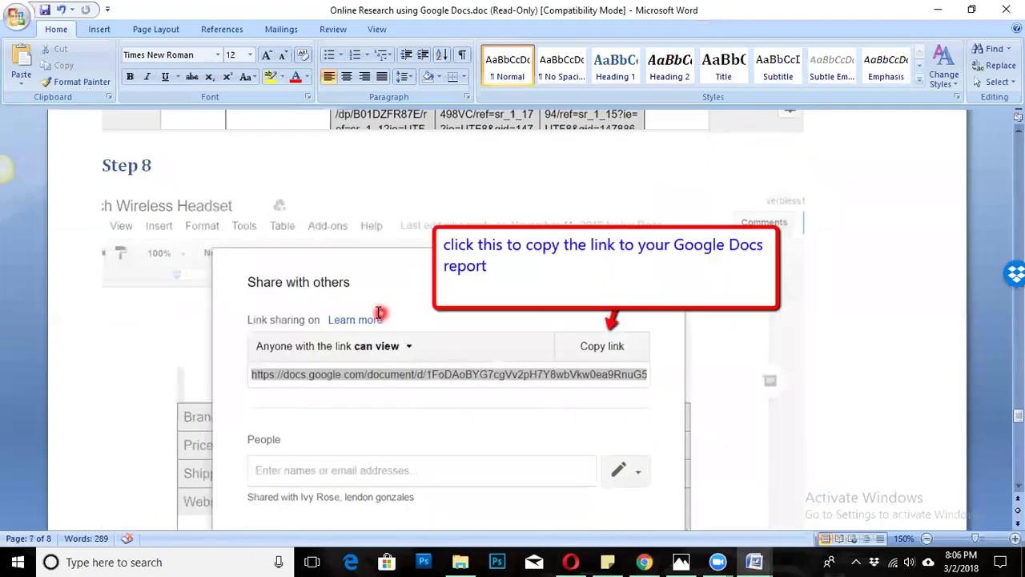
pyautogui.scroll(-3, 352, 303)
pyautogui.scroll(-10, 348, 301)
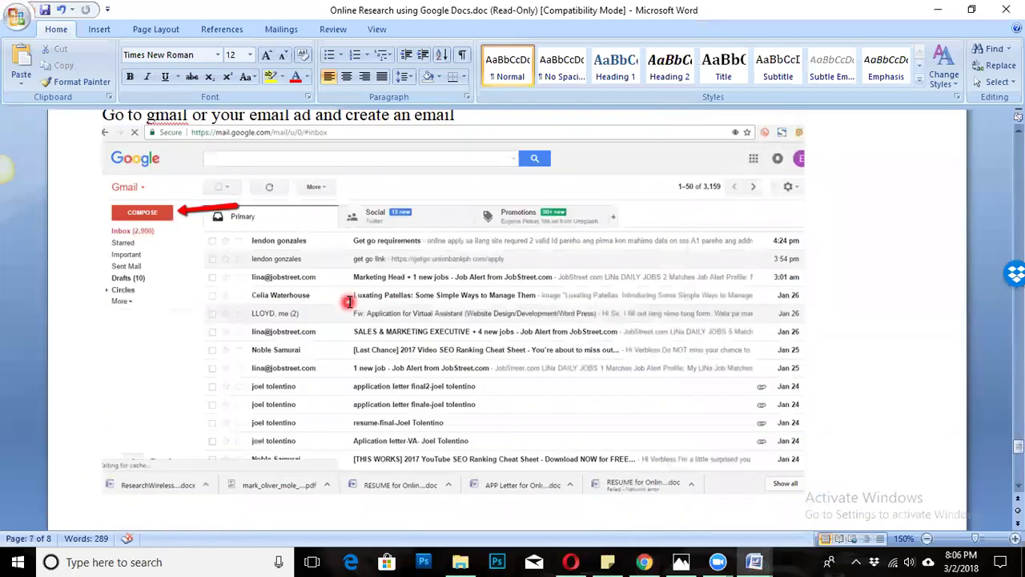
pyautogui.scroll(-3, 637, 410)
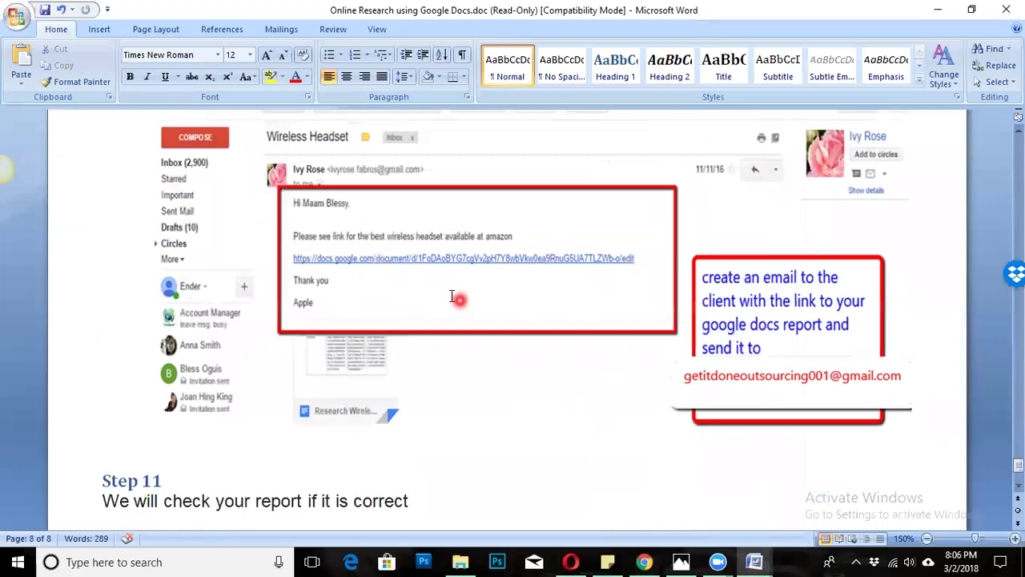
pyautogui.scroll(3, 321, 269)
pyautogui.scroll(15, 320, 270)
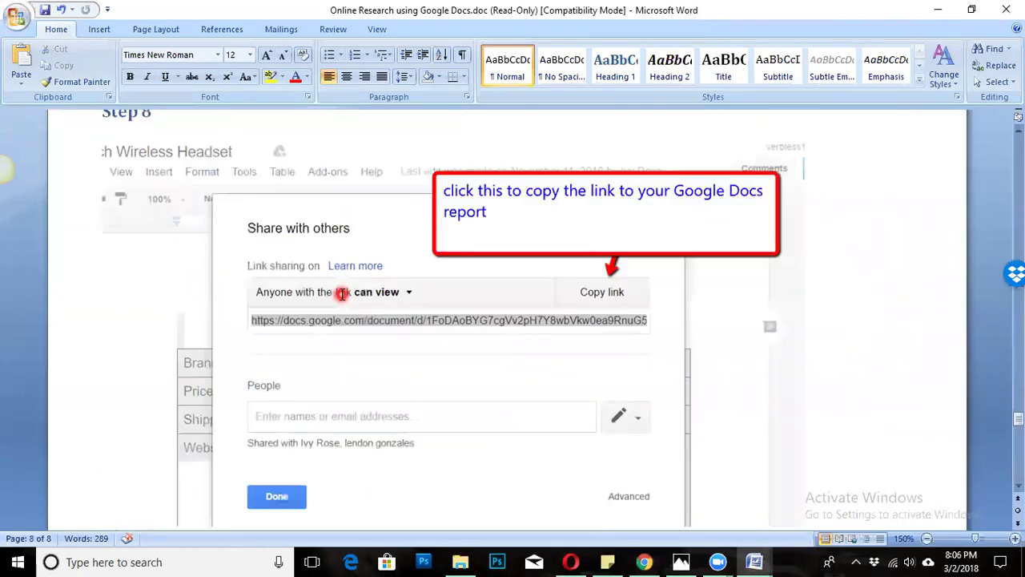
pyautogui.scroll(-1, 341, 296)
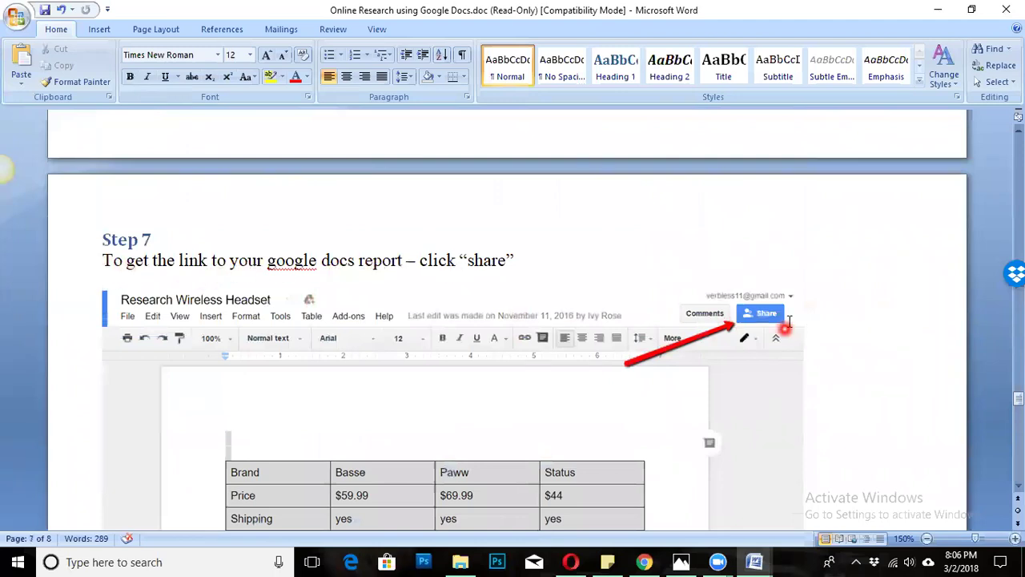
pyautogui.click(647, 561)
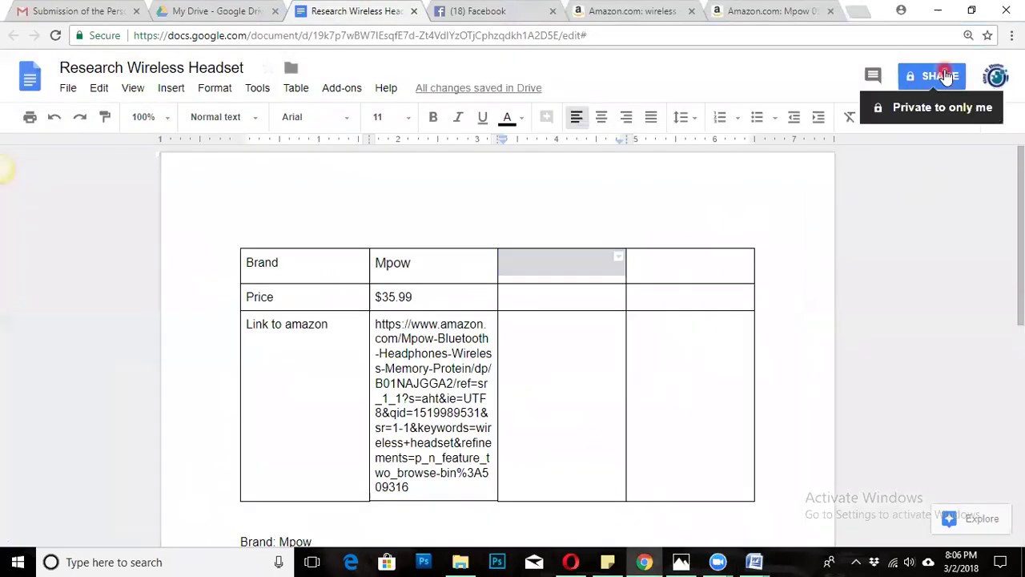
# Turn on link sharing set to 'Anyone with the link can edit' and copy the shareable link.
pyautogui.click(928, 75)
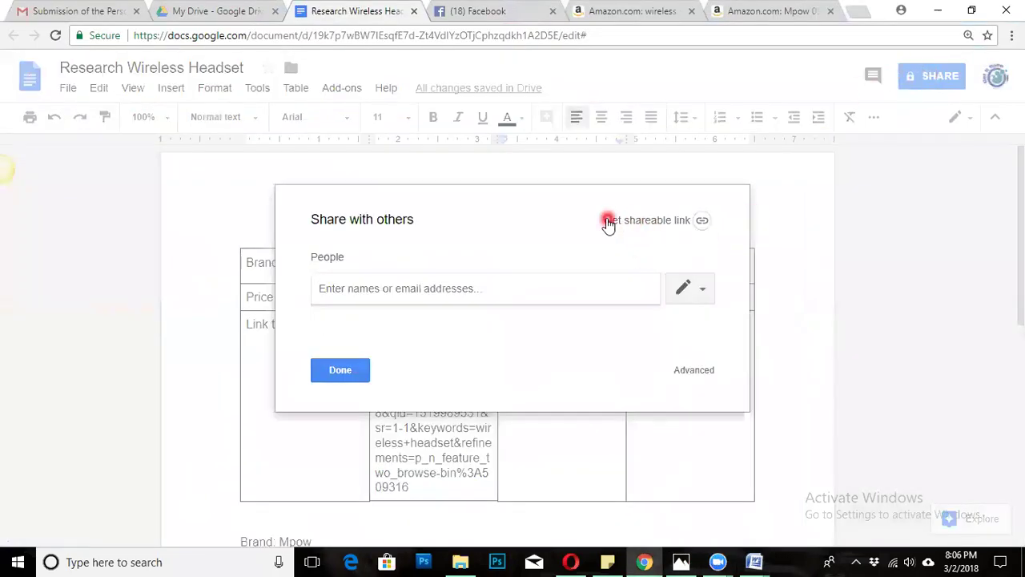
pyautogui.click(771, 199)
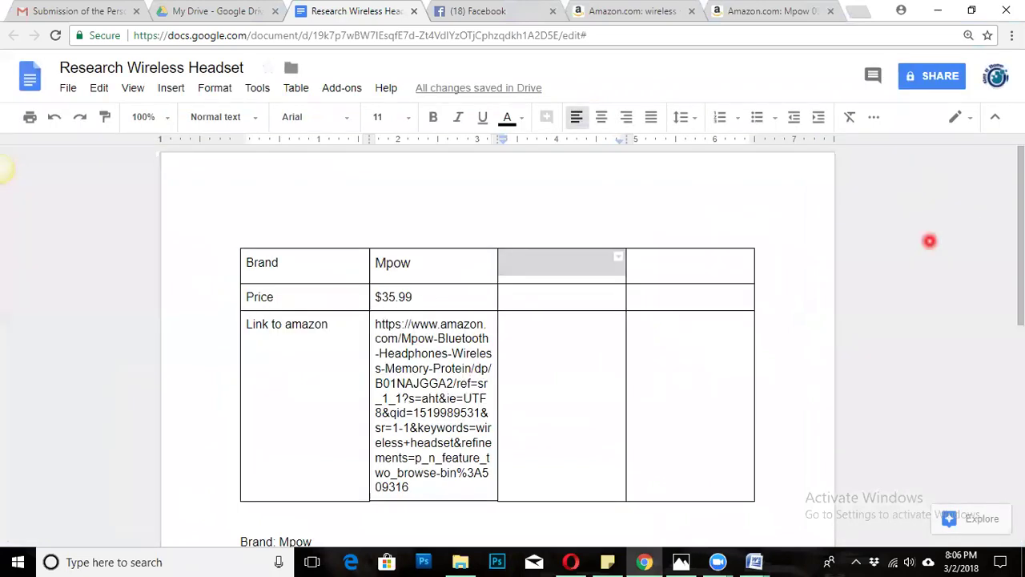
pyautogui.click(925, 78)
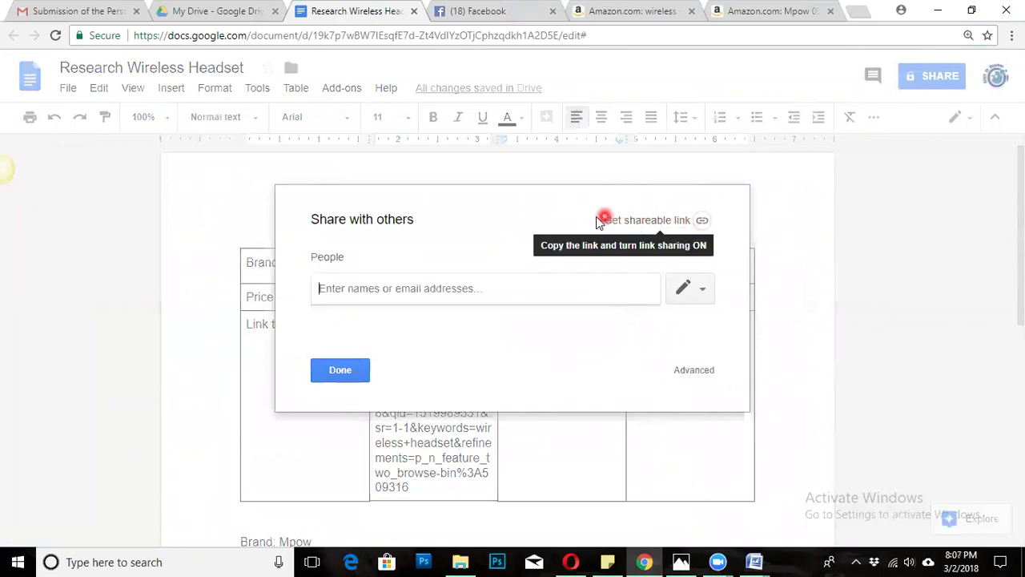
pyautogui.click(635, 219)
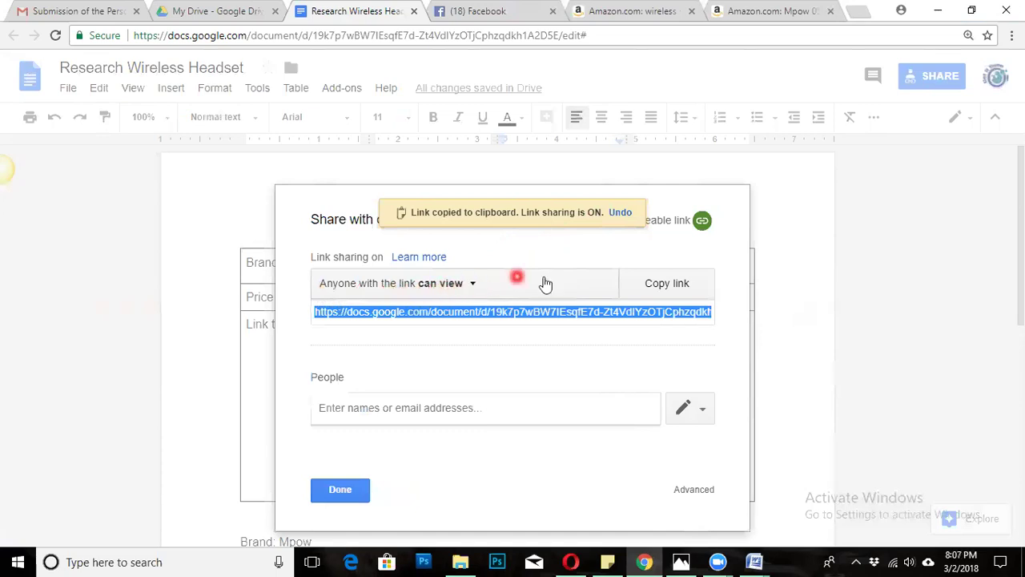
pyautogui.click(474, 284)
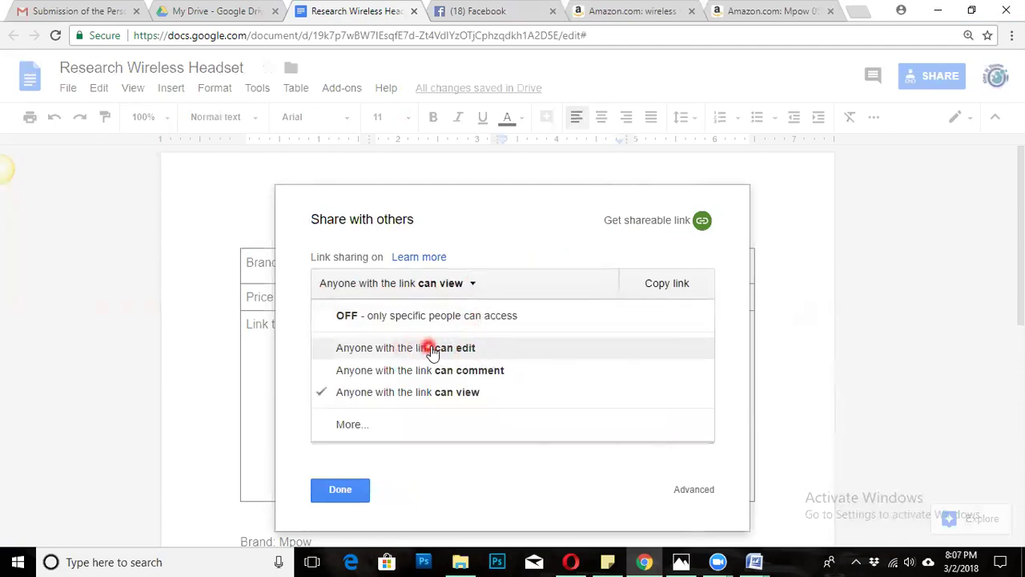
pyautogui.click(475, 350)
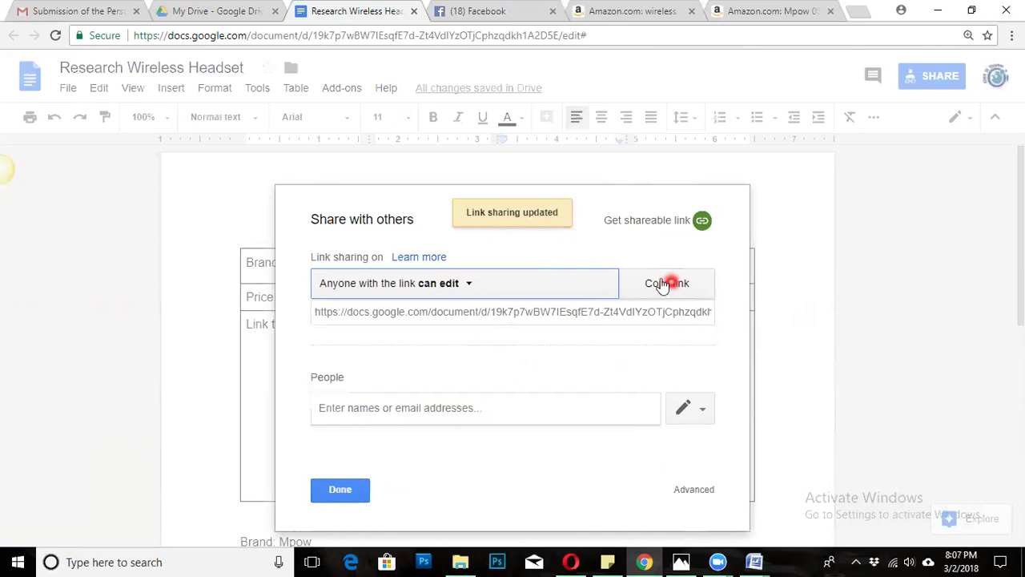
pyautogui.click(669, 284)
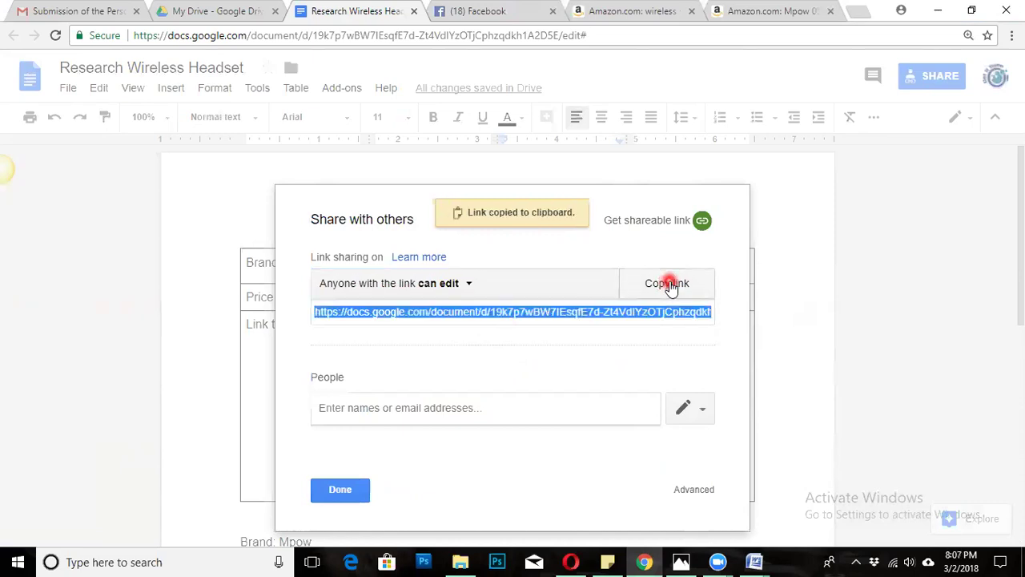
pyautogui.click(753, 561)
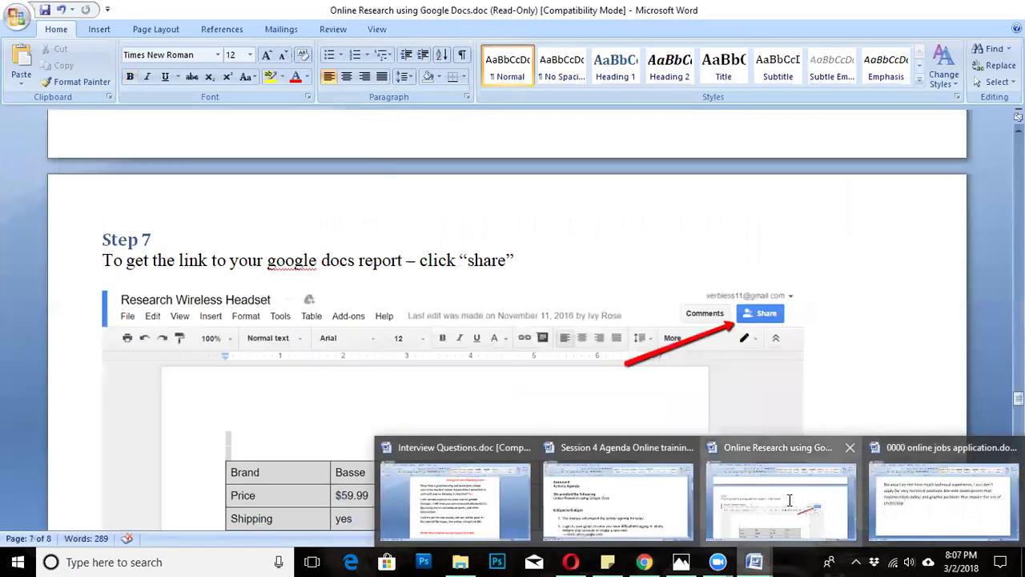
# Scroll the Word instructions to Step 9, applying Heading 1 and highlighting 'create an email'.
pyautogui.click(781, 501)
pyautogui.scroll(-10, 552, 365)
pyautogui.scroll(-3, 552, 365)
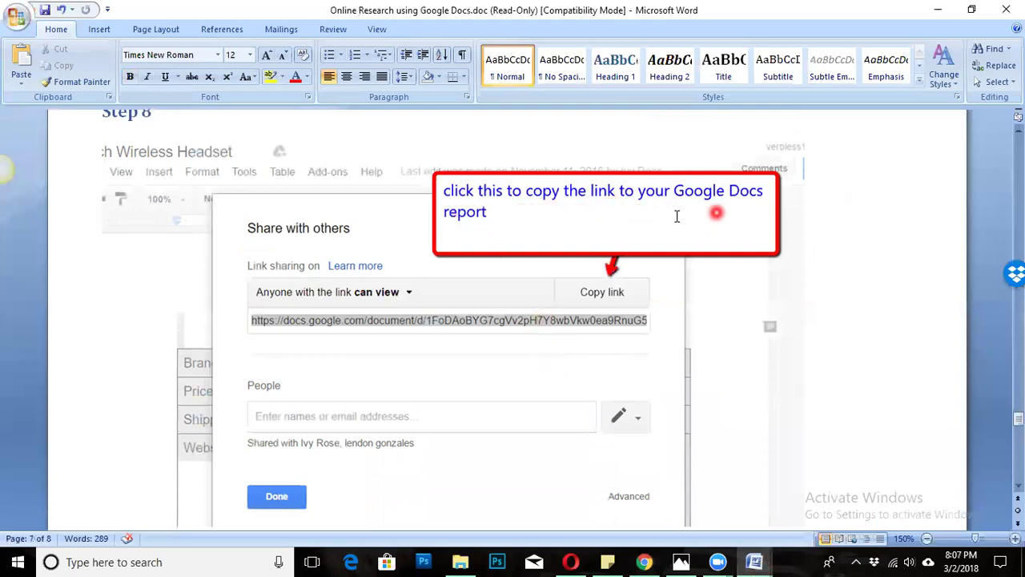
pyautogui.scroll(-9, 704, 216)
pyautogui.scroll(-12, 615, 215)
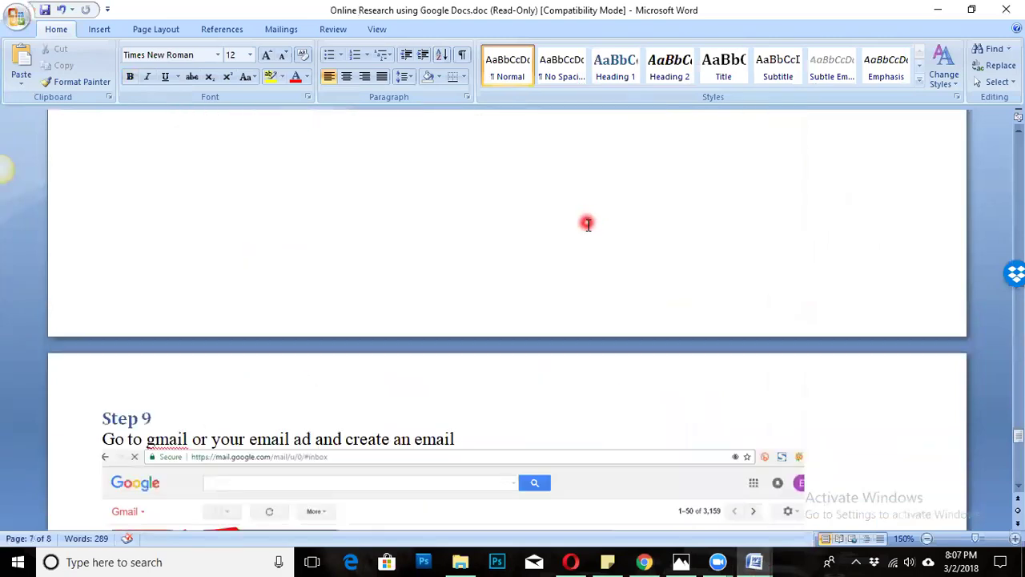
pyautogui.scroll(3, 597, 224)
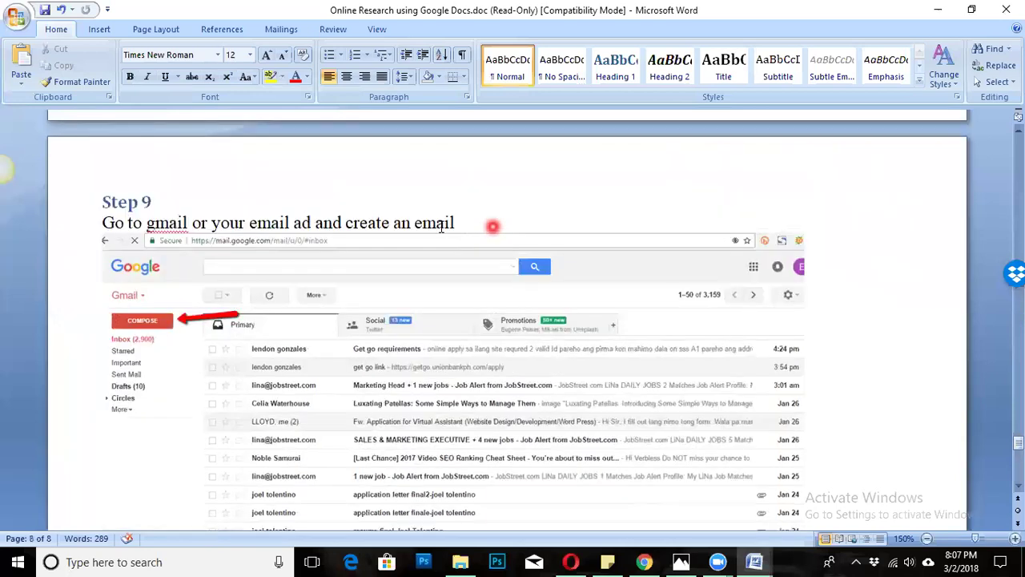
pyautogui.moveTo(152, 256); pyautogui.dragTo(88, 257)
pyautogui.hotkey('ctrl', 'alt', '1')
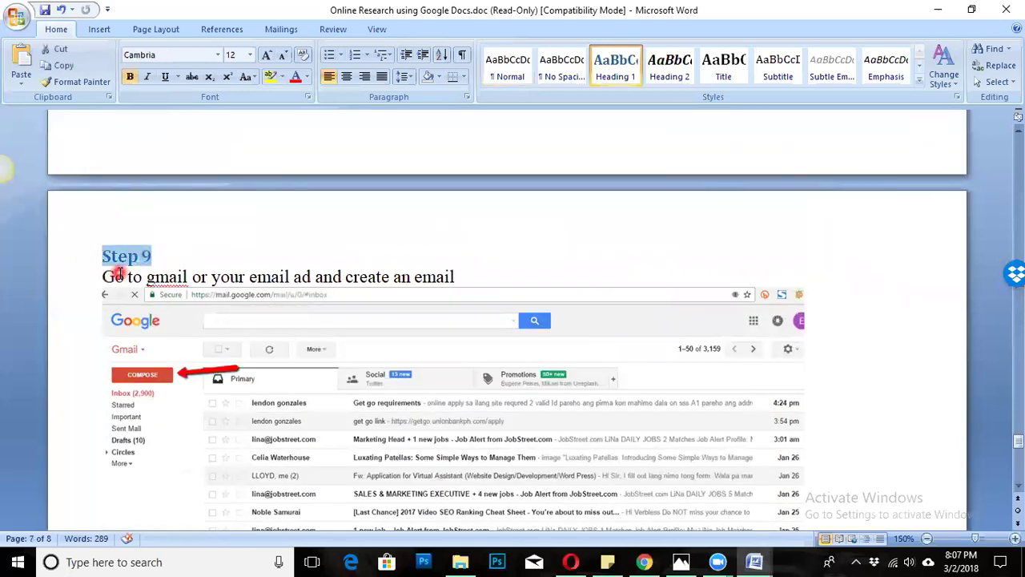
pyautogui.doubleClick(106, 276)
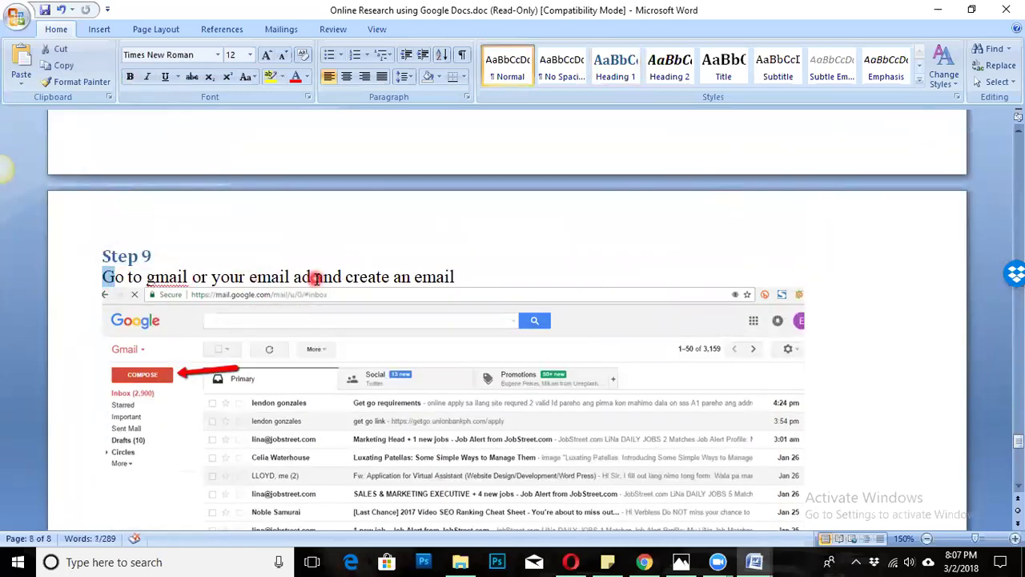
pyautogui.moveTo(480, 277); pyautogui.dragTo(348, 276)
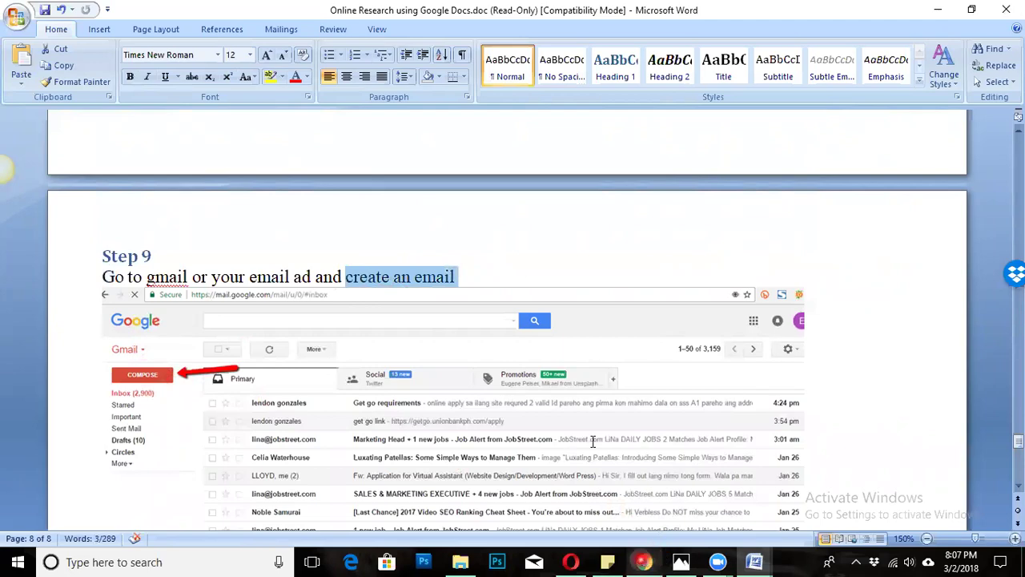
pyautogui.scroll(-3, 590, 440)
pyautogui.scroll(-6, 570, 404)
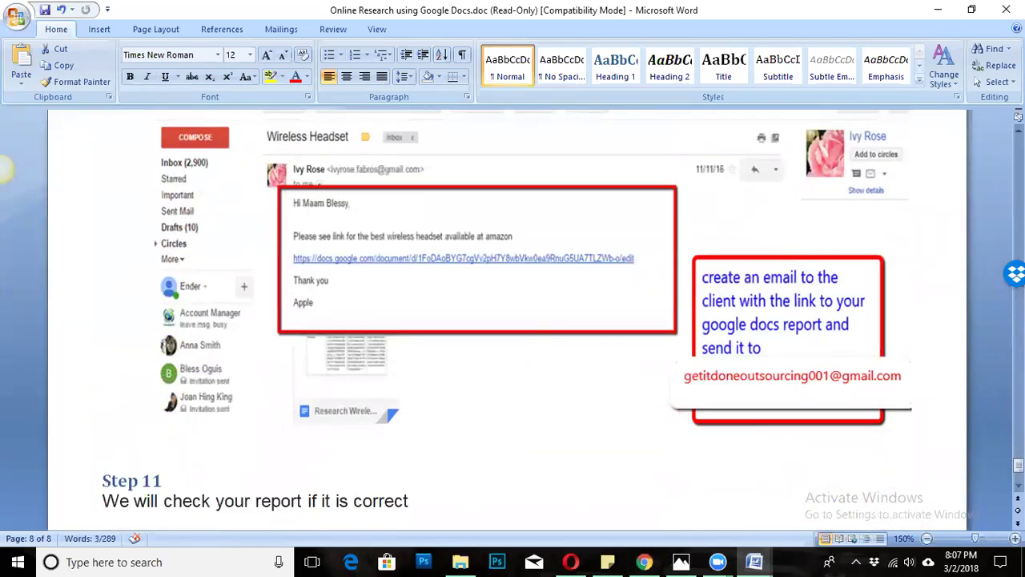
# Zoom in on the instructions and read through to the Step 11 sample client email.
pyautogui.click(1015, 538)
pyautogui.click(1014, 538)
pyautogui.click(1015, 538)
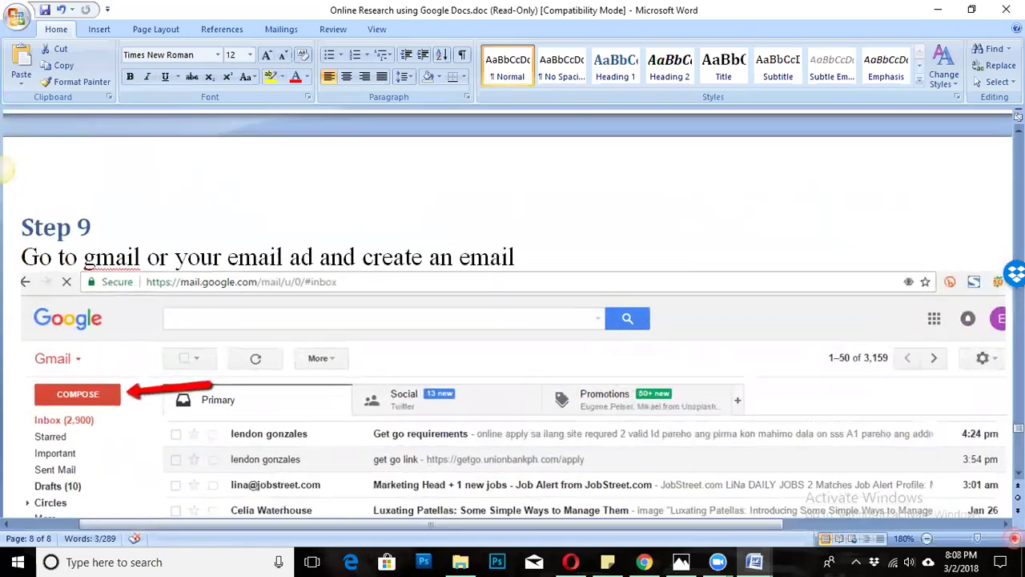
pyautogui.scroll(-5, 646, 359)
pyautogui.scroll(6, 609, 325)
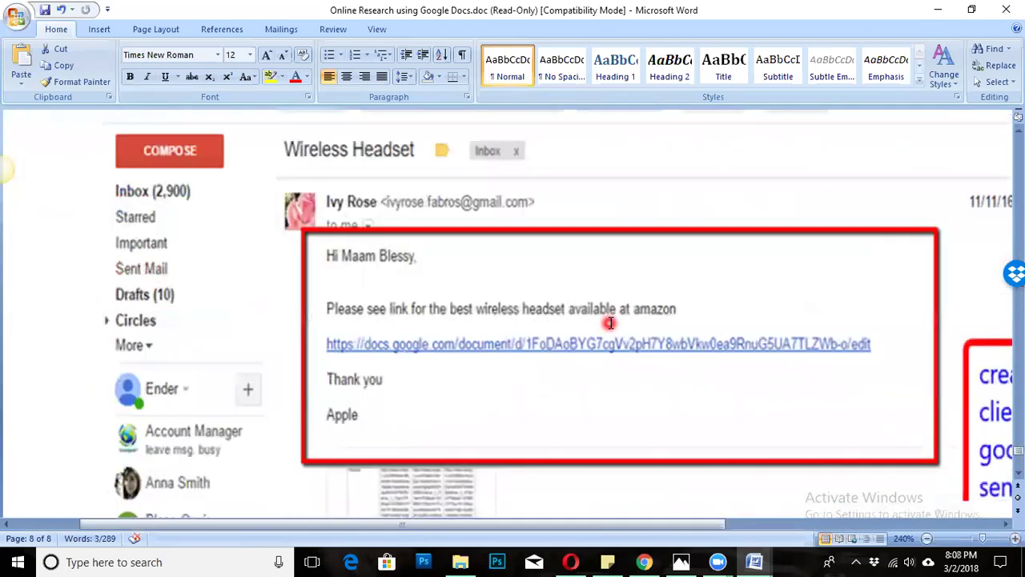
pyautogui.moveTo(595, 528); pyautogui.dragTo(679, 508)
pyautogui.scroll(-1, 377, 384)
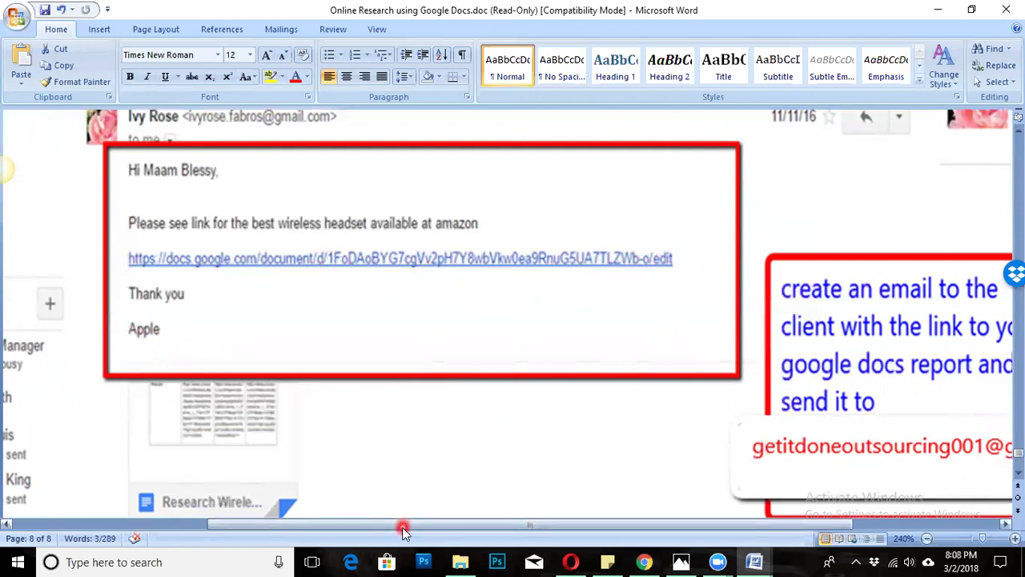
pyautogui.moveTo(404, 527); pyautogui.dragTo(458, 525)
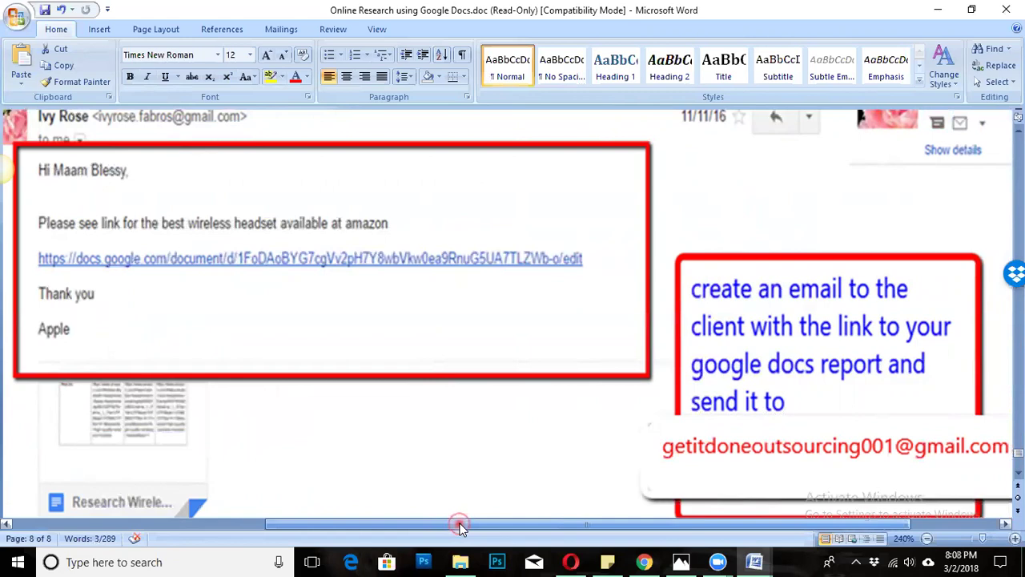
pyautogui.moveTo(461, 526)
pyautogui.mouseDown()
pyautogui.moveTo(439, 520)
pyautogui.moveTo(503, 519)
pyautogui.moveTo(448, 519)
pyautogui.moveTo(472, 519)
pyautogui.mouseUp()
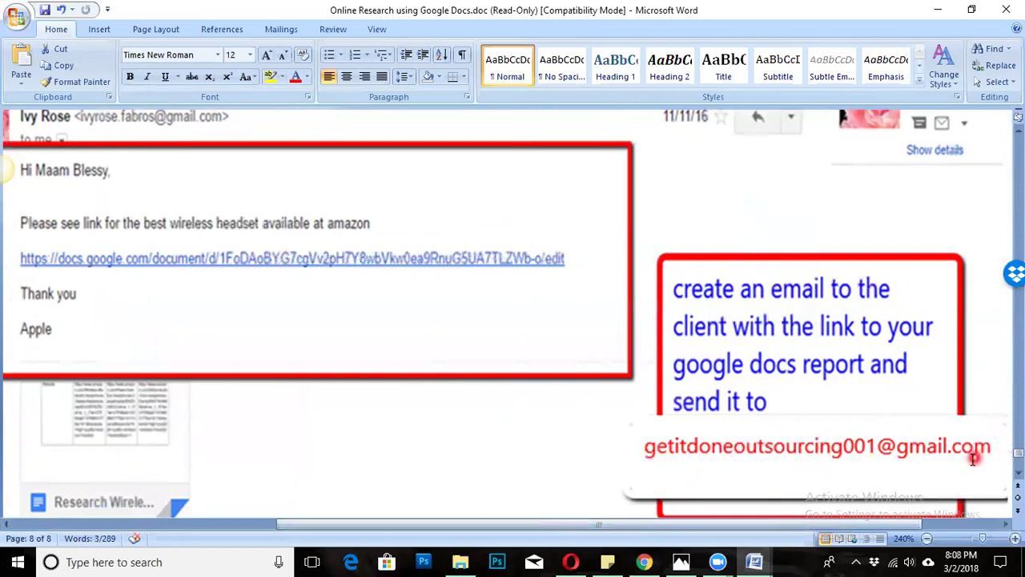
pyautogui.scroll(-1, 824, 456)
pyautogui.scroll(-2, 789, 437)
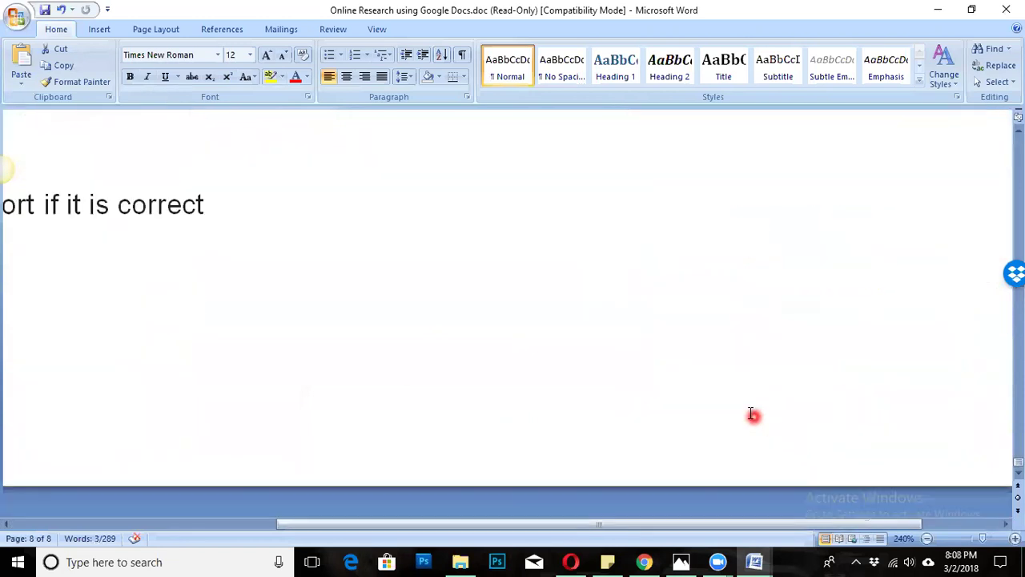
pyautogui.moveTo(713, 524); pyautogui.dragTo(204, 425)
pyautogui.moveTo(104, 376)
pyautogui.mouseDown()
pyautogui.moveTo(301, 390)
pyautogui.moveTo(601, 379)
pyautogui.moveTo(185, 350)
pyautogui.moveTo(124, 350)
pyautogui.moveTo(115, 370)
pyautogui.mouseUp()
pyautogui.click(572, 441)
pyautogui.scroll(4, 846, 354)
pyautogui.scroll(2, 847, 353)
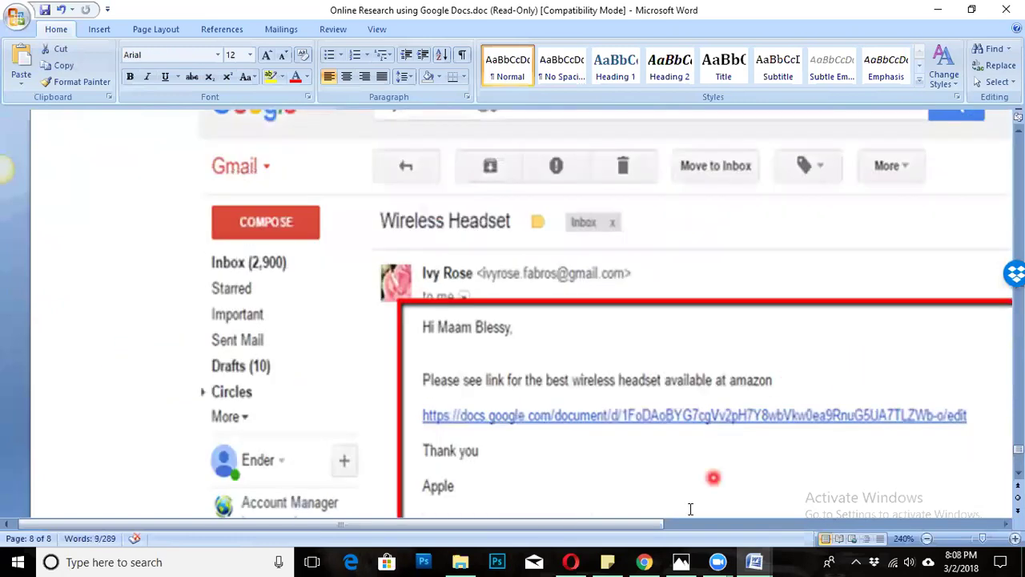
pyautogui.click(640, 561)
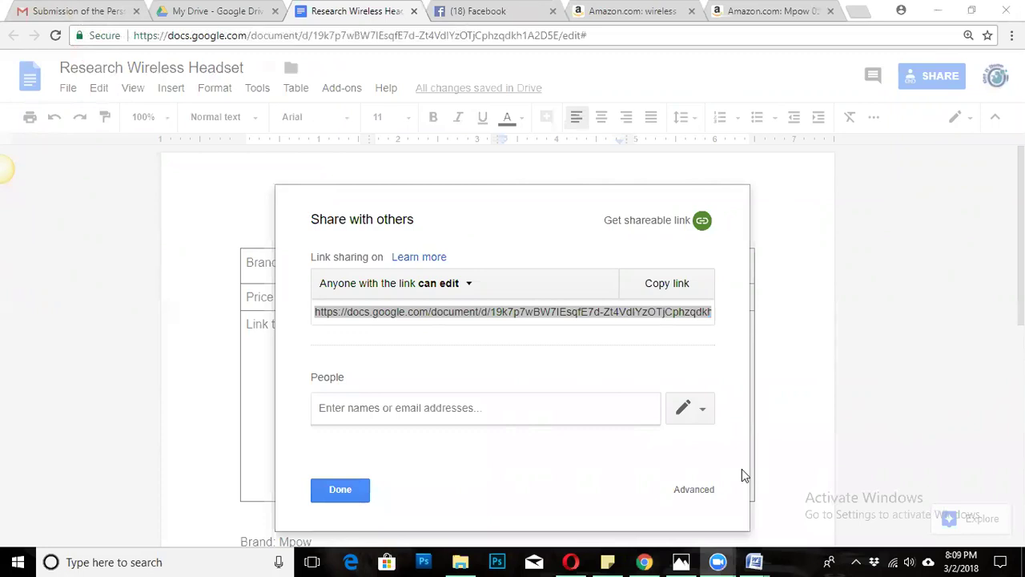
# Start a new Gmail message addressed to the client contact chosen from suggestions.
pyautogui.click(80, 10)
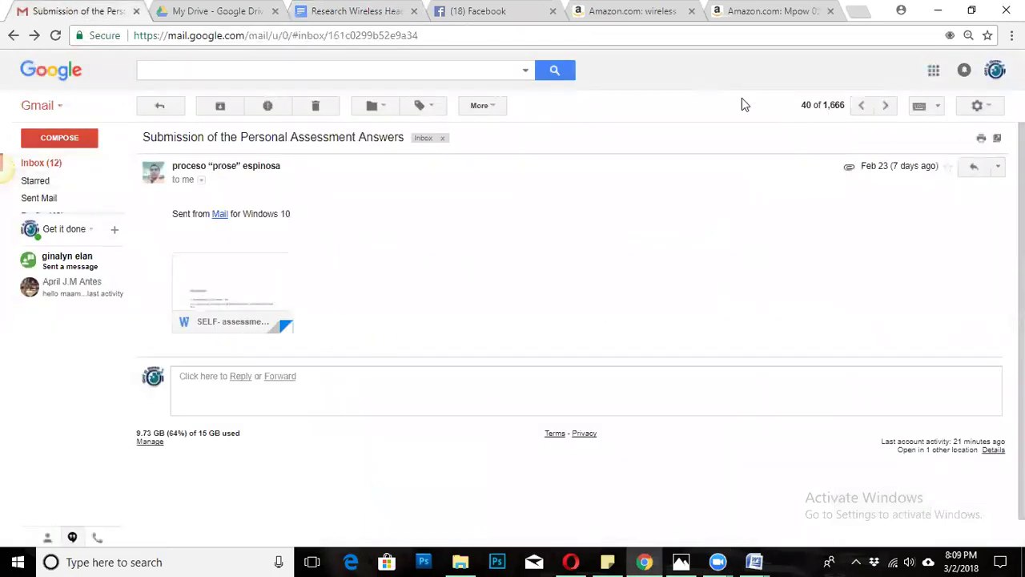
pyautogui.click(653, 203)
pyautogui.click(72, 139)
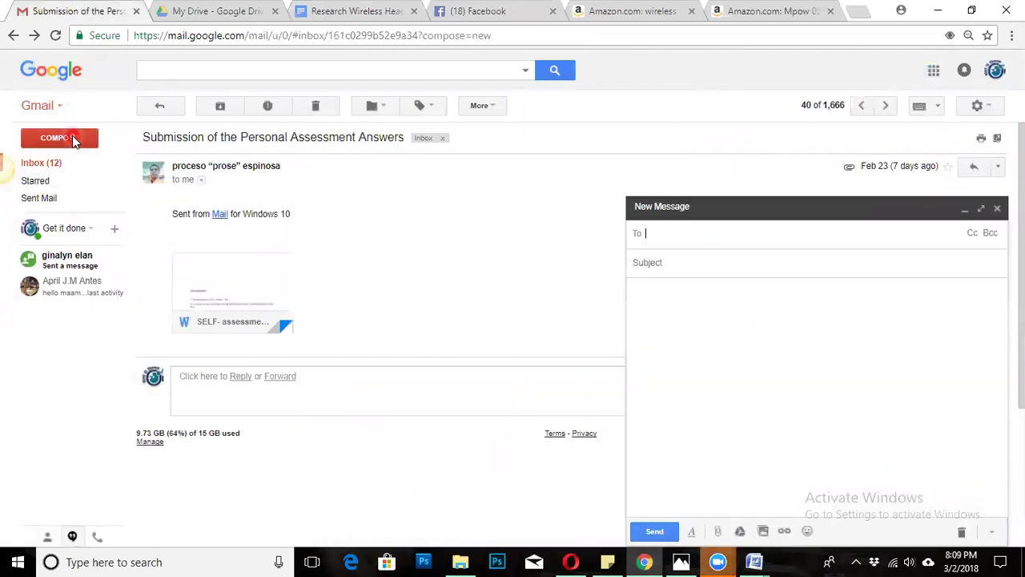
pyautogui.click(677, 236)
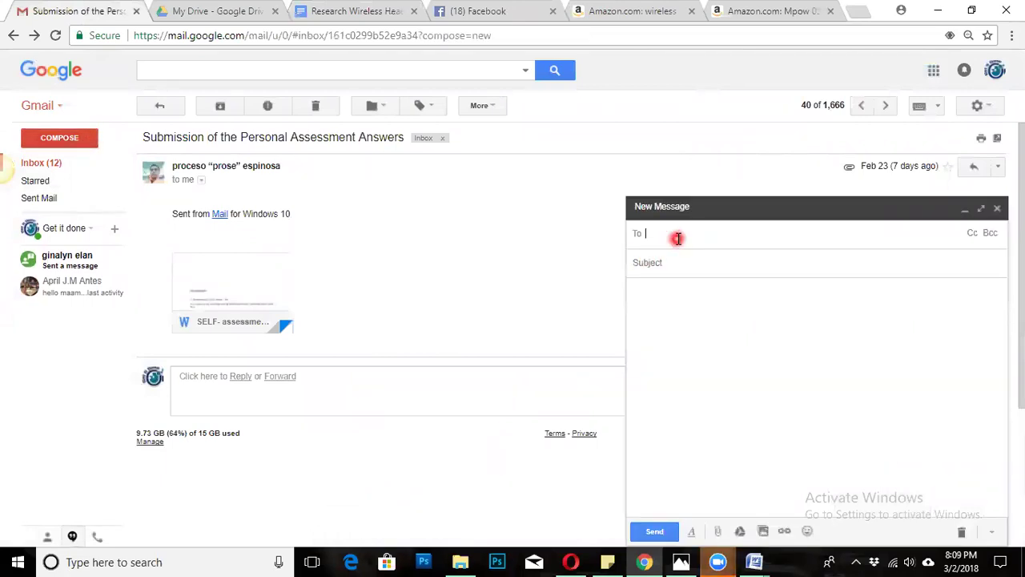
pyautogui.write('get')
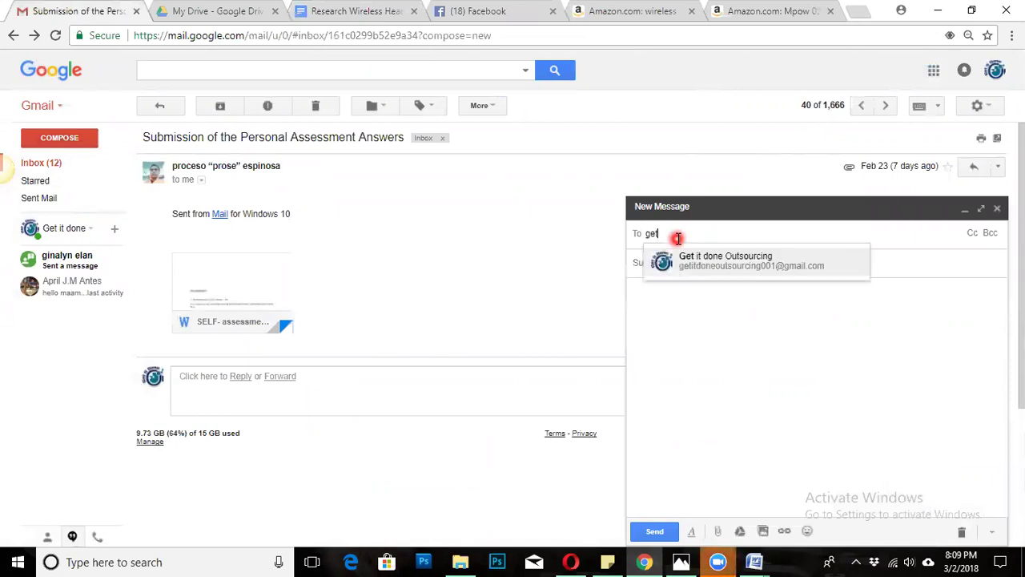
pyautogui.click(688, 259)
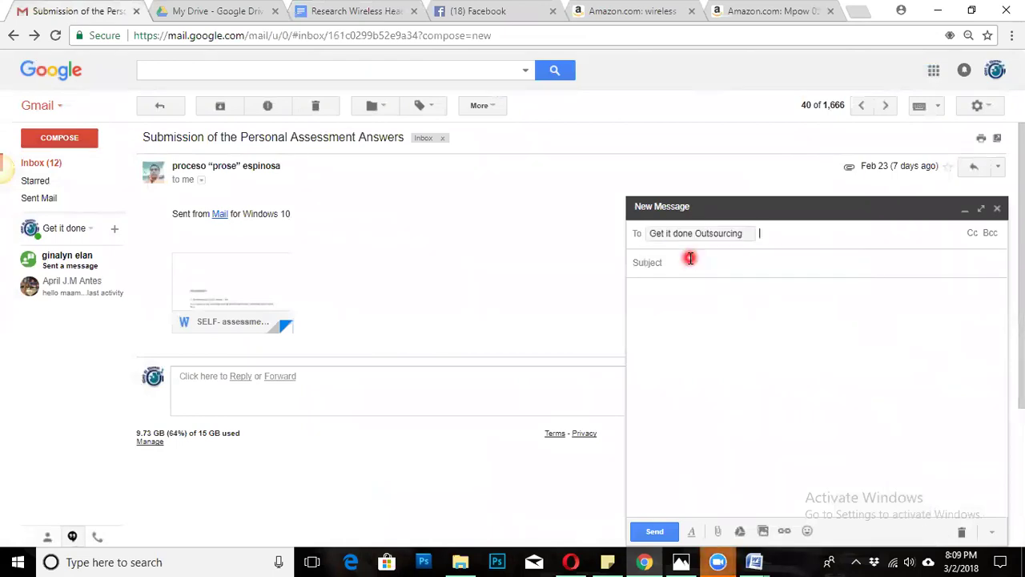
# Type the subject line 'Research Wireless Headset'.
pyautogui.click(706, 262)
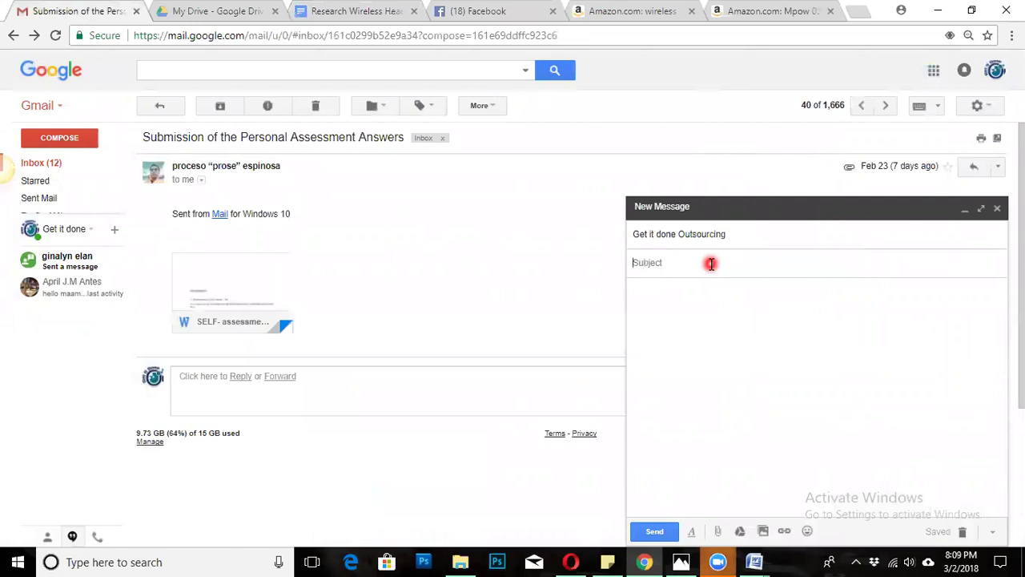
pyautogui.write('RE')
pyautogui.press('BackSpace')
pyautogui.write('ead')
pyautogui.press('BackSpace')
pyautogui.press('BackSpace')
pyautogui.press('BackSpace')
pyautogui.write('s')
pyautogui.press('BackSpace')
pyautogui.write('esearch ')
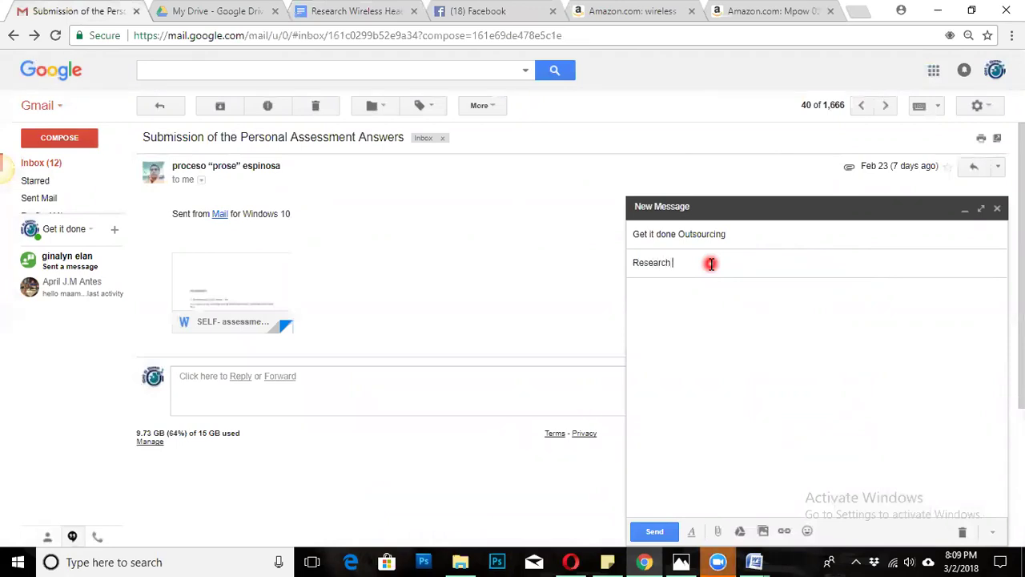
pyautogui.write('Wireless Headset')
# Write a greeting to the client and begin the line 'Here is the best wireless headset'.
pyautogui.click(701, 315)
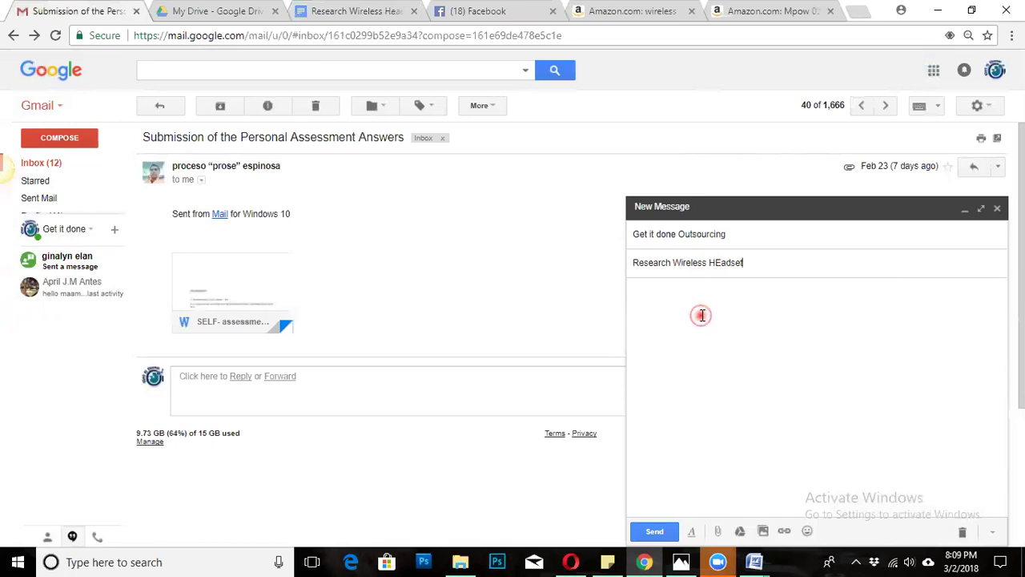
pyautogui.write('Hi')
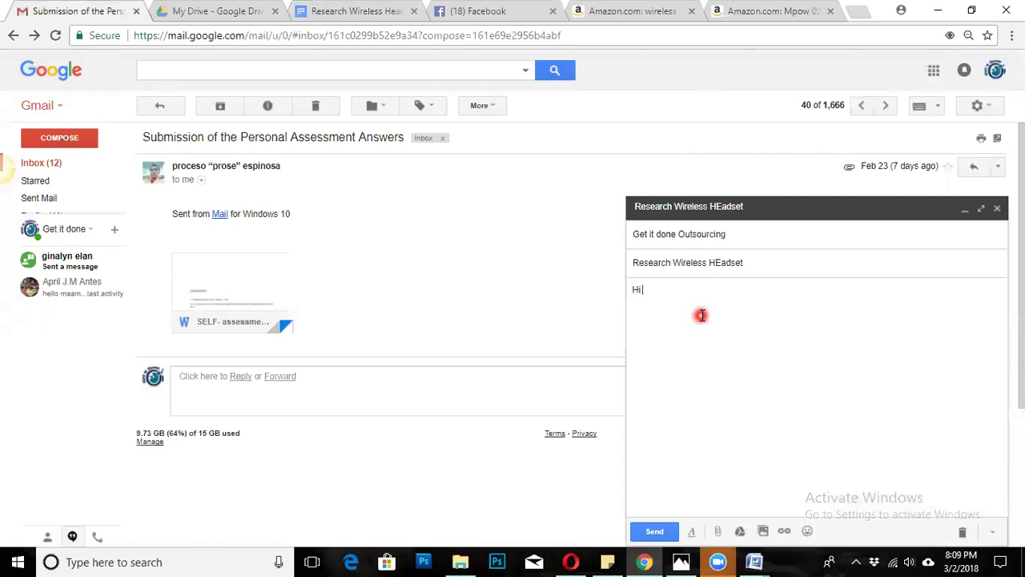
pyautogui.write(' Blessy')
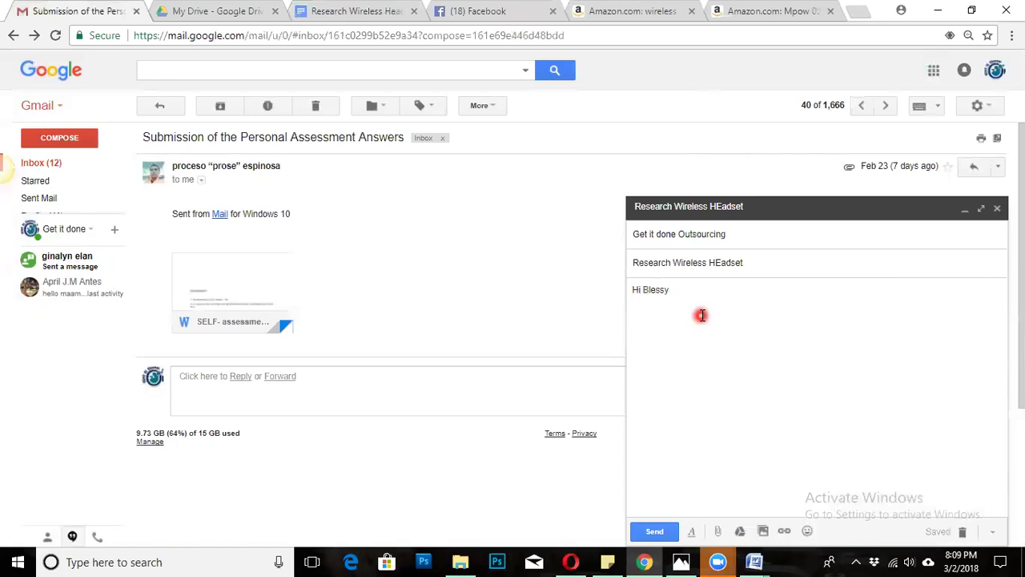
pyautogui.write(',')
pyautogui.press('Return')
pyautogui.write('Here isthe')
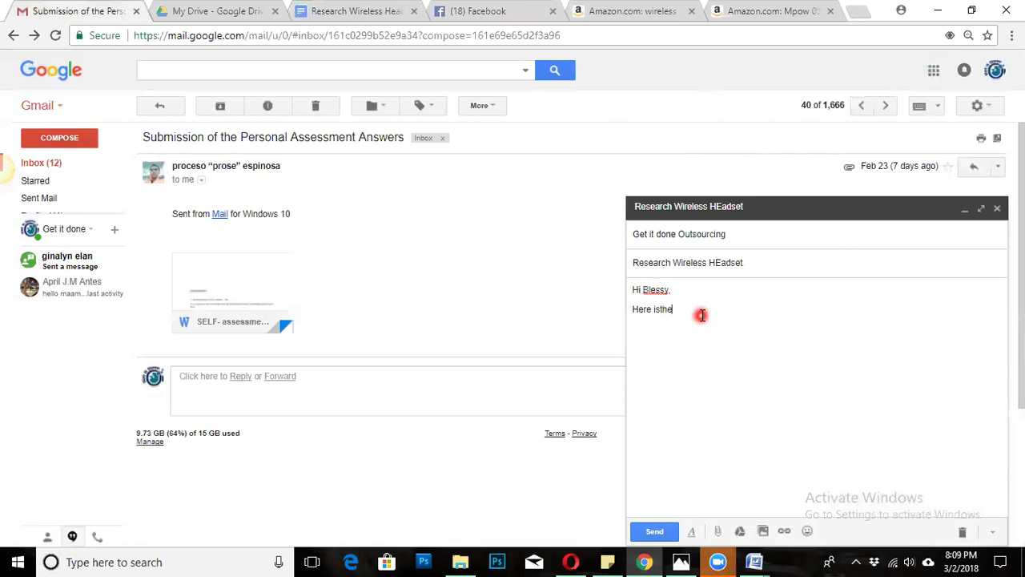
pyautogui.press('BackSpace')
pyautogui.press('BackSpace')
pyautogui.press('BackSpace')
pyautogui.write('the')
pyautogui.press('BackSpace')
pyautogui.press('BackSpace')
pyautogui.press('BackSpace')
pyautogui.write('the')
pyautogui.write(' like')
pyautogui.write(' li')
pyautogui.write('th')
pyautogui.press('BackSpace')
pyautogui.press('BackSpace')
pyautogui.write('the bes')
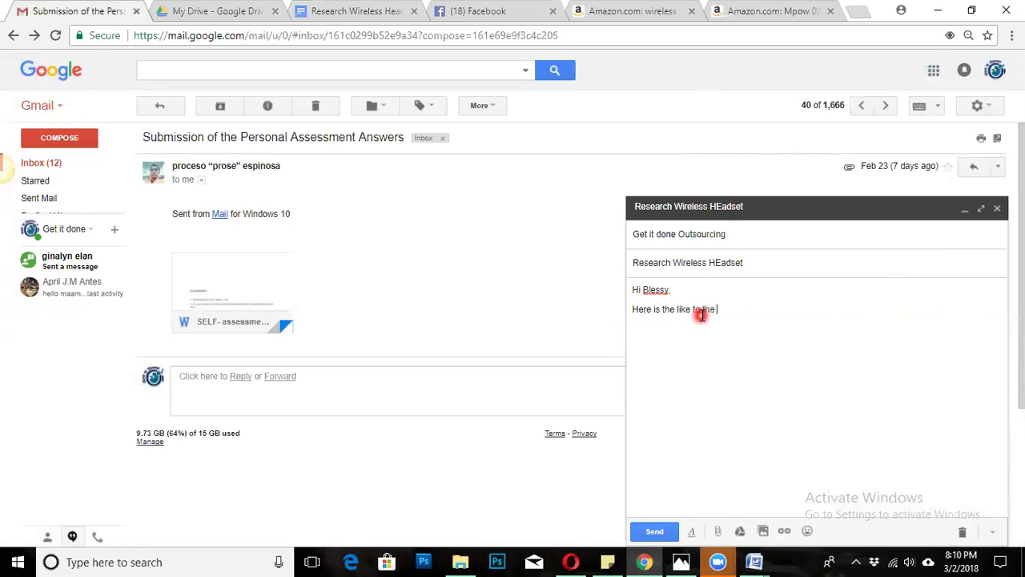
pyautogui.write('t wireless heades')
pyautogui.press('BackSpace')
pyautogui.write('t')
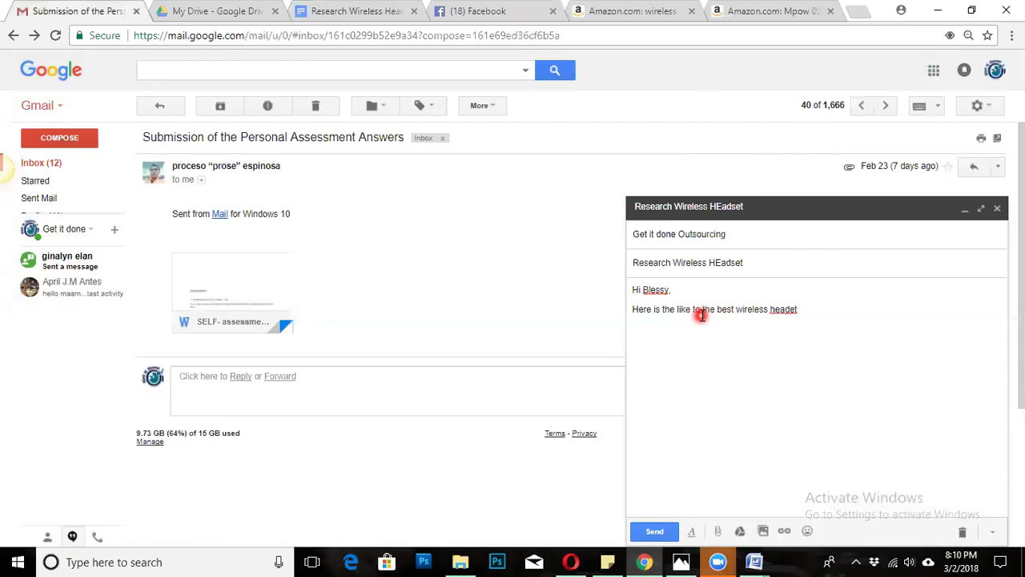
# Check the sample email, finish the sentence with 'available at Amazon:' and paste the share link below.
pyautogui.moveTo(773, 560)
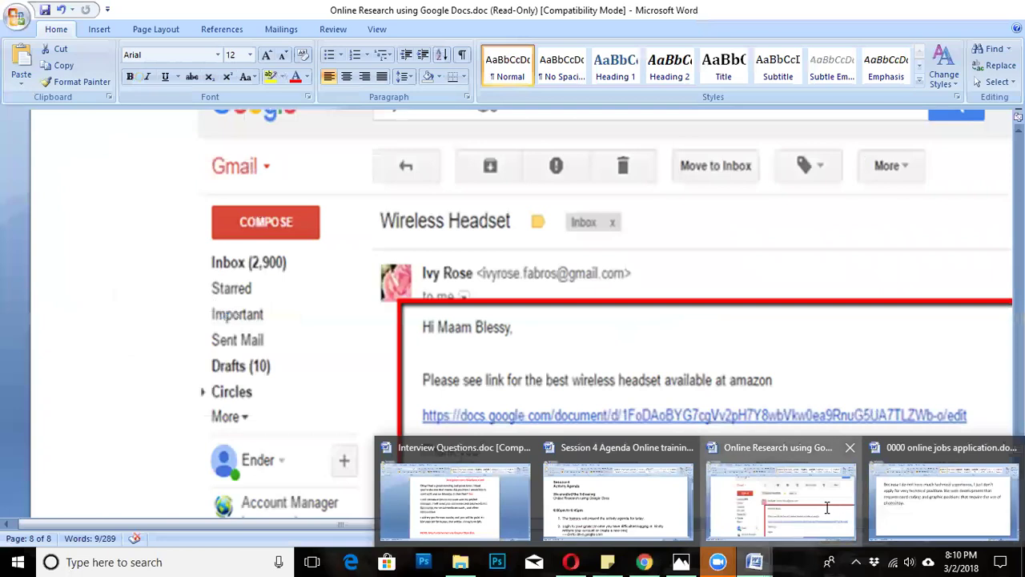
pyautogui.click(826, 507)
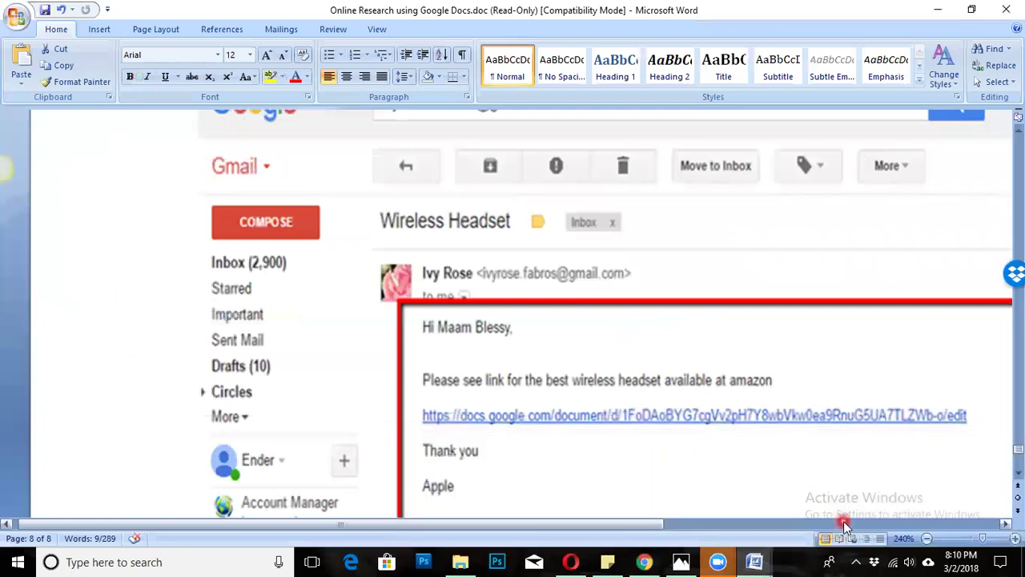
pyautogui.click(644, 561)
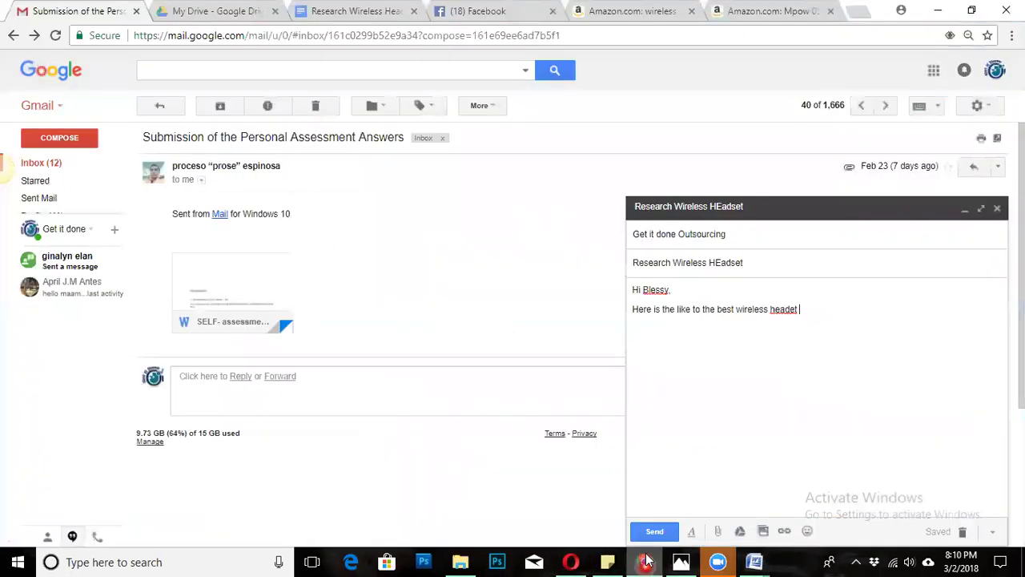
pyautogui.click(790, 311)
pyautogui.write('s')
pyautogui.click(821, 318)
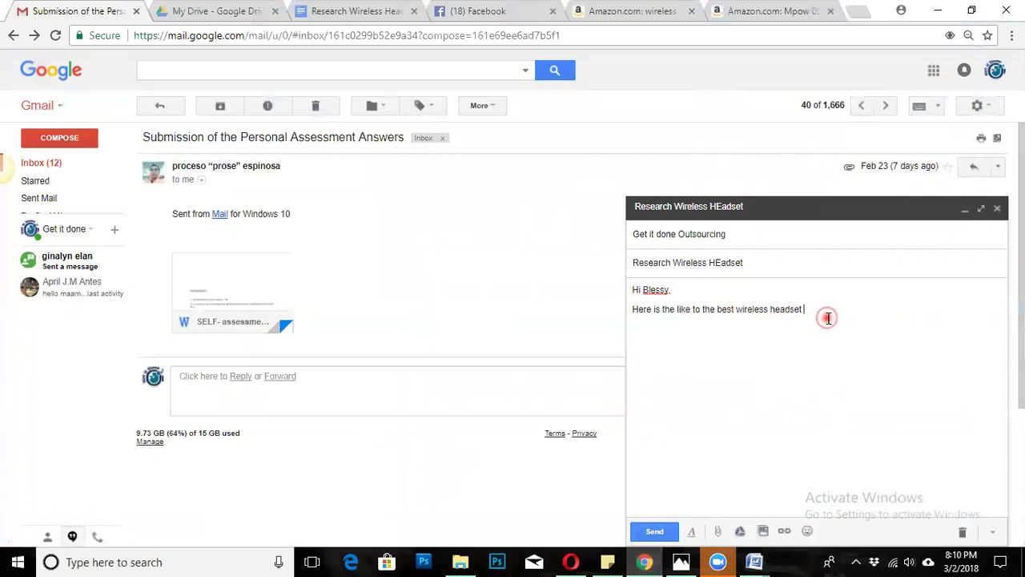
pyautogui.write('available at amz')
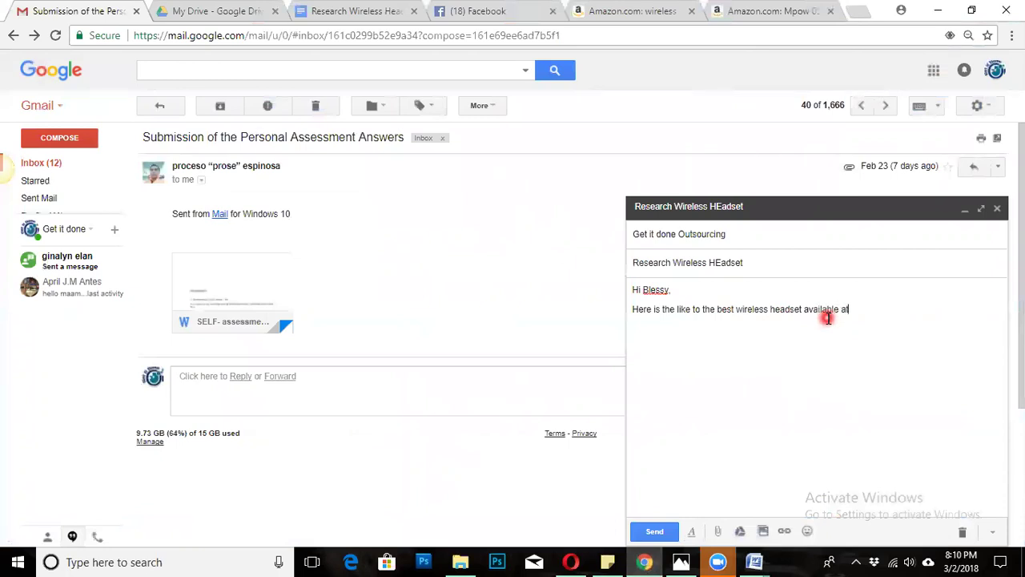
pyautogui.write('on')
pyautogui.press('BackSpace')
pyautogui.press('BackSpace')
pyautogui.press('BackSpace')
pyautogui.write('azon:')
pyautogui.press('Return')
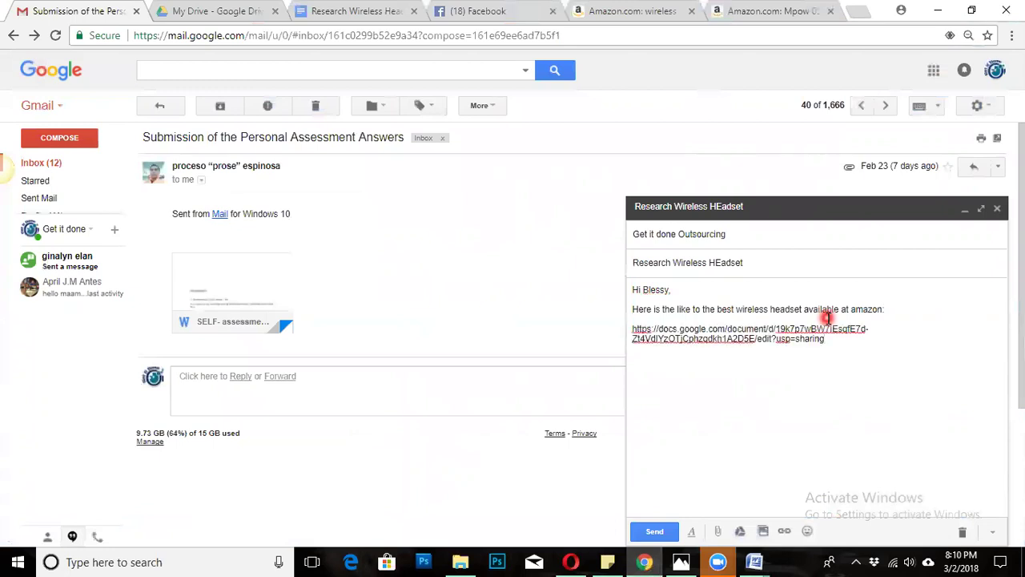
pyautogui.press('Return')
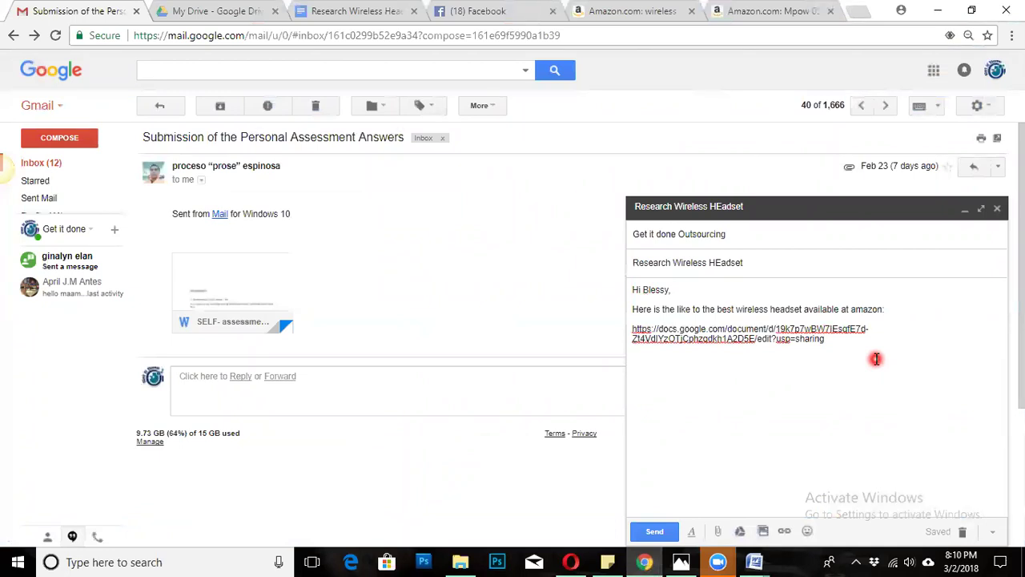
# Bring the Online Research instructions forward in Word and scroll to the sample client email.
pyautogui.moveTo(761, 561)
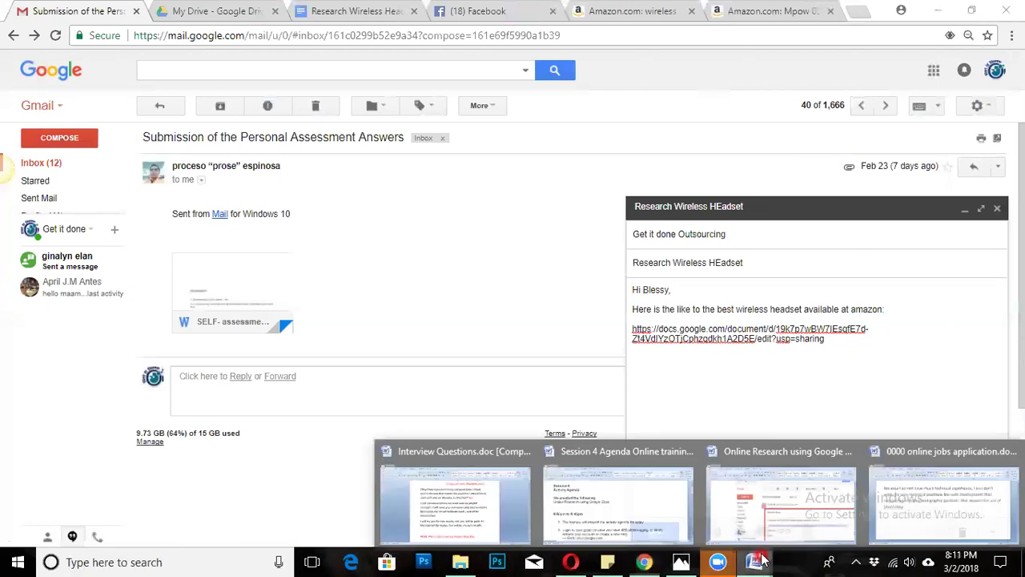
pyautogui.click(779, 503)
pyautogui.scroll(-1, 702, 489)
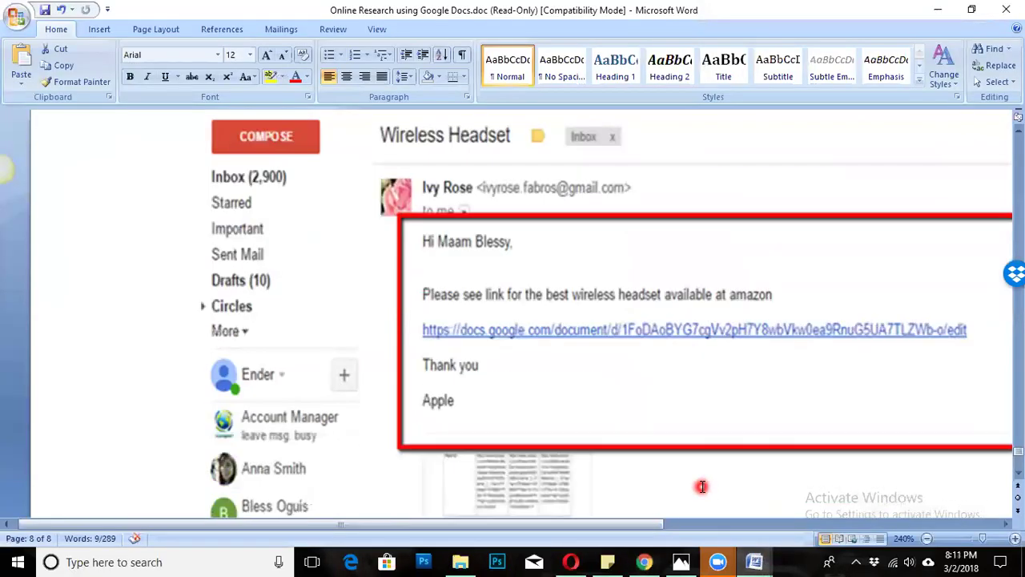
pyautogui.moveTo(617, 524); pyautogui.dragTo(844, 535)
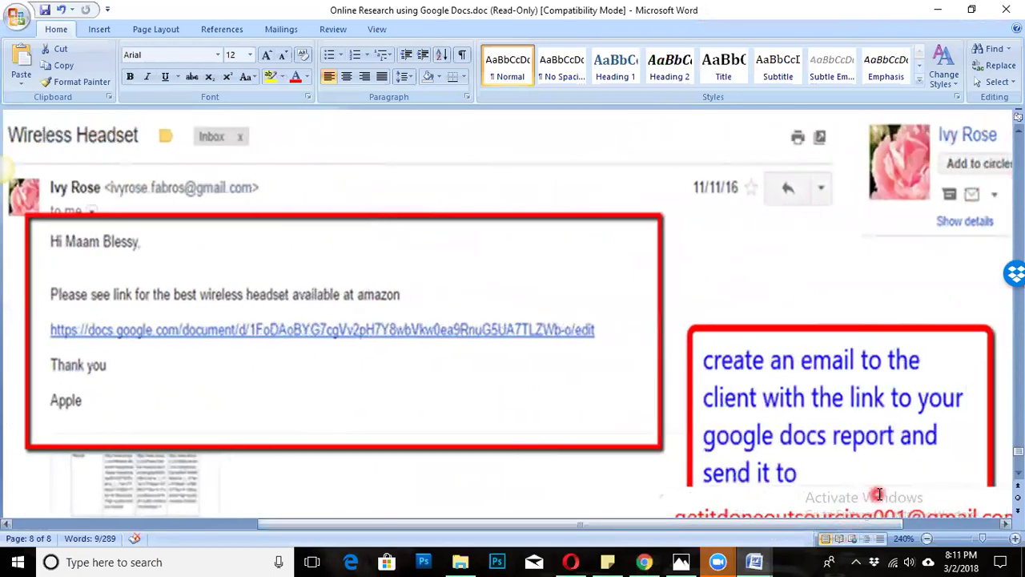
pyautogui.scroll(-1, 878, 494)
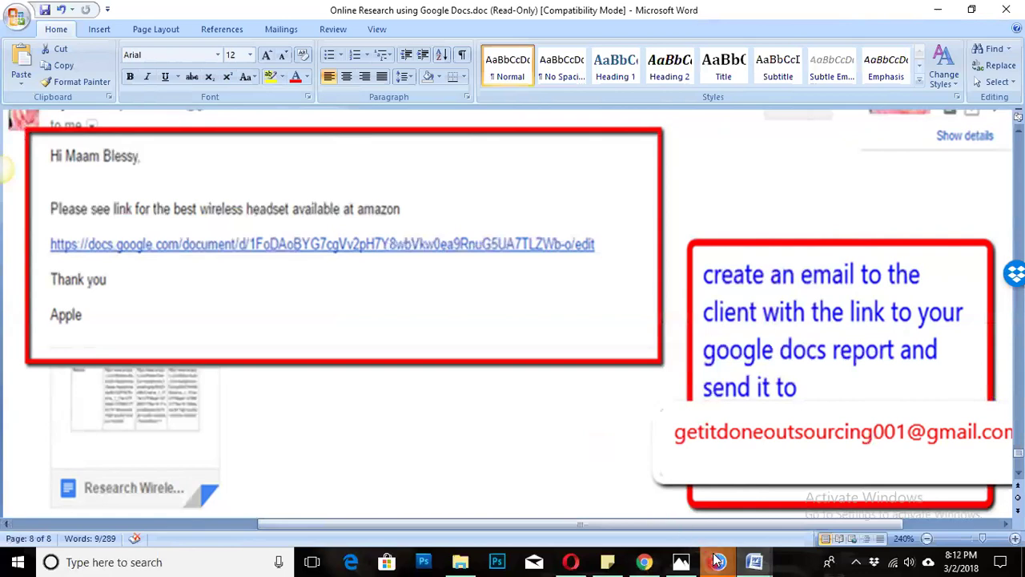
pyautogui.moveTo(718, 562)
pyautogui.click(731, 495)
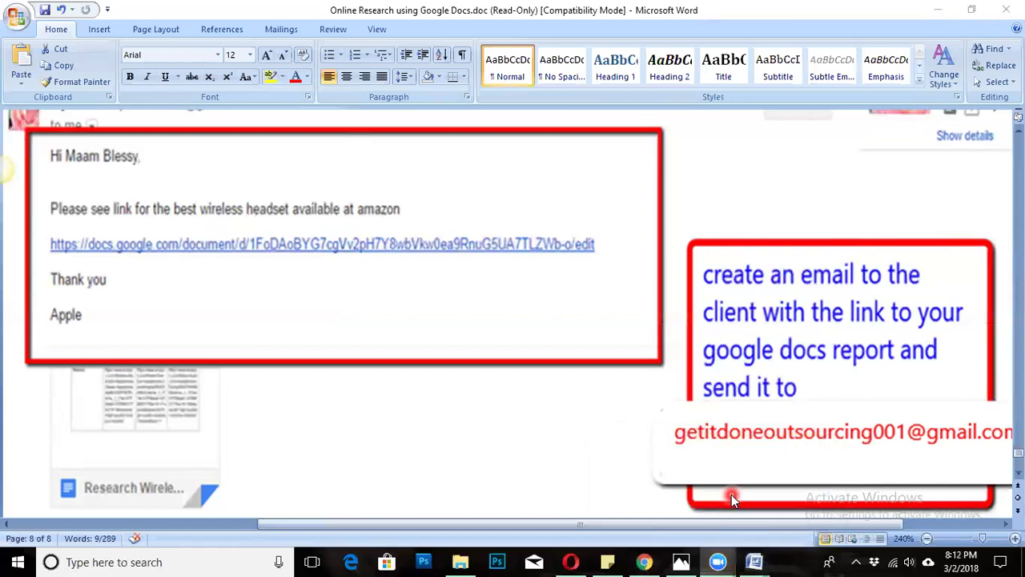